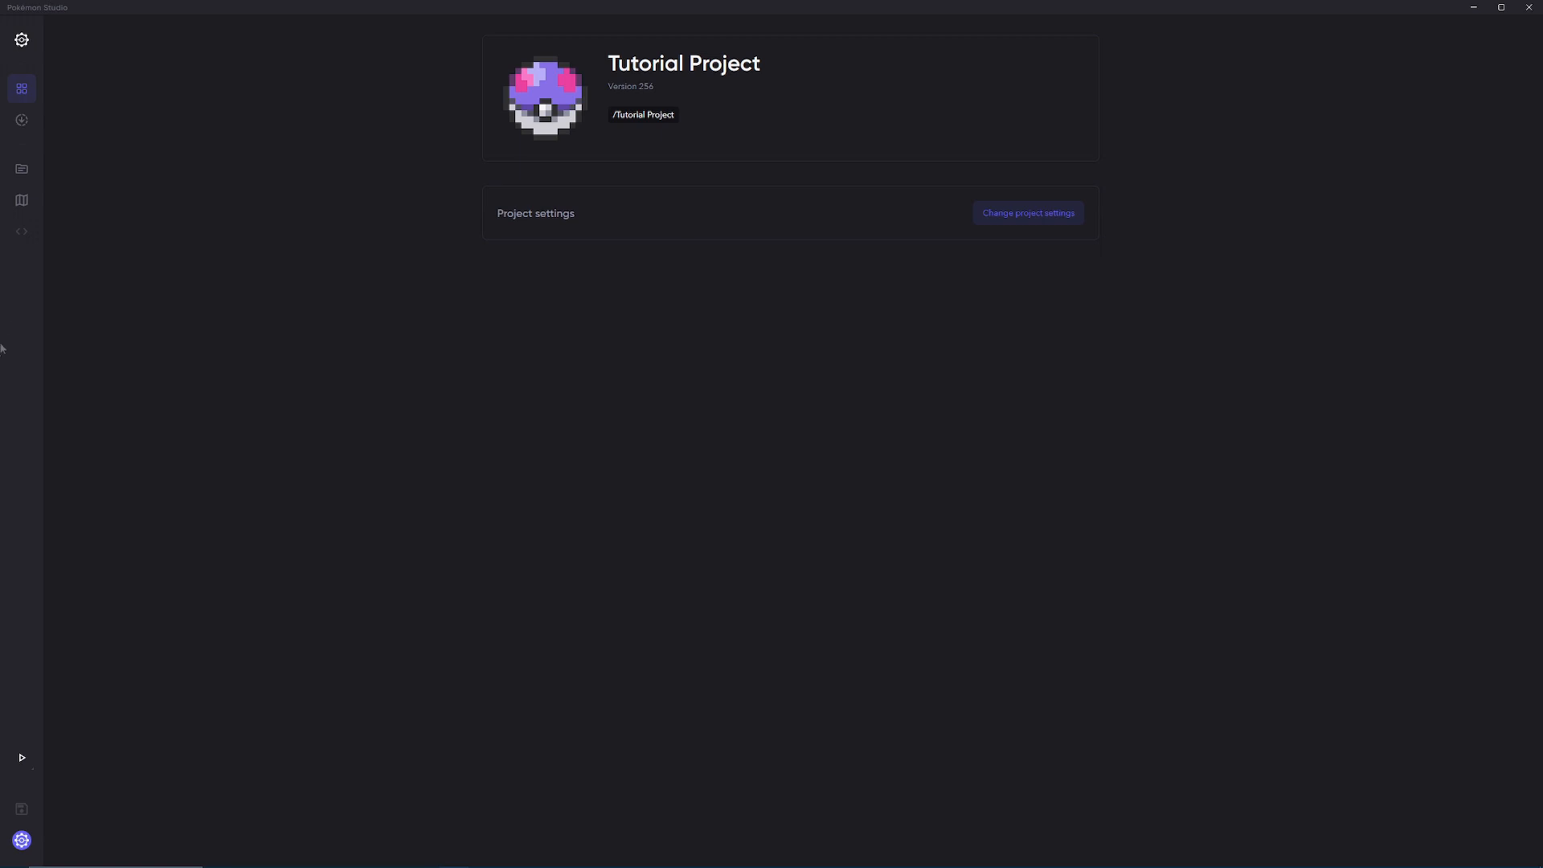
Step: Check the project's Pokémon SDK update status and open the project's quest data
click(24, 121)
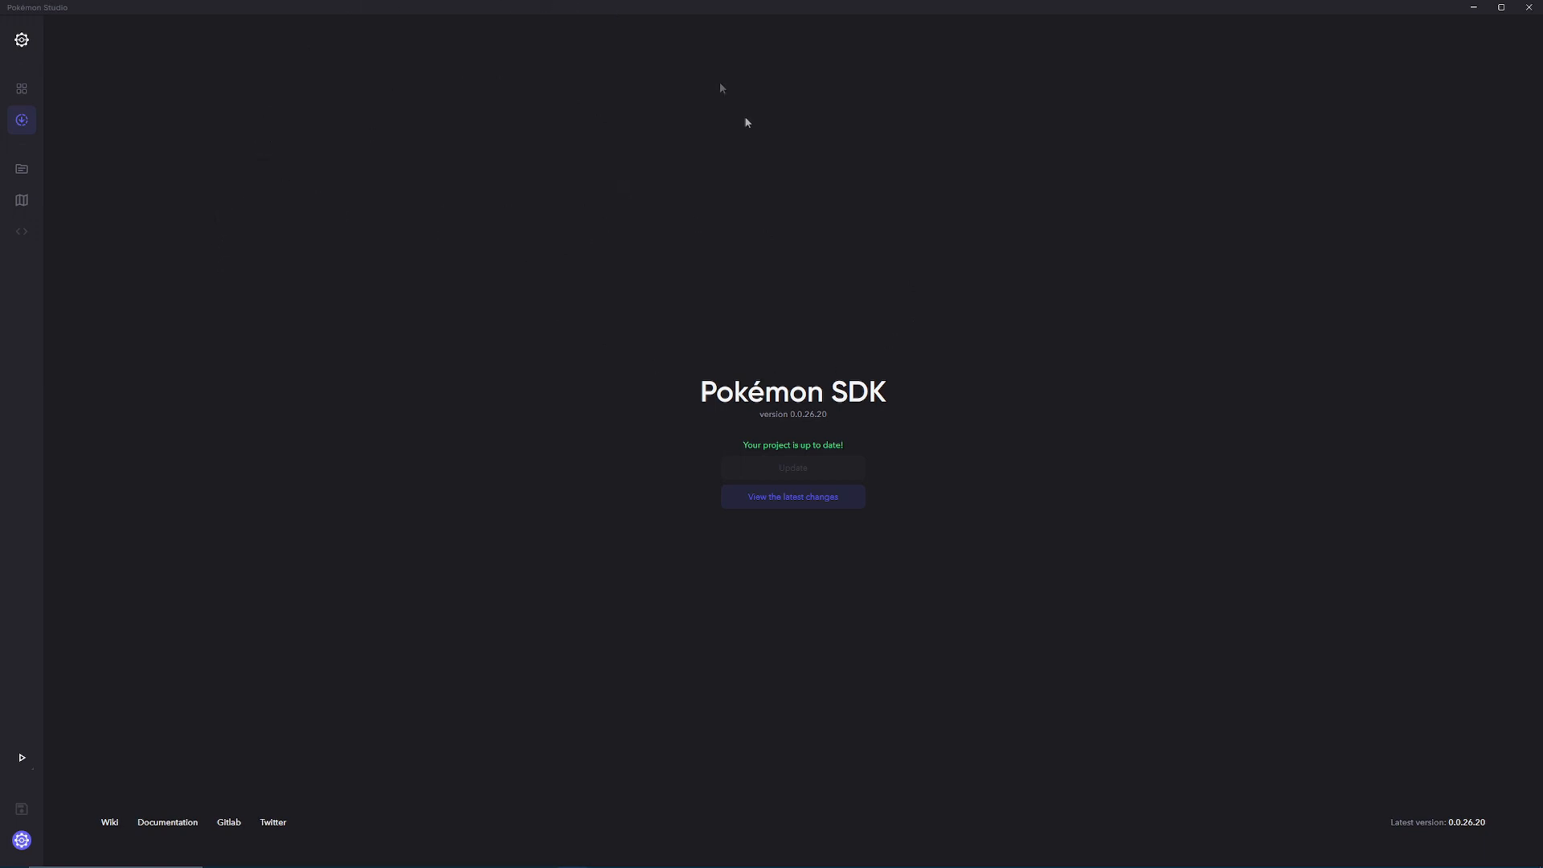
click(21, 170)
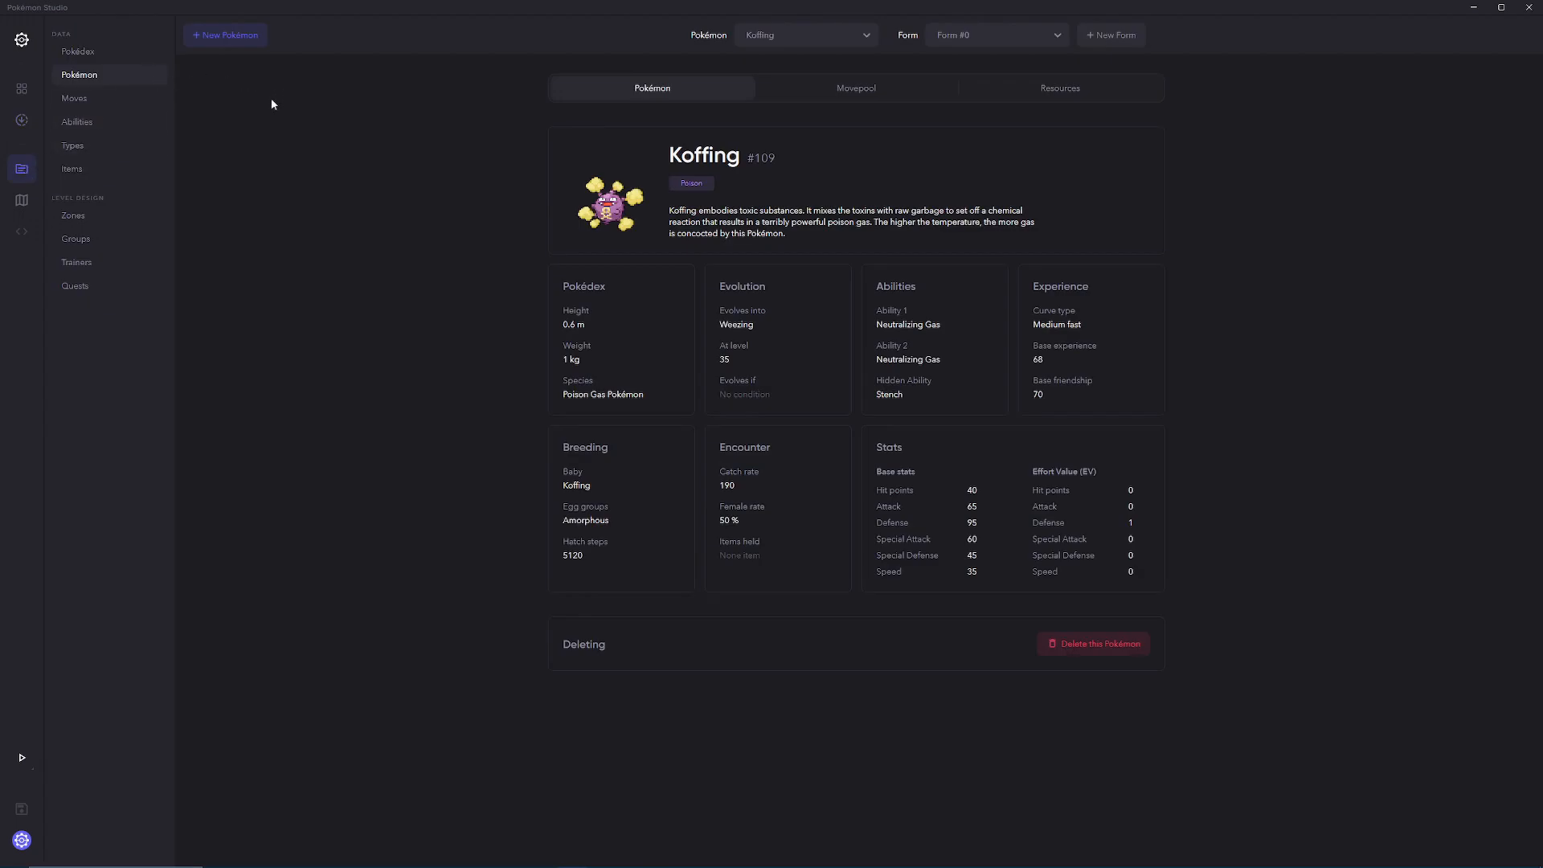
click(115, 294)
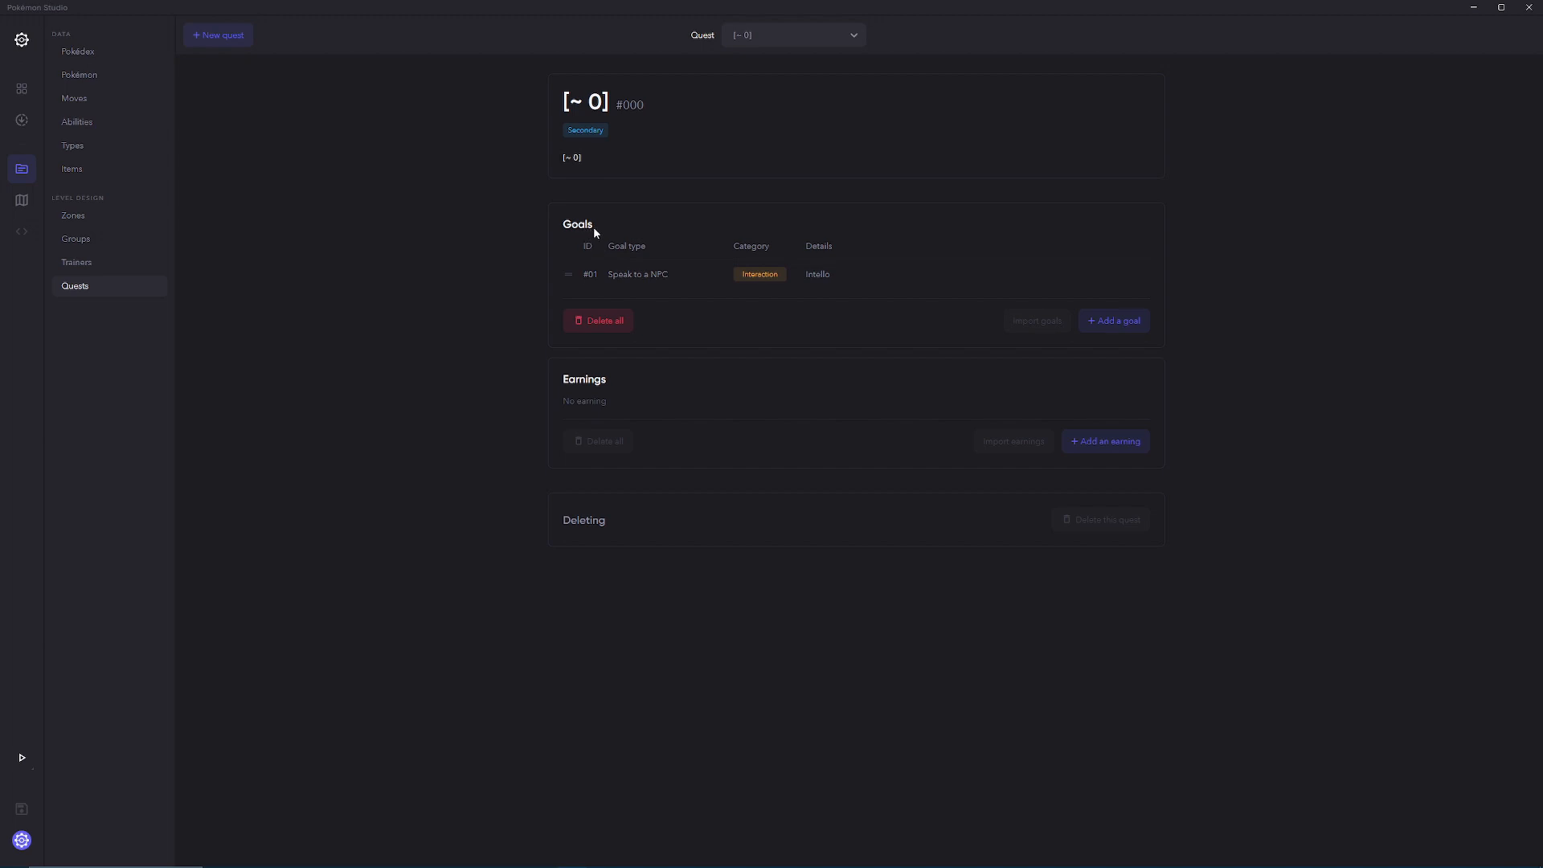
Step: Examine the goal types and earning types available for the existing quest without adding any
click(1118, 322)
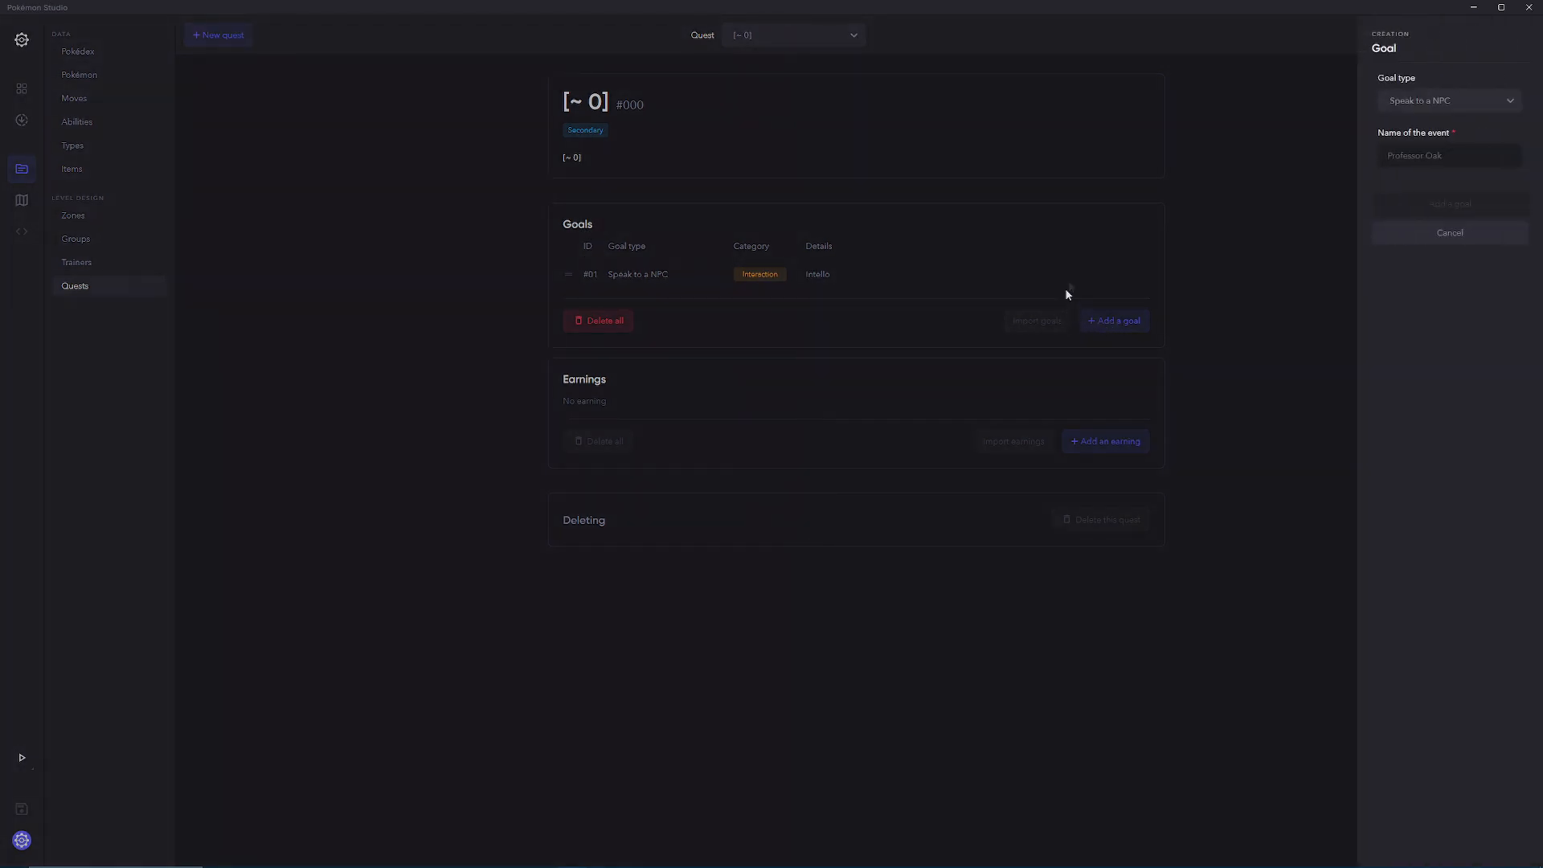
click(1443, 102)
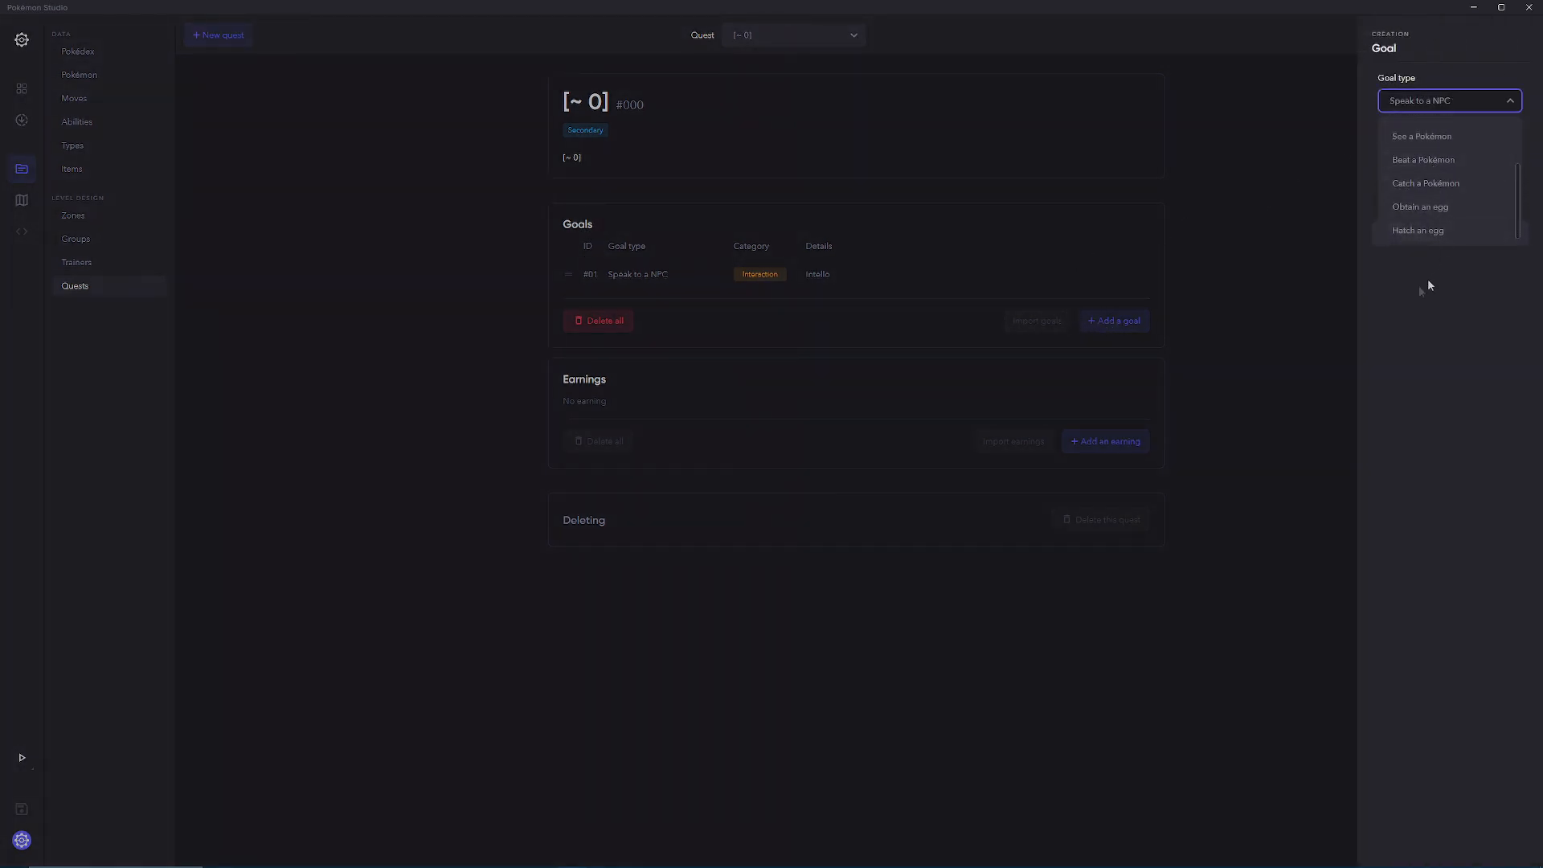
click(1283, 361)
click(1106, 442)
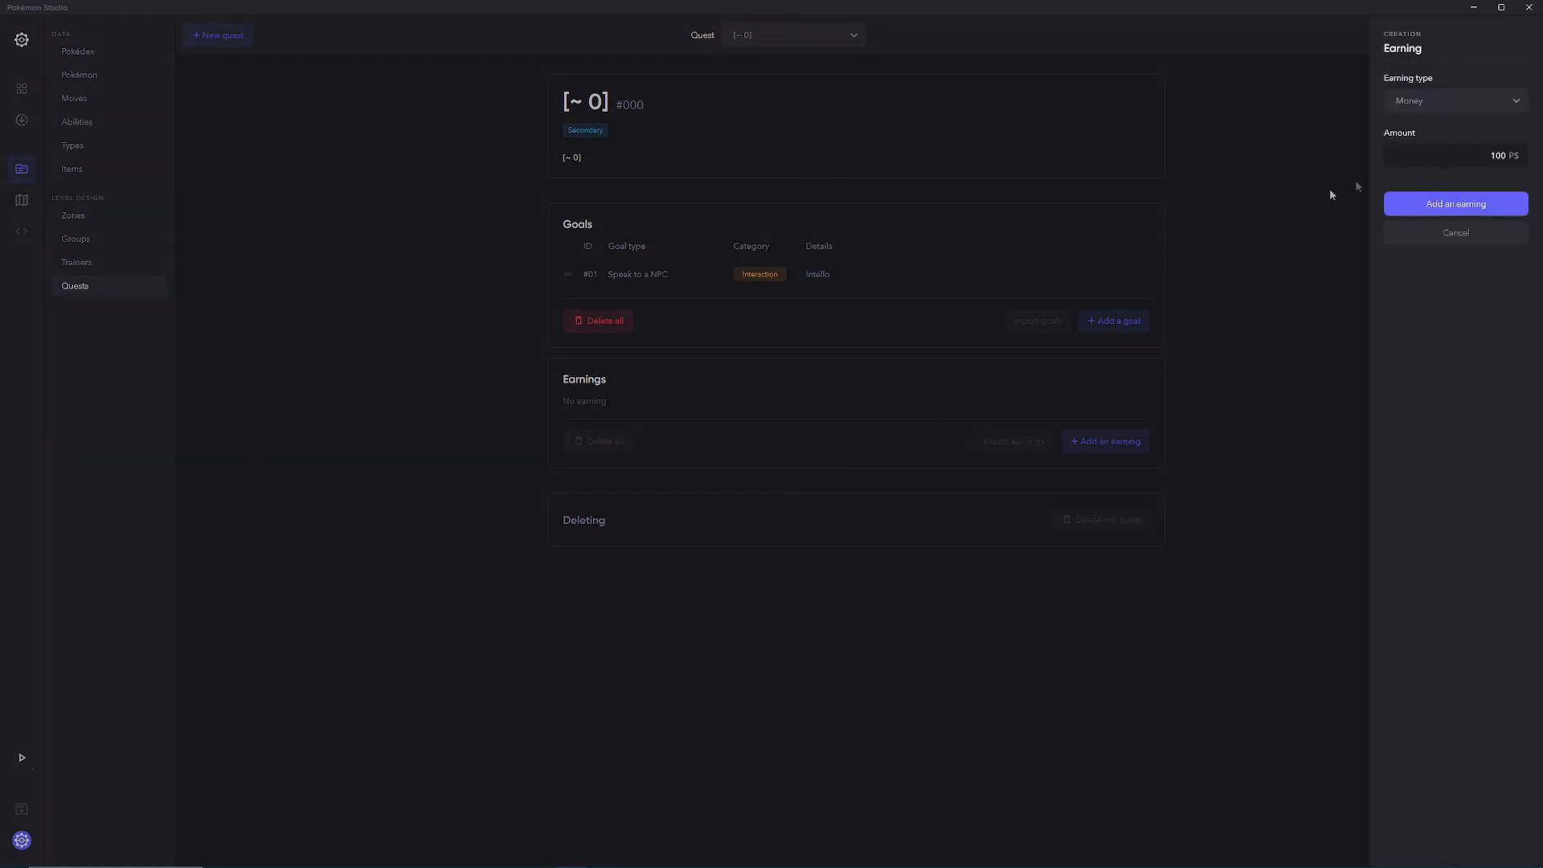
click(1456, 107)
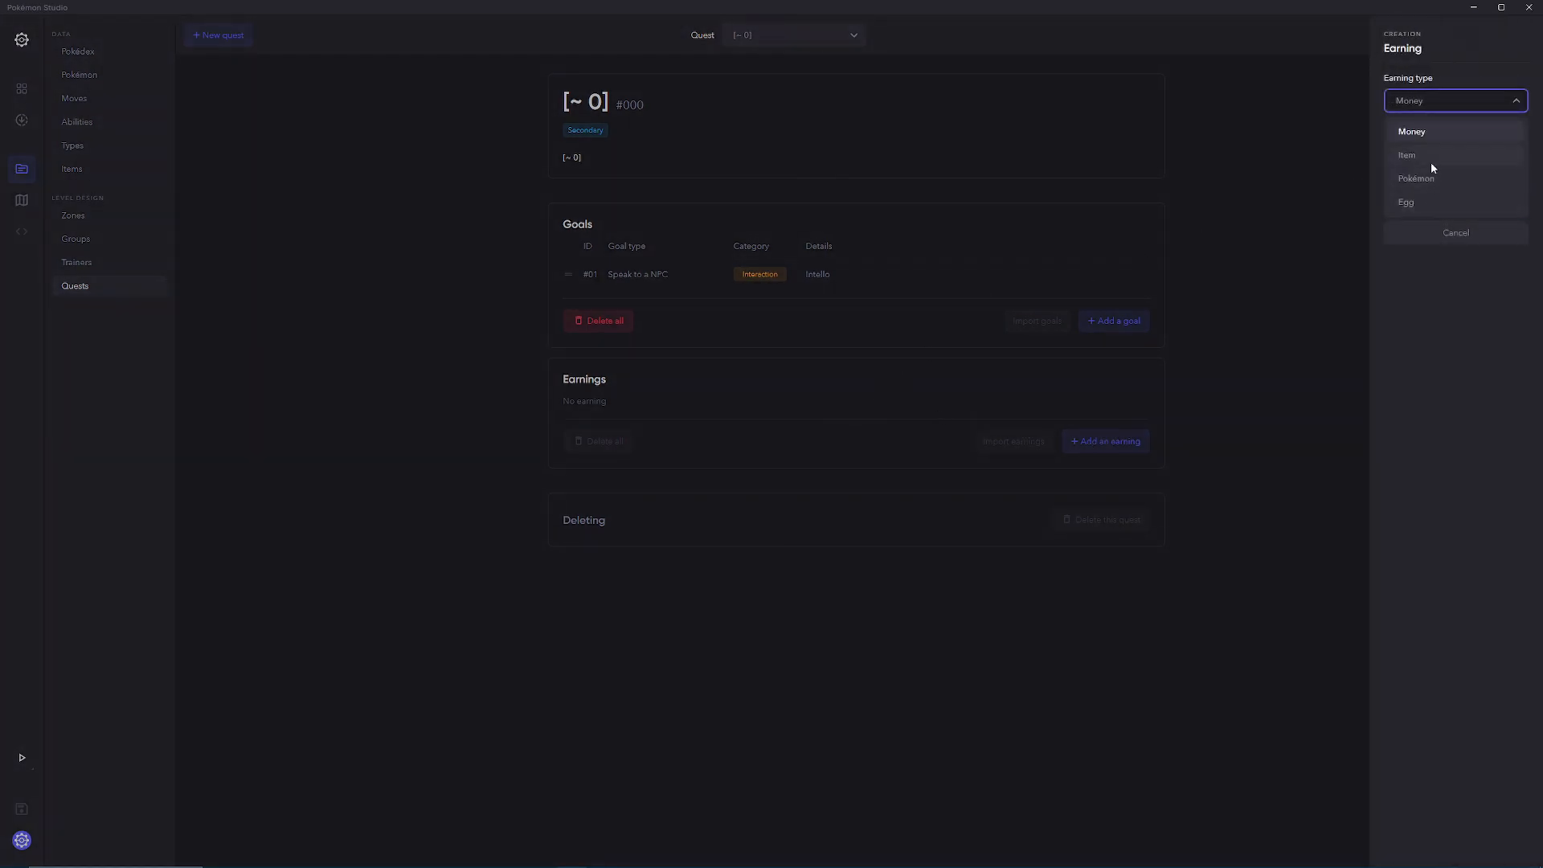
click(1440, 427)
click(1289, 299)
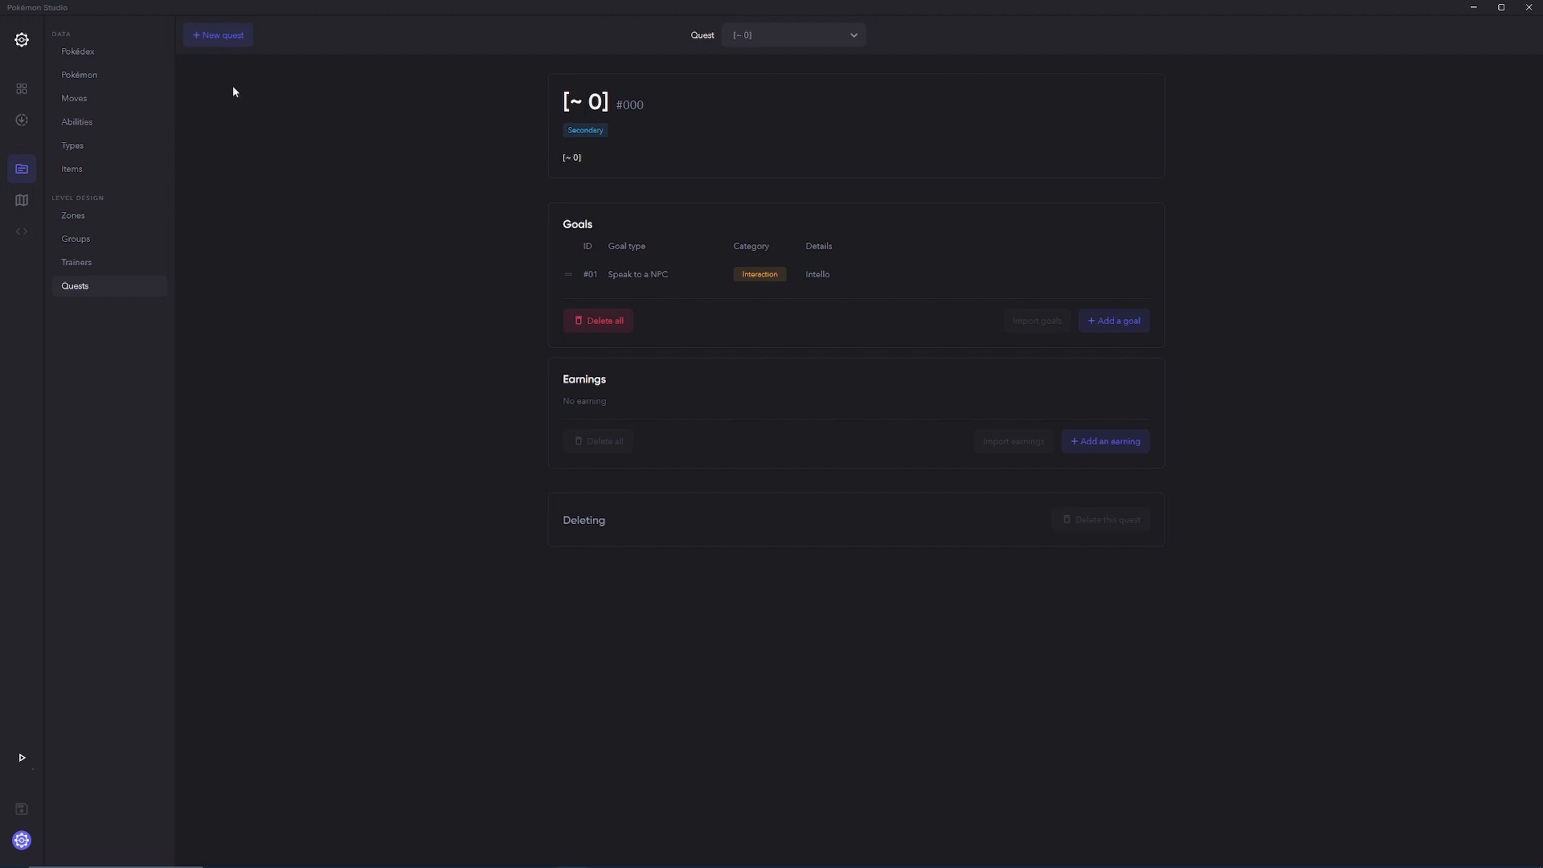
Step: Create a new quest named "My first primary quest" in the Primary category with no description
click(221, 37)
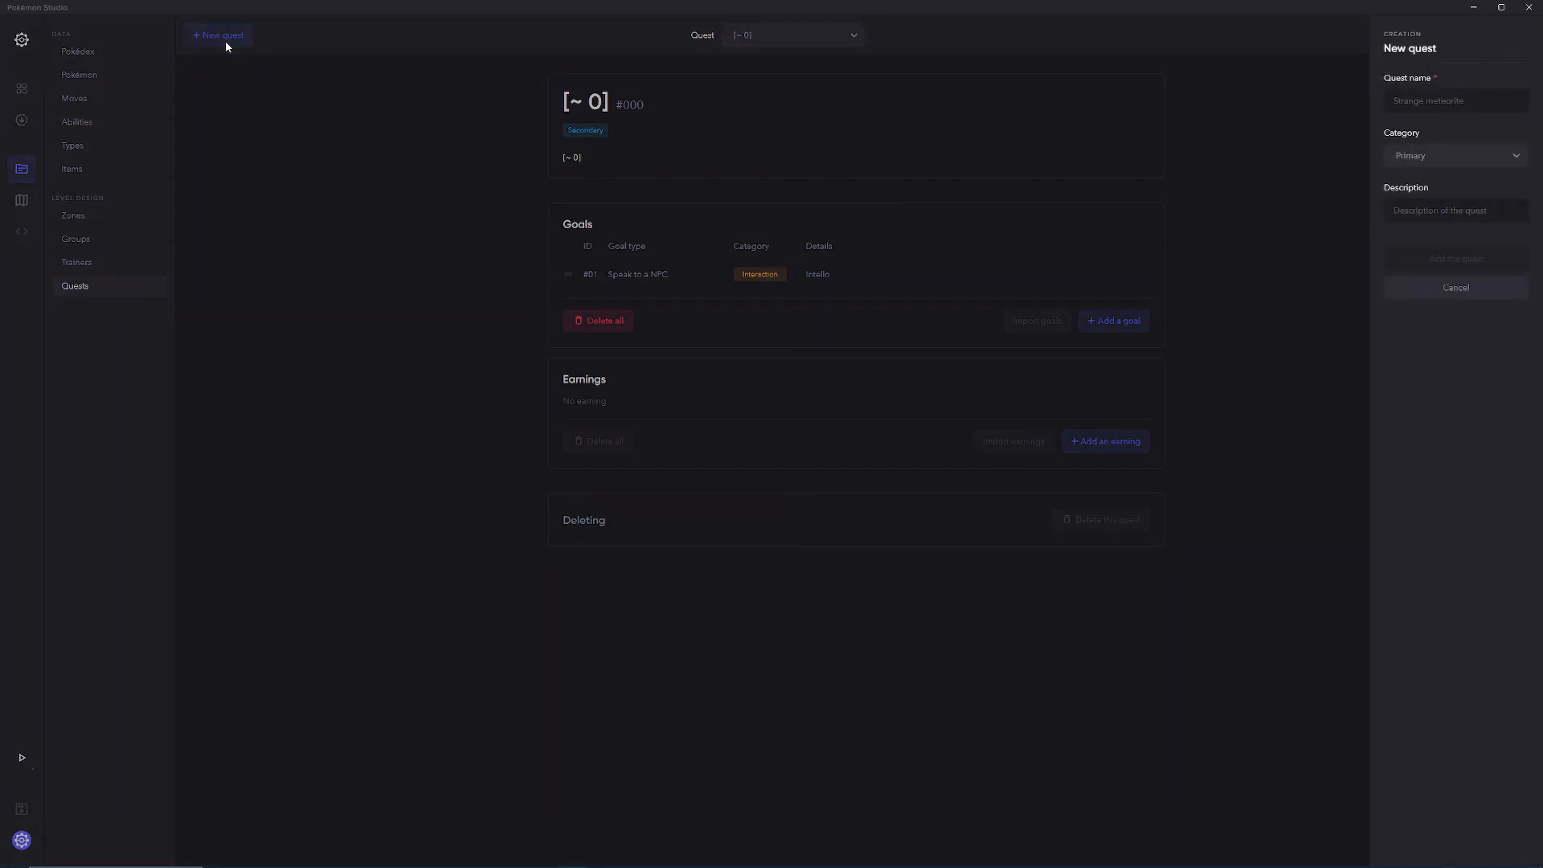
click(1445, 99)
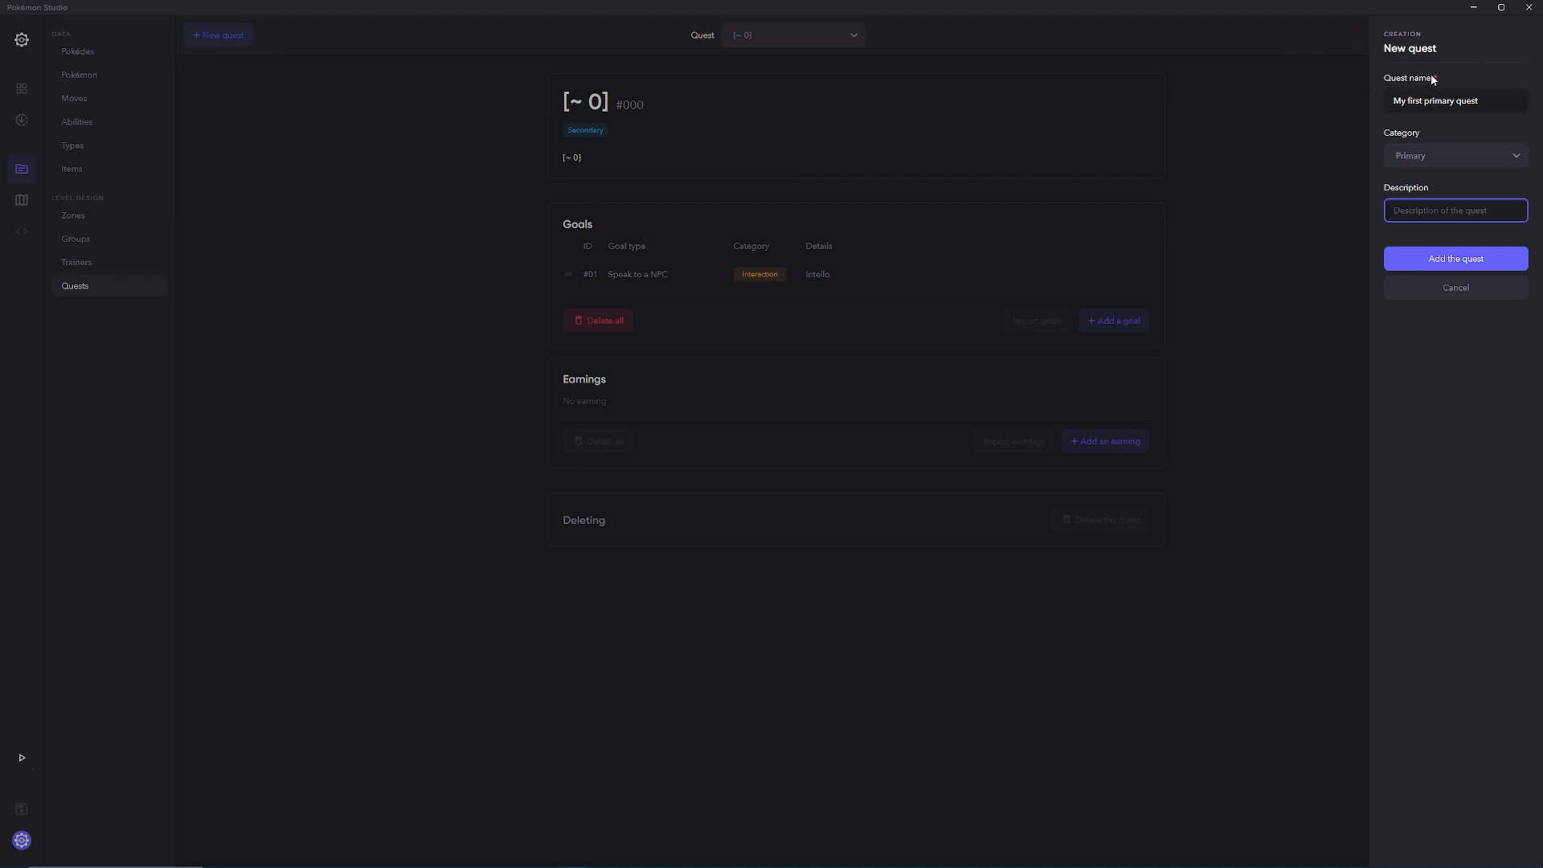
click(1411, 155)
click(1421, 188)
click(1398, 211)
click(1446, 259)
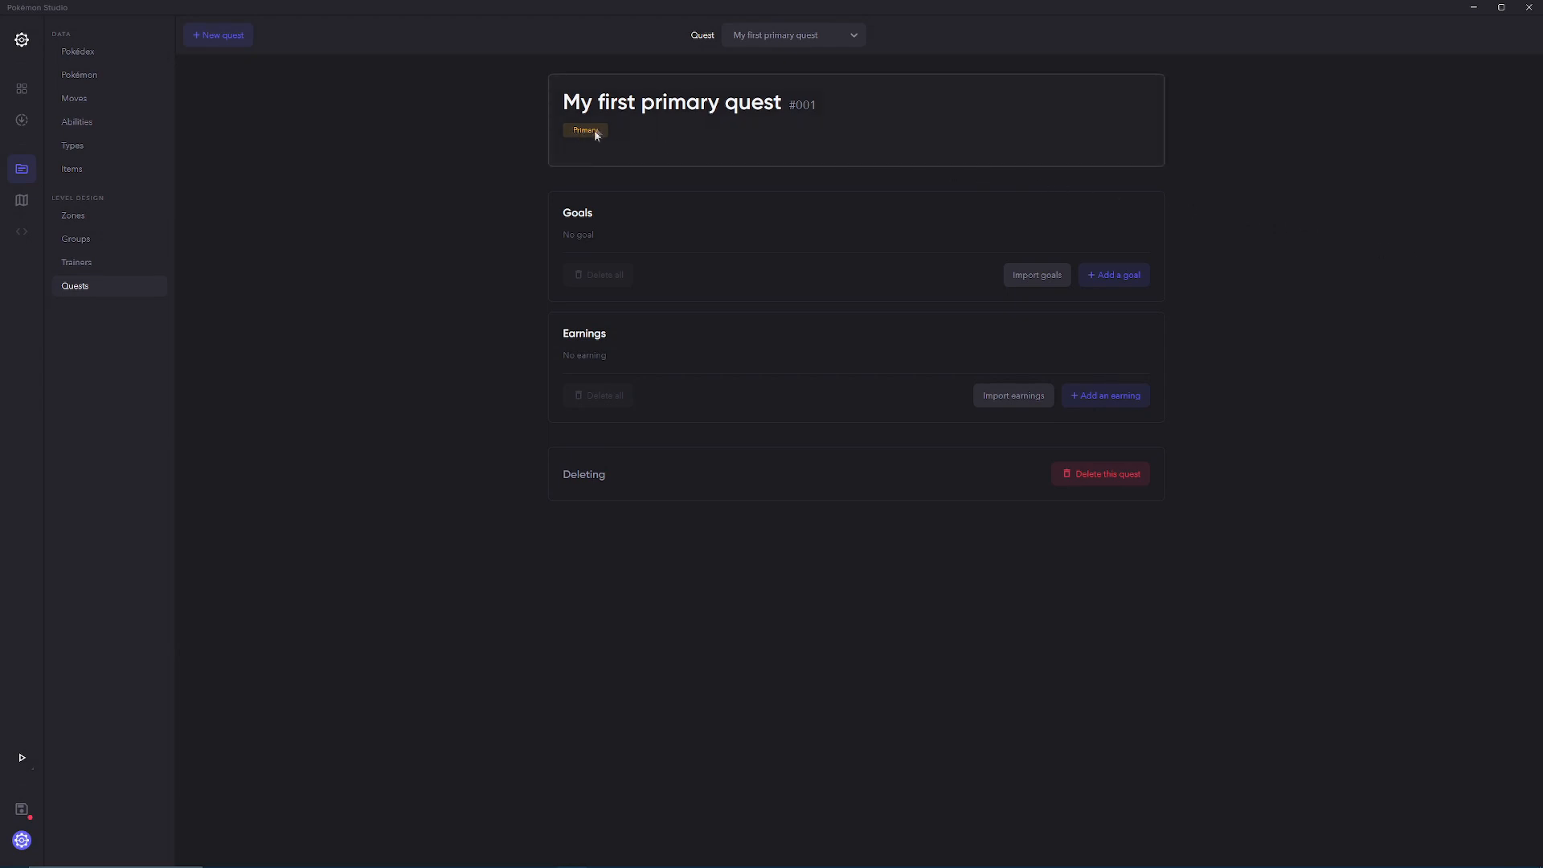
Step: Review the new quest's name translation and its editable category and description
click(755, 144)
click(1513, 102)
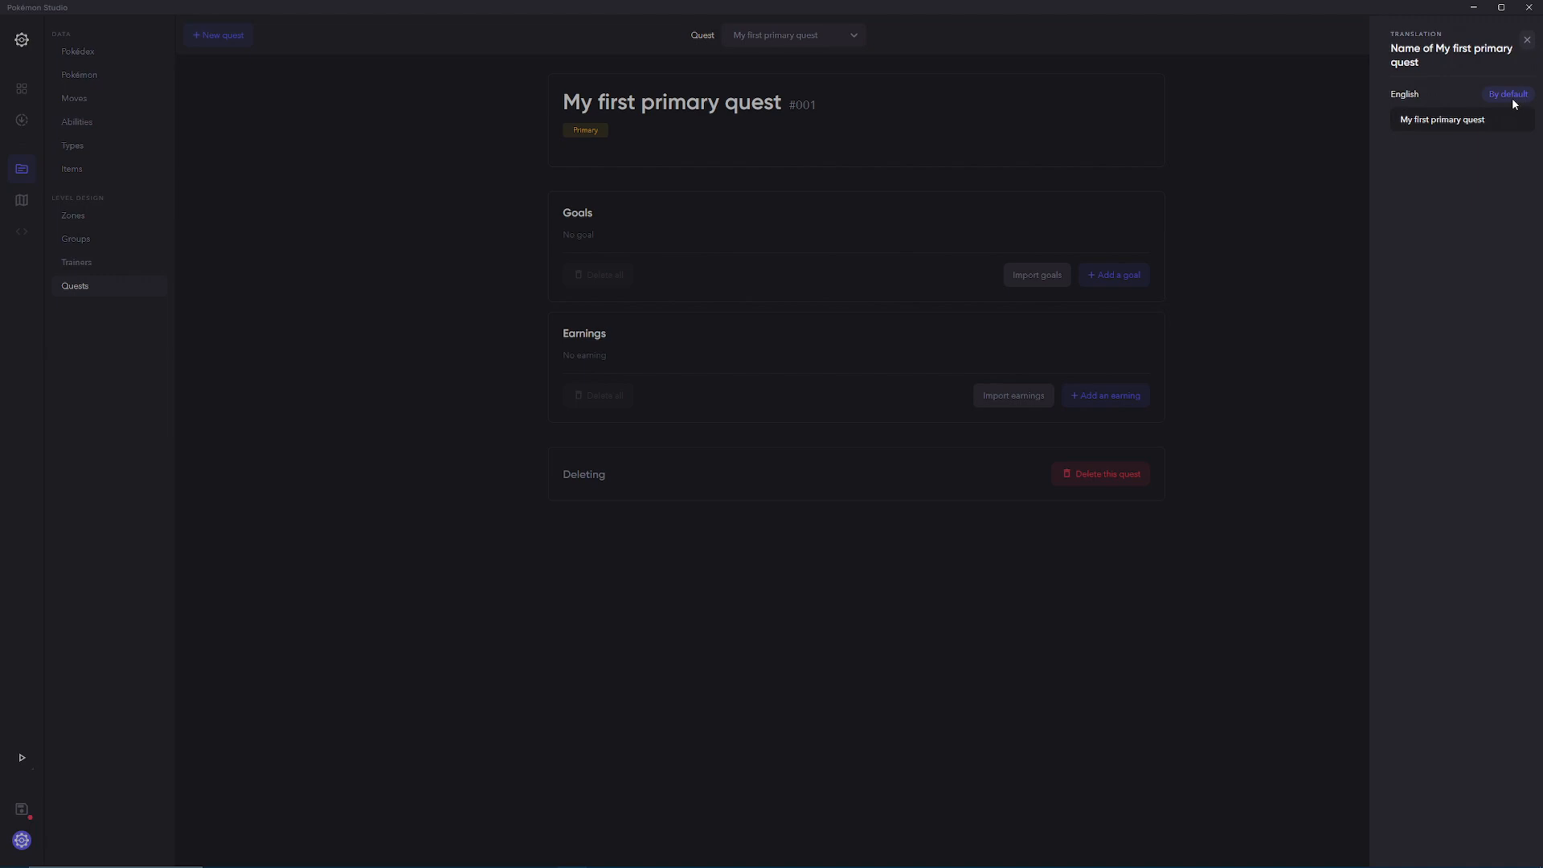
click(1522, 41)
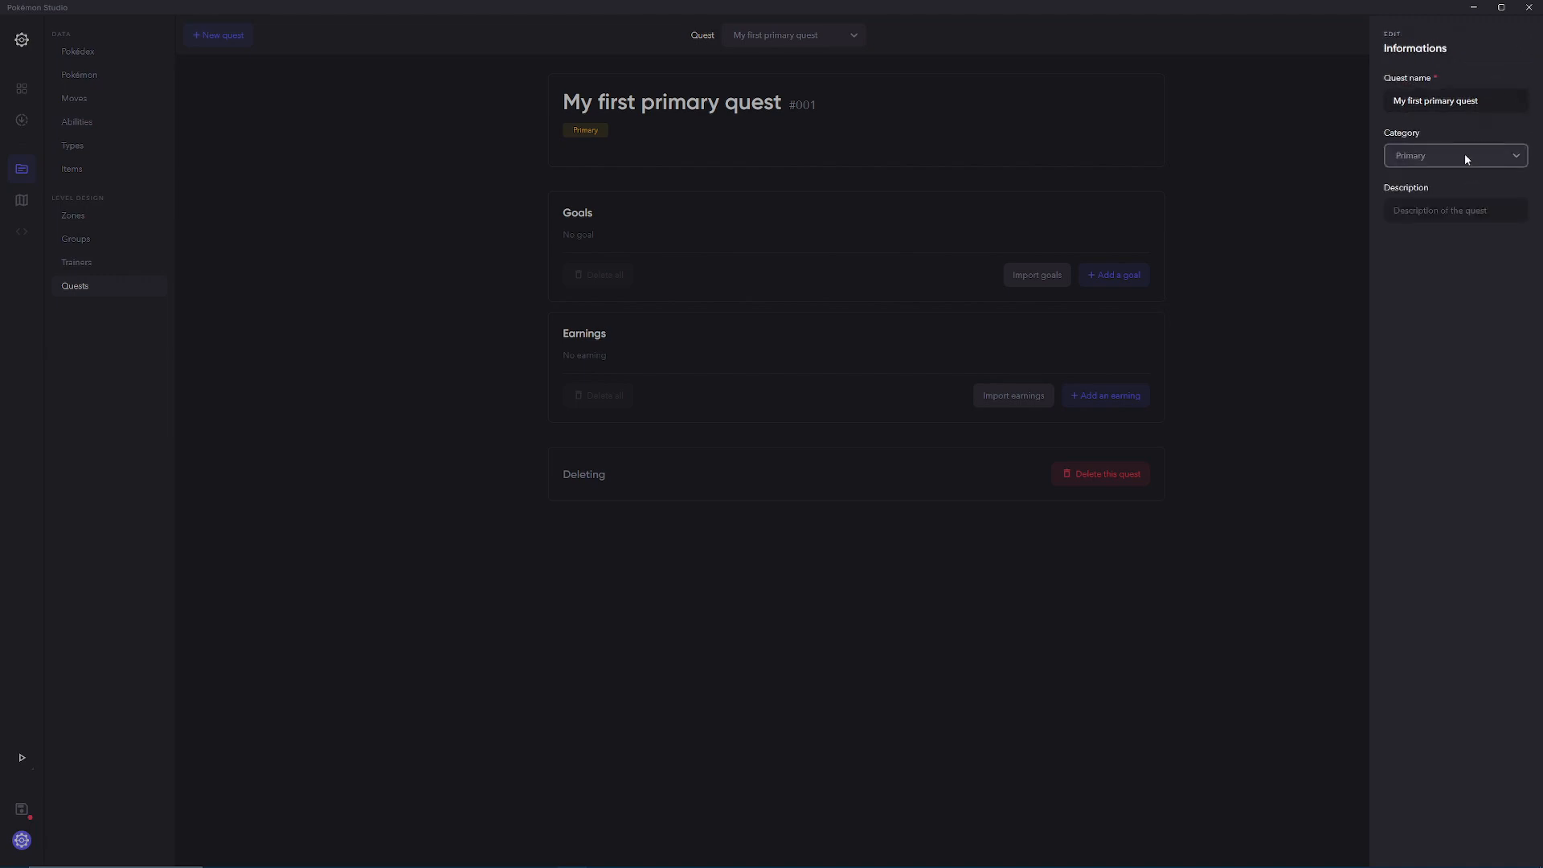
click(1465, 161)
click(1421, 187)
click(1424, 218)
click(802, 212)
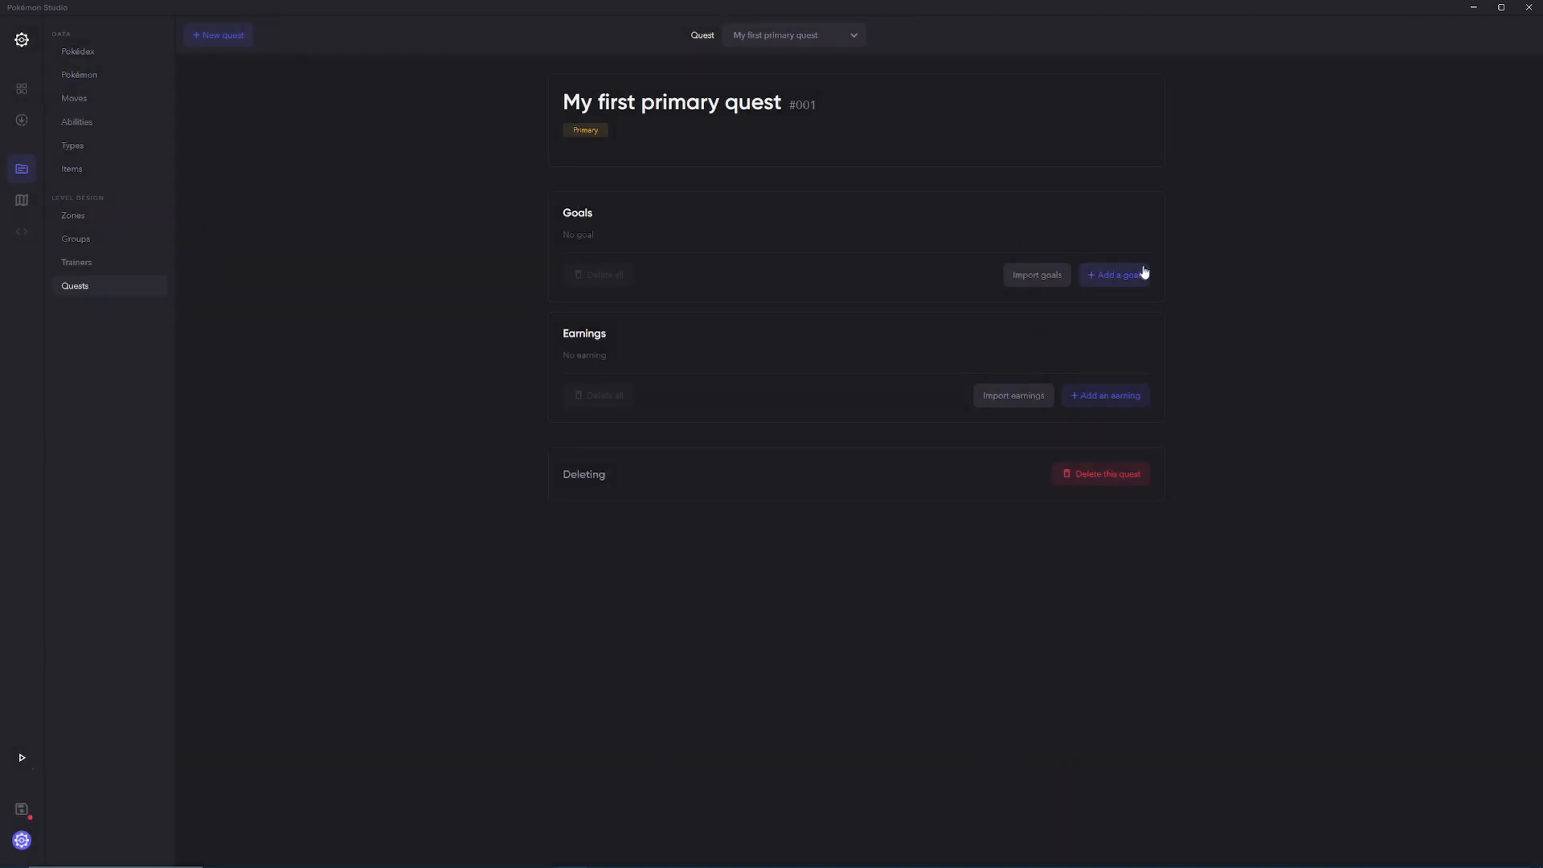
Step: Add a "Speak to a NPC" goal to the quest with the event name "Prof. Oak"
click(1116, 277)
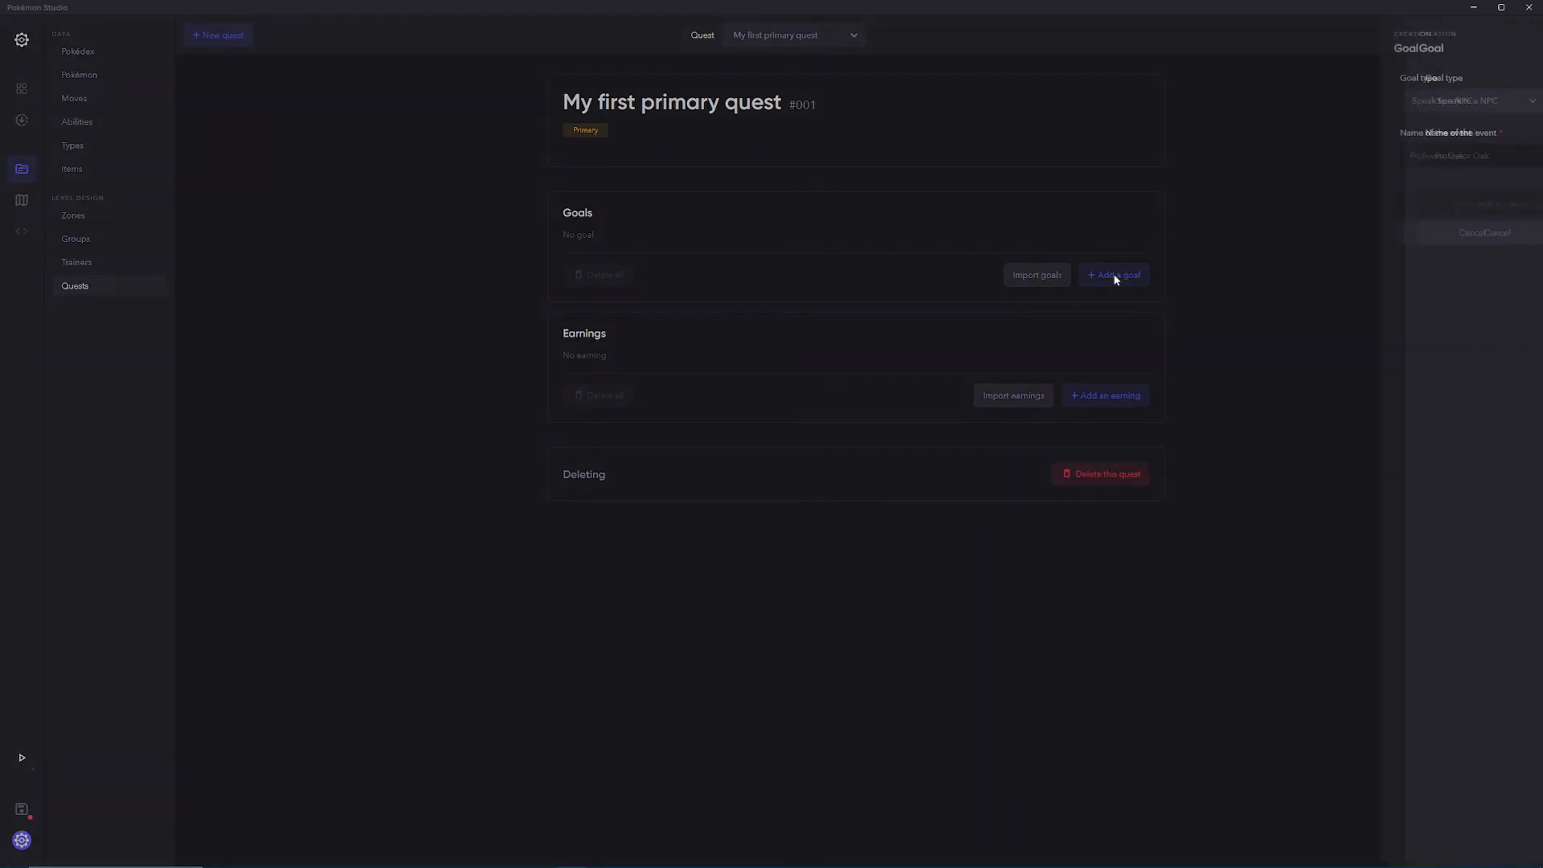
click(1415, 101)
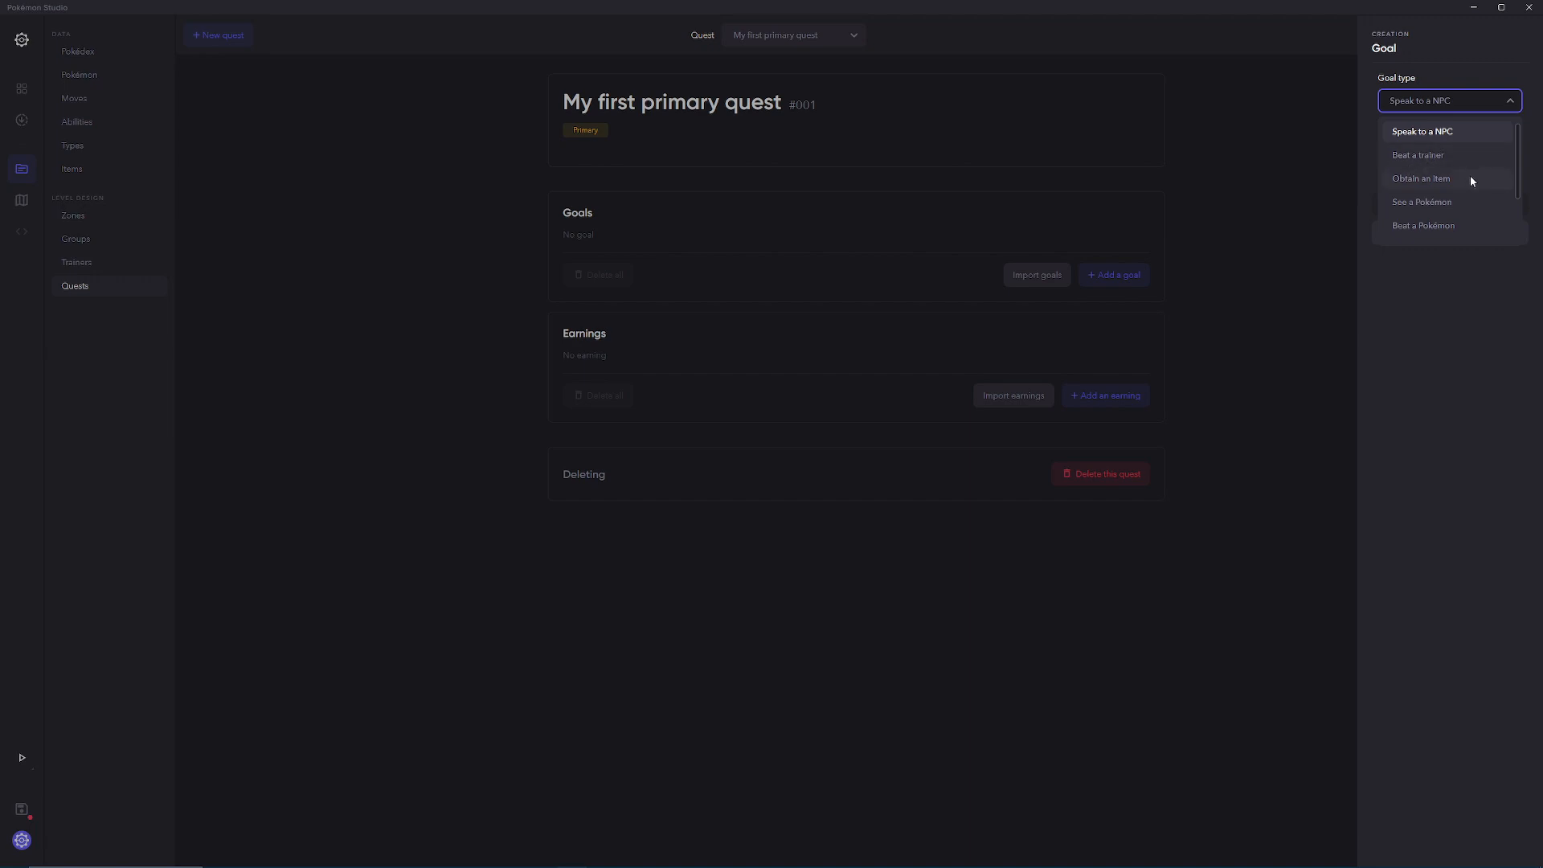
scroll(1469, 175, down, 2)
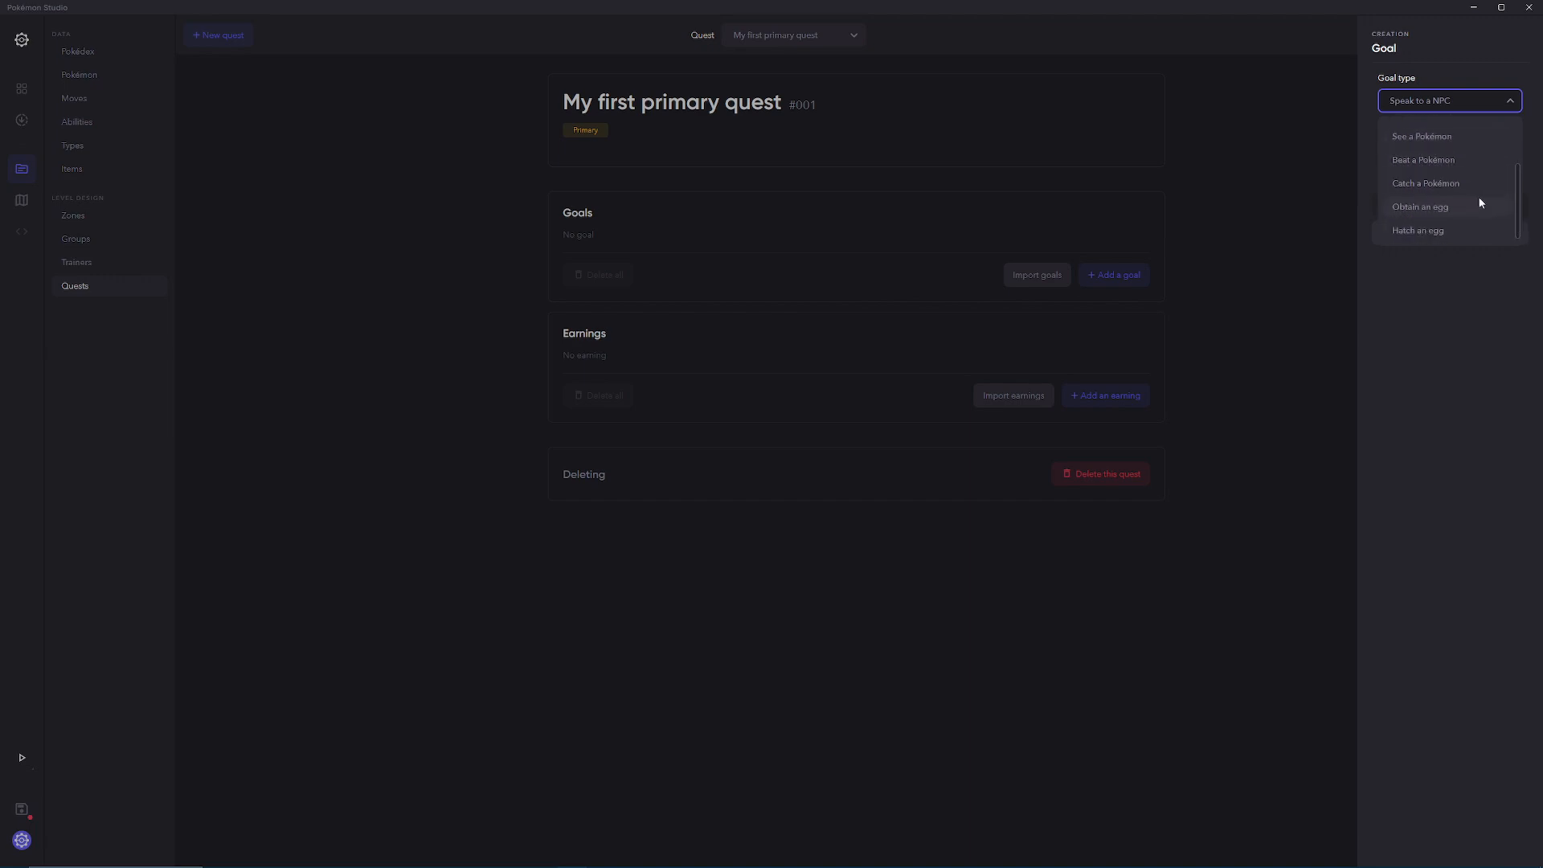
scroll(1434, 177, up, 2)
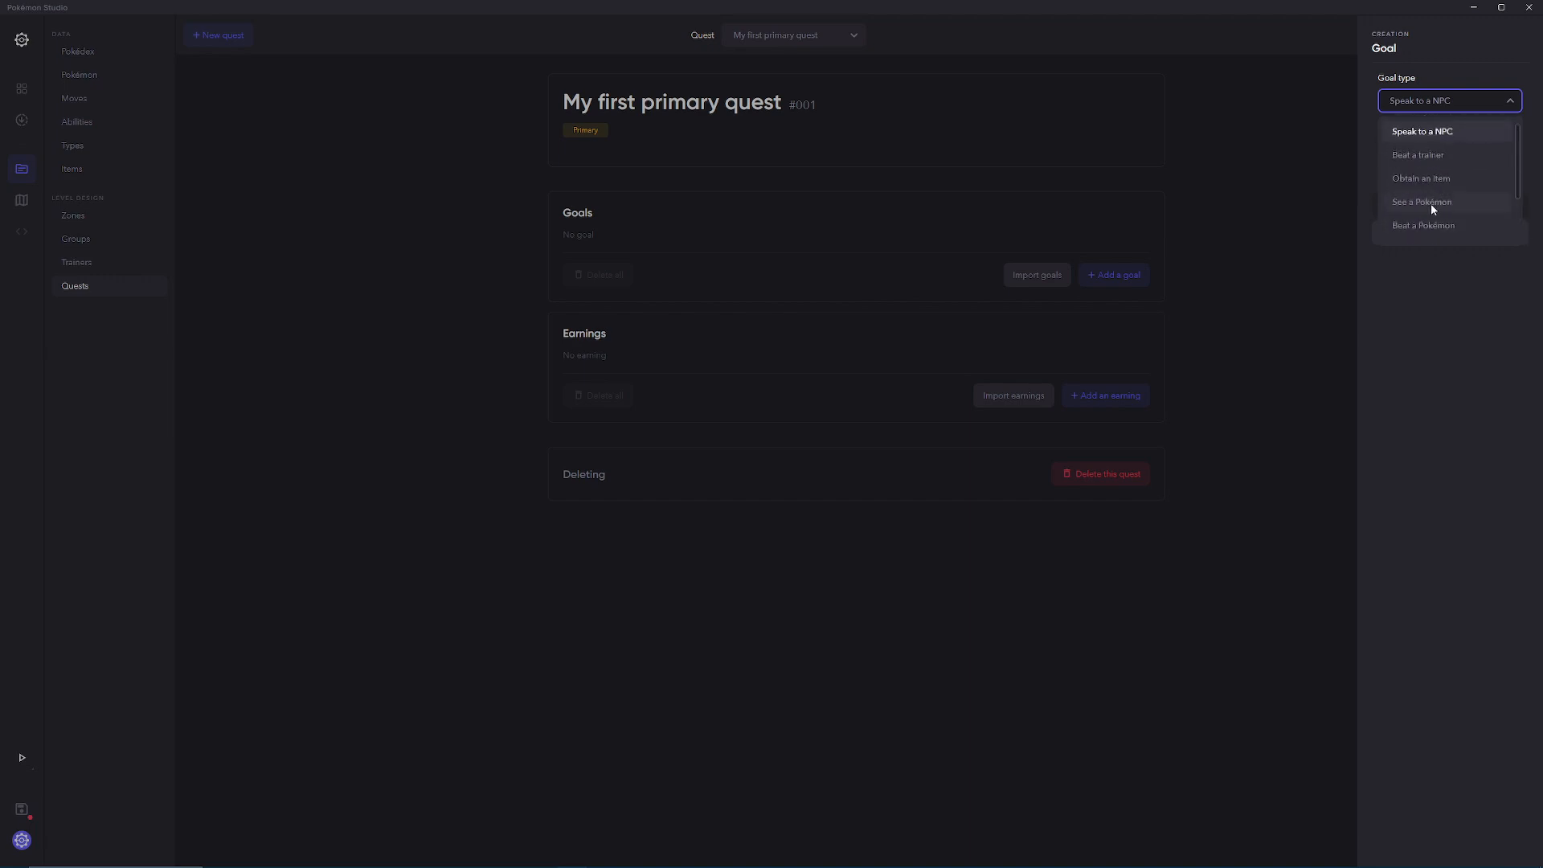
scroll(1426, 181, down, 2)
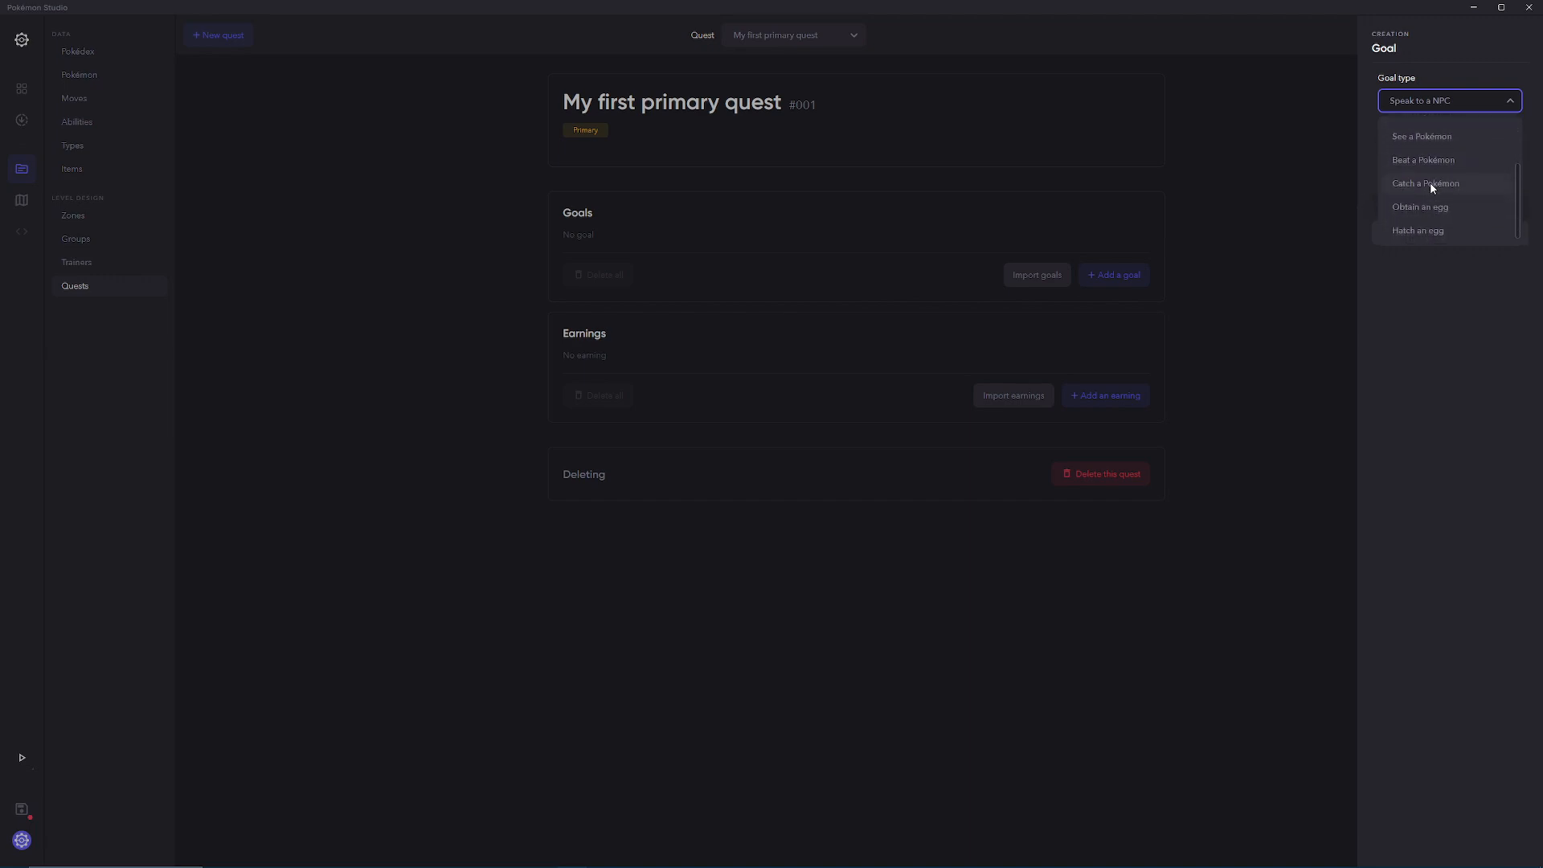
scroll(1459, 160, up, 2)
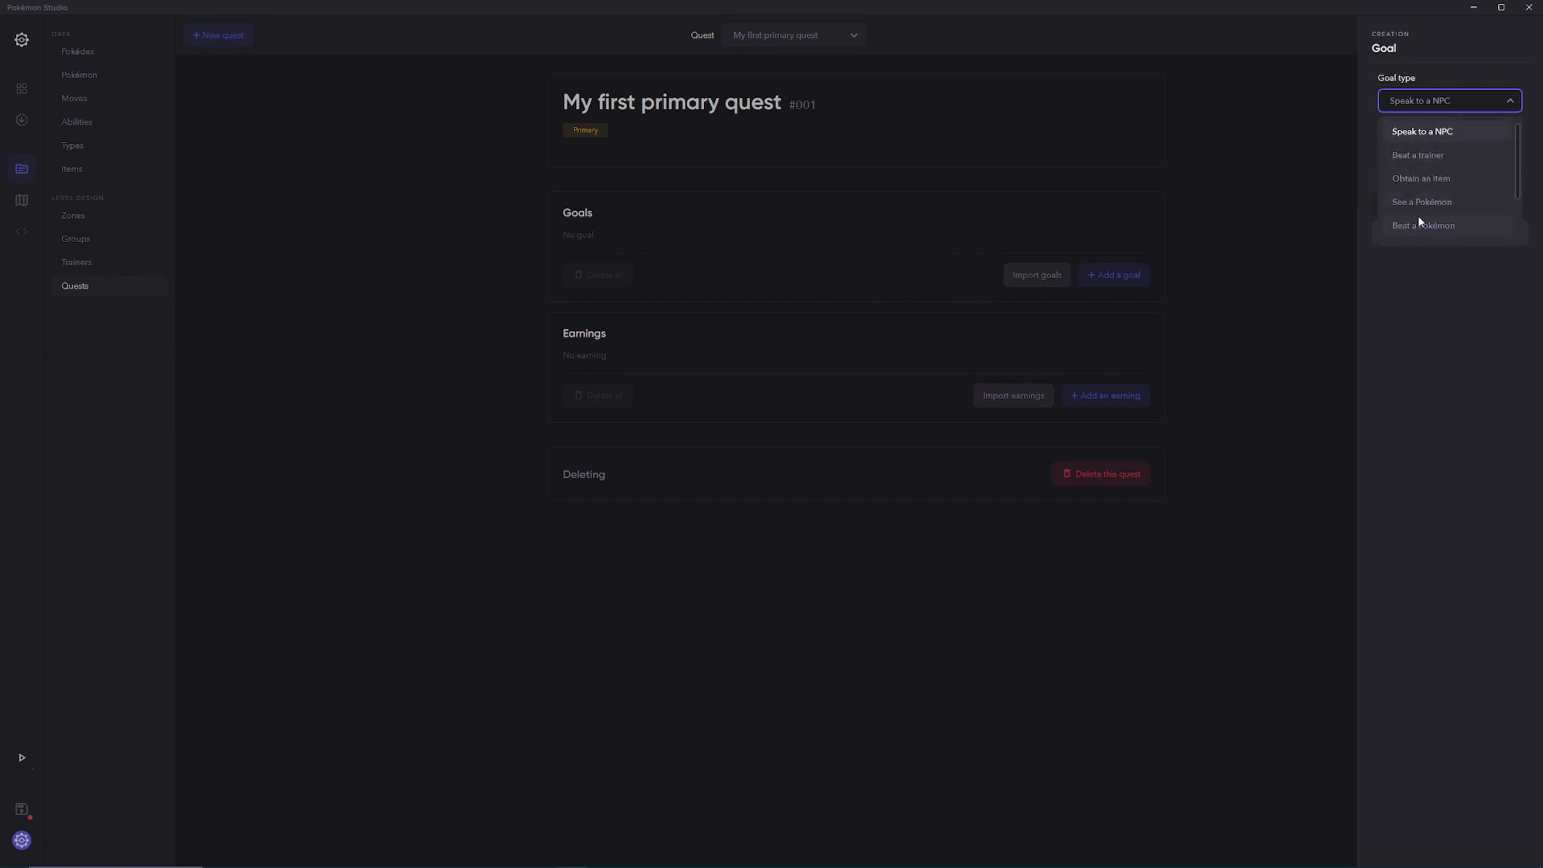
click(1459, 132)
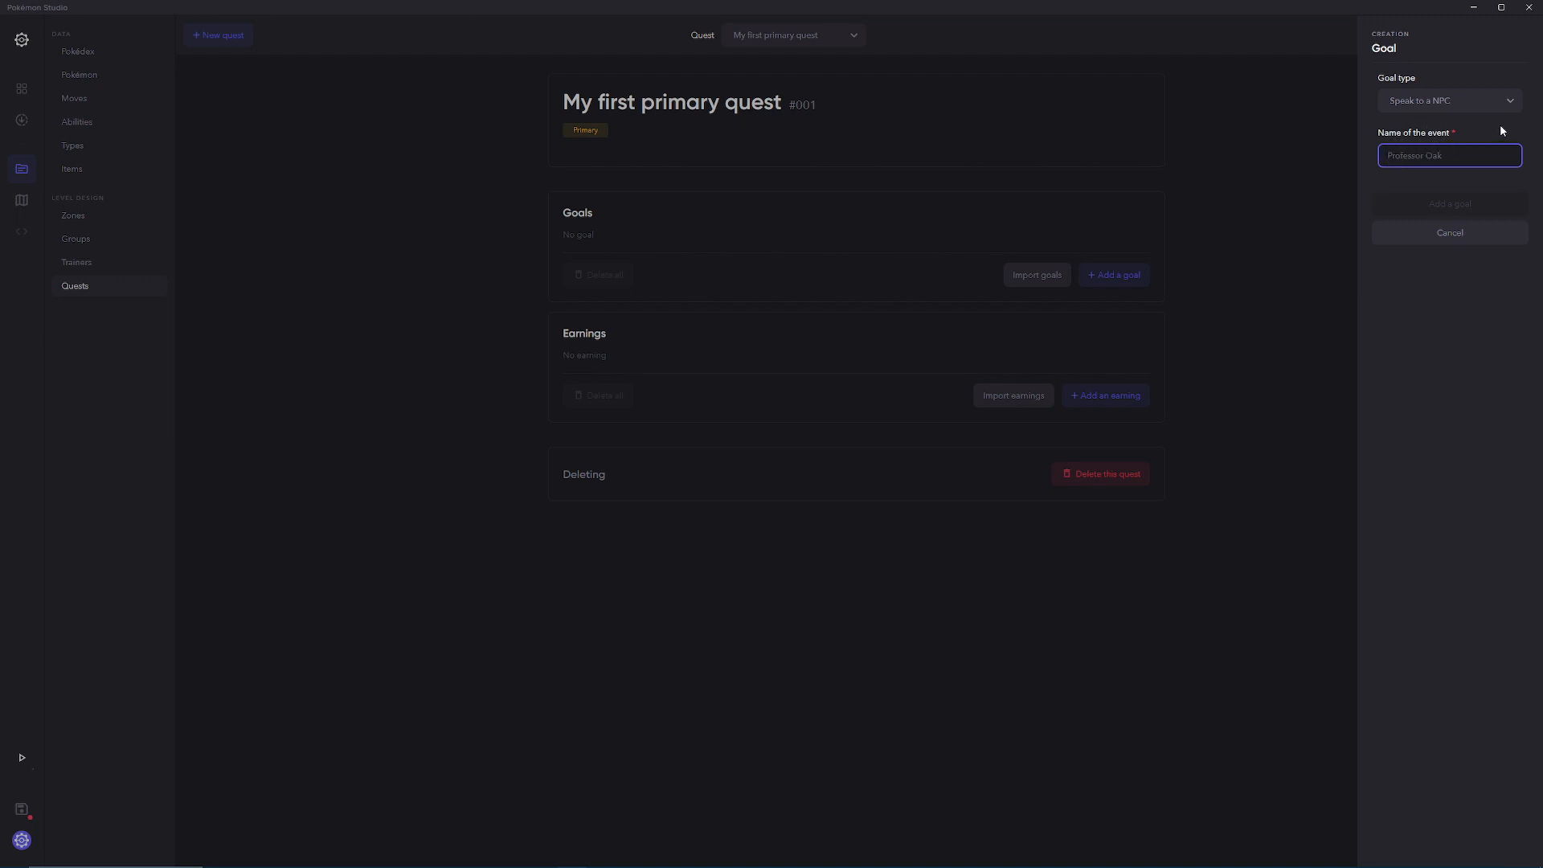
text(Prof. Oak)
click(1439, 203)
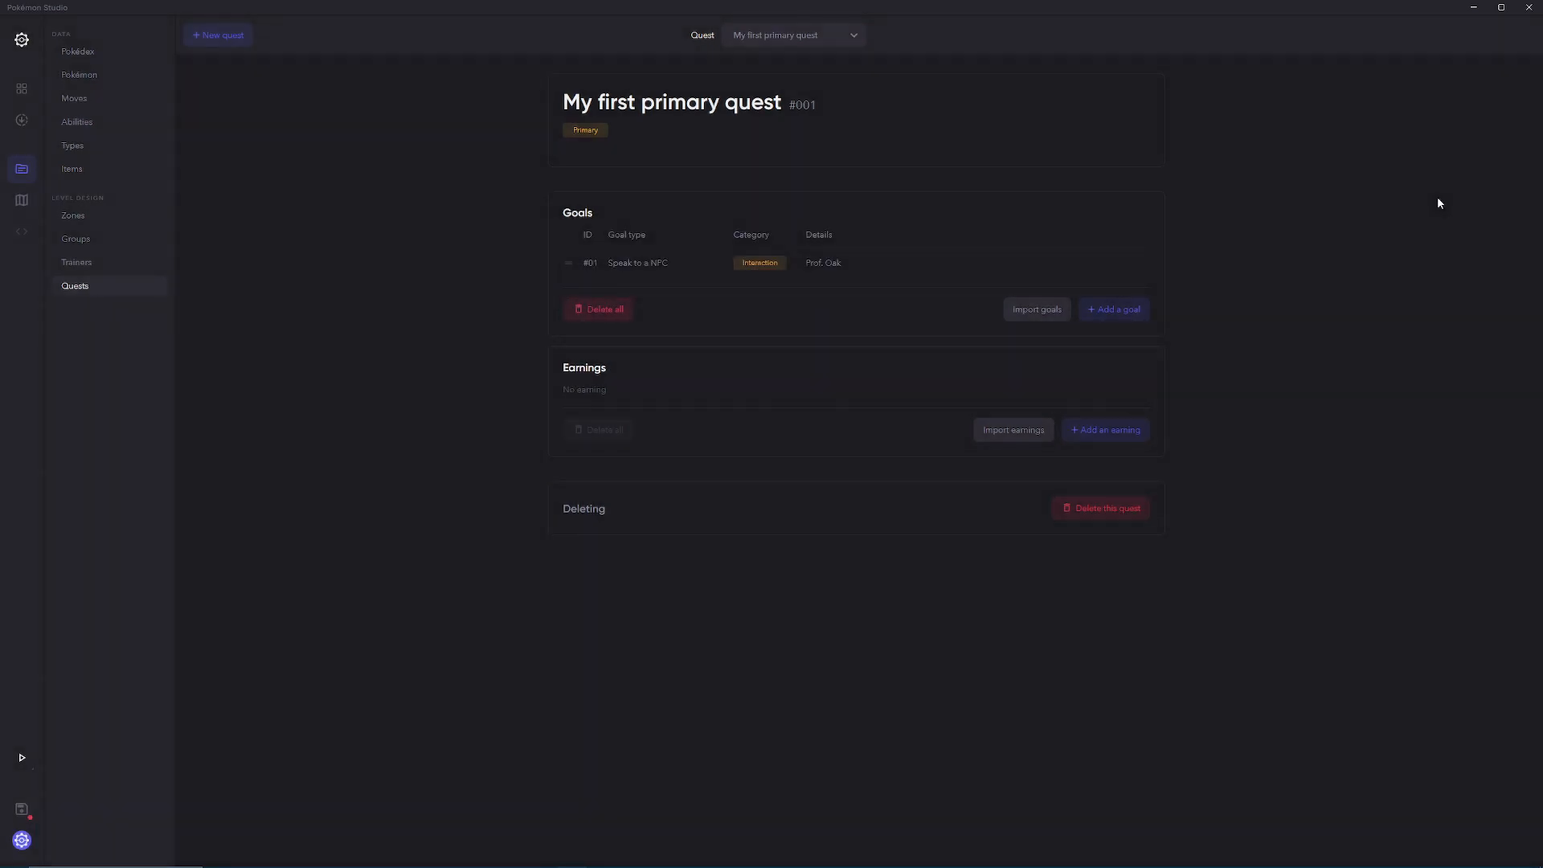
Step: Add a "Beat a trainer" goal to the quest with the trainer name "Rival Green" and an amount of 1
click(1113, 309)
click(1429, 104)
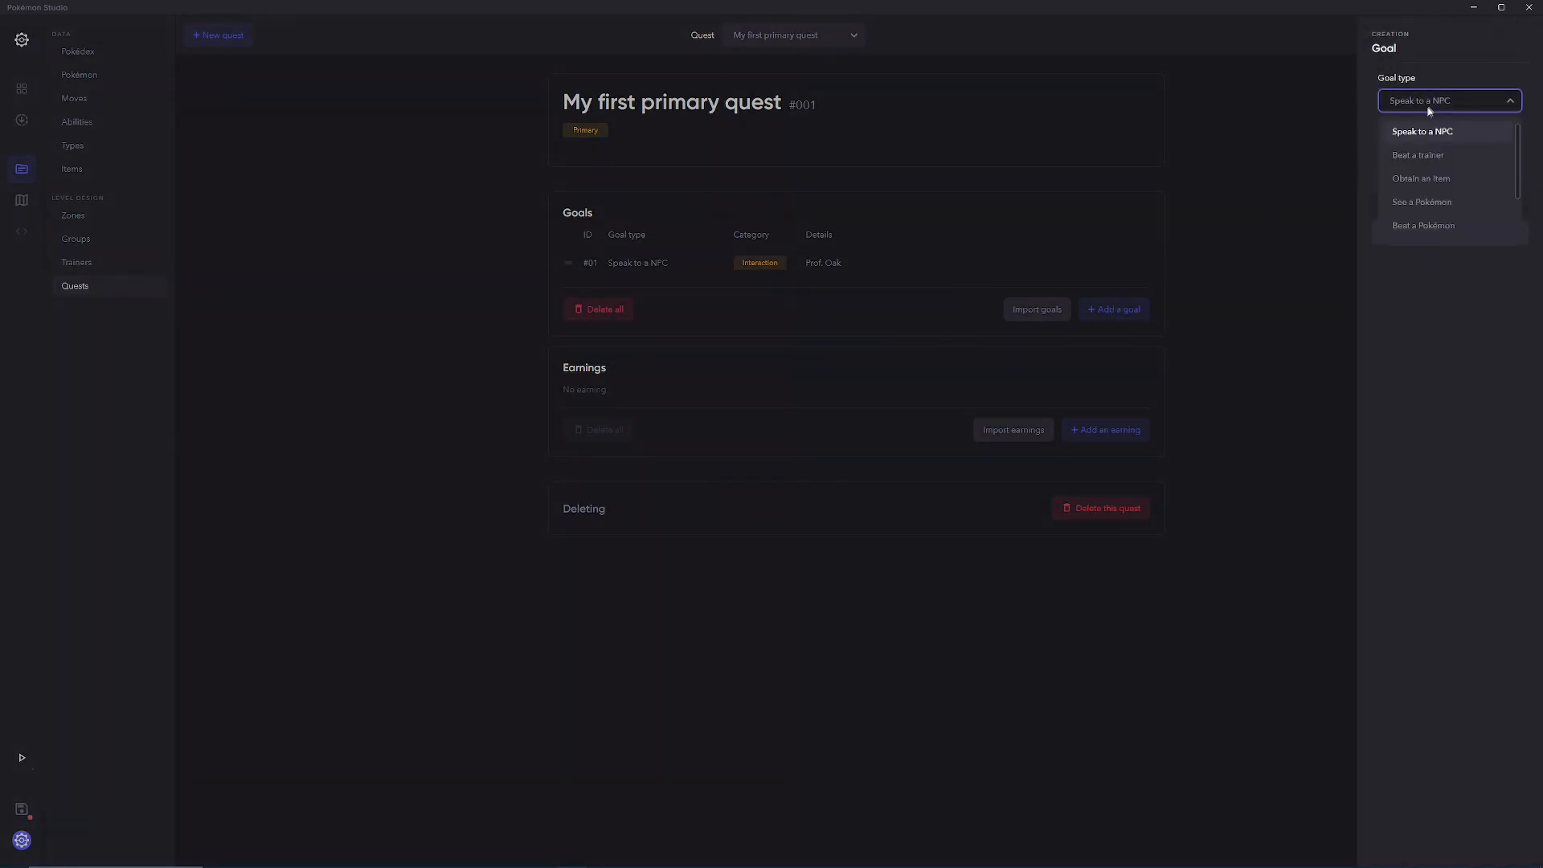
click(1408, 156)
click(1407, 155)
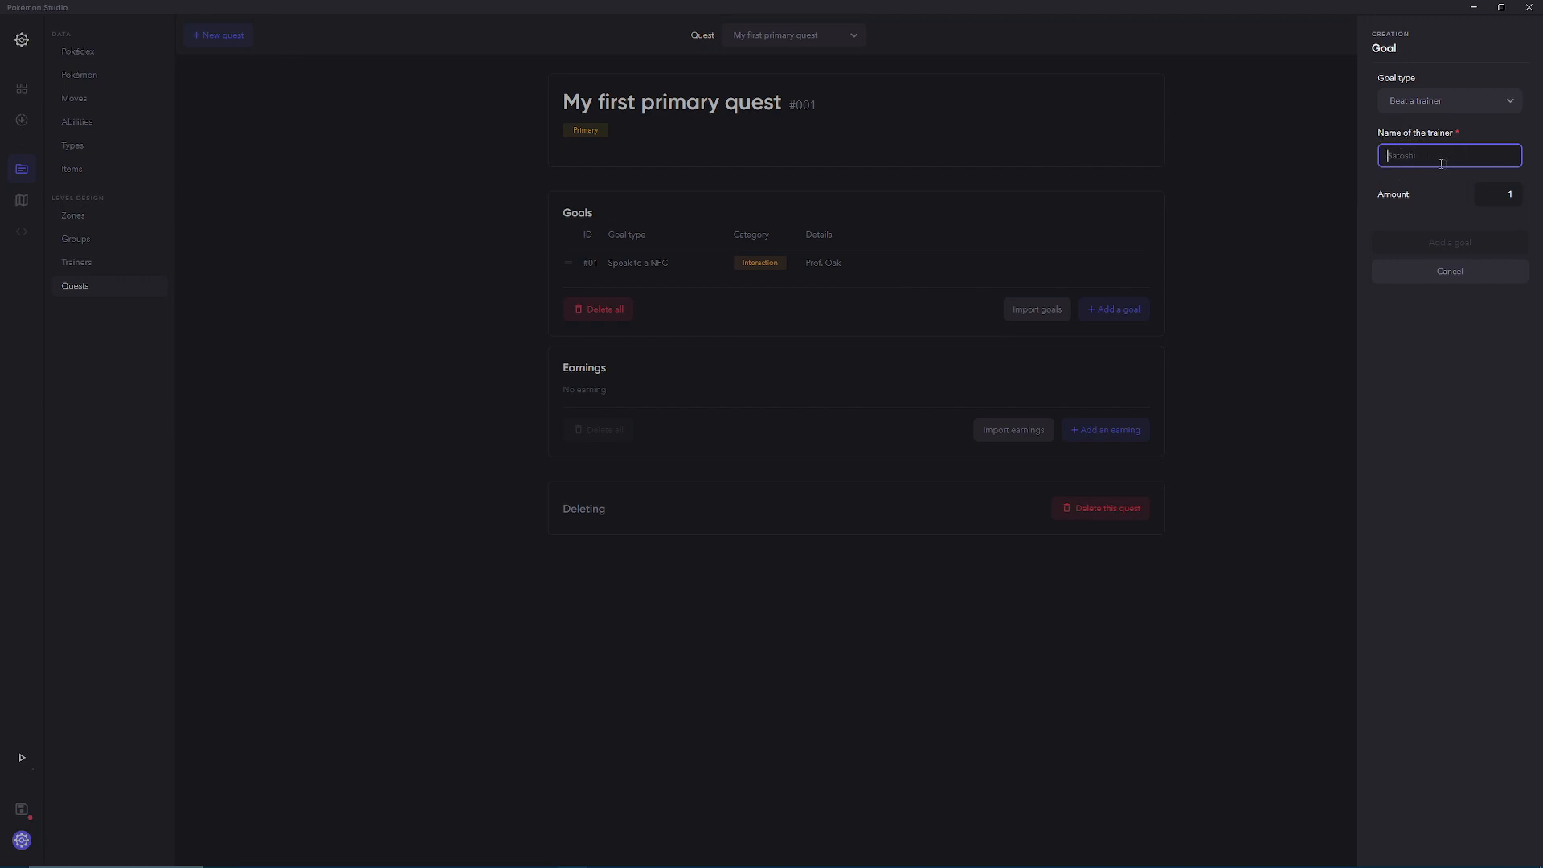
drag(1484, 194, 1523, 199)
click(1421, 151)
text(q)
key(BackSpace)
text(Rival Green)
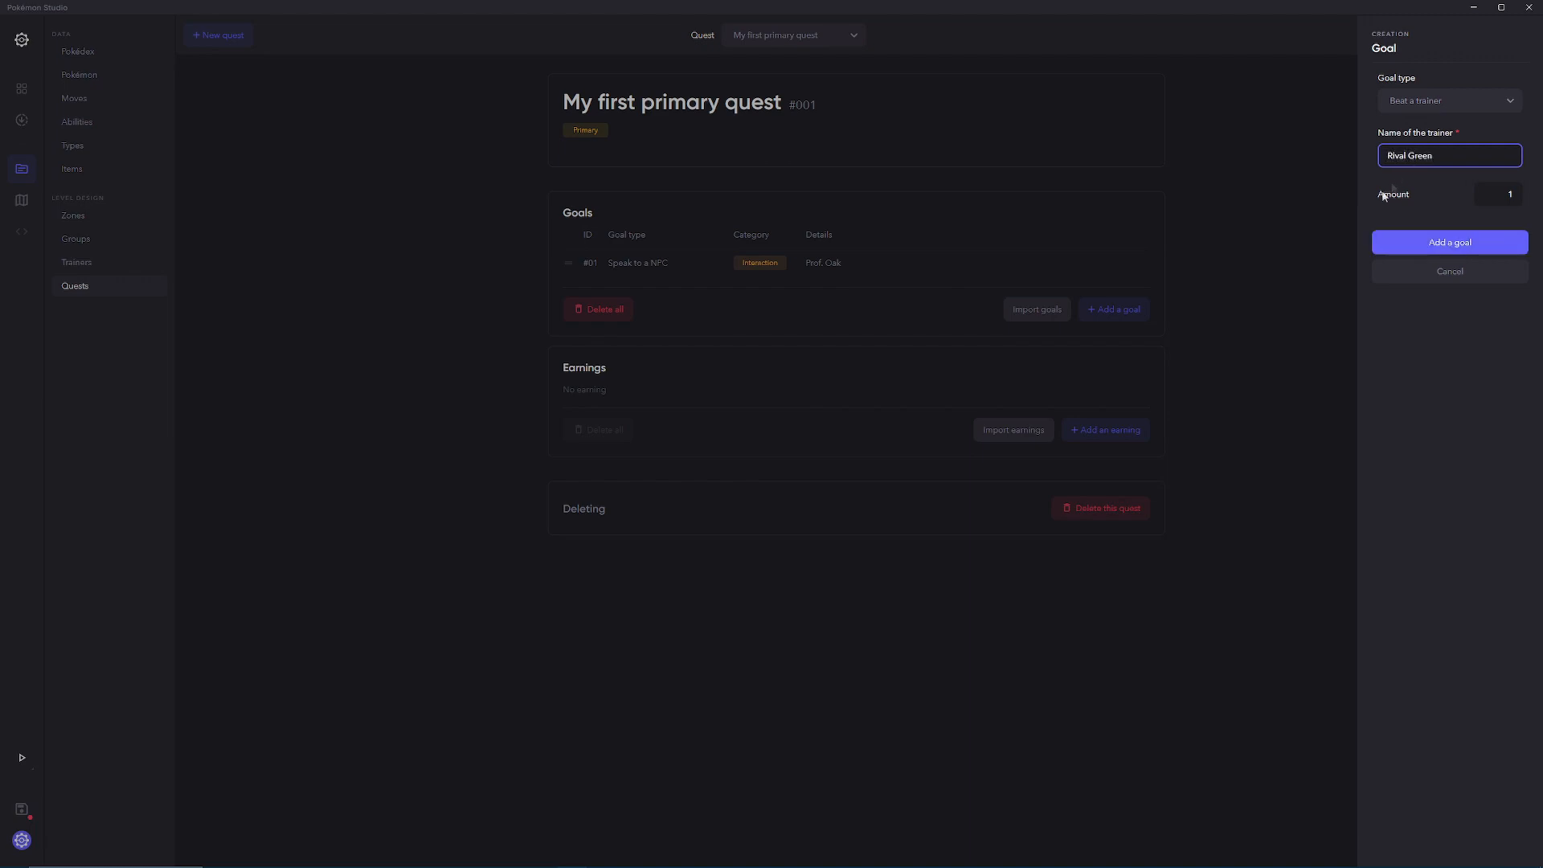
click(1407, 240)
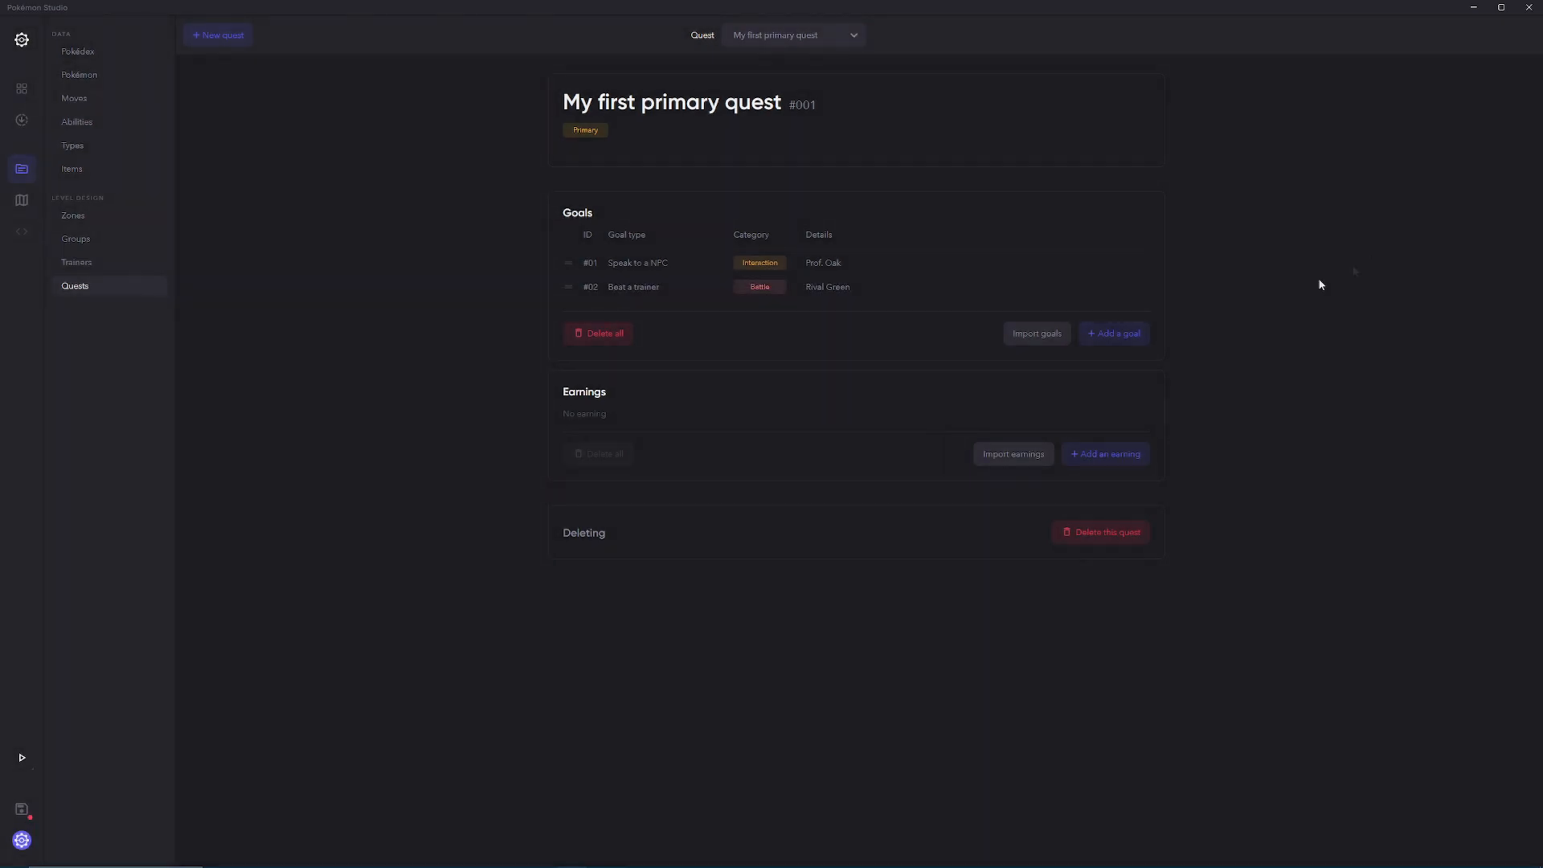
Step: Add an "Obtain an item" goal to the quest for item TM02 with an amount of 2
click(1110, 335)
click(1447, 103)
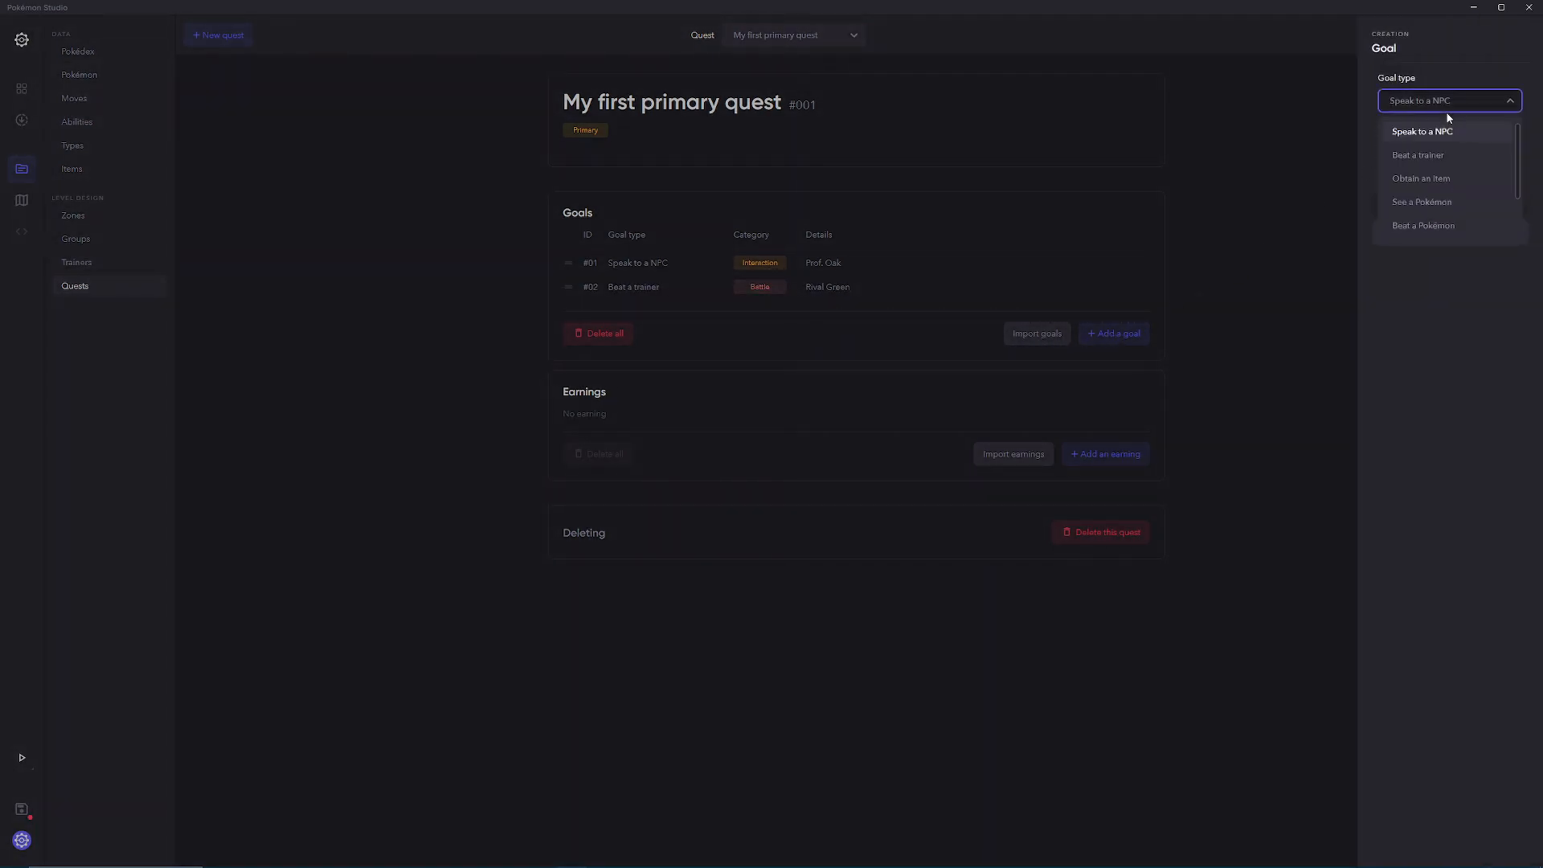
click(1419, 180)
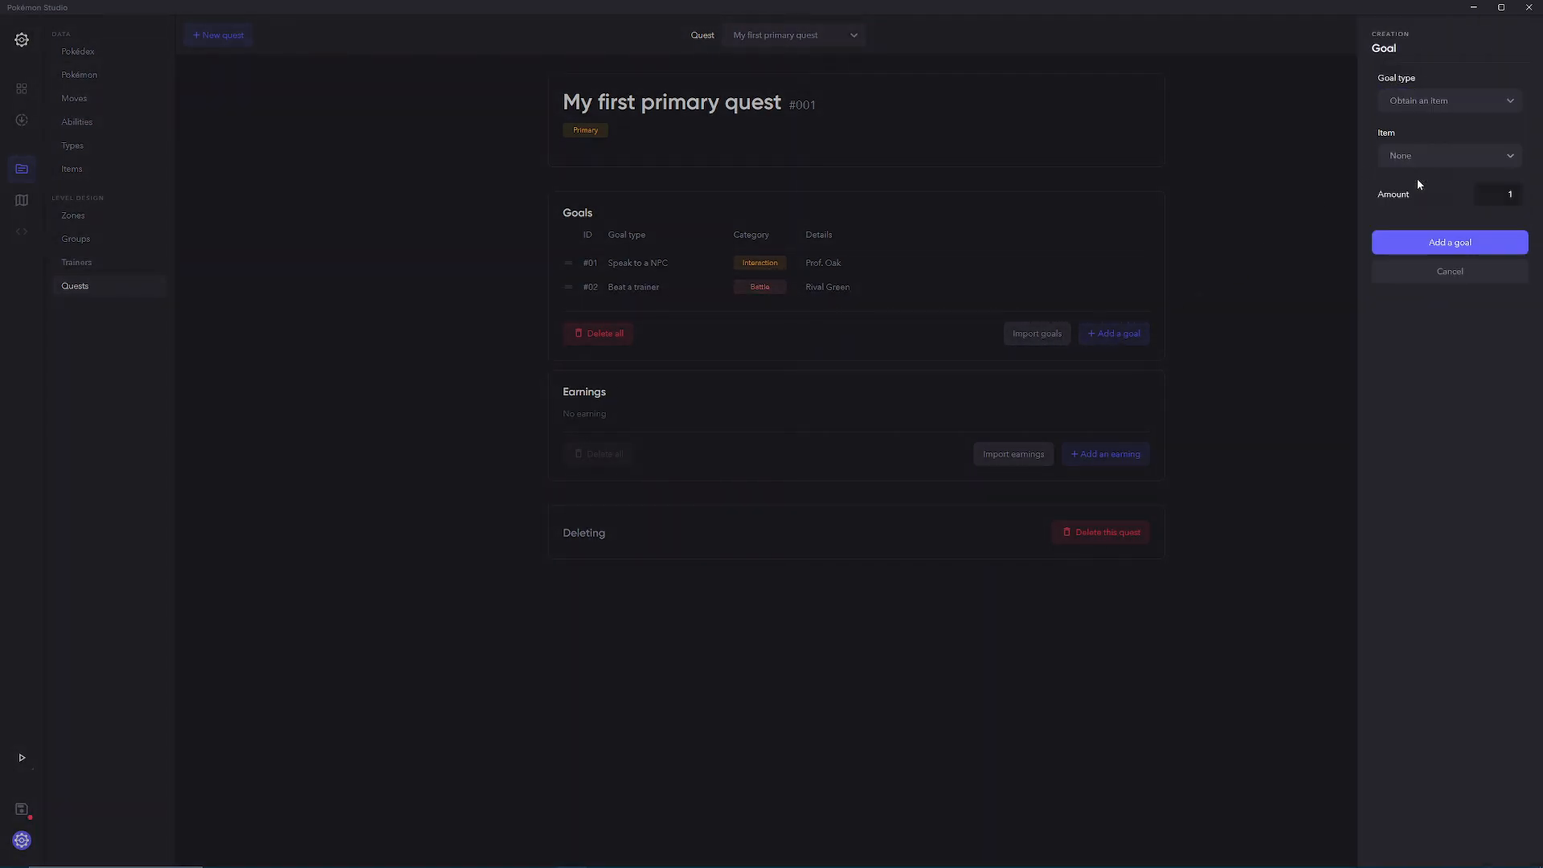
click(1420, 160)
scroll(1494, 187, down, 2)
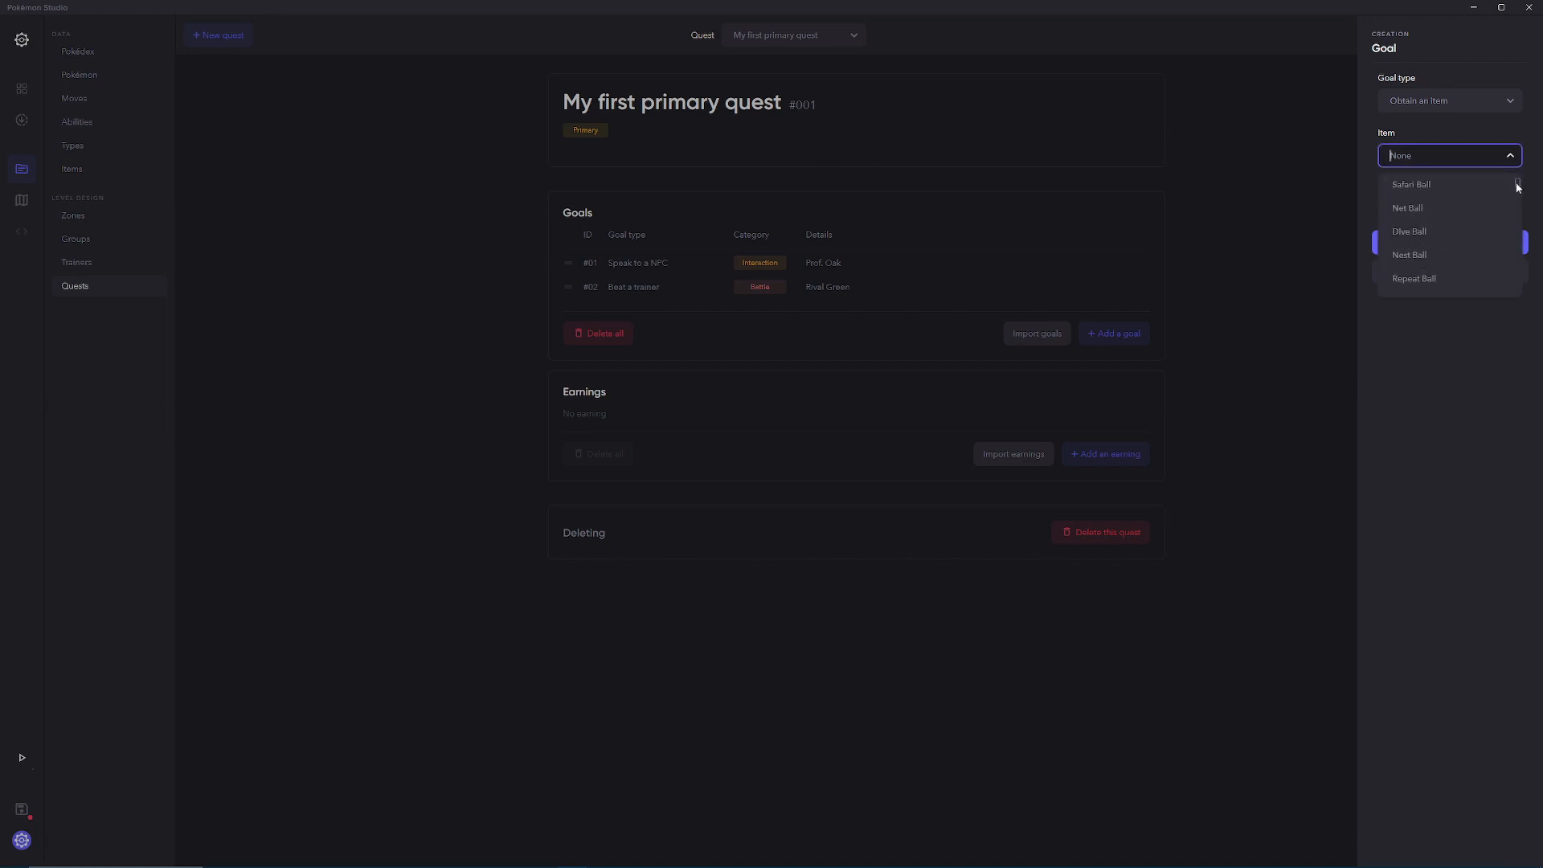
text(tm02)
key(Return)
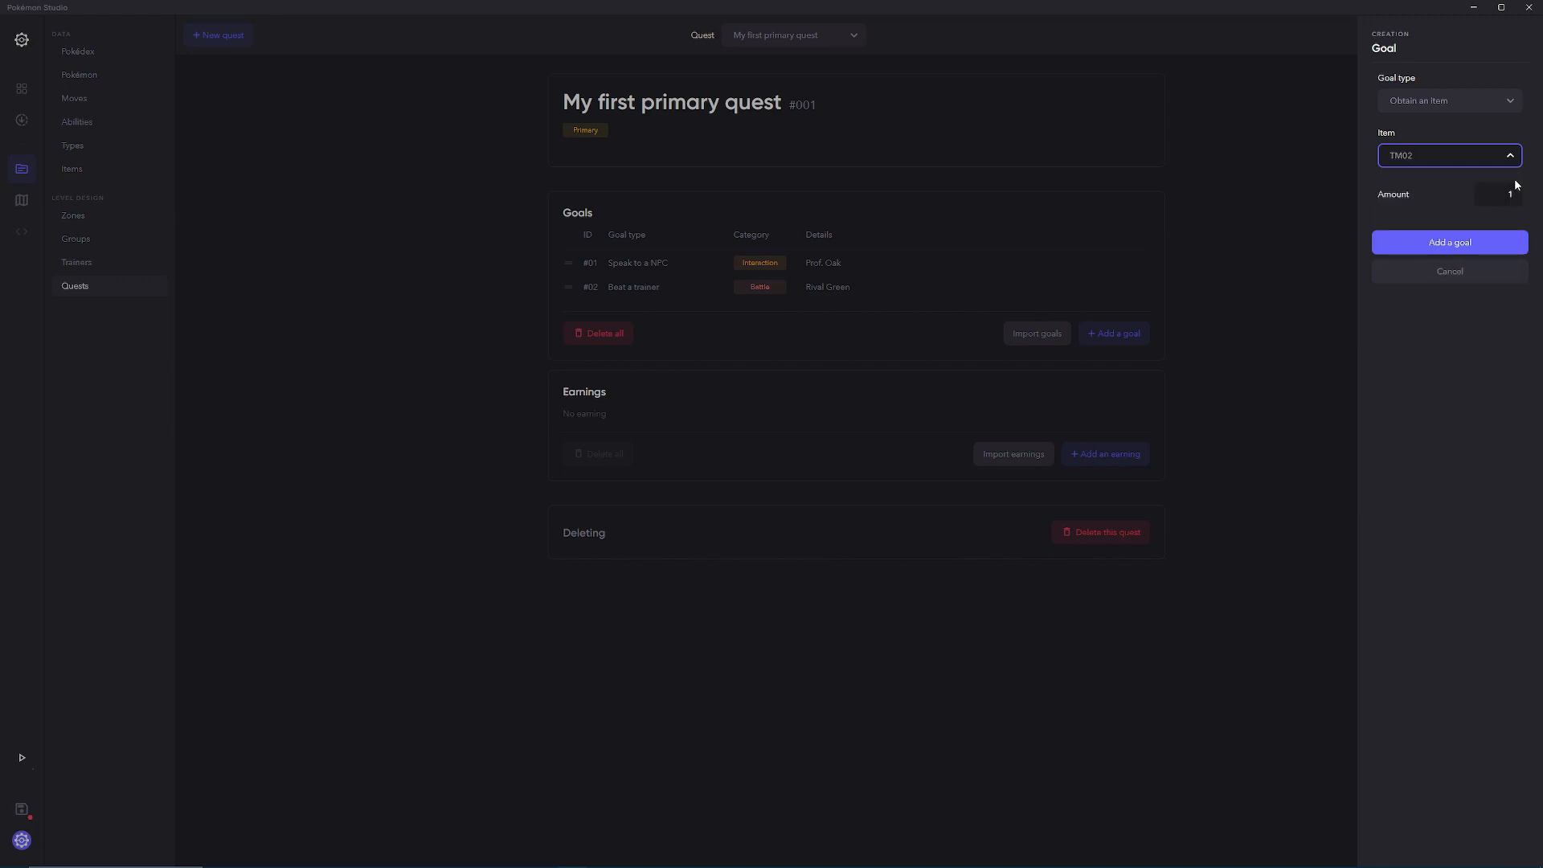
double_click(1488, 197)
text(2)
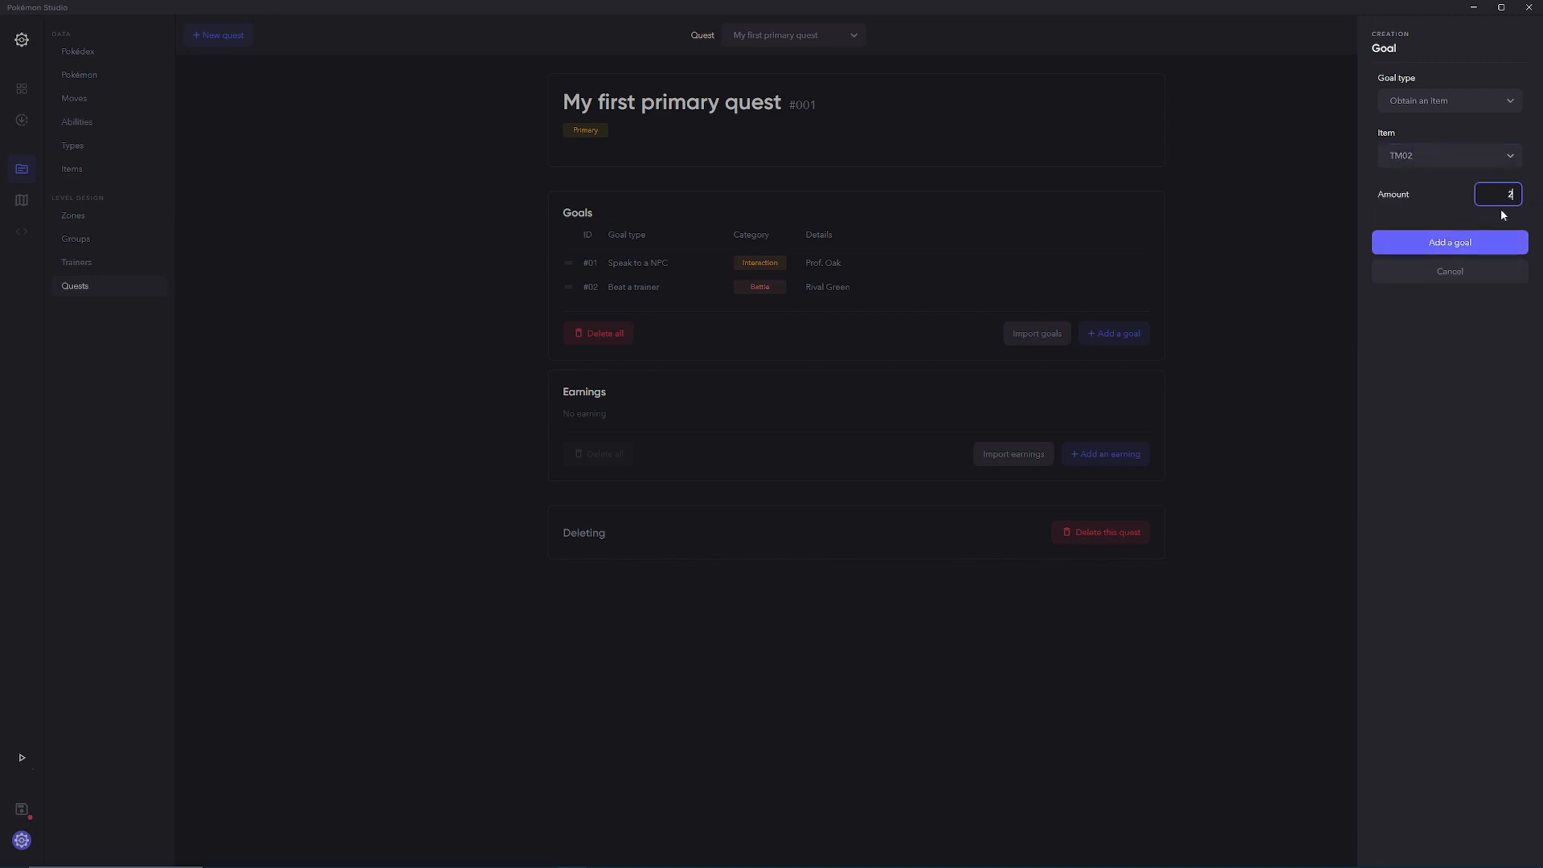
click(1462, 243)
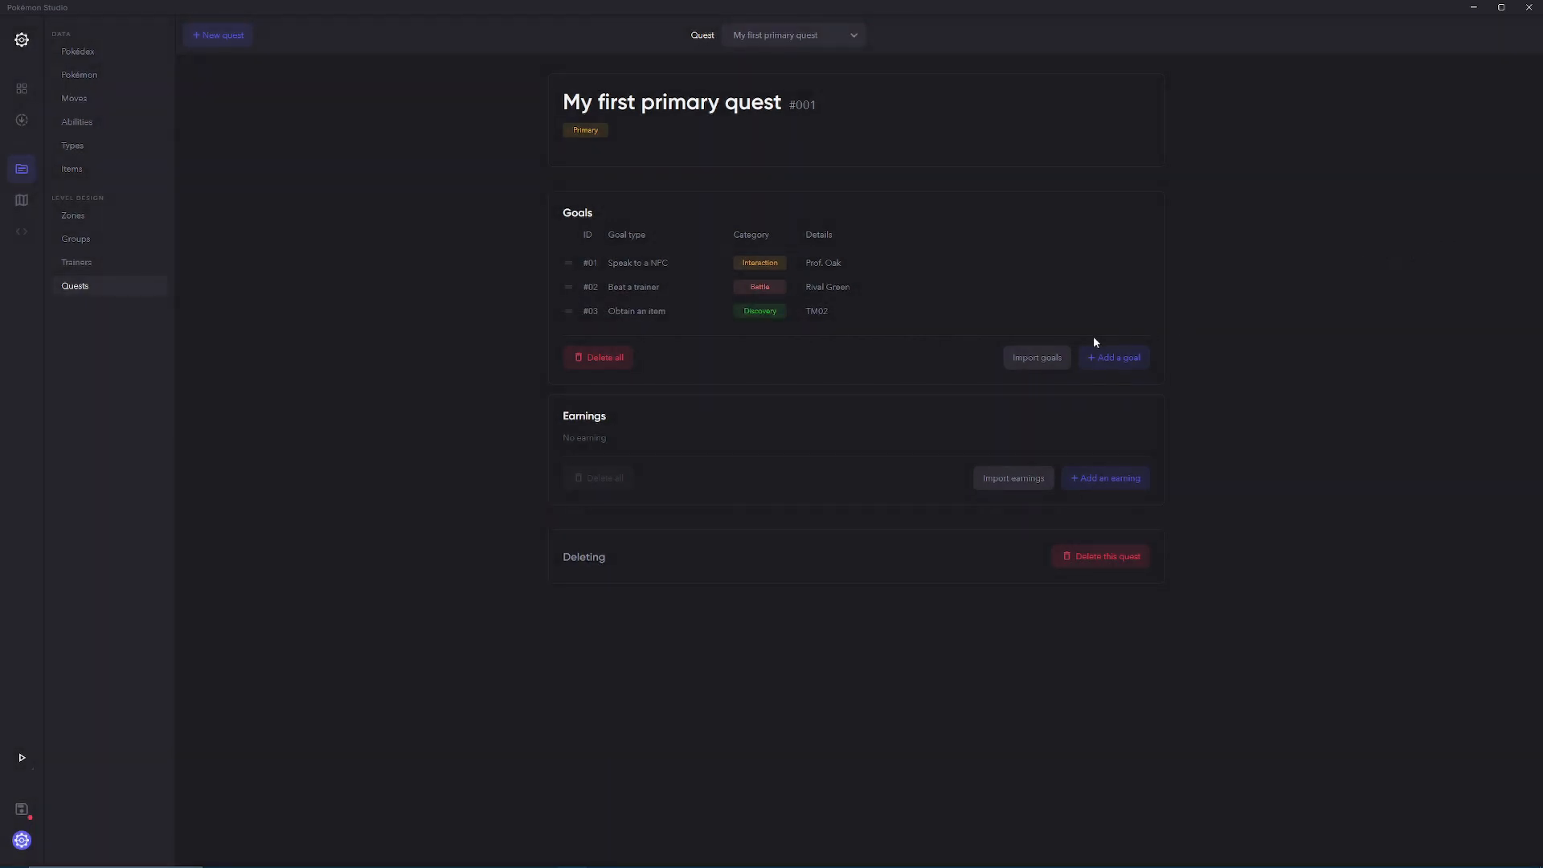
Step: Add a "See a Pokémon" goal to the quest with Charizard as the Pokémon
click(1112, 357)
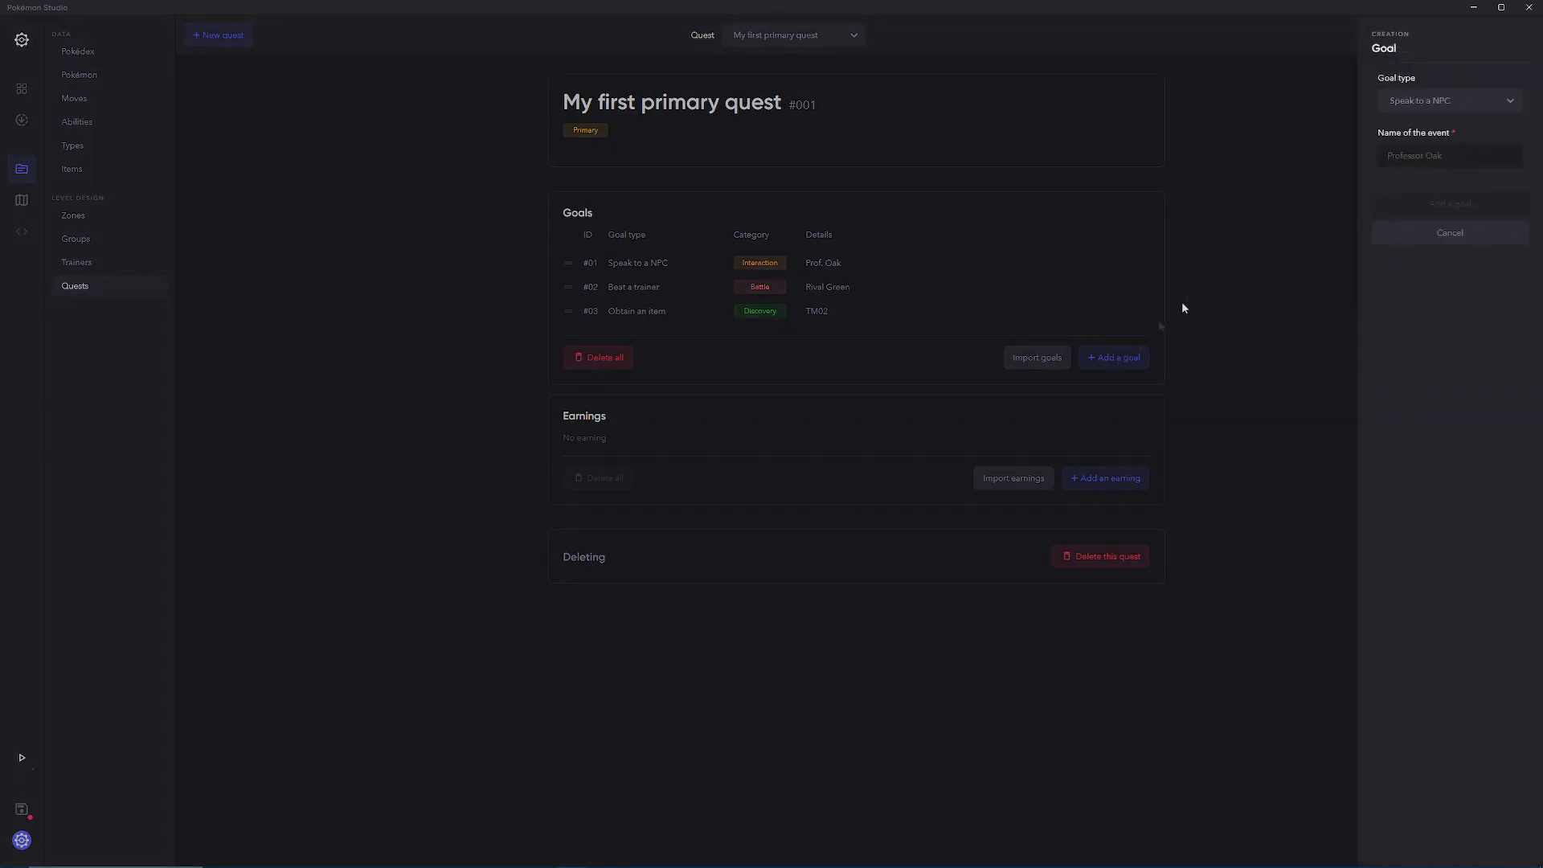
click(1415, 98)
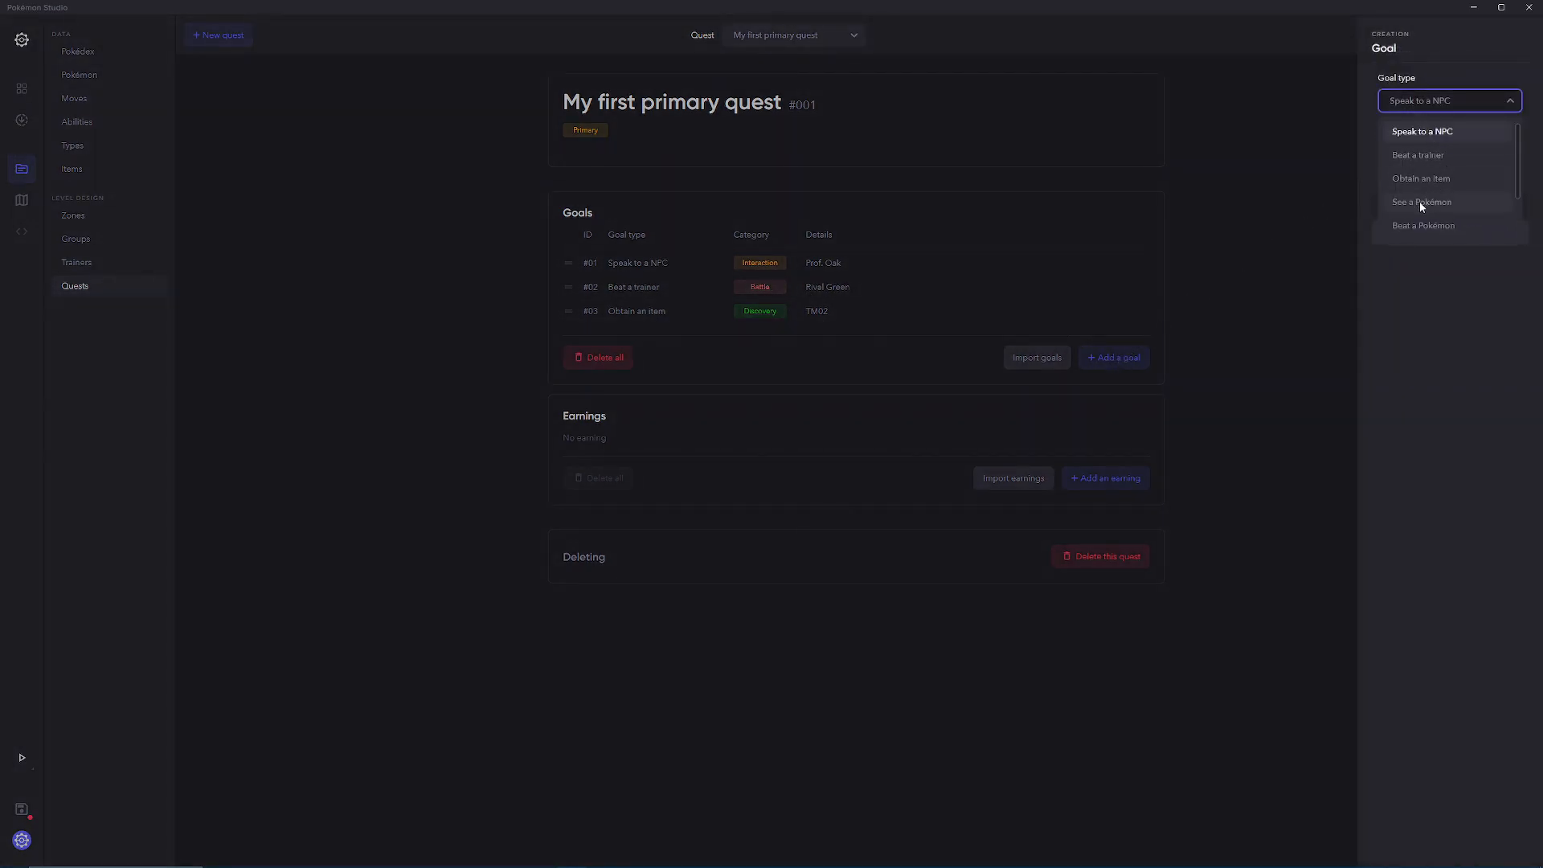
click(1421, 203)
click(1427, 156)
mouse_move(1518, 182)
mouse_down()
mouse_move(1503, 291)
mouse_move(1515, 185)
mouse_up()
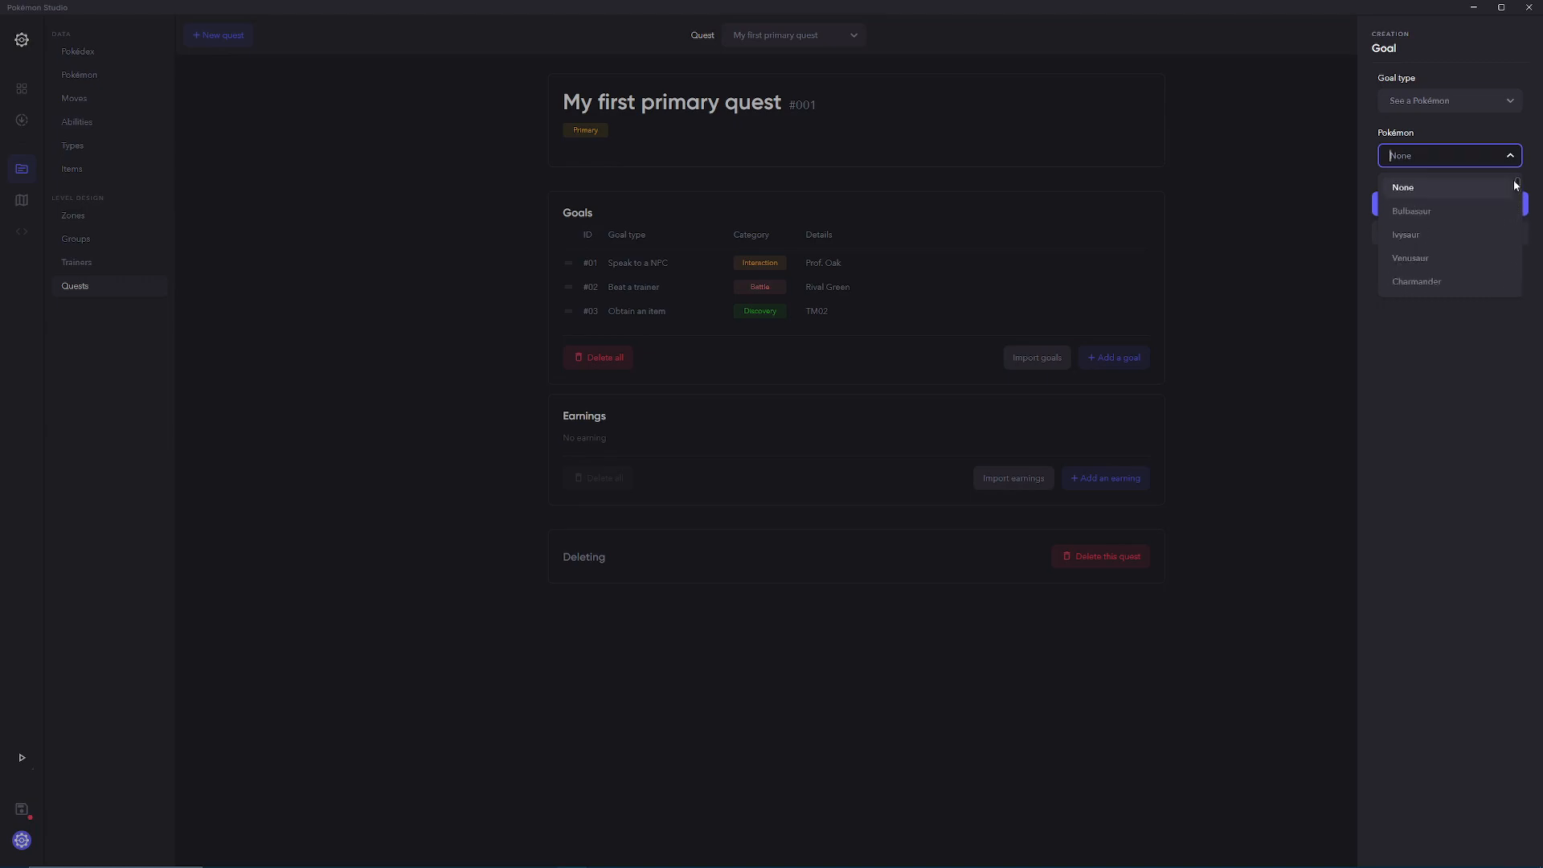
text(Chariz)
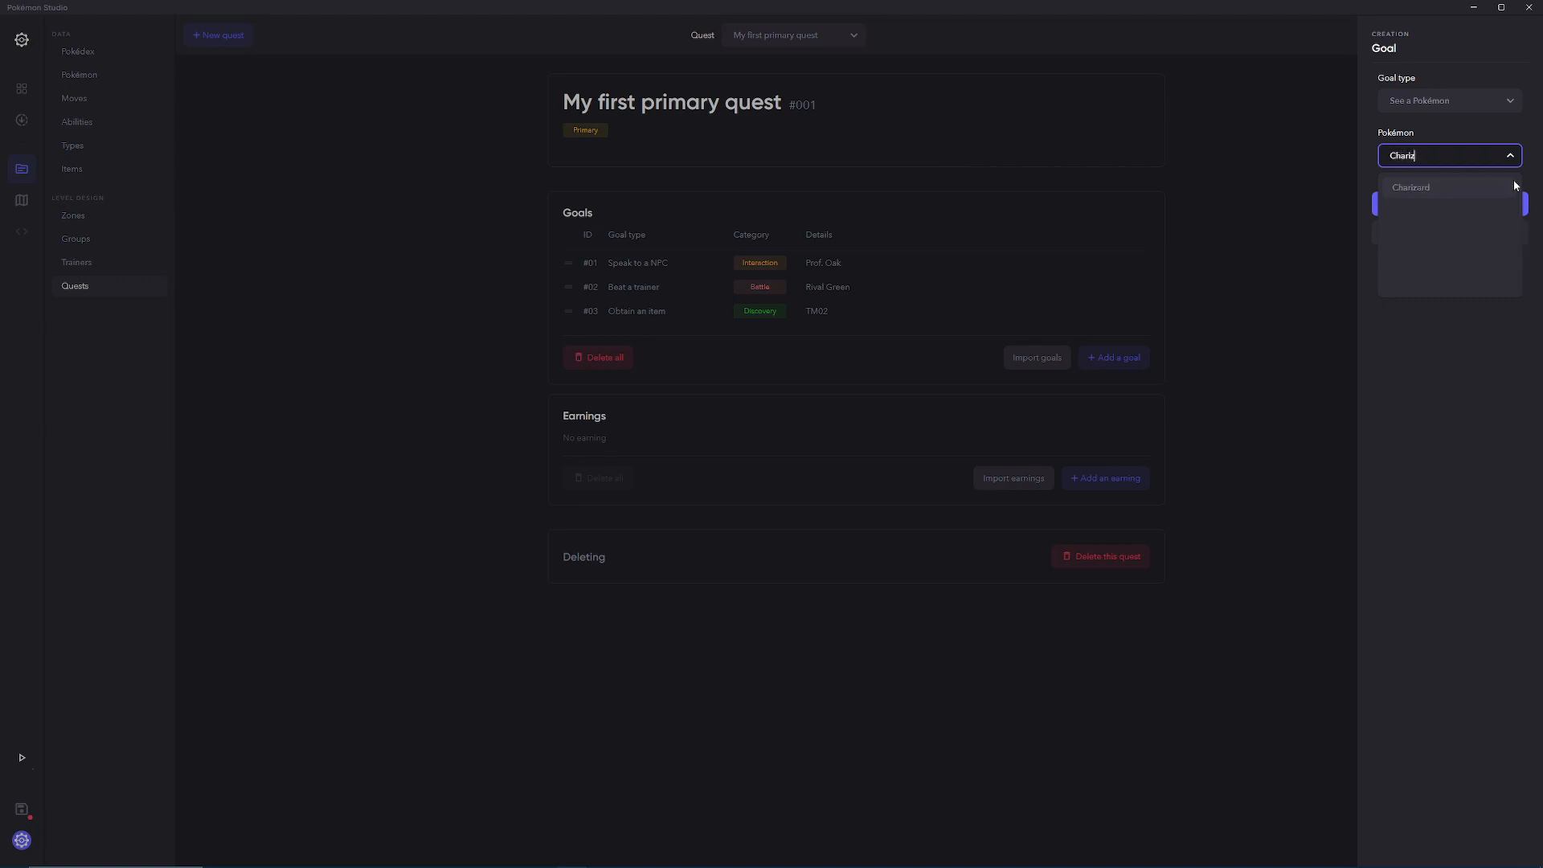
key(Return)
click(1458, 205)
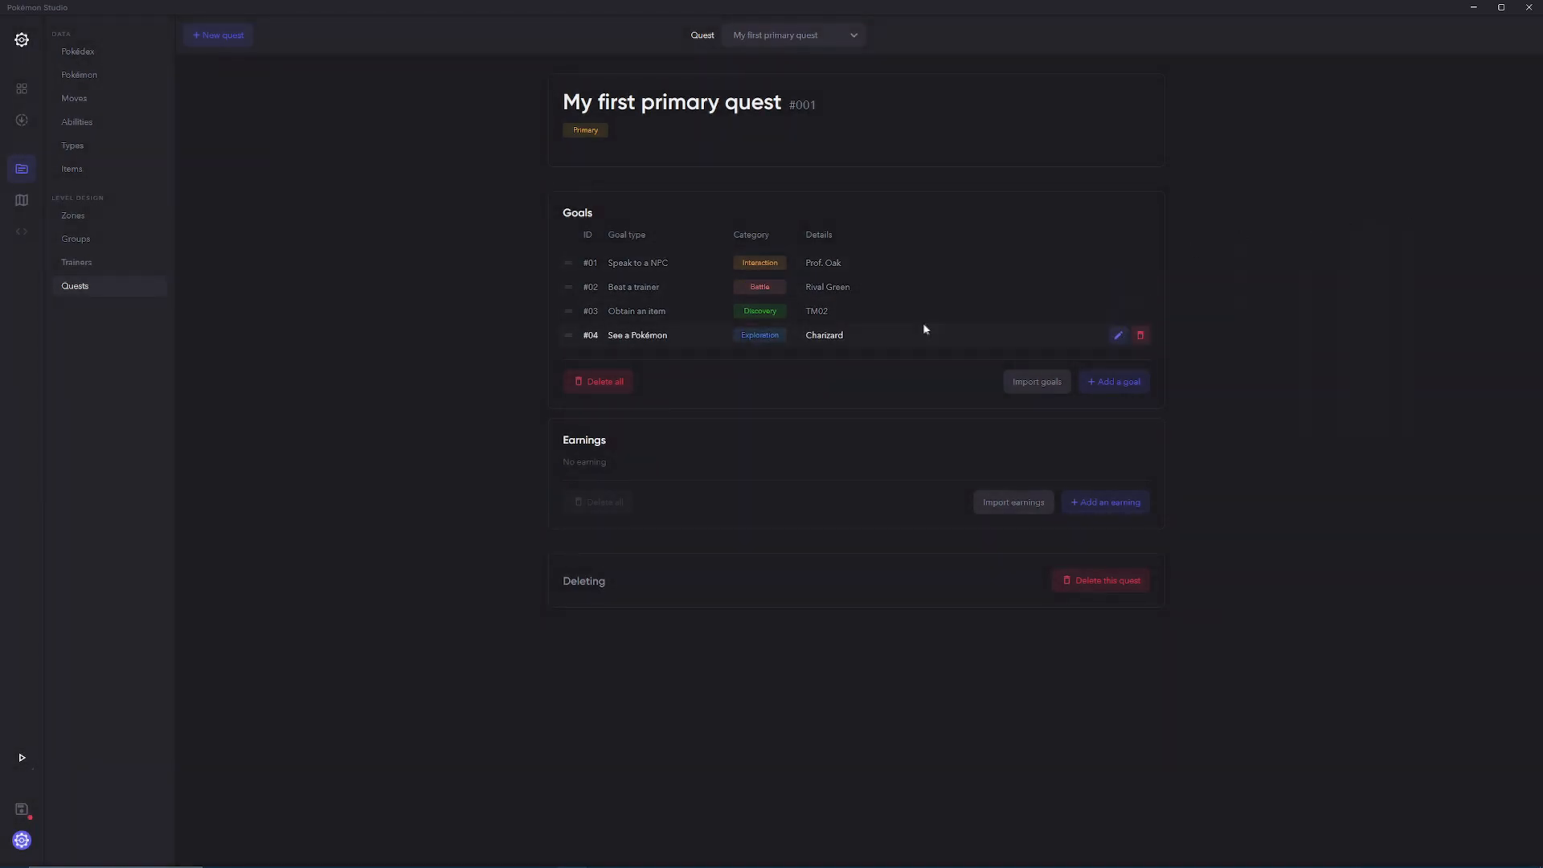
Step: Add a "Beat a Pokémon" goal to the quest for Charmander with an amount of 1
click(1102, 378)
click(1477, 101)
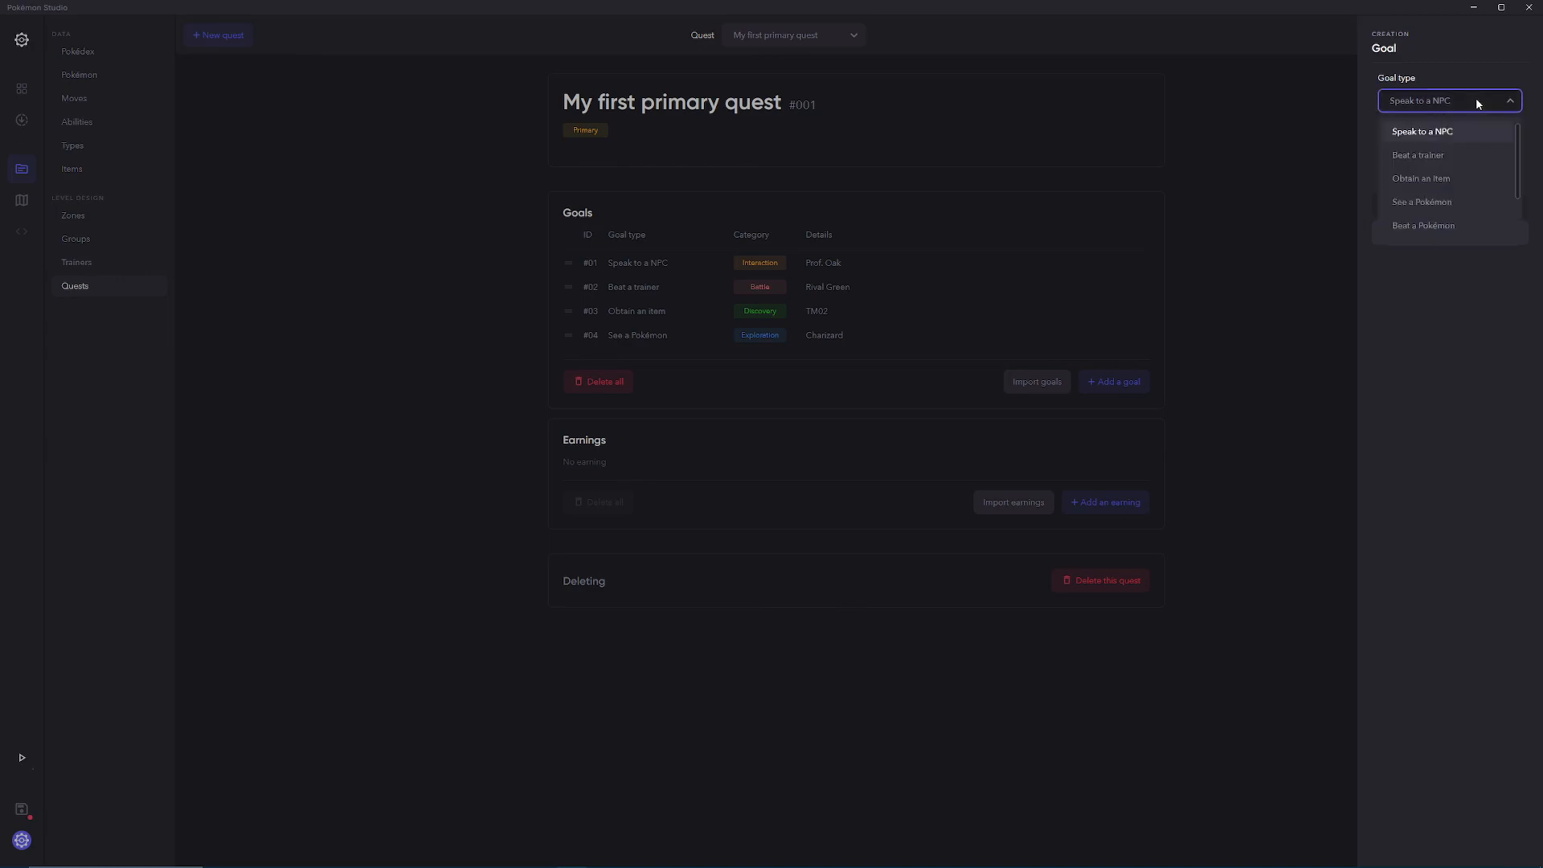
click(1445, 225)
click(1438, 161)
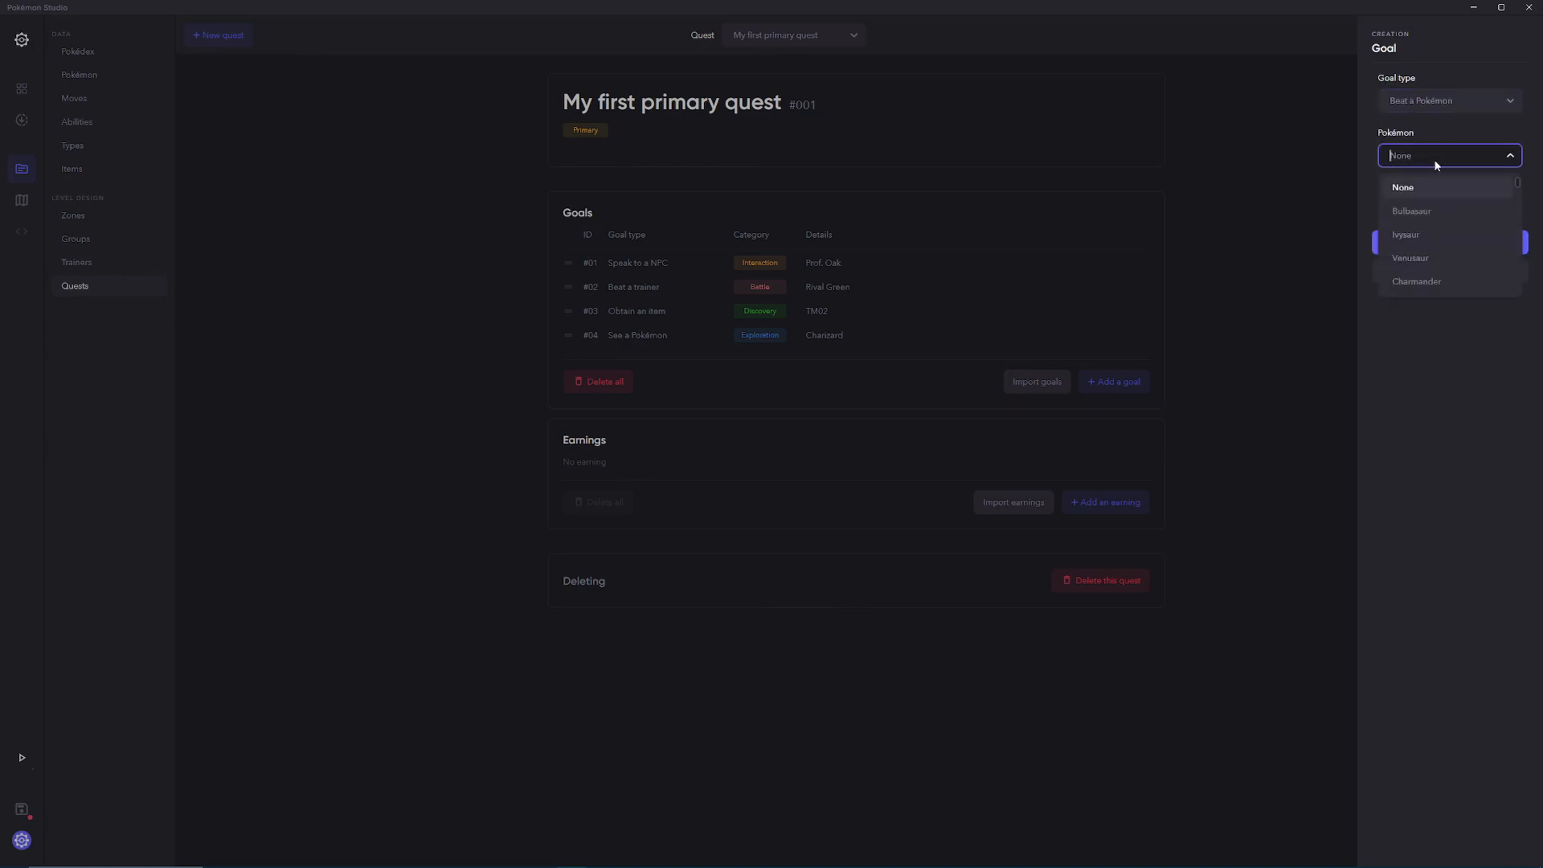
text(Charman)
key(Return)
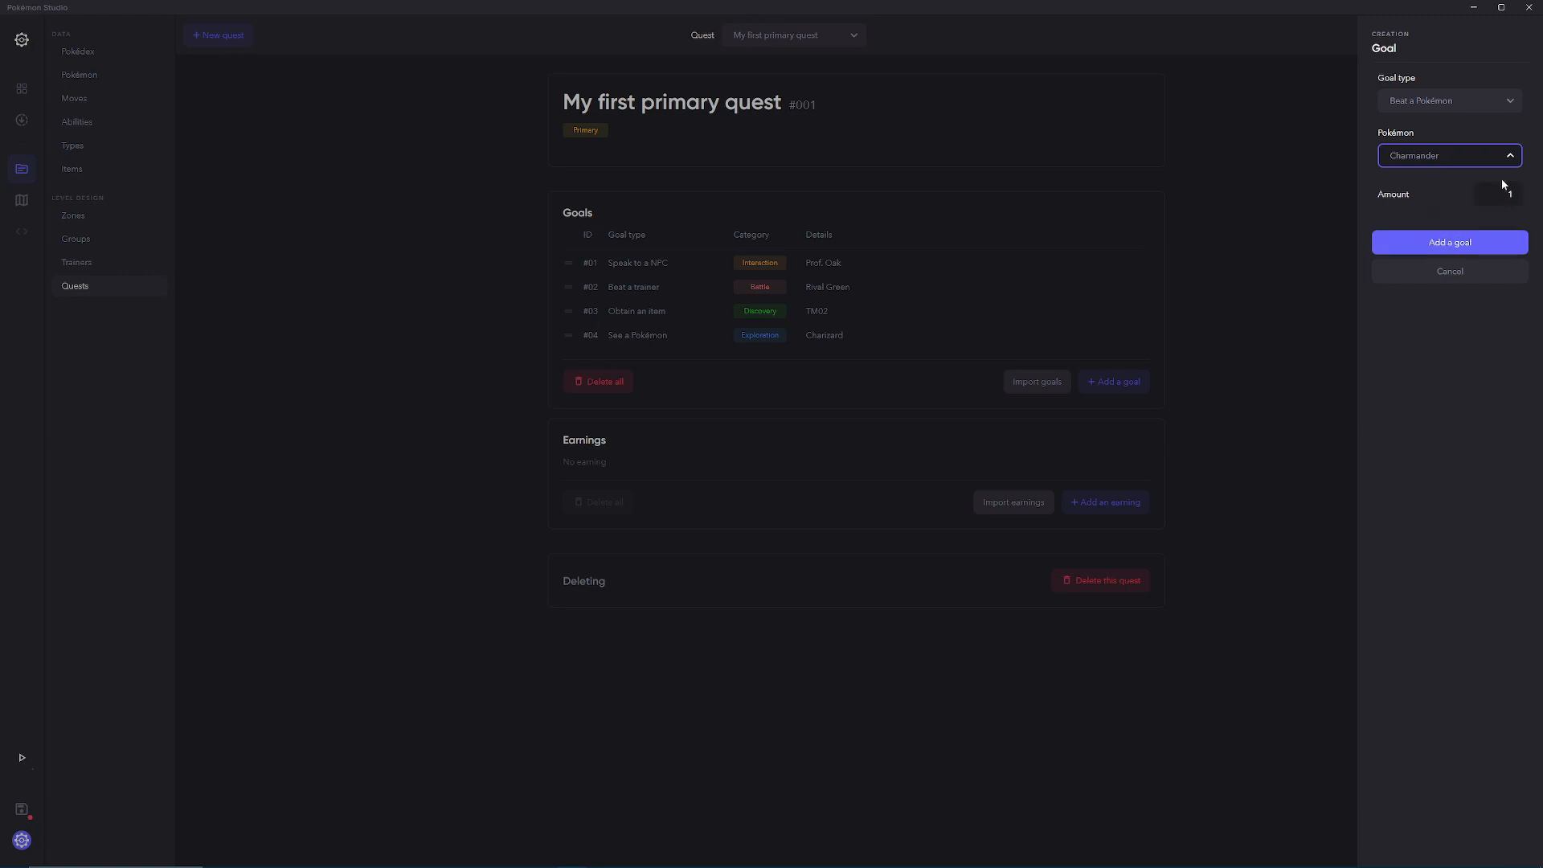
click(1456, 241)
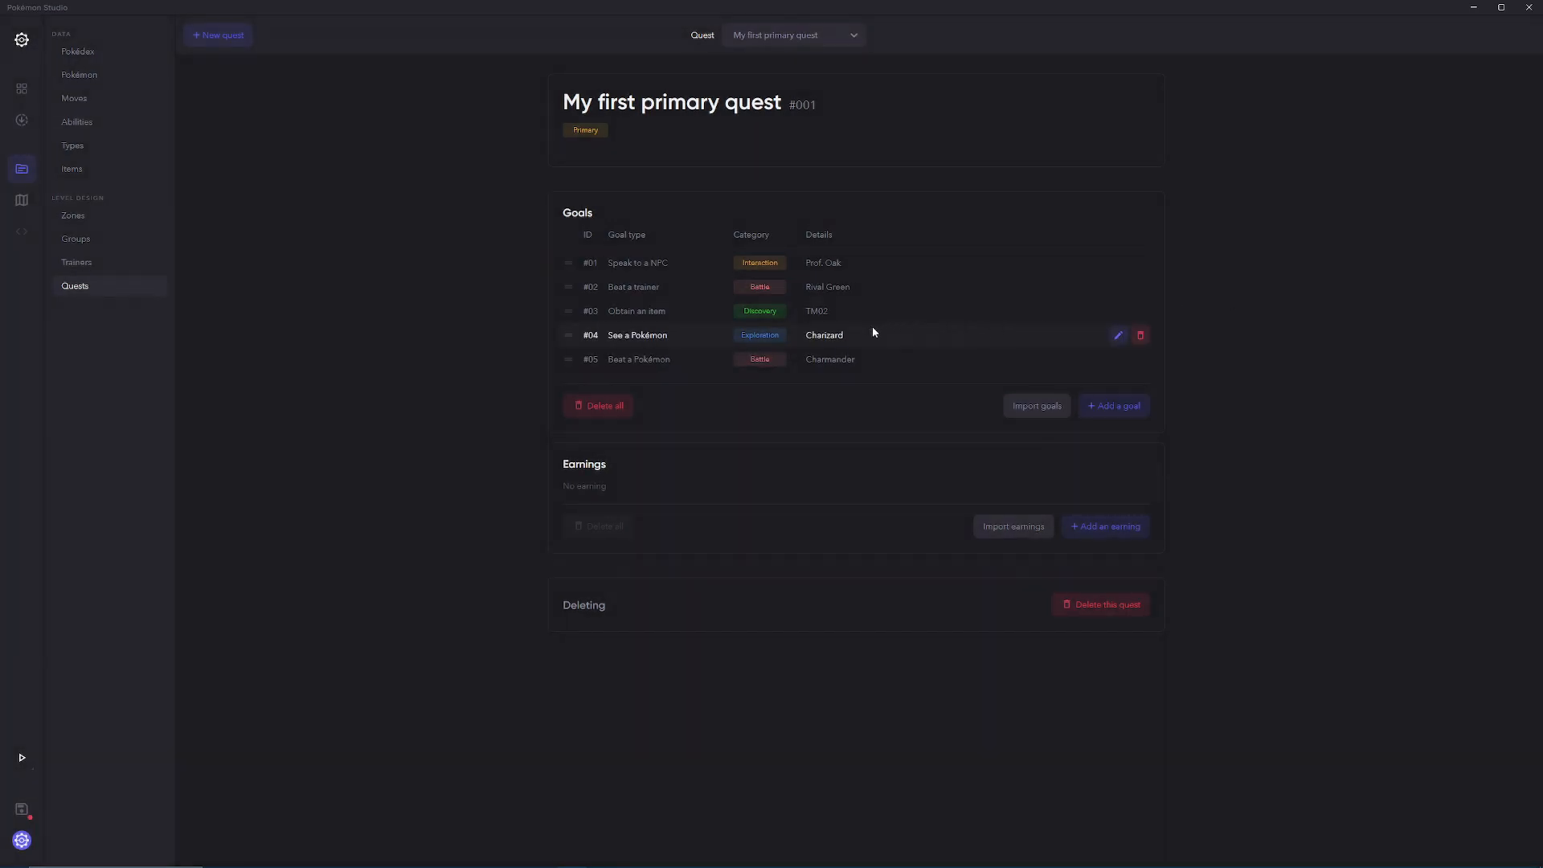
Step: Review the editable settings of the "See a Pokémon" and "Beat a Pokémon" goals, including the amount field
click(1118, 336)
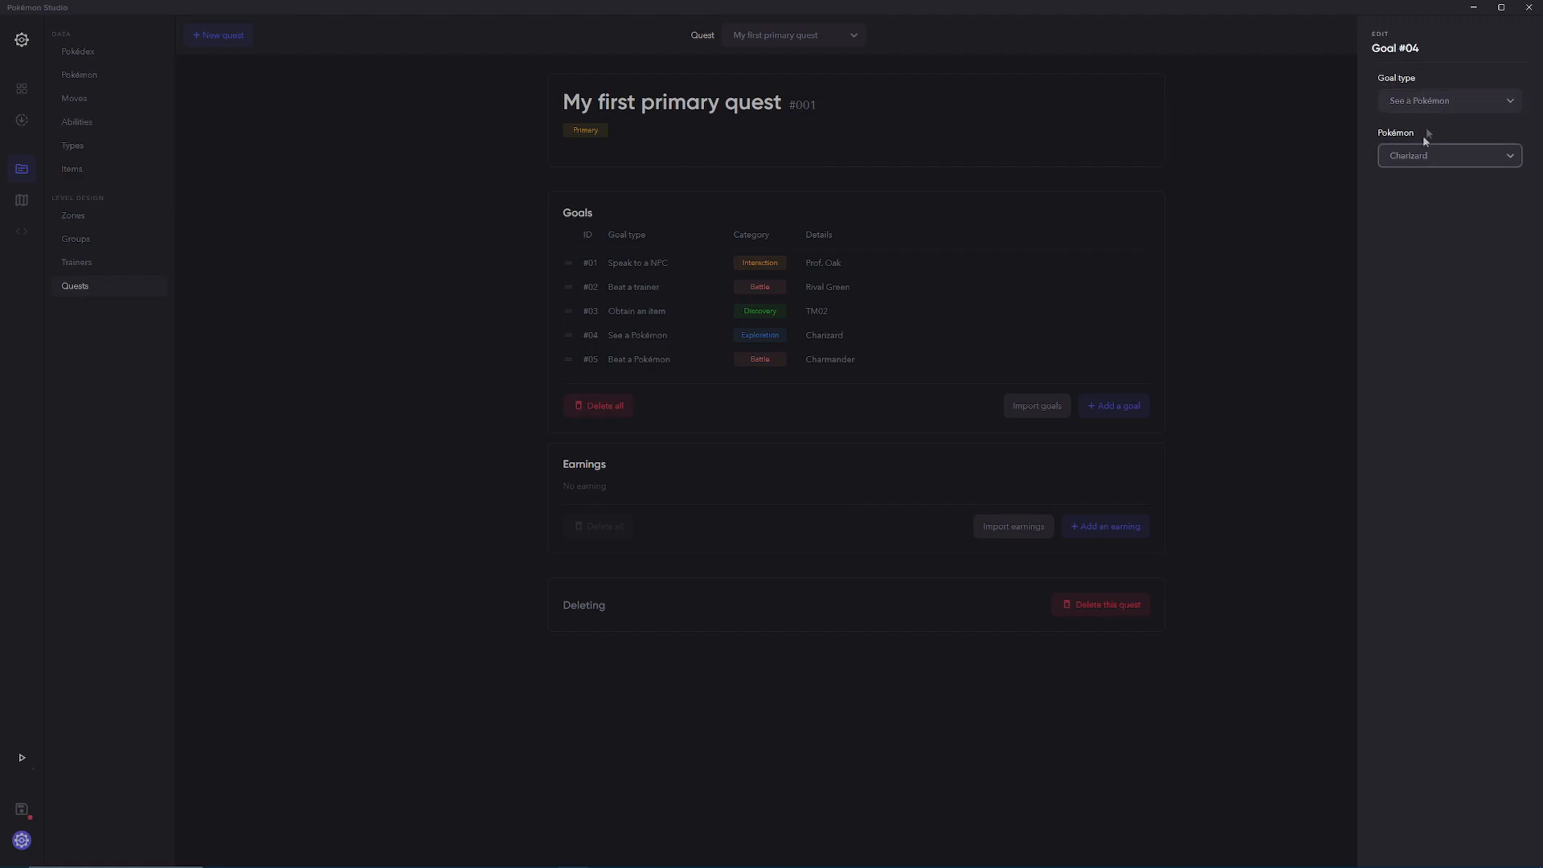
click(1240, 258)
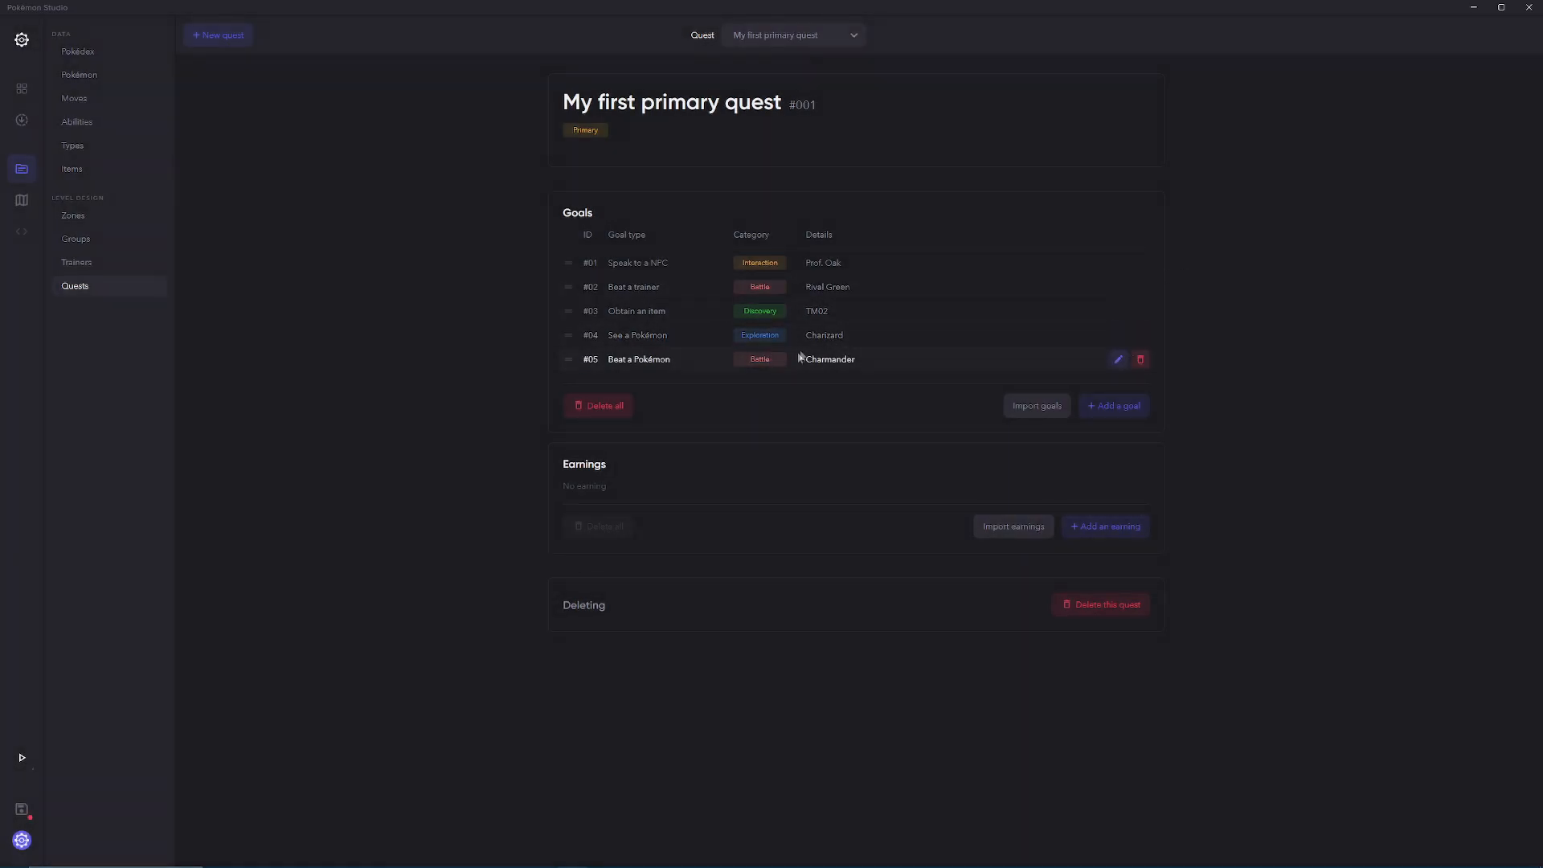
click(1118, 361)
click(1488, 196)
click(1195, 272)
click(1117, 362)
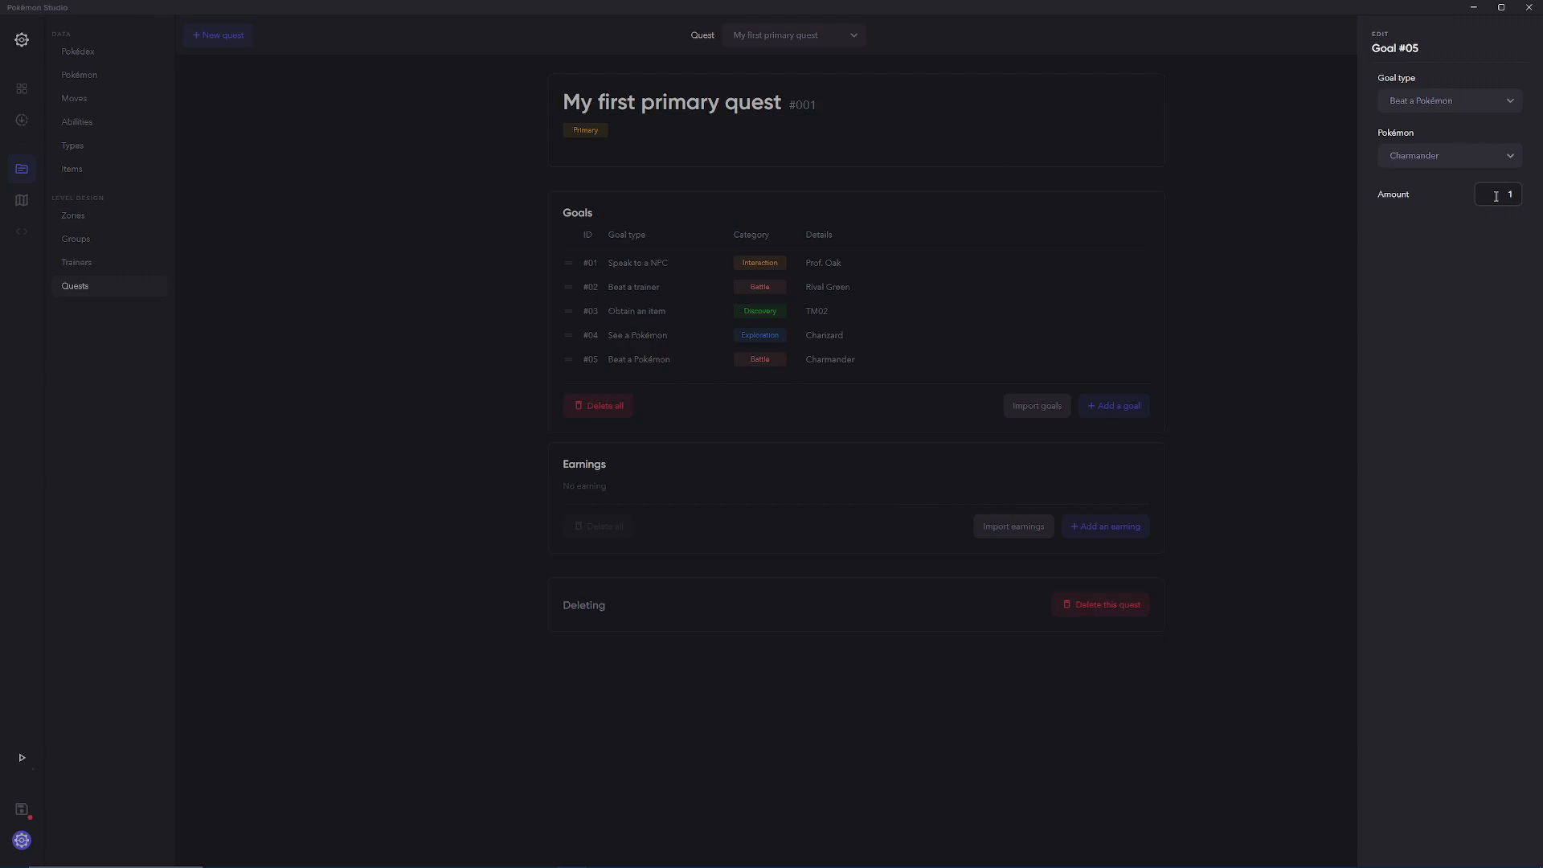
click(1158, 268)
Step: Start a "Catch a Pokémon" goal with an amount of 1 and a first condition that the Pokémon is Bulbasaur
click(1117, 405)
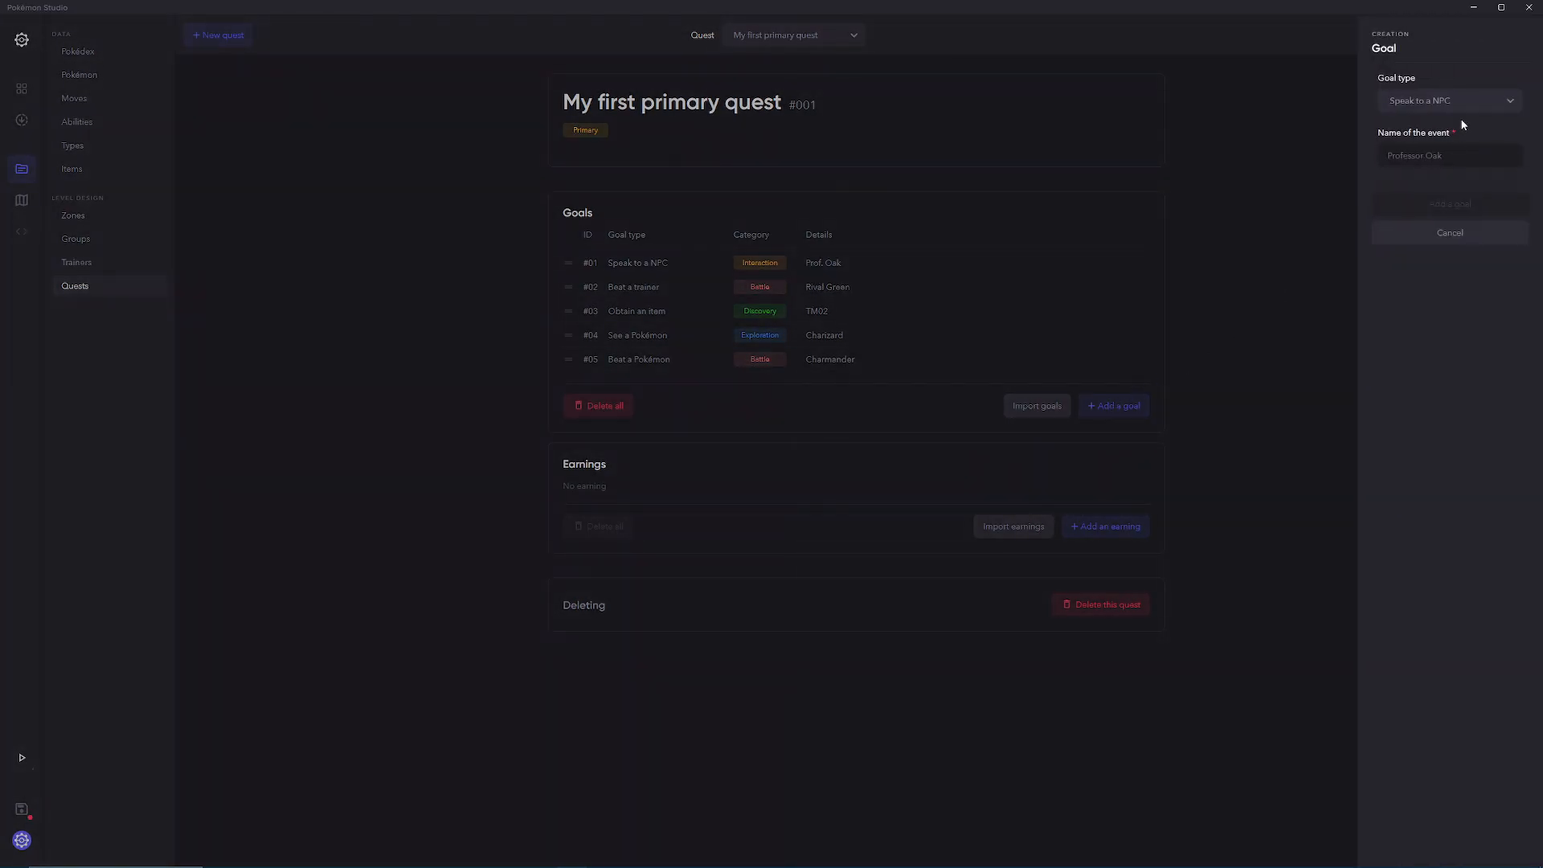
click(1455, 104)
scroll(1425, 197, down, 2)
click(1428, 189)
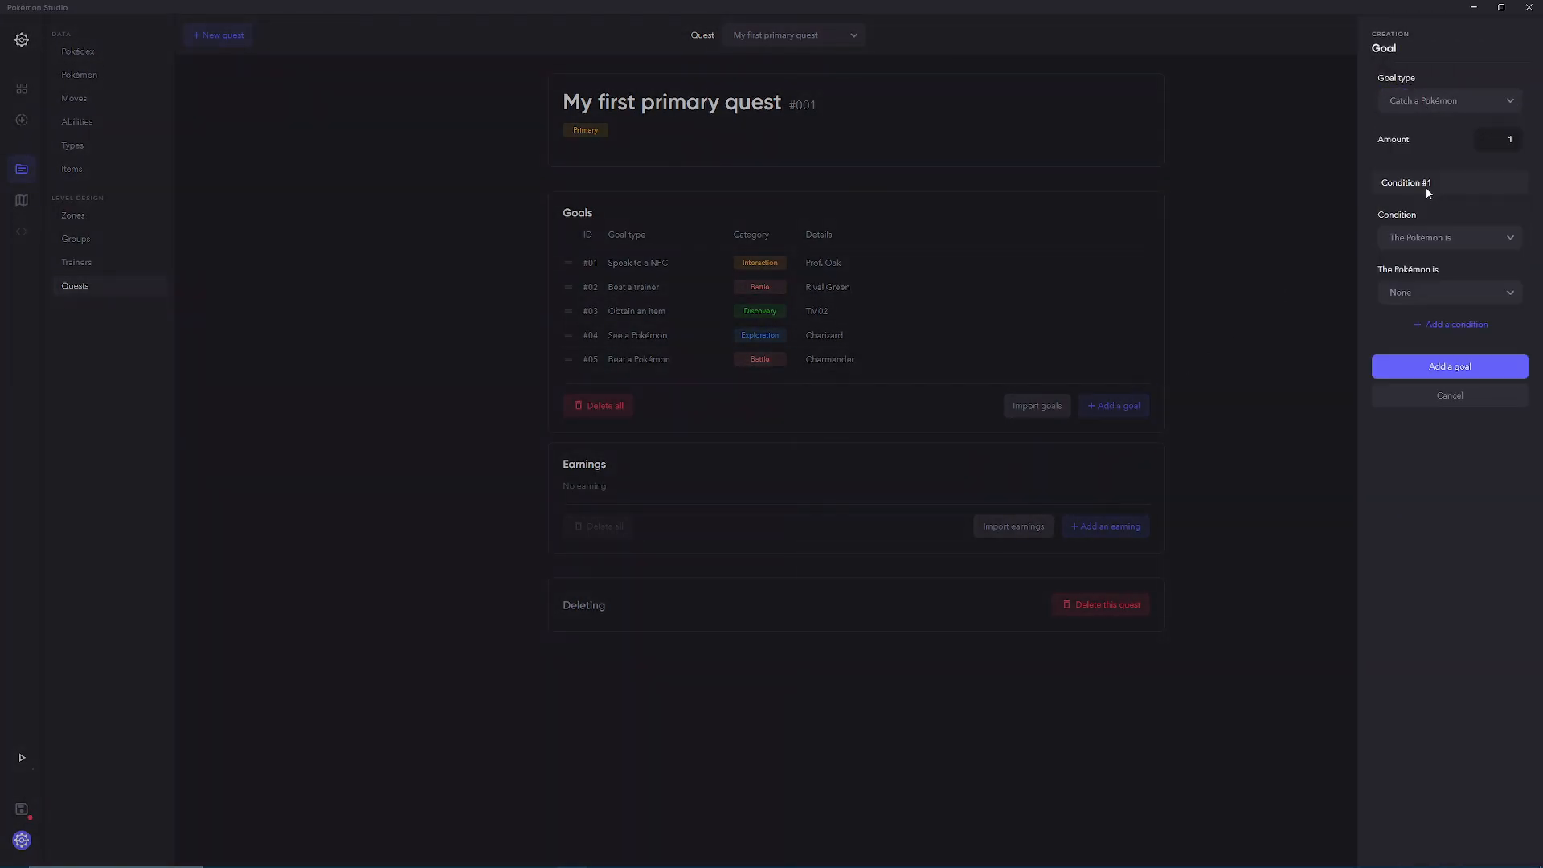
click(1422, 238)
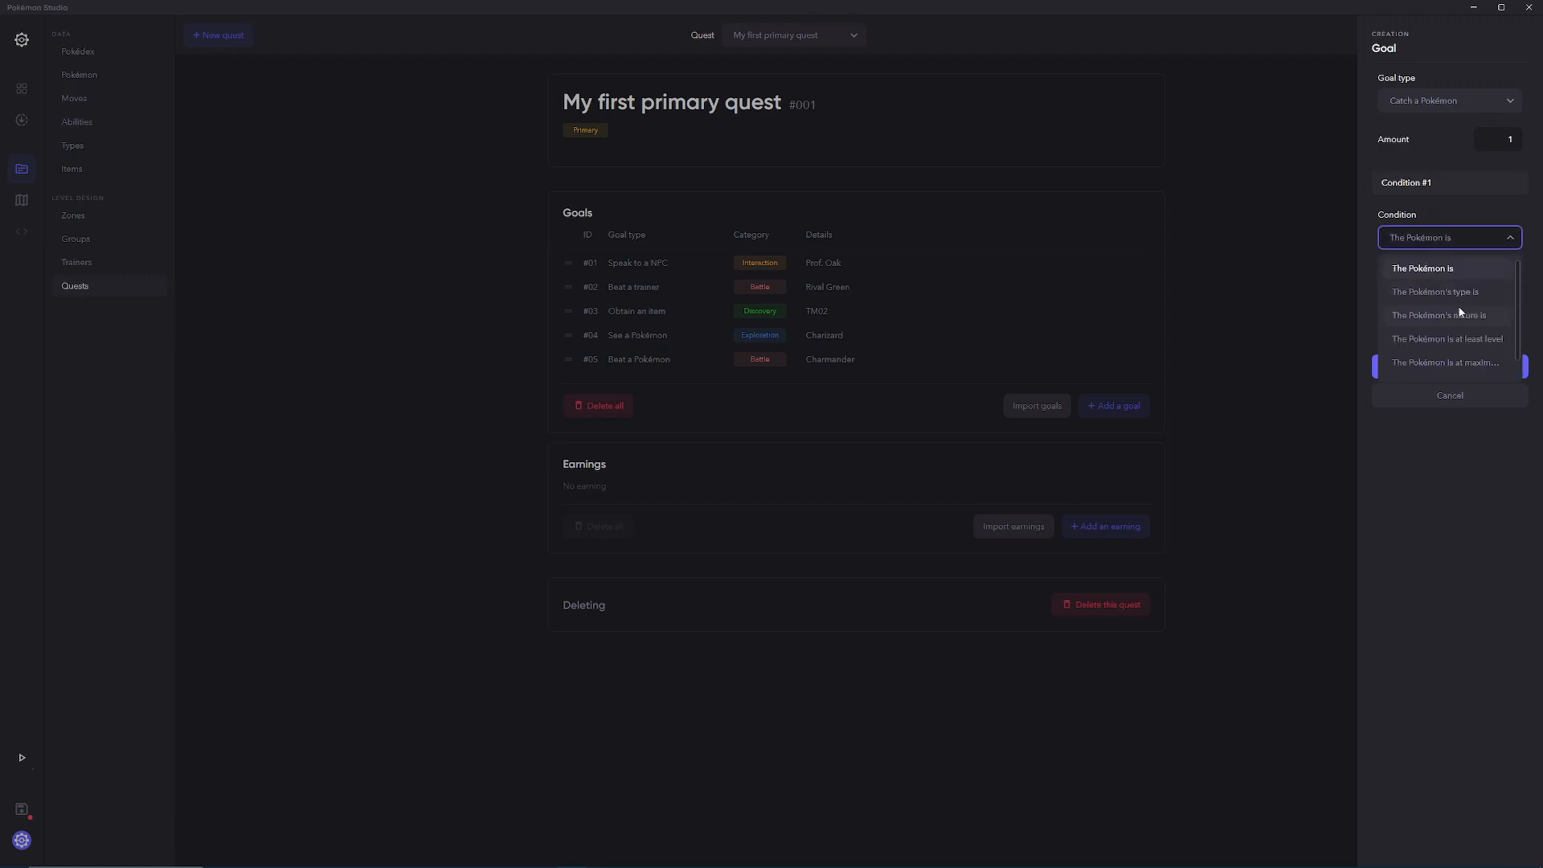
click(1457, 268)
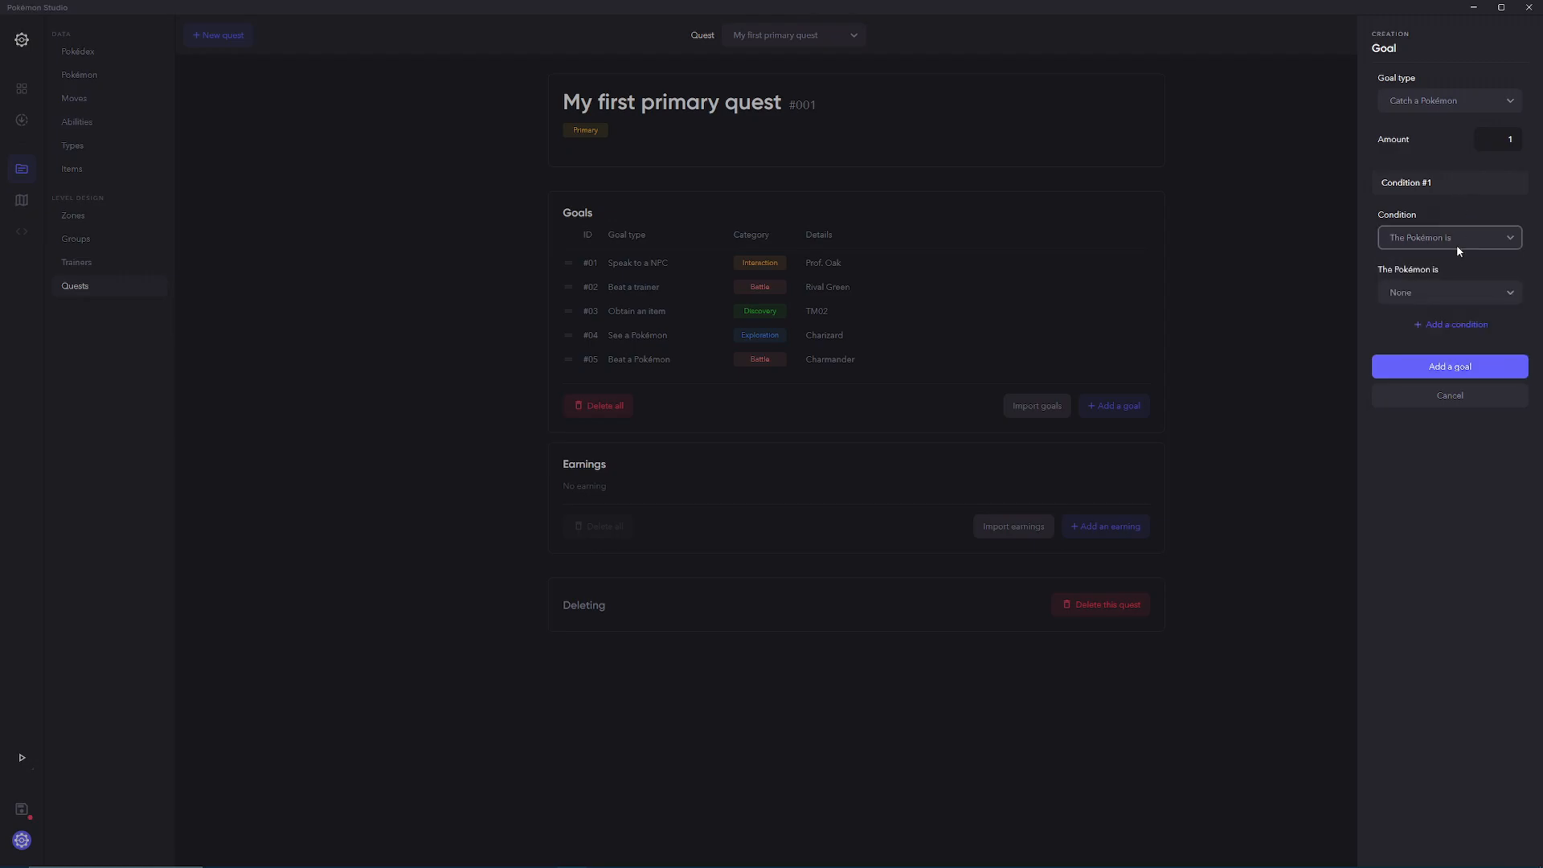
click(1454, 240)
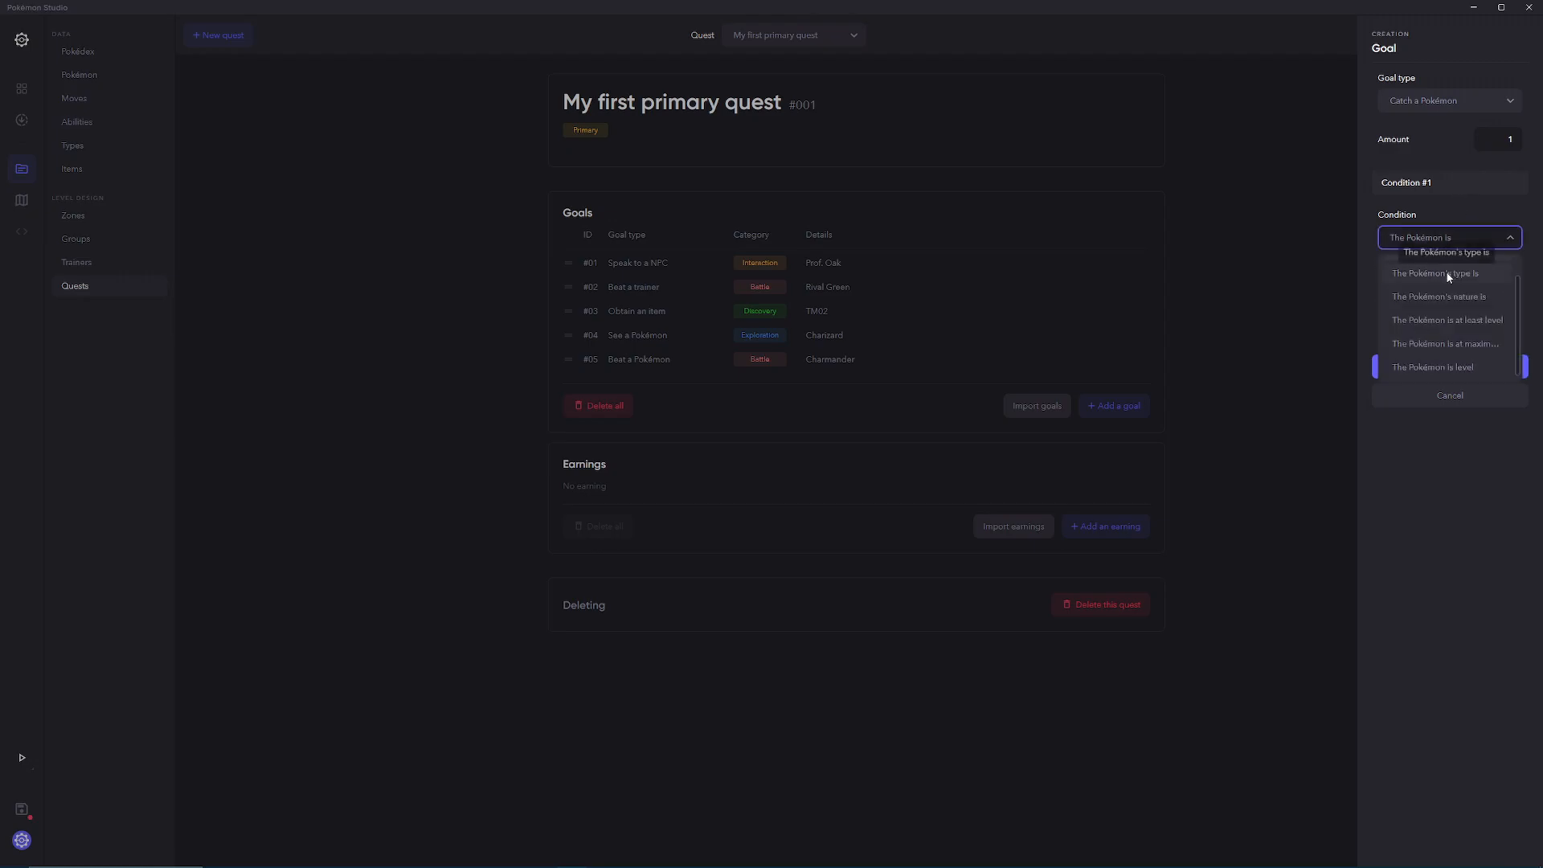
click(1446, 267)
click(1443, 293)
click(1428, 350)
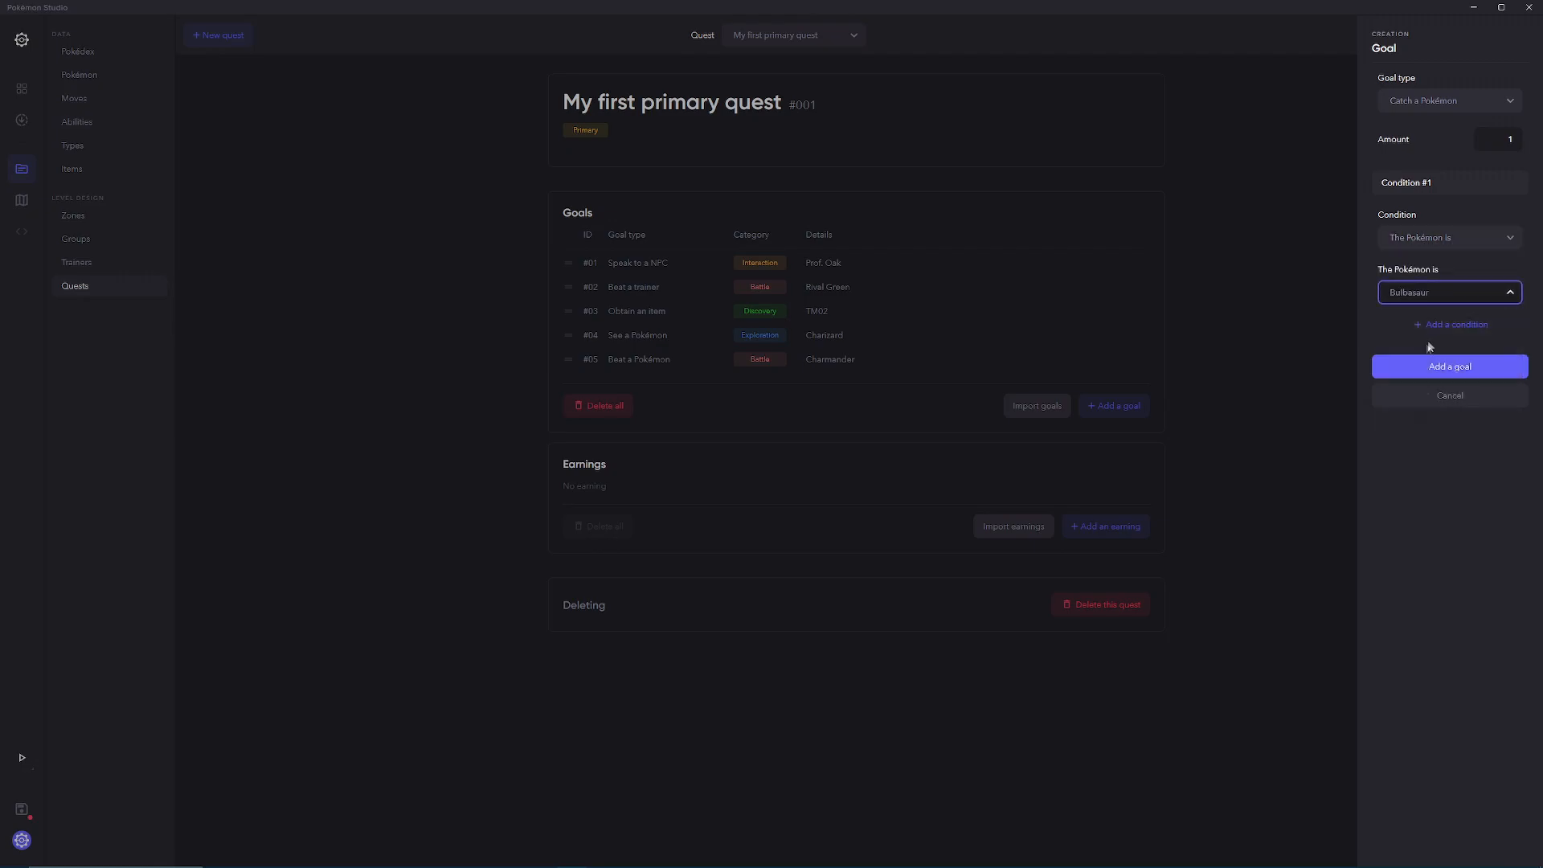
Step: Add a second condition to the catch goal requiring the Pokémon to be at least level 36
click(1442, 325)
click(1441, 391)
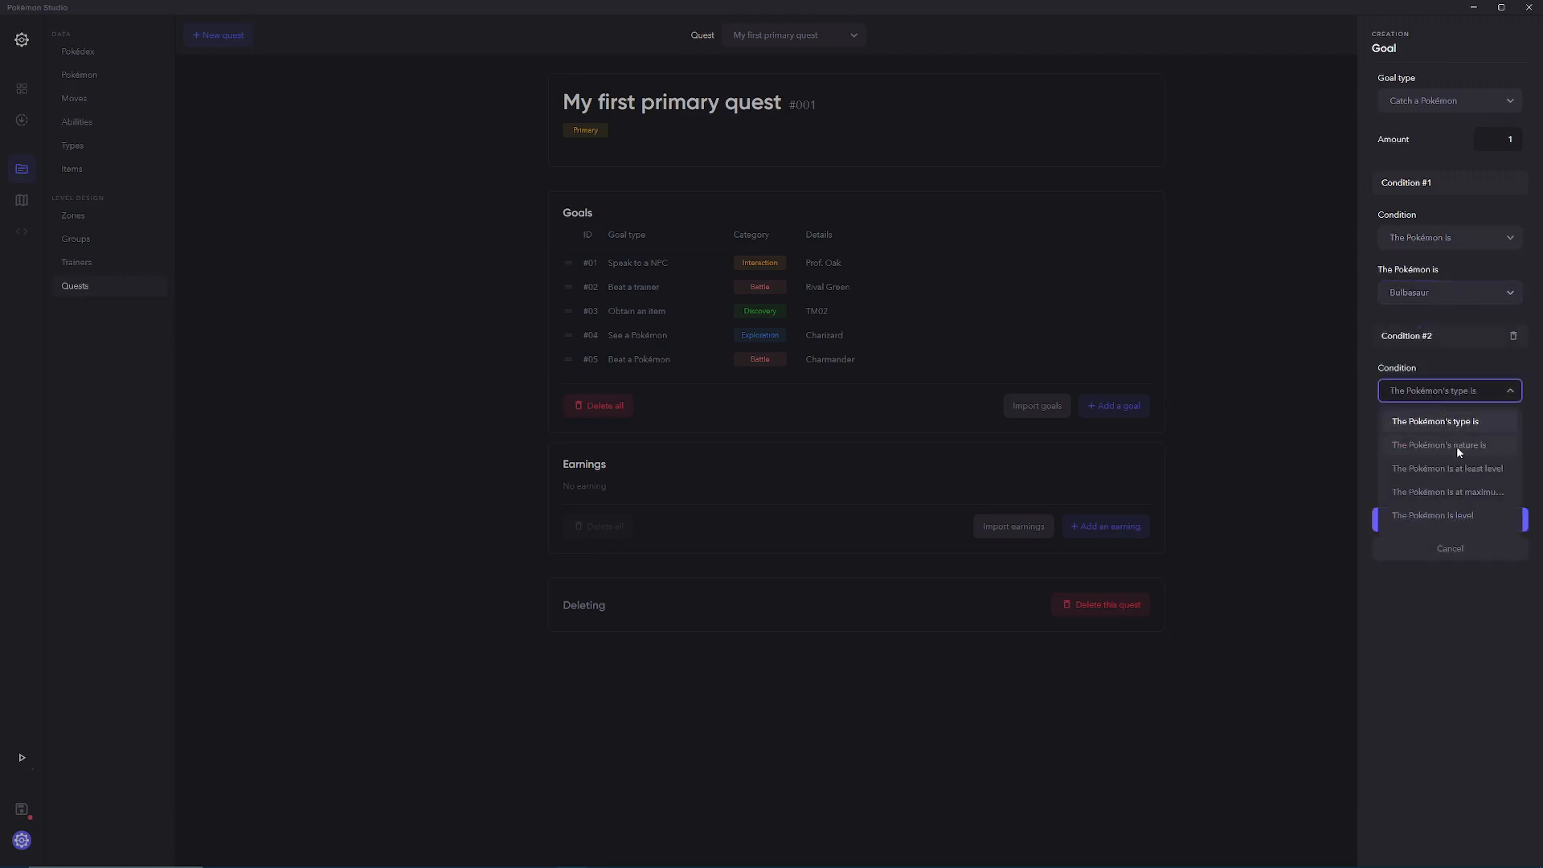
click(1437, 470)
text(36)
Step: Add a third condition to the catch goal requiring the Pokémon's nature to be Bold
click(1451, 461)
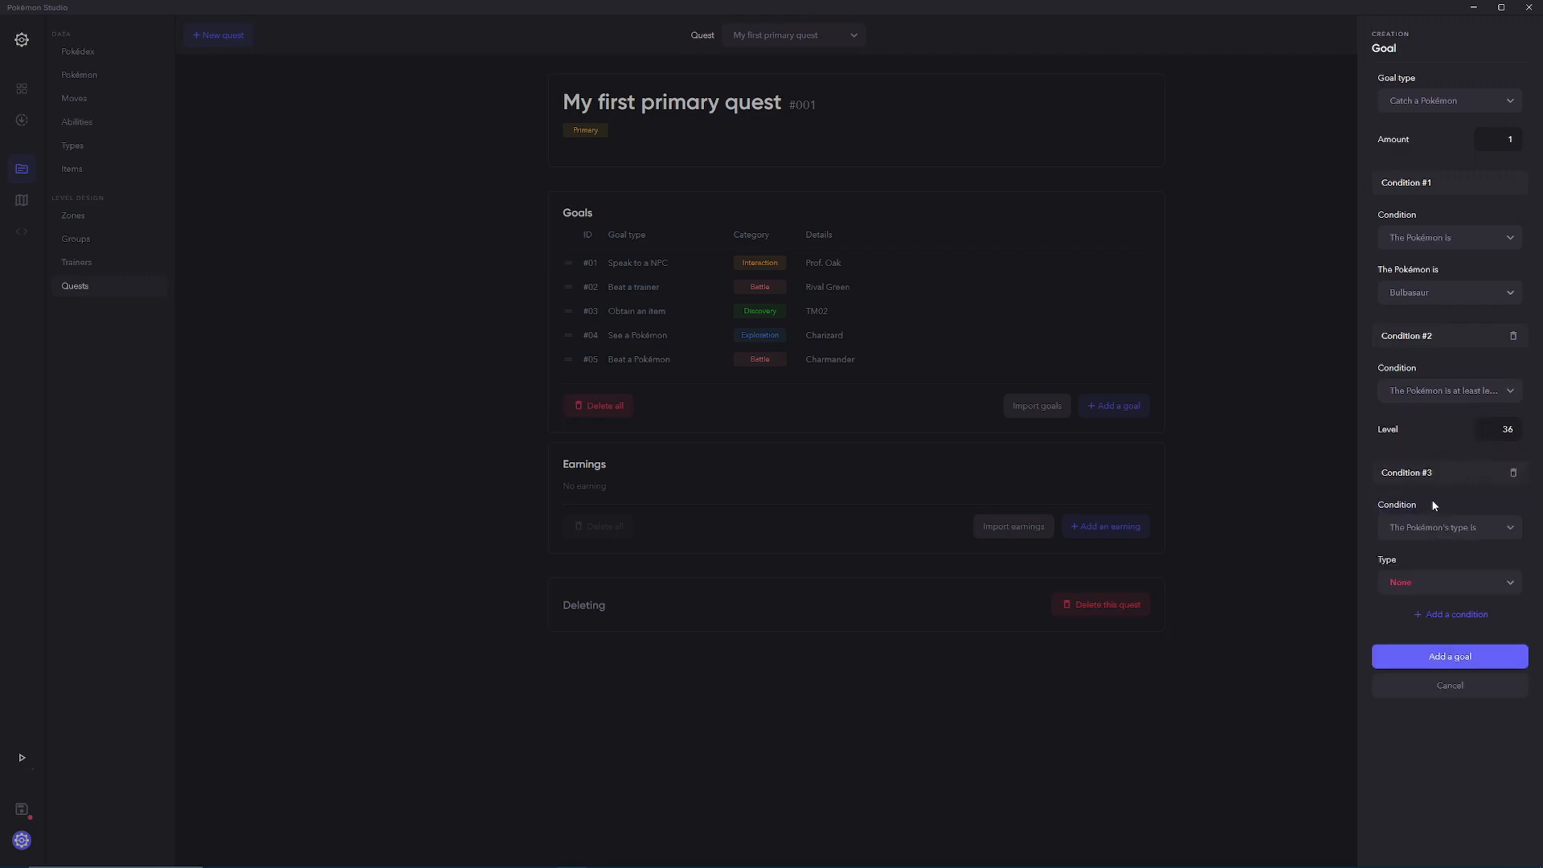
click(1432, 527)
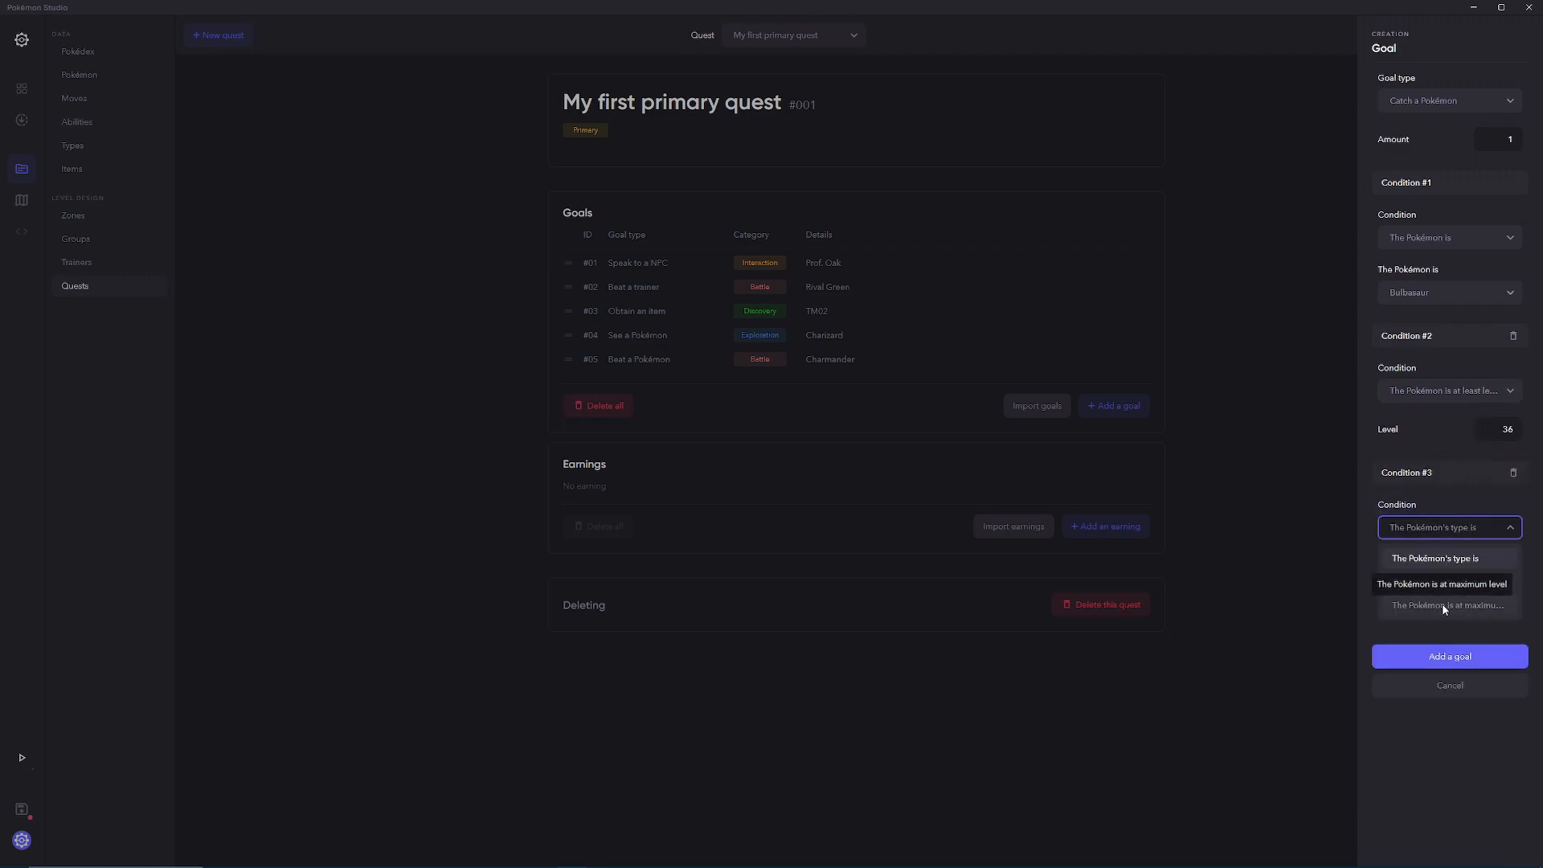
click(1436, 558)
click(1441, 585)
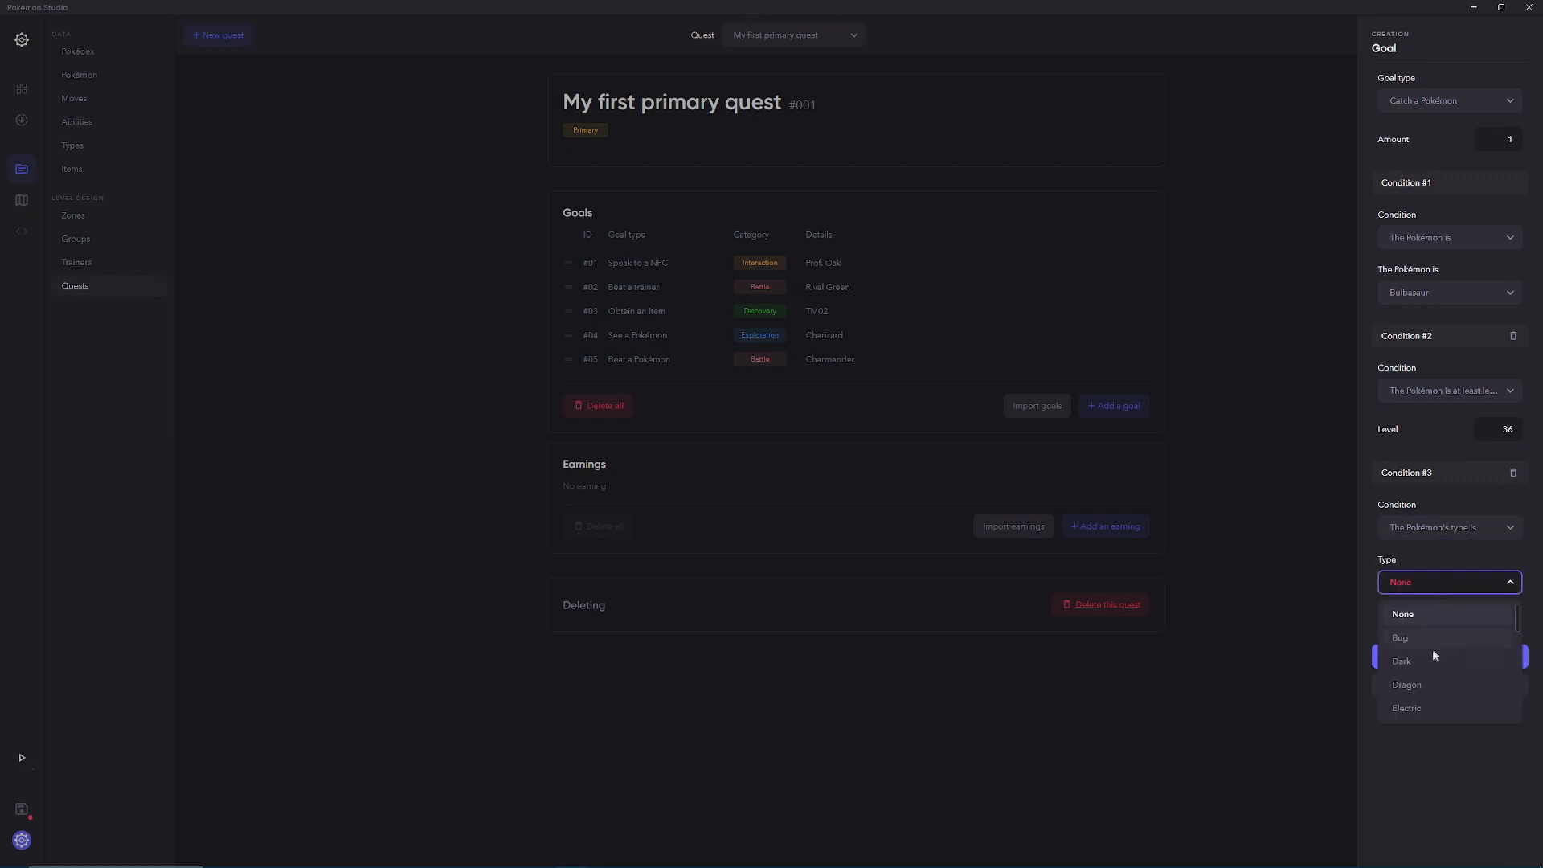
scroll(1426, 676, down, 4)
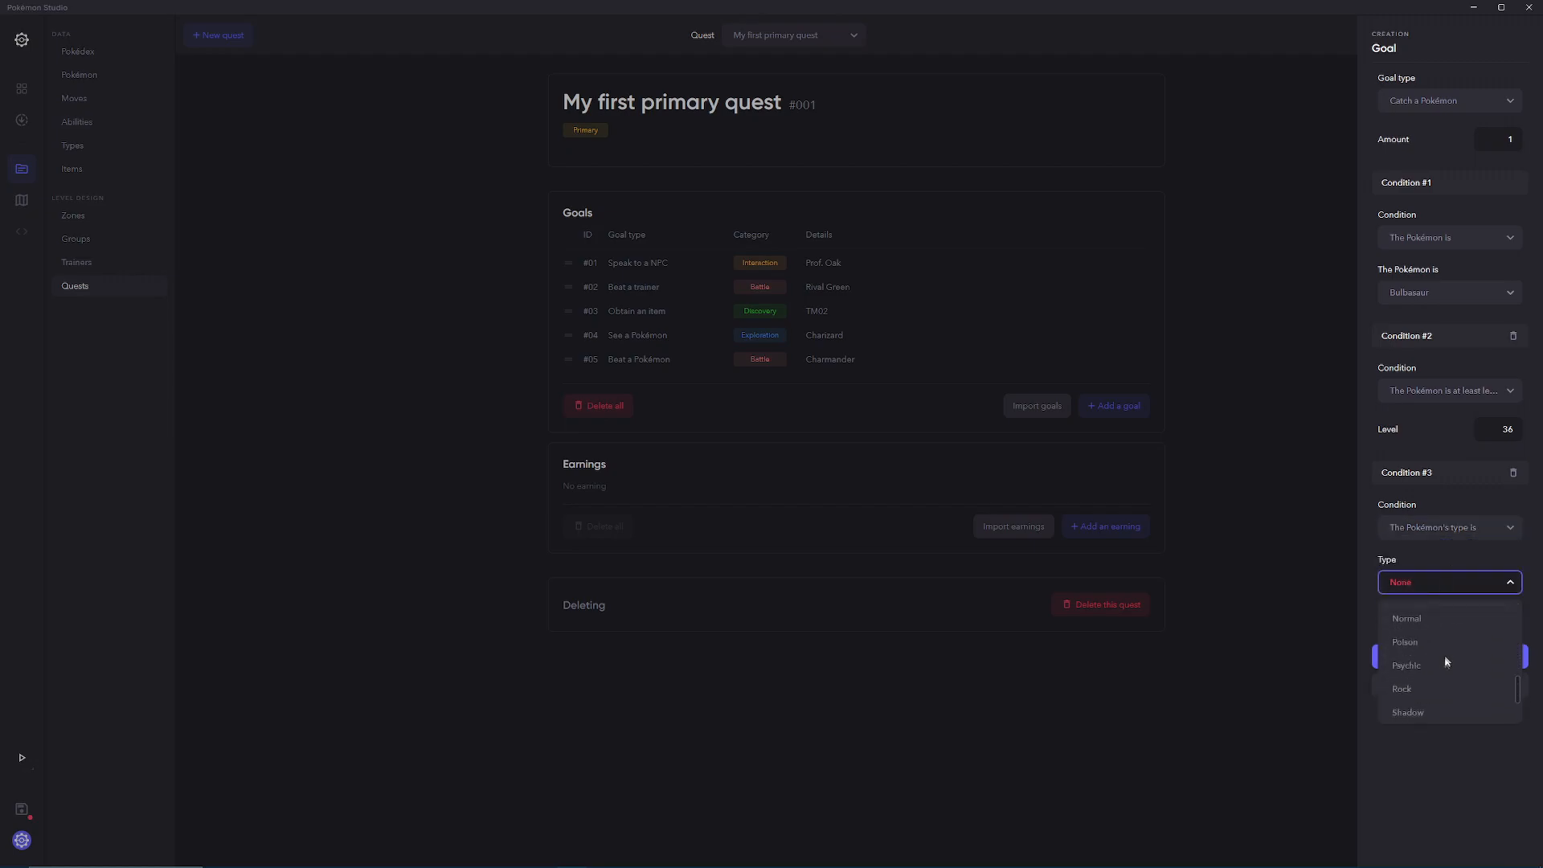
scroll(1443, 663, down, 2)
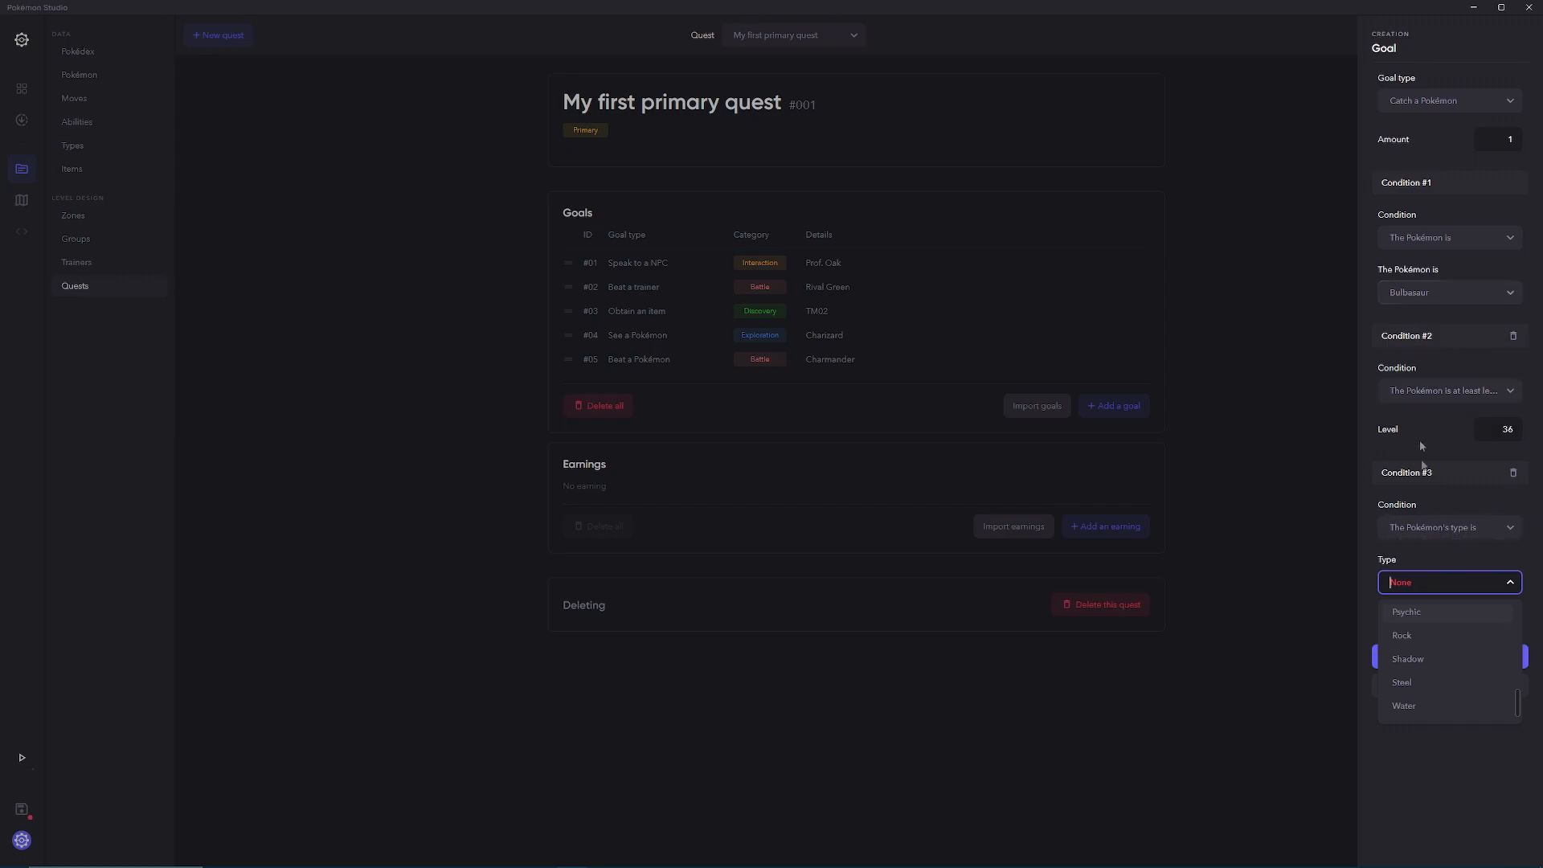
click(1458, 551)
click(1470, 531)
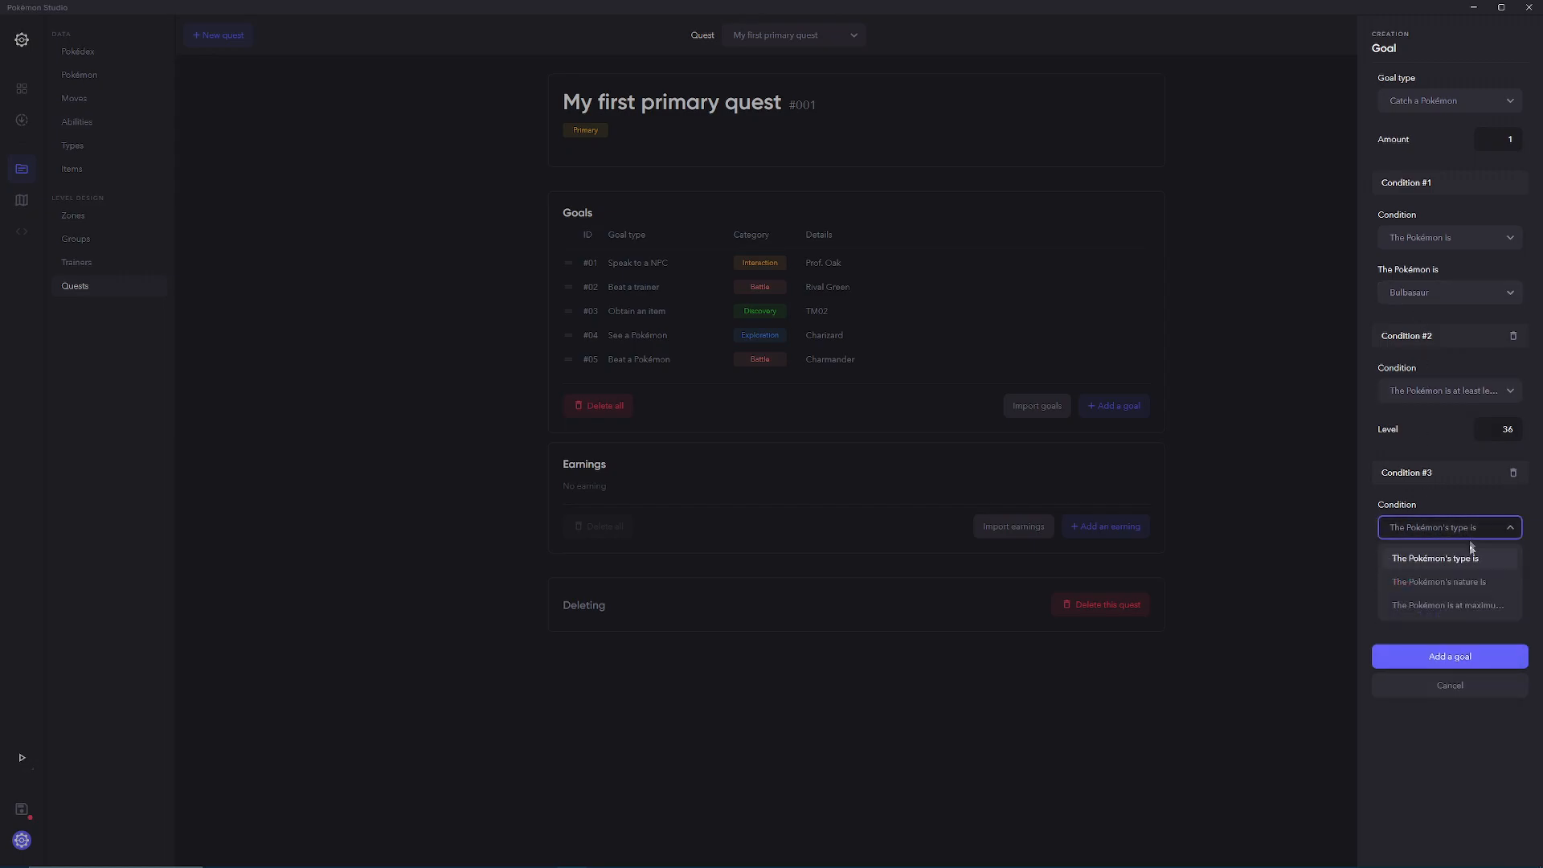
click(1445, 580)
click(1448, 581)
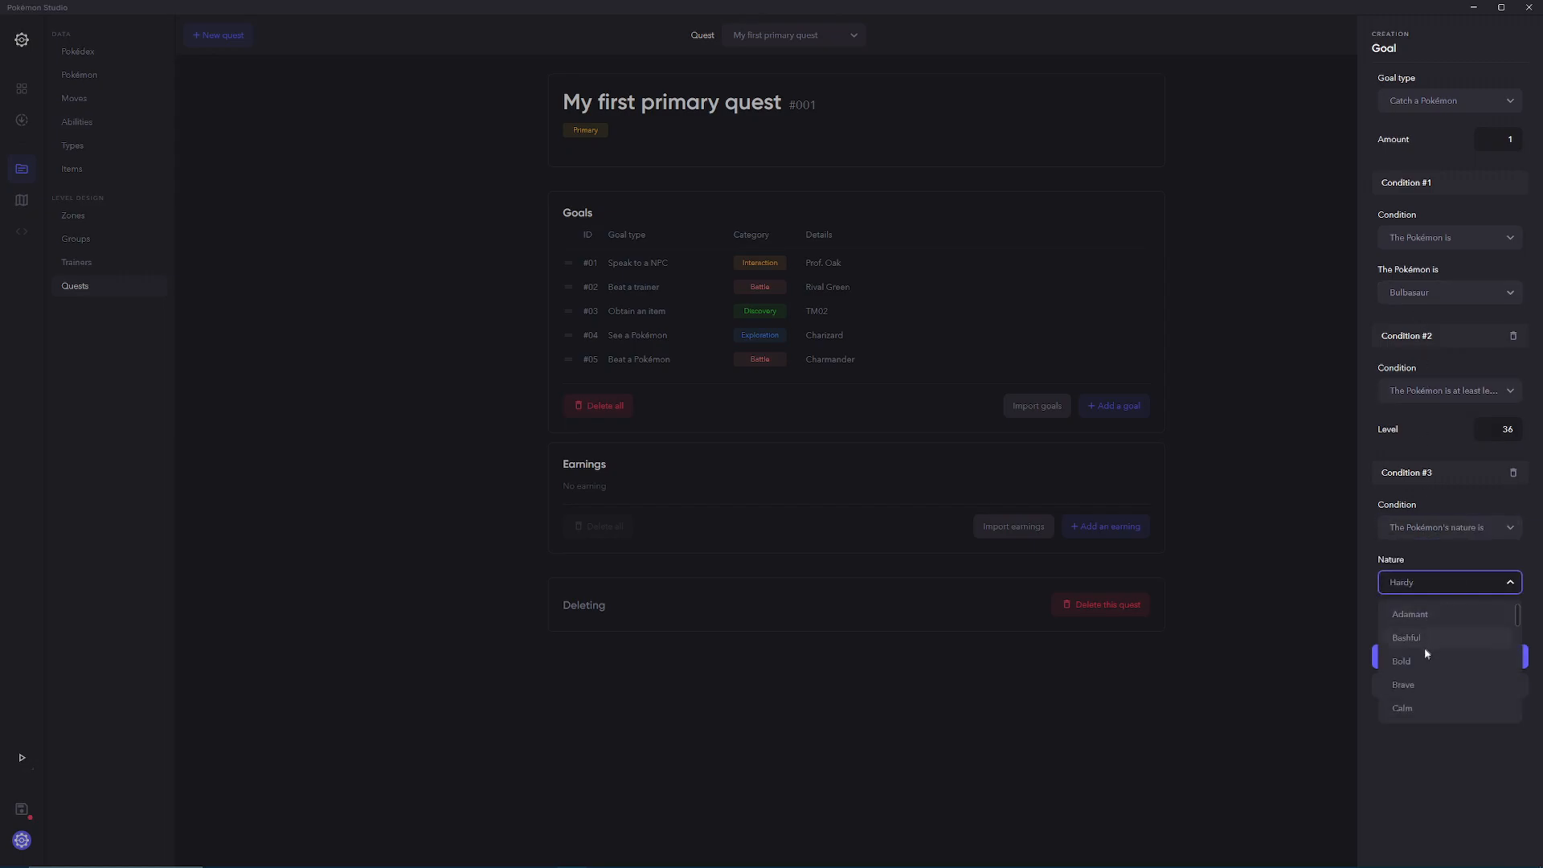
click(1418, 657)
Step: Add a fourth condition to the catch goal limiting the Pokémon to a maximum level of 45
click(1449, 615)
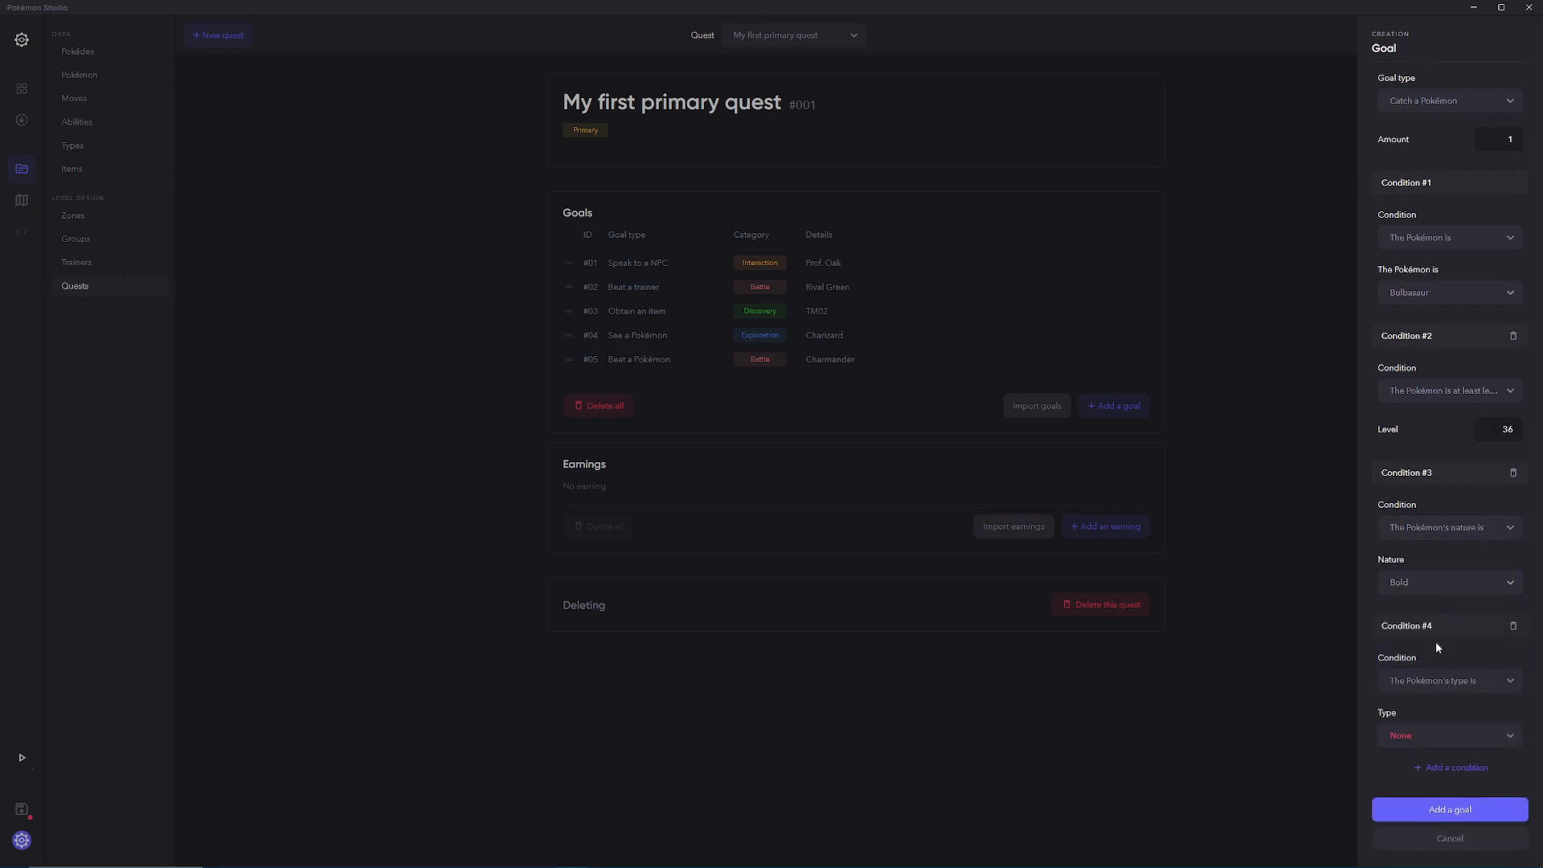
click(1435, 681)
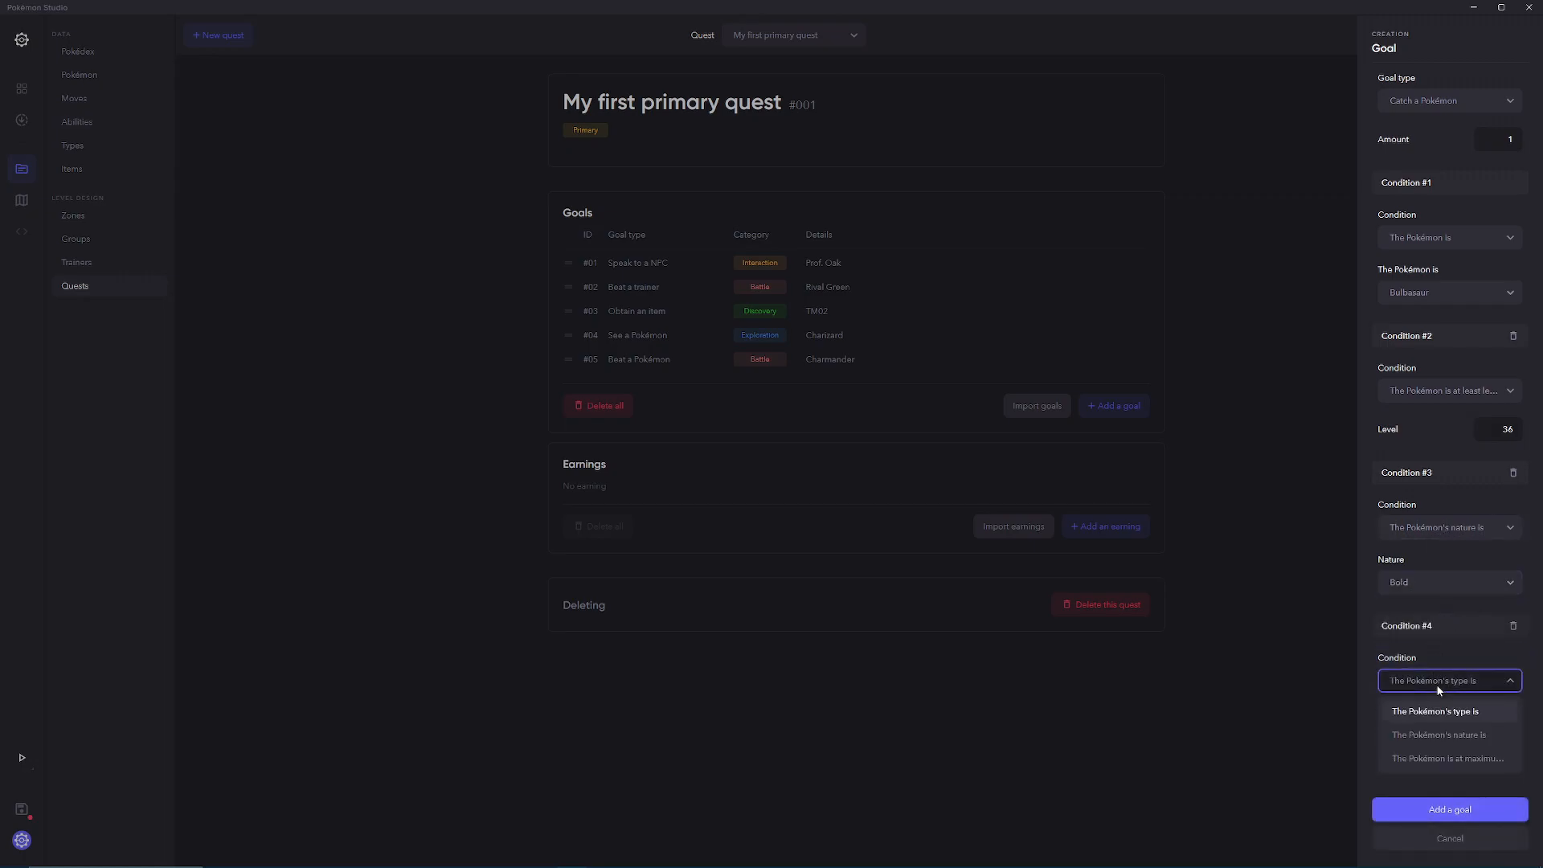
click(1470, 761)
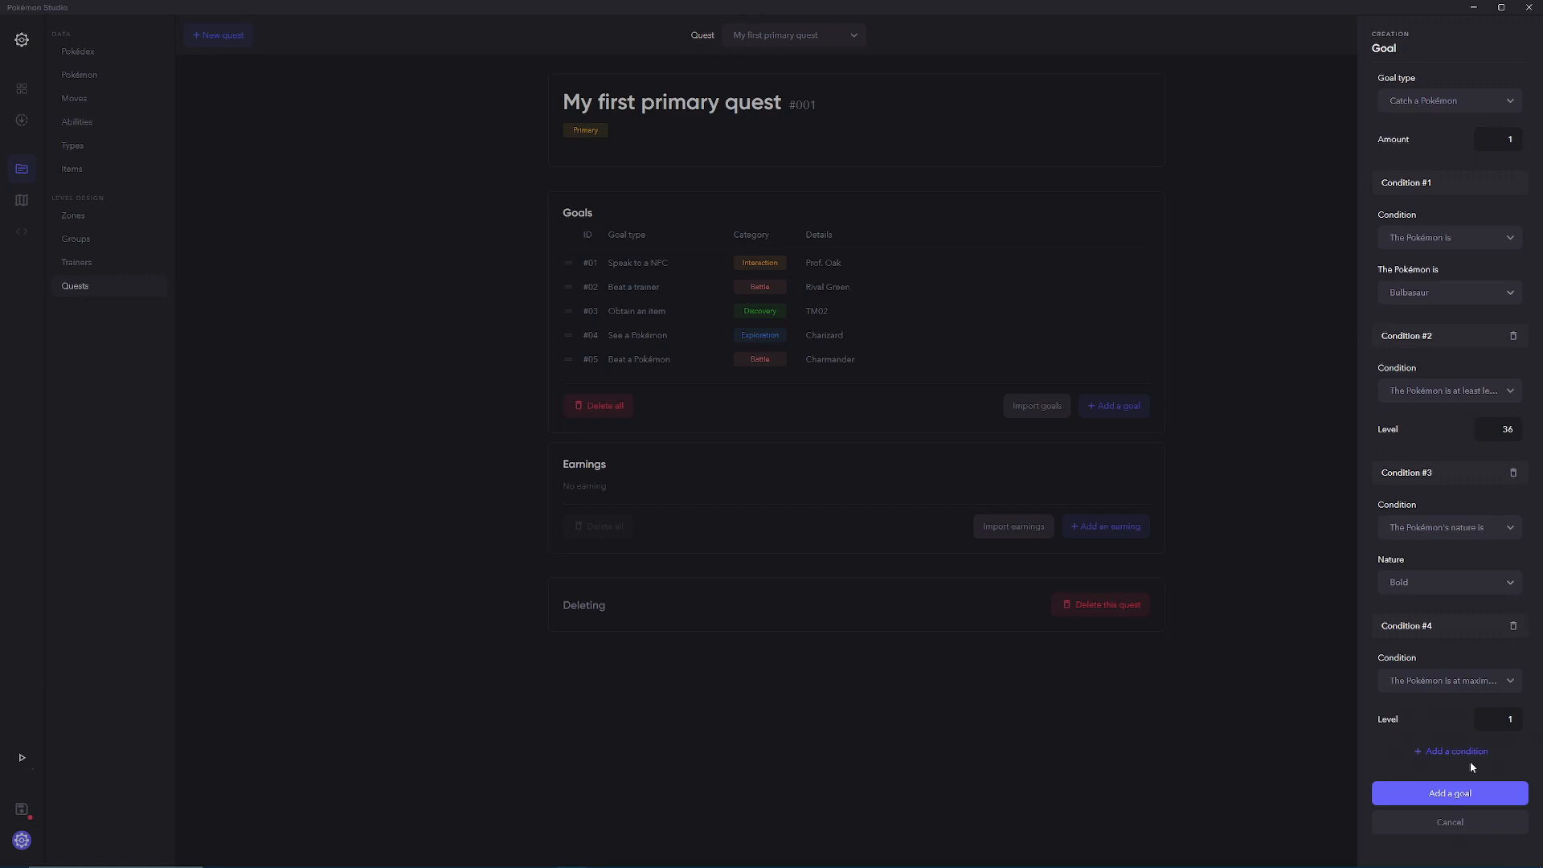
click(1470, 682)
click(1476, 660)
drag(1500, 717, 1542, 709)
Step: Try out a fifth condition, remove it, and add the "Catch a Pokémon" goal to the quest with its four conditions
click(1398, 751)
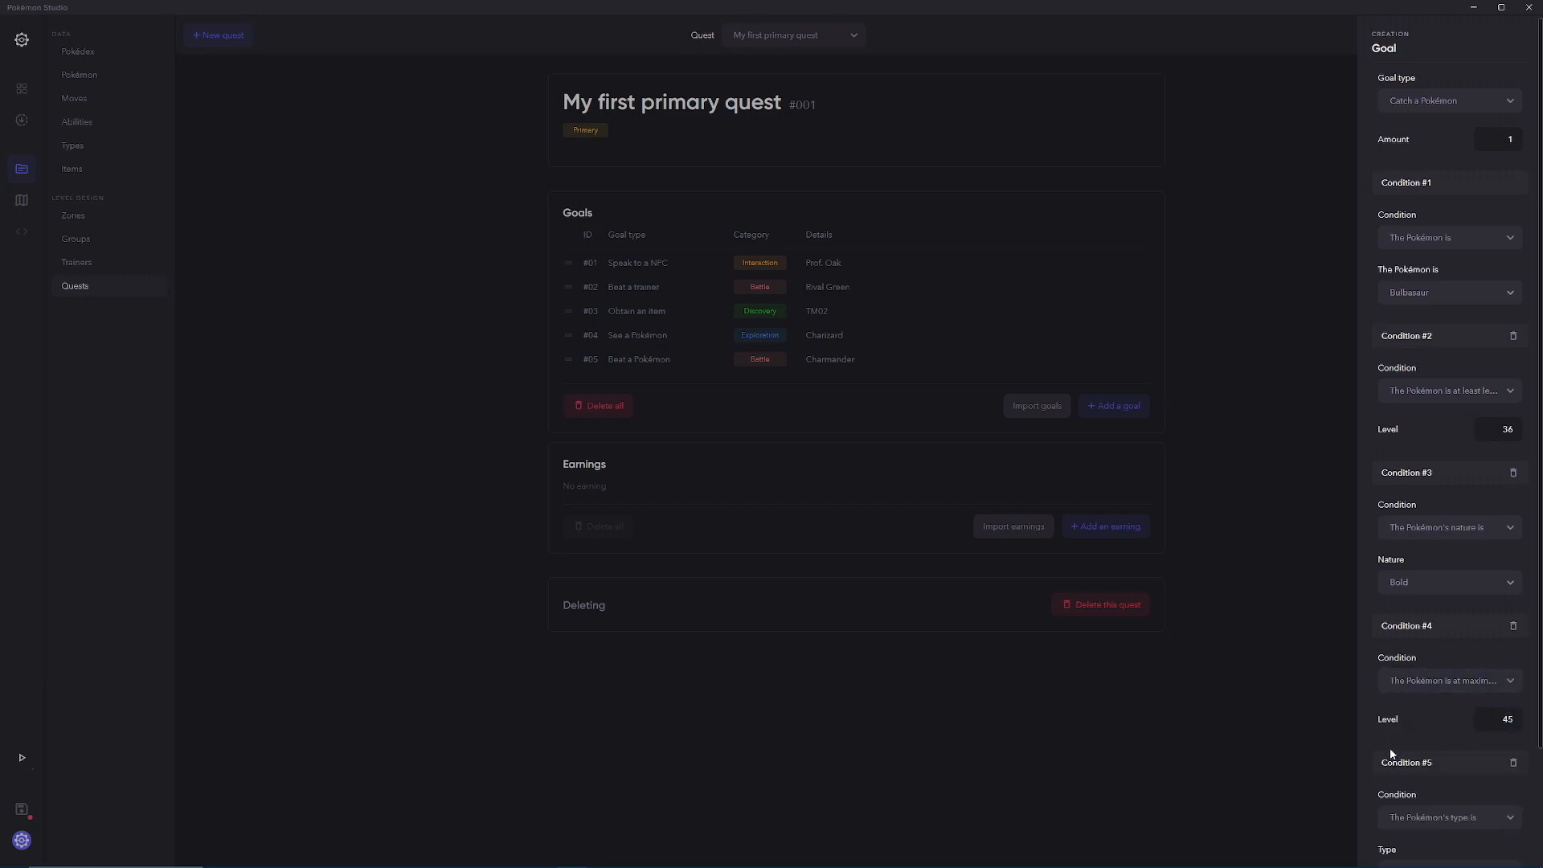
click(1513, 763)
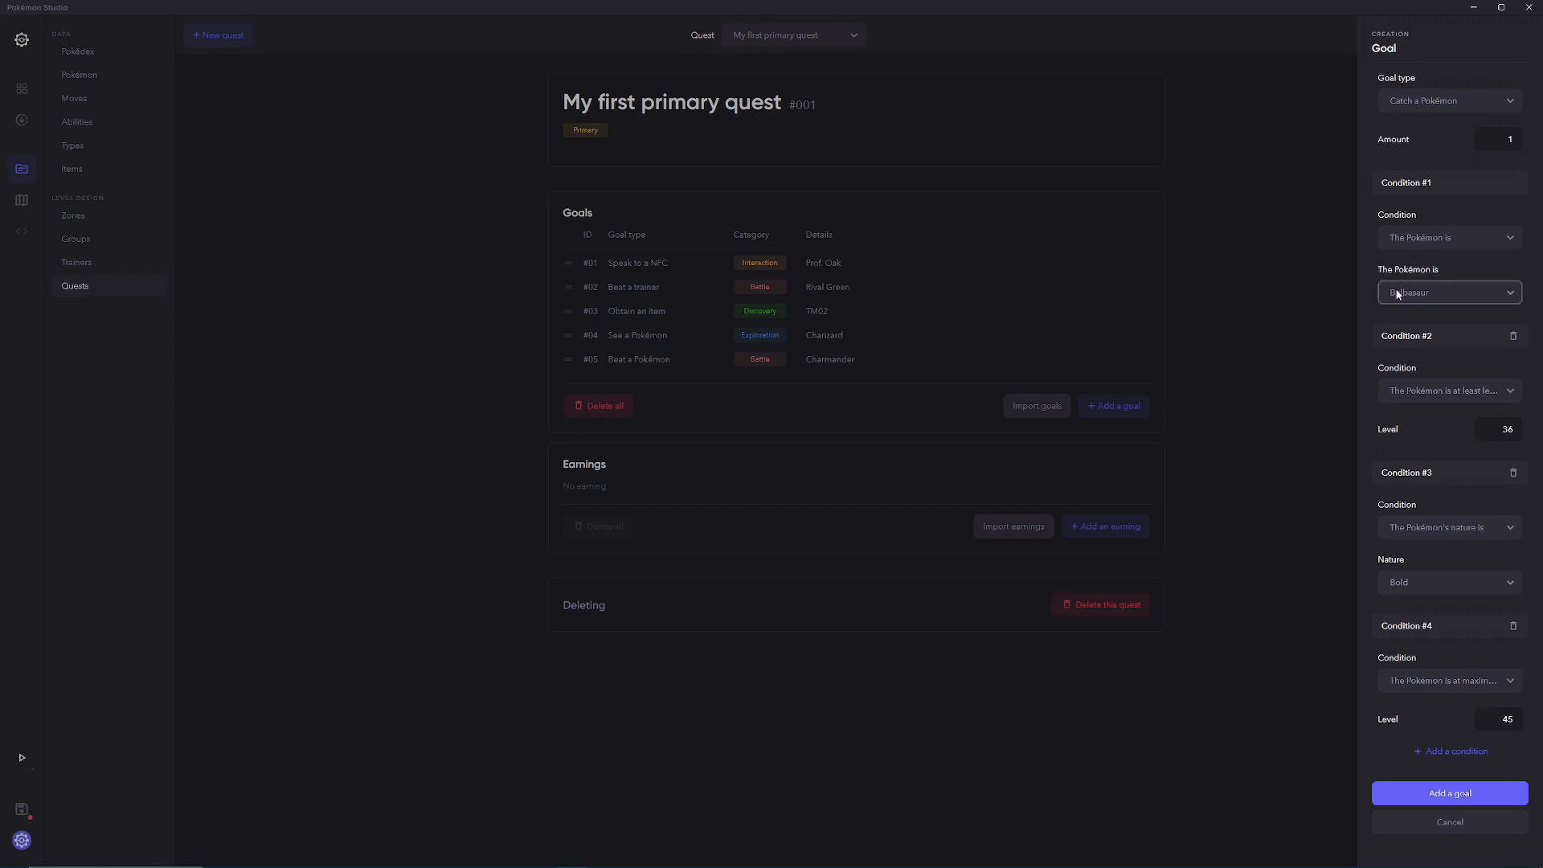
double_click(1518, 429)
double_click(1502, 717)
click(1452, 788)
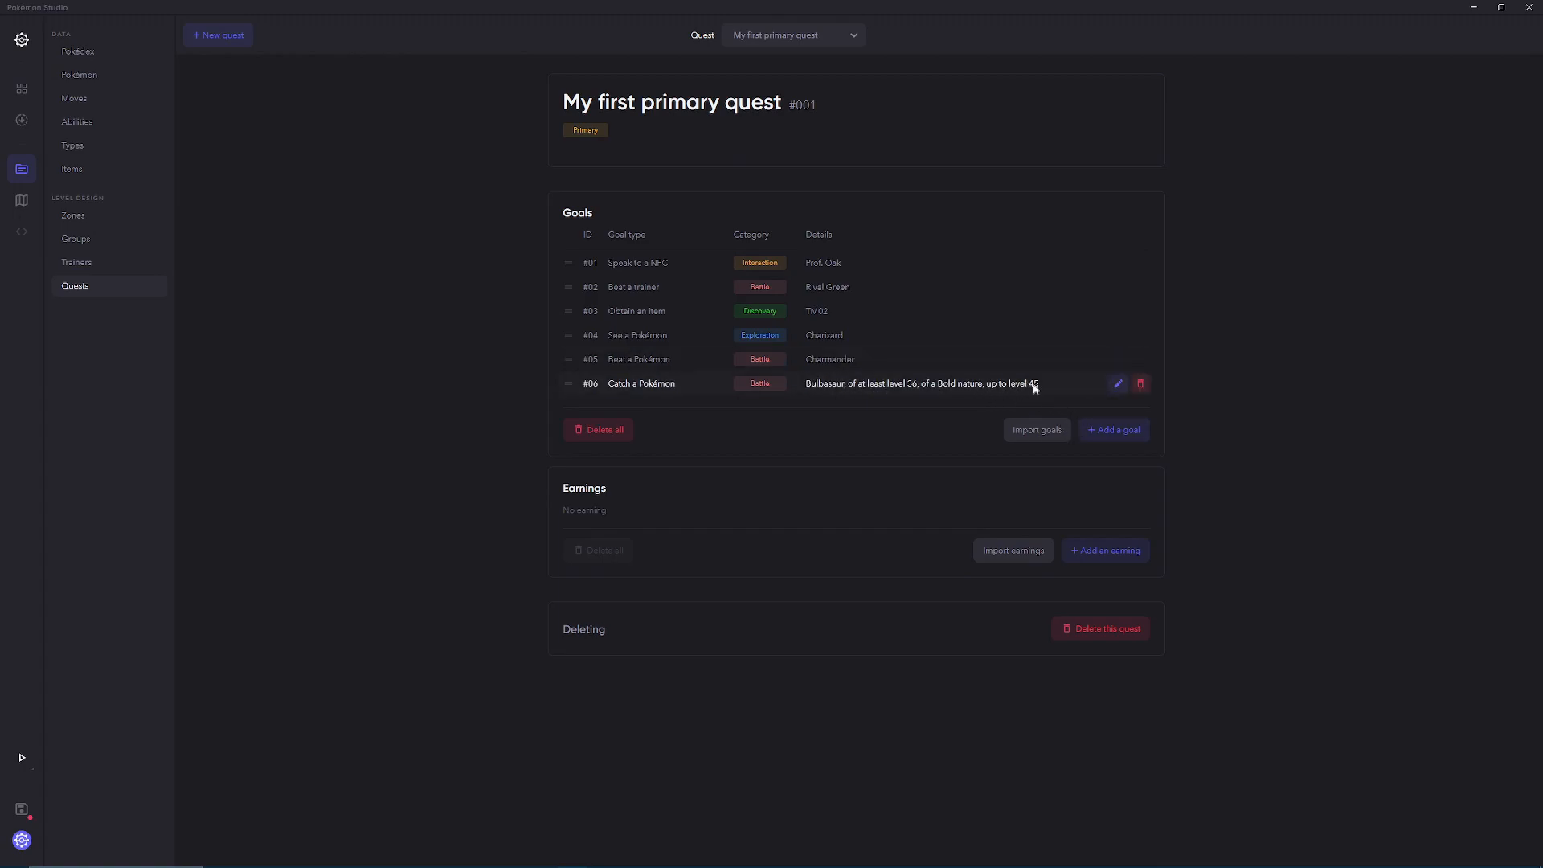
Step: Add an "Obtain an egg" goal requiring 3 eggs to the quest
click(1108, 431)
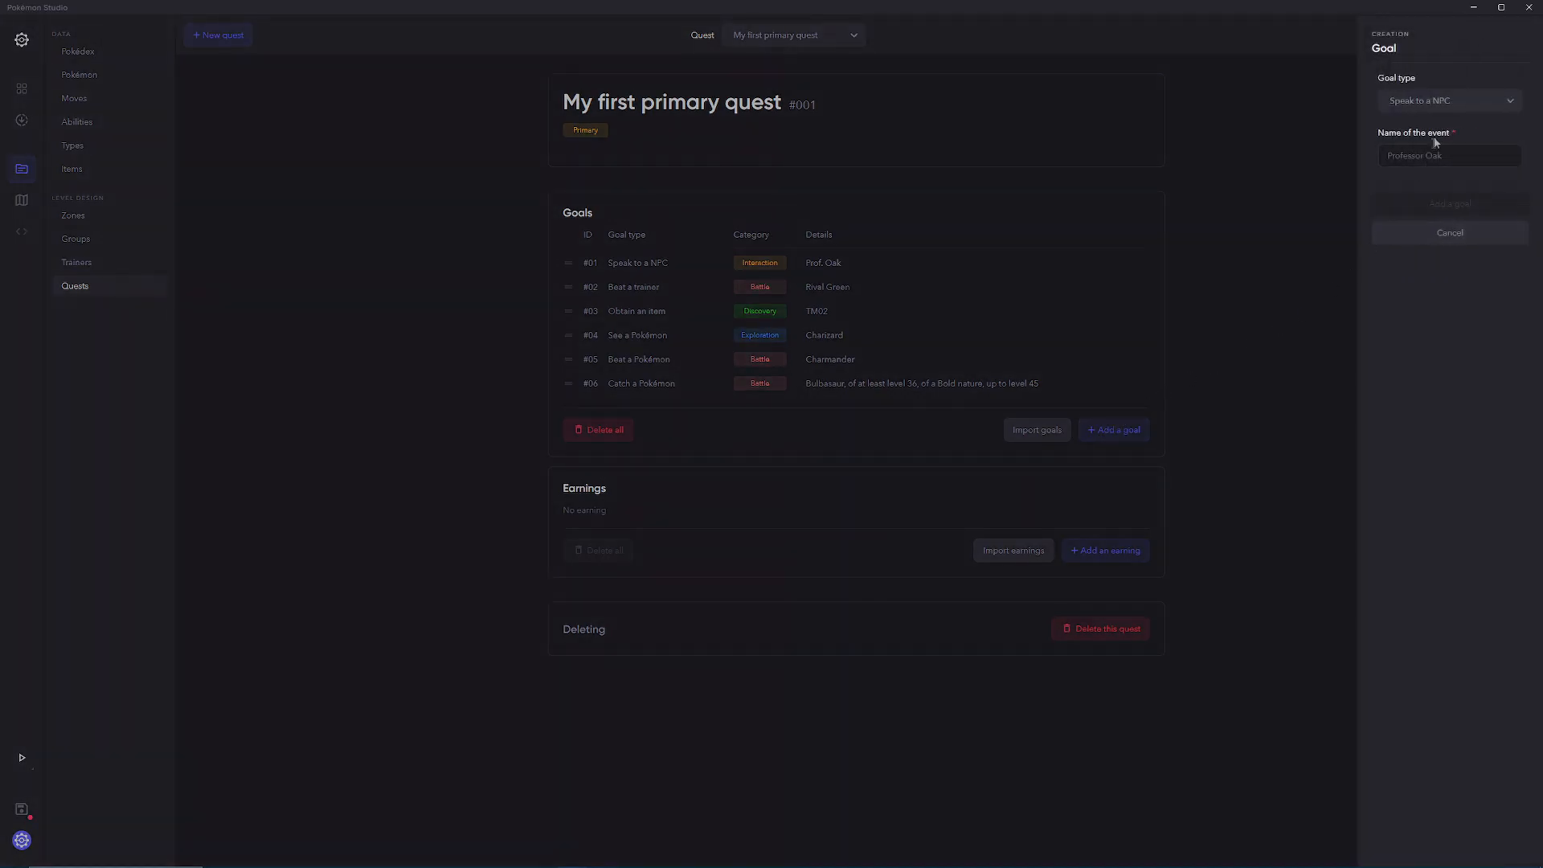
click(1447, 101)
scroll(1432, 197, down, 2)
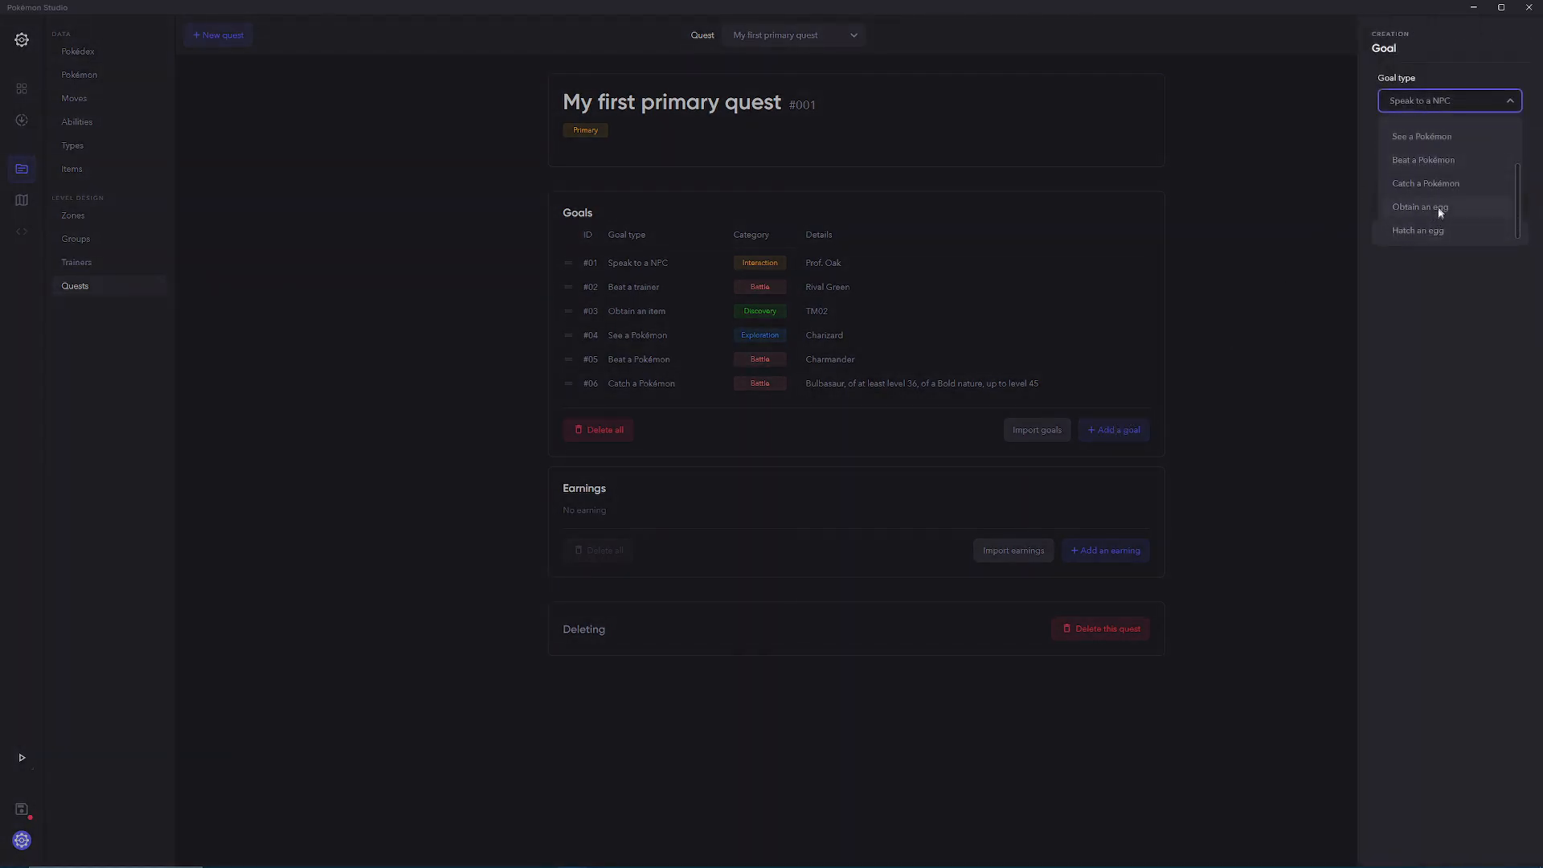
click(1442, 209)
drag(1503, 139, 1525, 143)
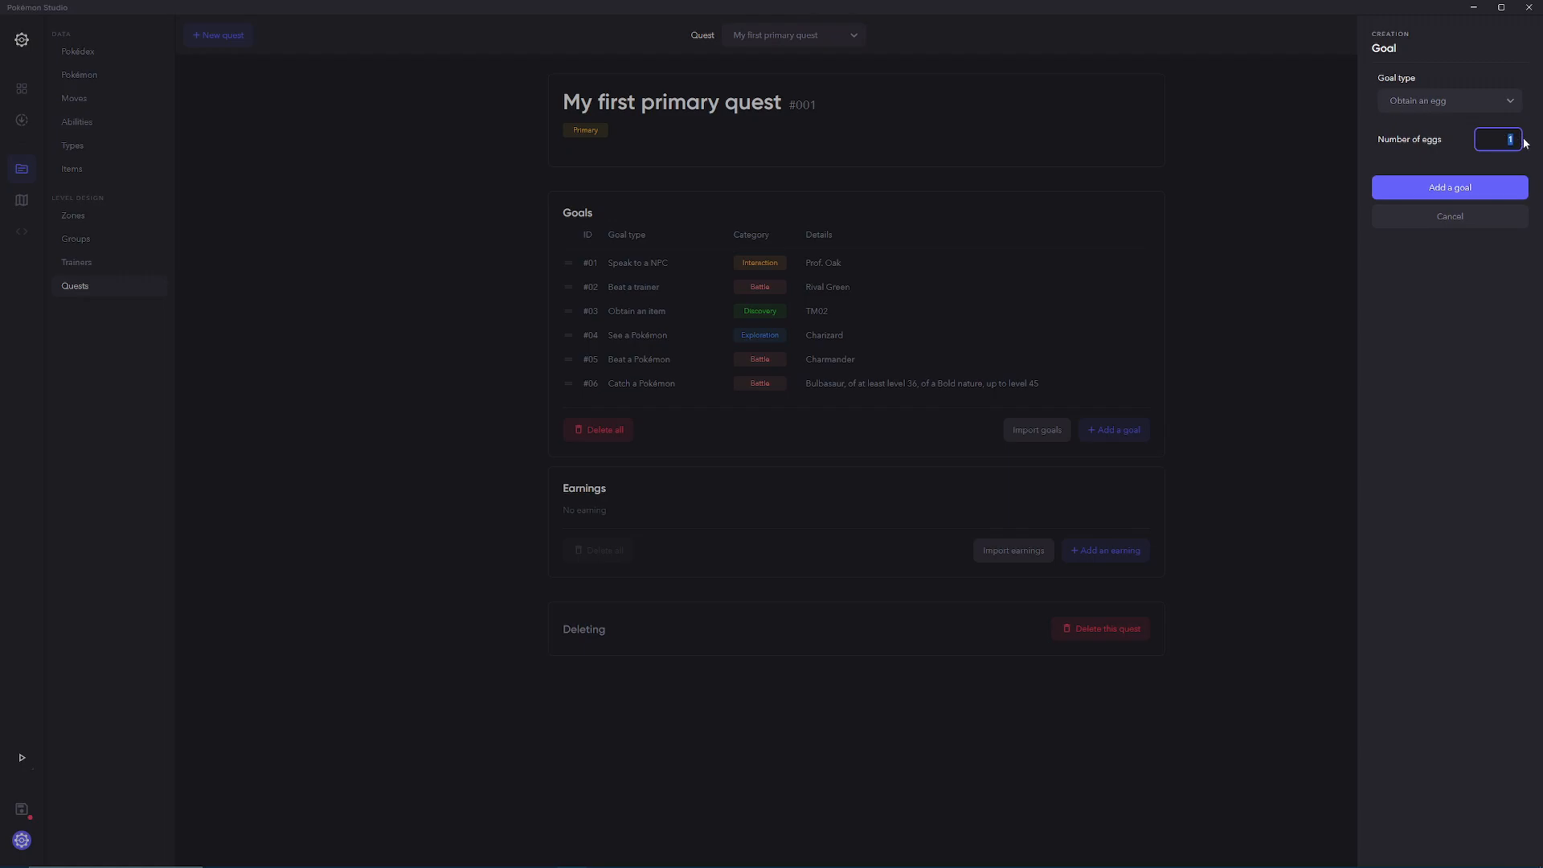
click(1450, 187)
Step: Add a "Hatch an egg" goal requiring 1 egg to the quest
click(1106, 452)
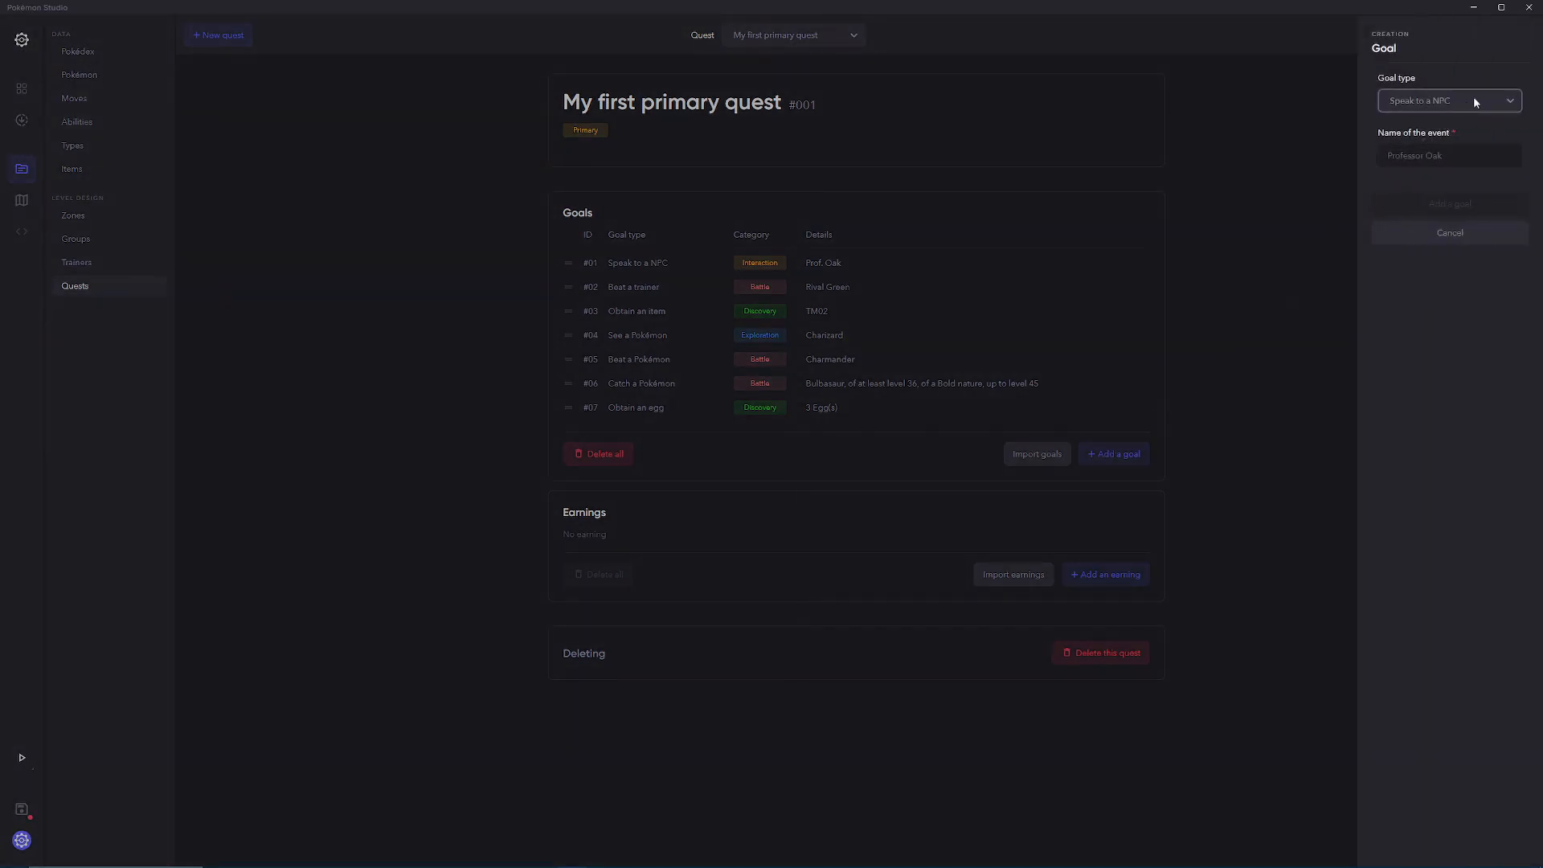
click(1470, 100)
click(1420, 228)
drag(1502, 139, 1539, 144)
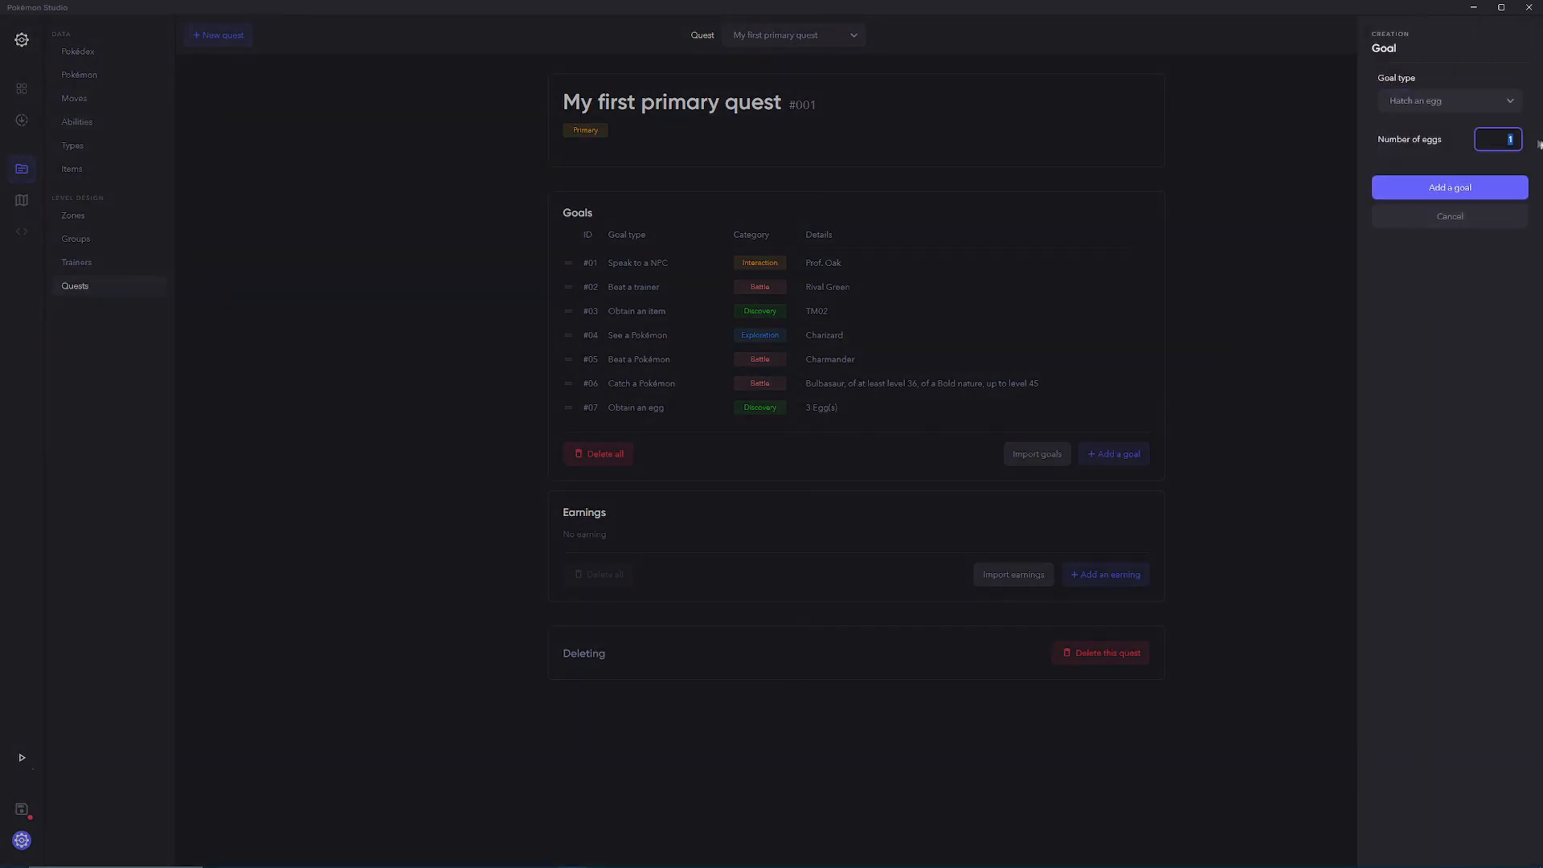
click(1477, 188)
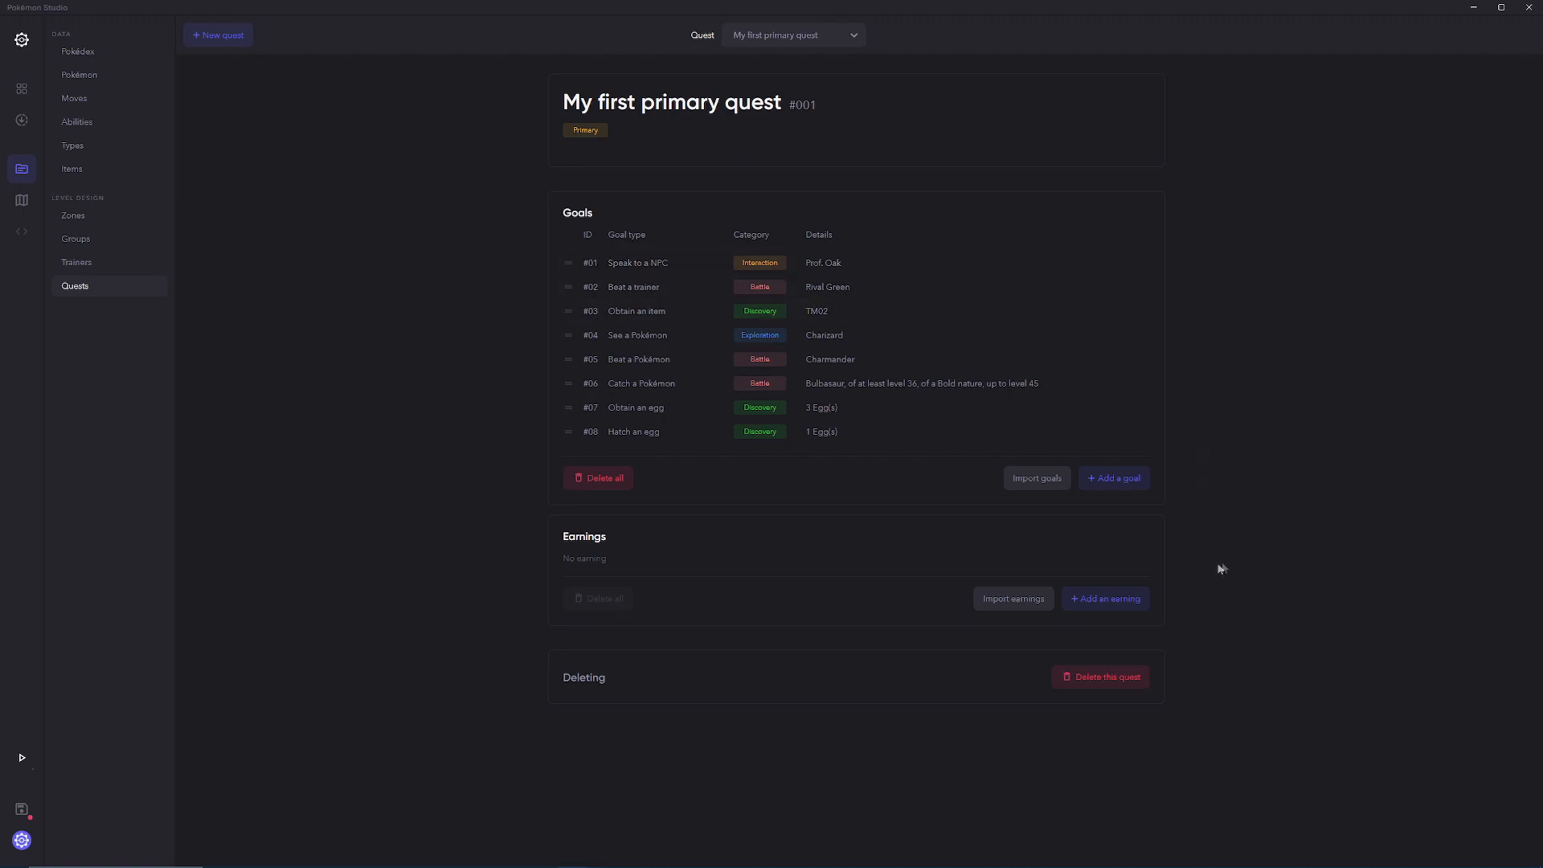
Step: Add an item earning of 5 Master Balls to the quest
click(1122, 601)
double_click(1449, 159)
click(1437, 97)
click(1421, 150)
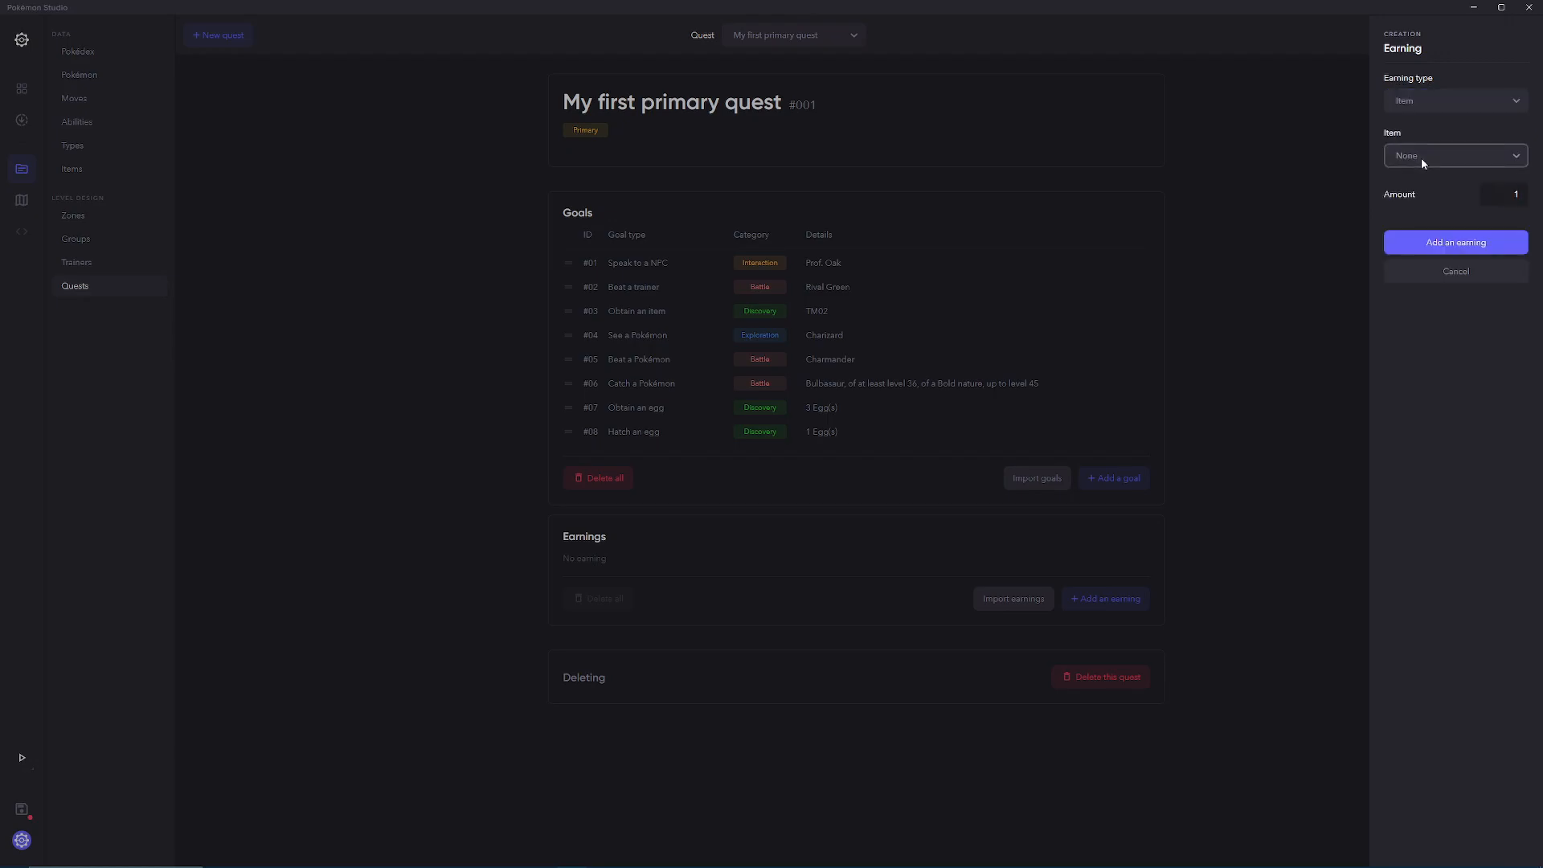
click(1435, 161)
click(1420, 210)
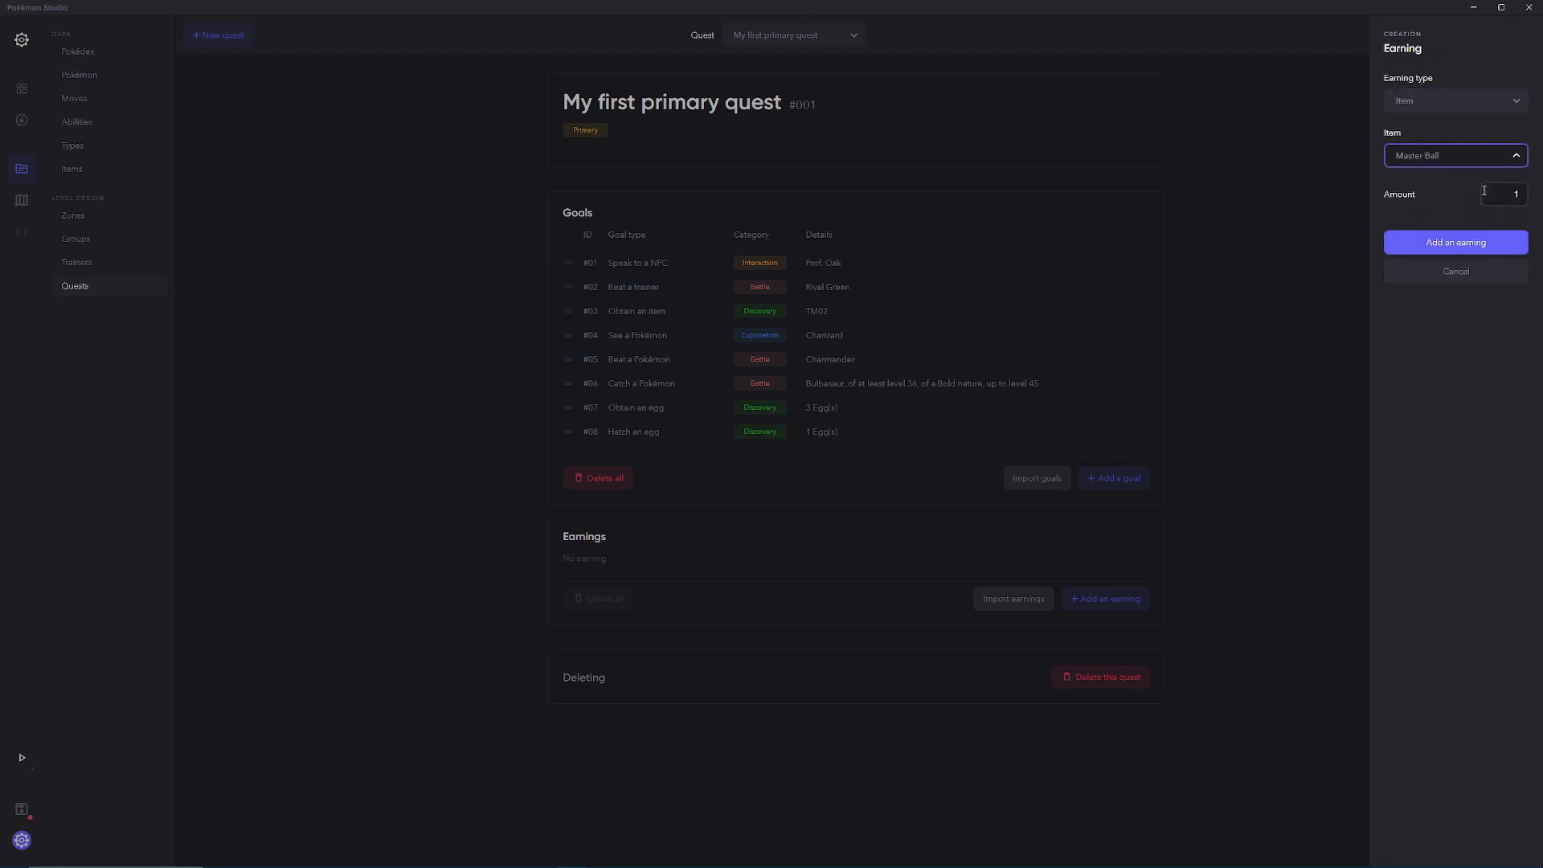
click(1436, 242)
Step: Add a money earning of 100 P$ and a Pokémon earning of Spearow to the quest
click(1118, 634)
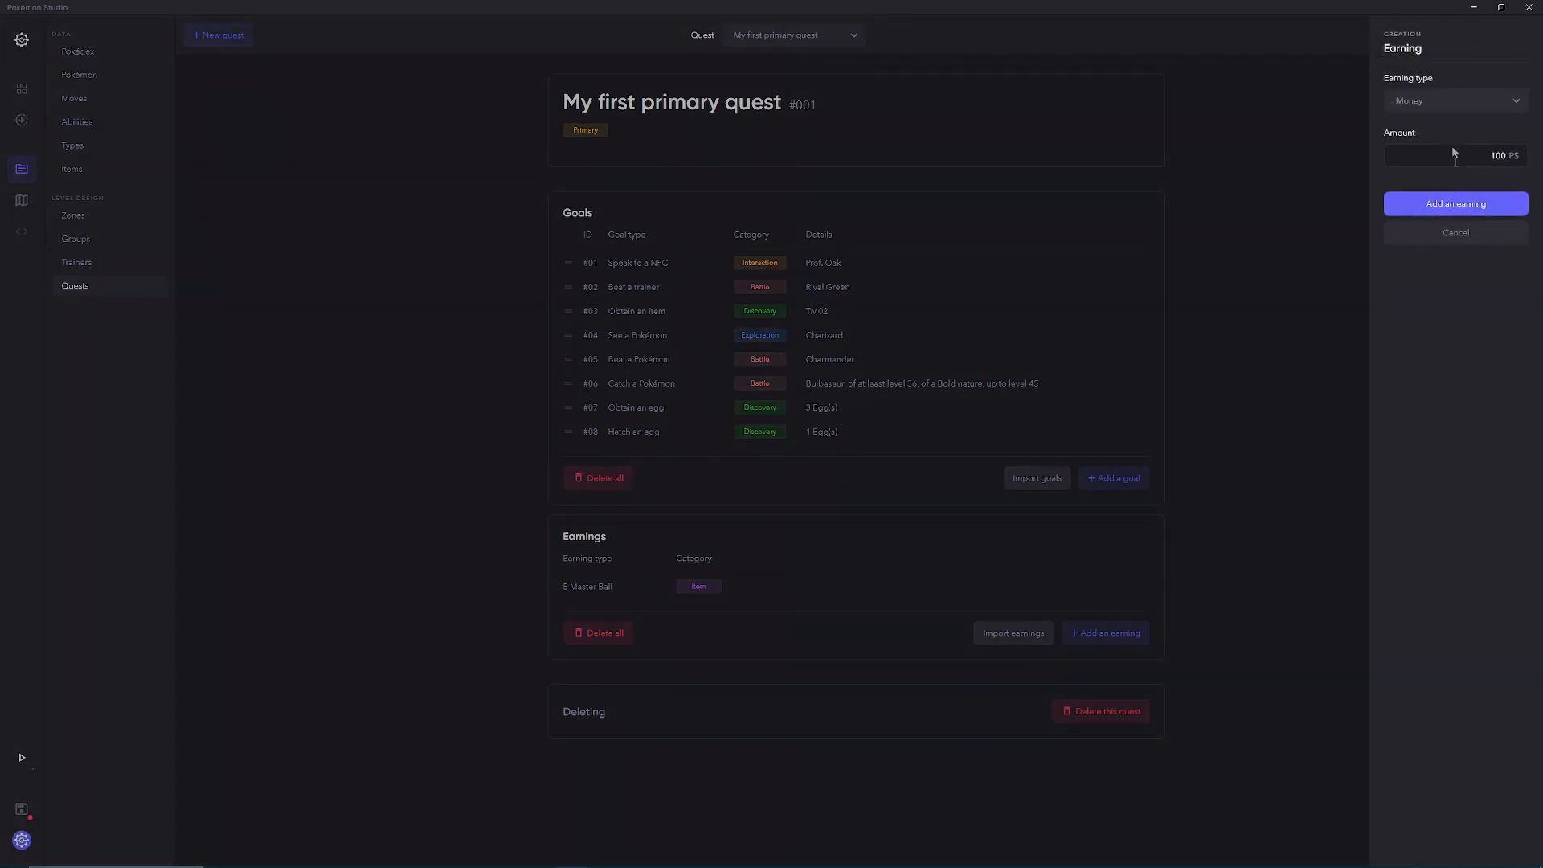
click(1455, 206)
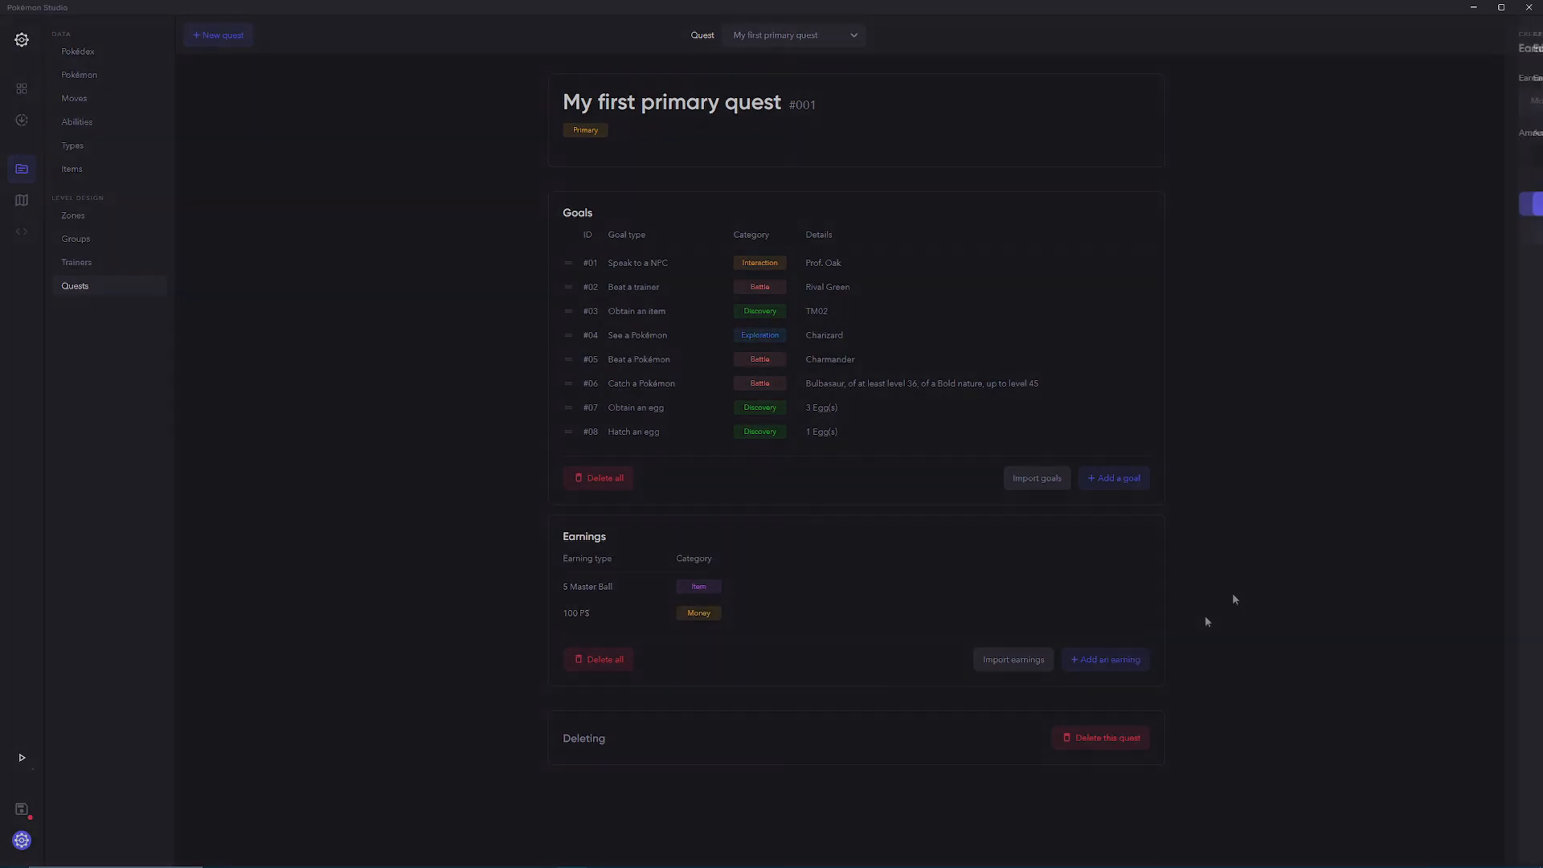
click(1444, 103)
click(1439, 175)
click(1440, 161)
scroll(1436, 238, down, 6)
click(1426, 199)
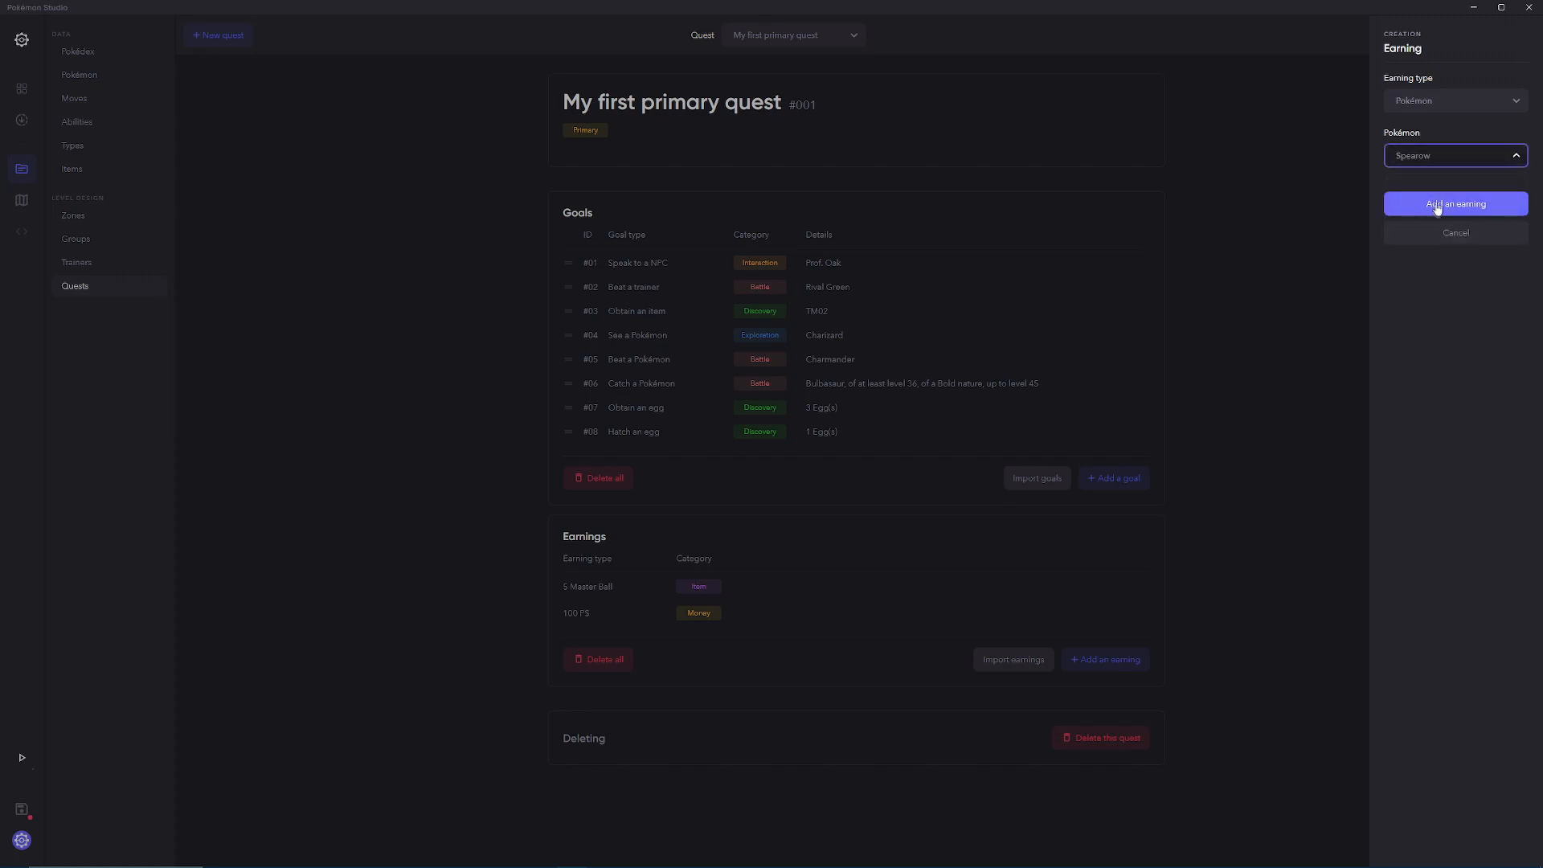
click(1437, 206)
Step: Add an egg earning with Pidgeotto as the Pokémon to the quest
click(1110, 686)
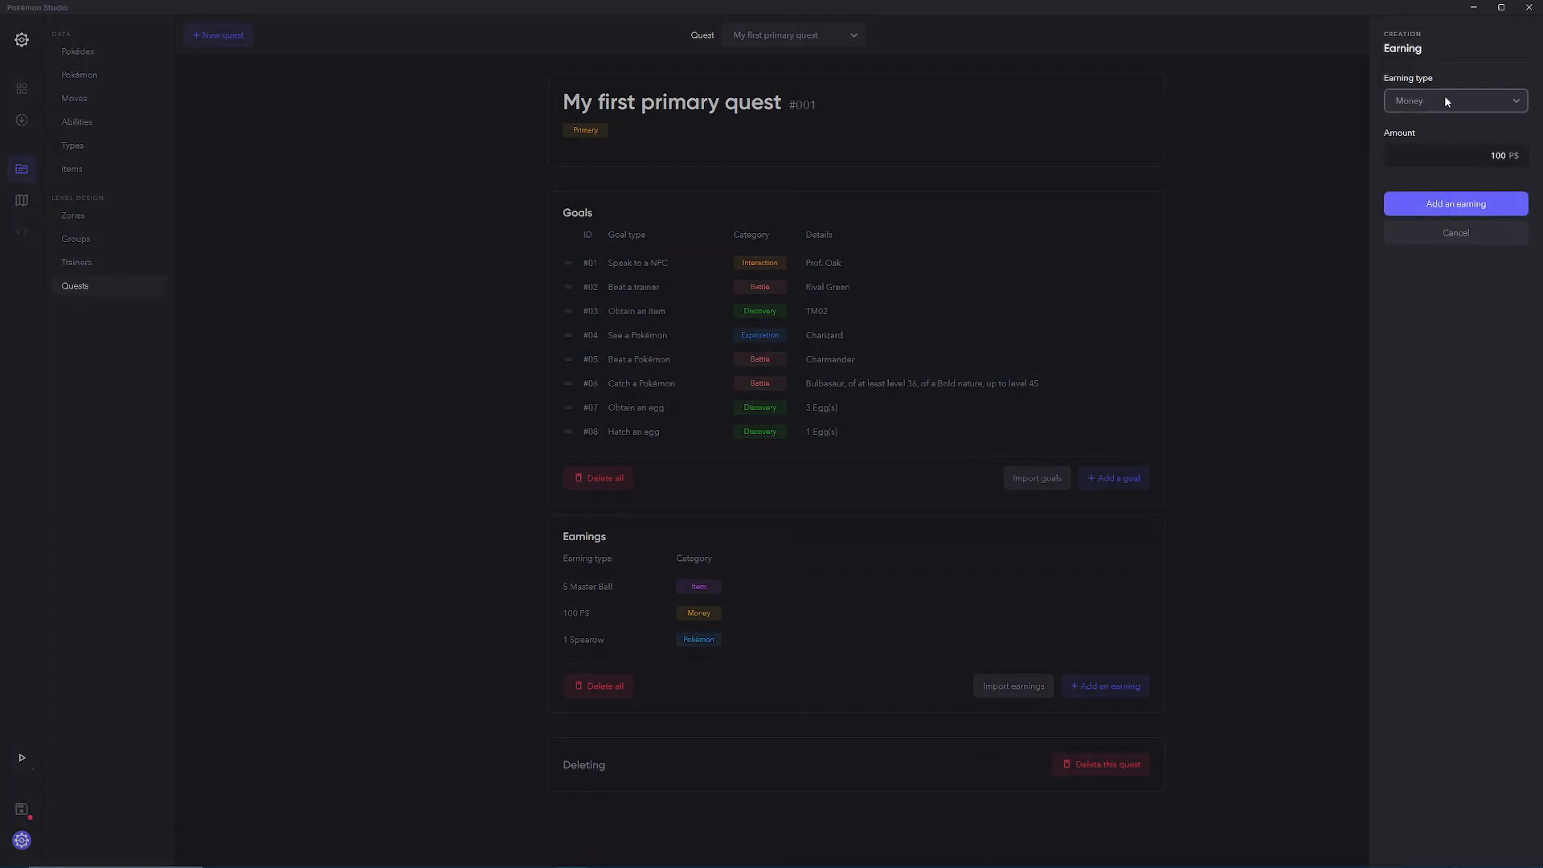
click(1445, 99)
click(1407, 202)
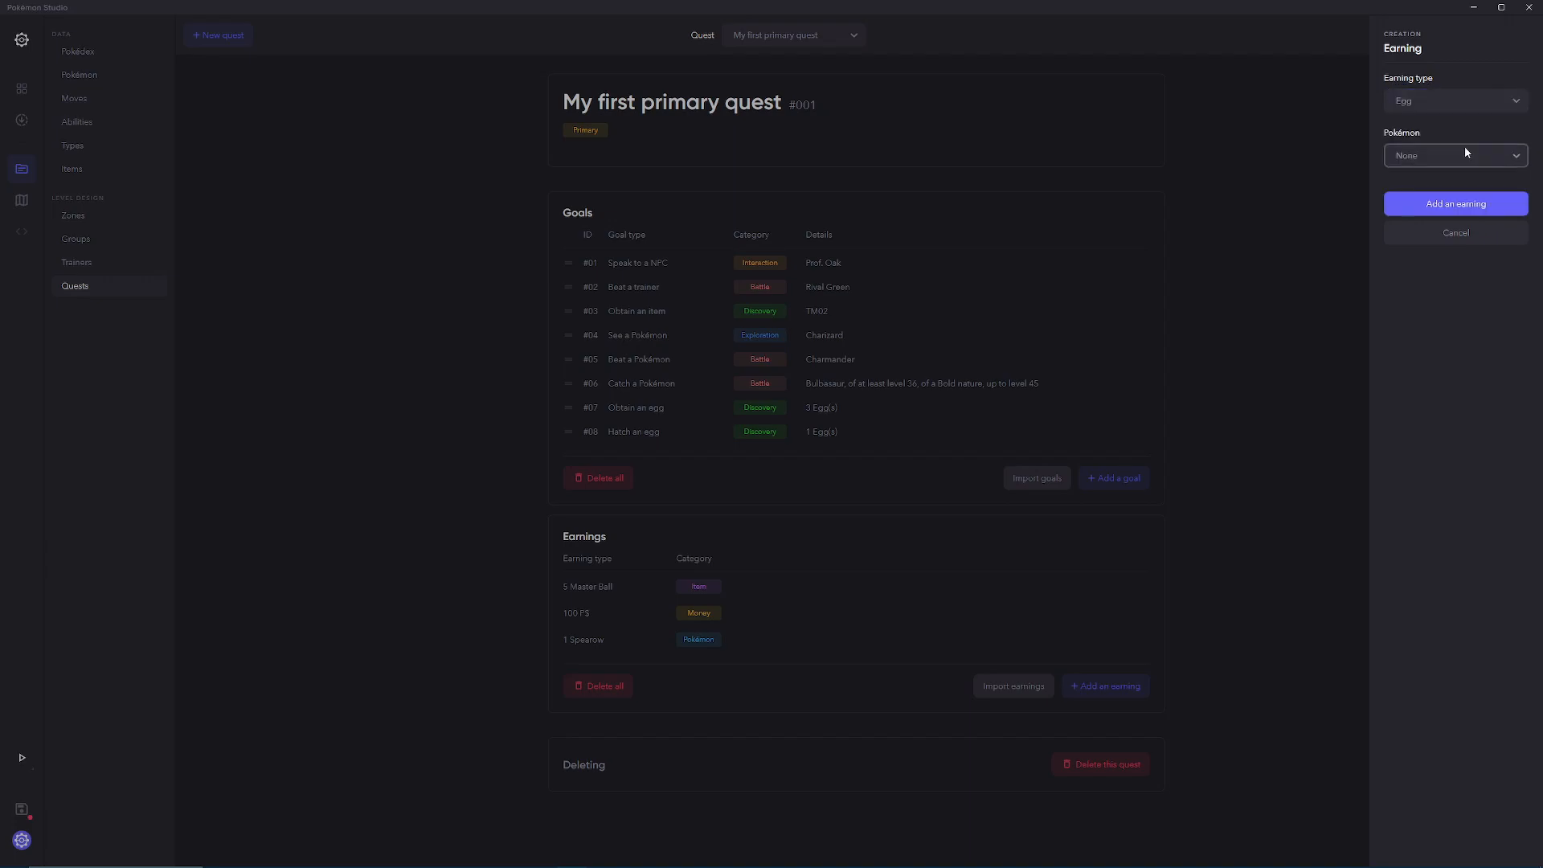
click(1465, 152)
scroll(1445, 220, down, 5)
click(1428, 226)
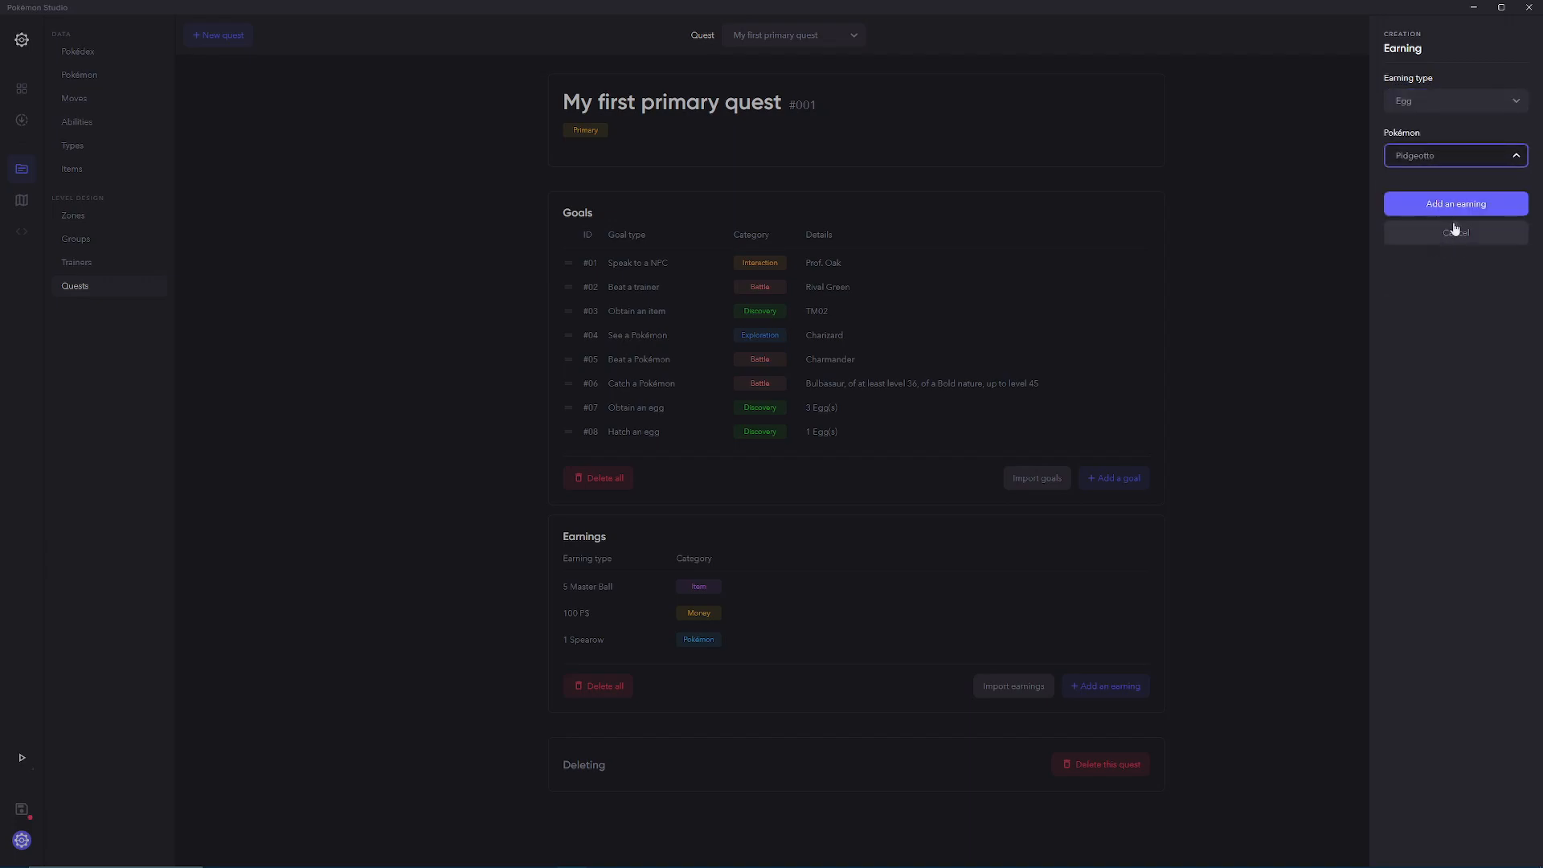
click(1452, 205)
Step: Try switching the quest's category between Secondary and Primary in the quest information
click(1118, 640)
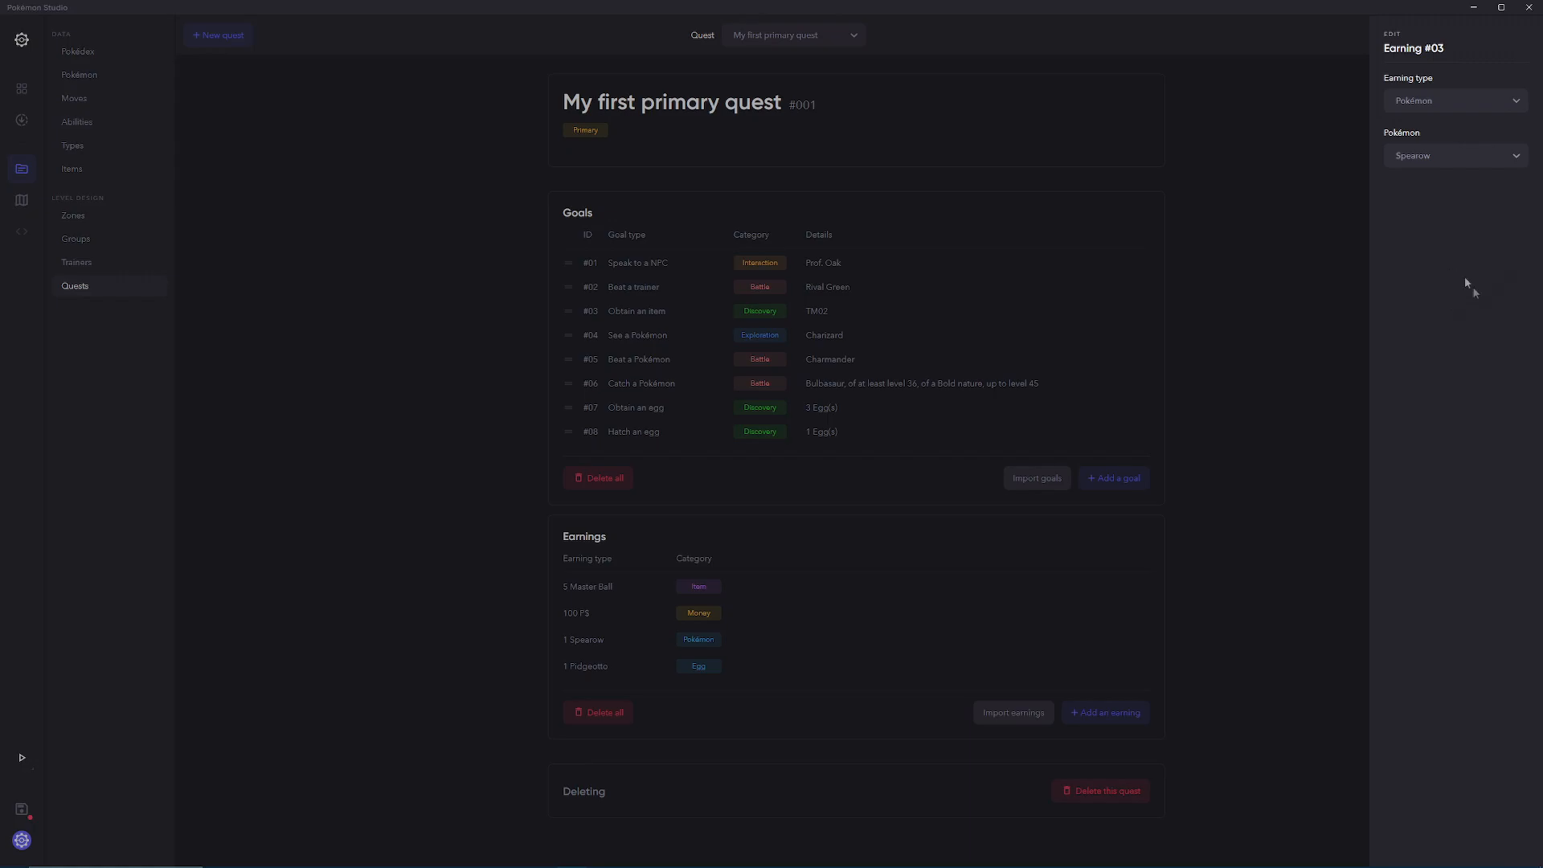
click(698, 128)
click(1406, 155)
click(1414, 206)
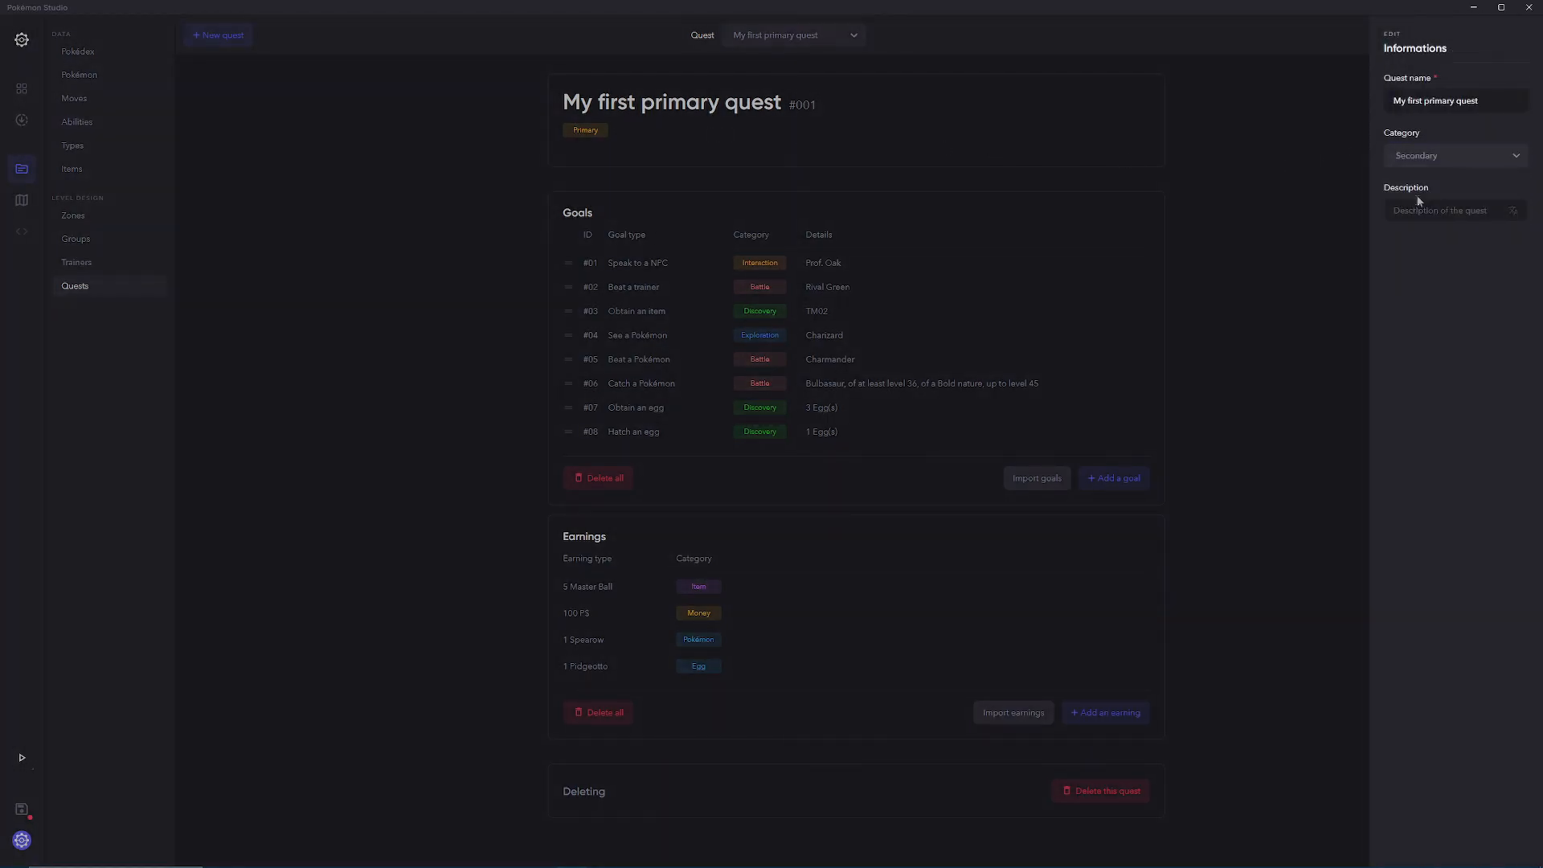
click(1424, 157)
click(1428, 186)
click(1427, 164)
click(1430, 208)
click(1426, 161)
click(1424, 165)
click(1420, 165)
click(1419, 193)
click(1421, 162)
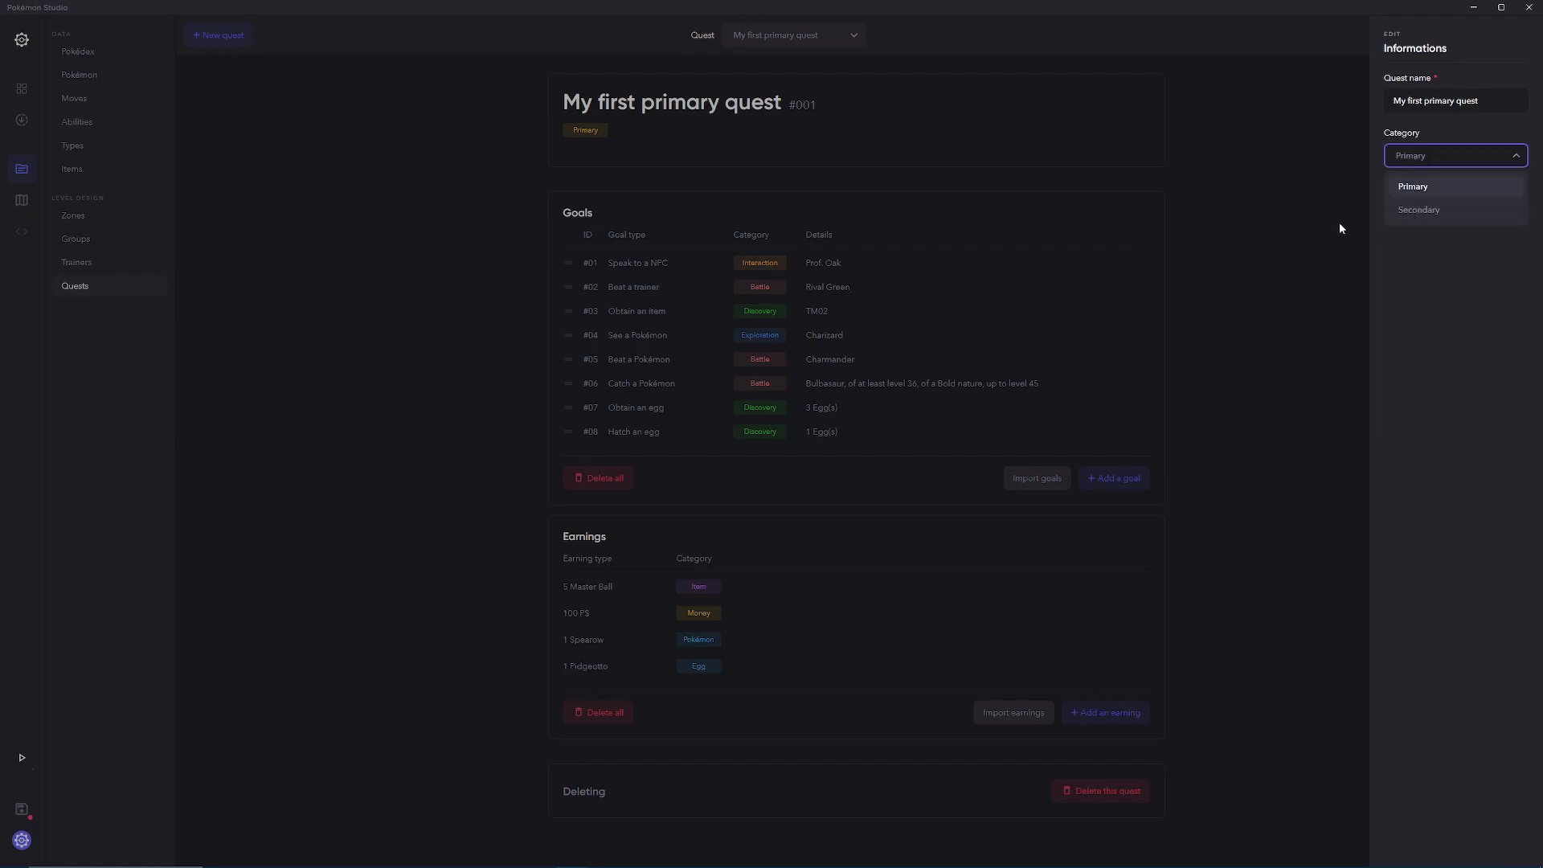
click(1411, 215)
click(1421, 161)
click(1417, 186)
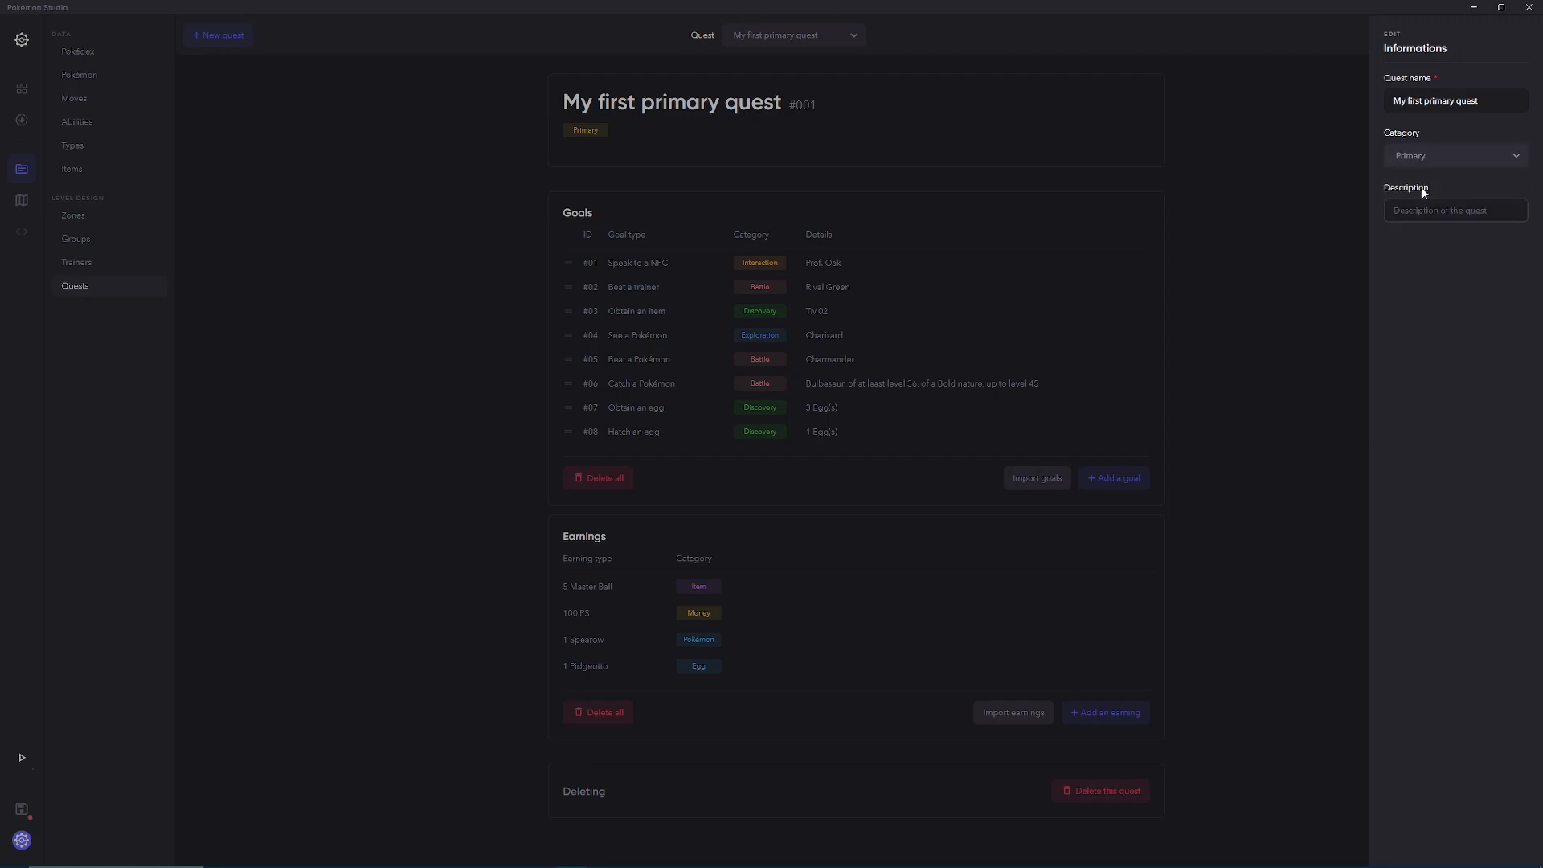
click(1414, 161)
click(1428, 211)
click(1408, 161)
click(1406, 184)
Step: Save the project with the finished primary quest
click(14, 804)
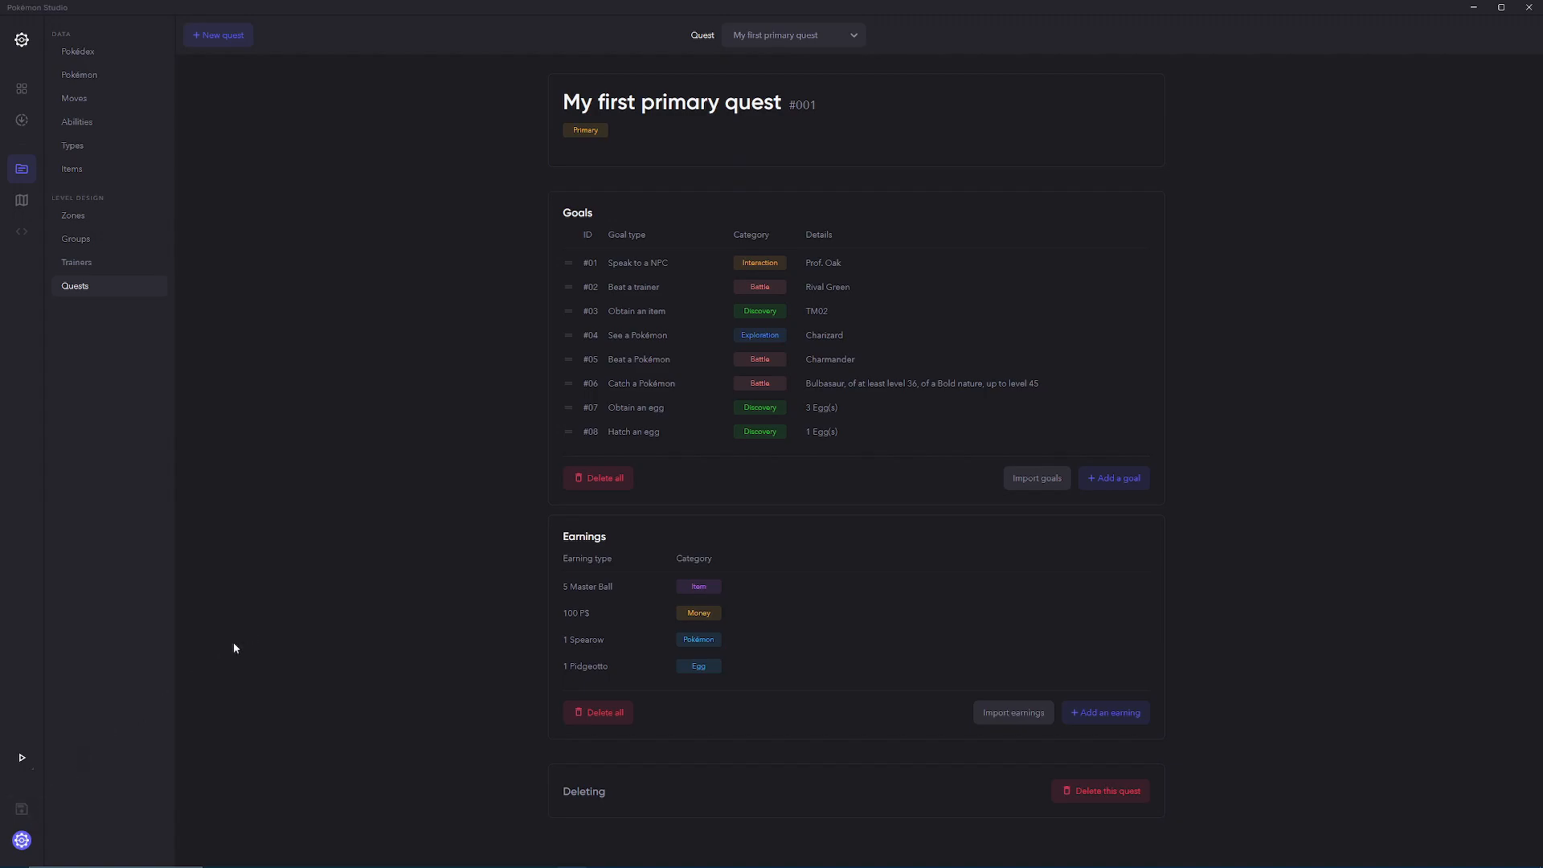
Step: Create a new quest named "Beat Rival" in the Secondary category, without a description
click(211, 37)
click(1411, 155)
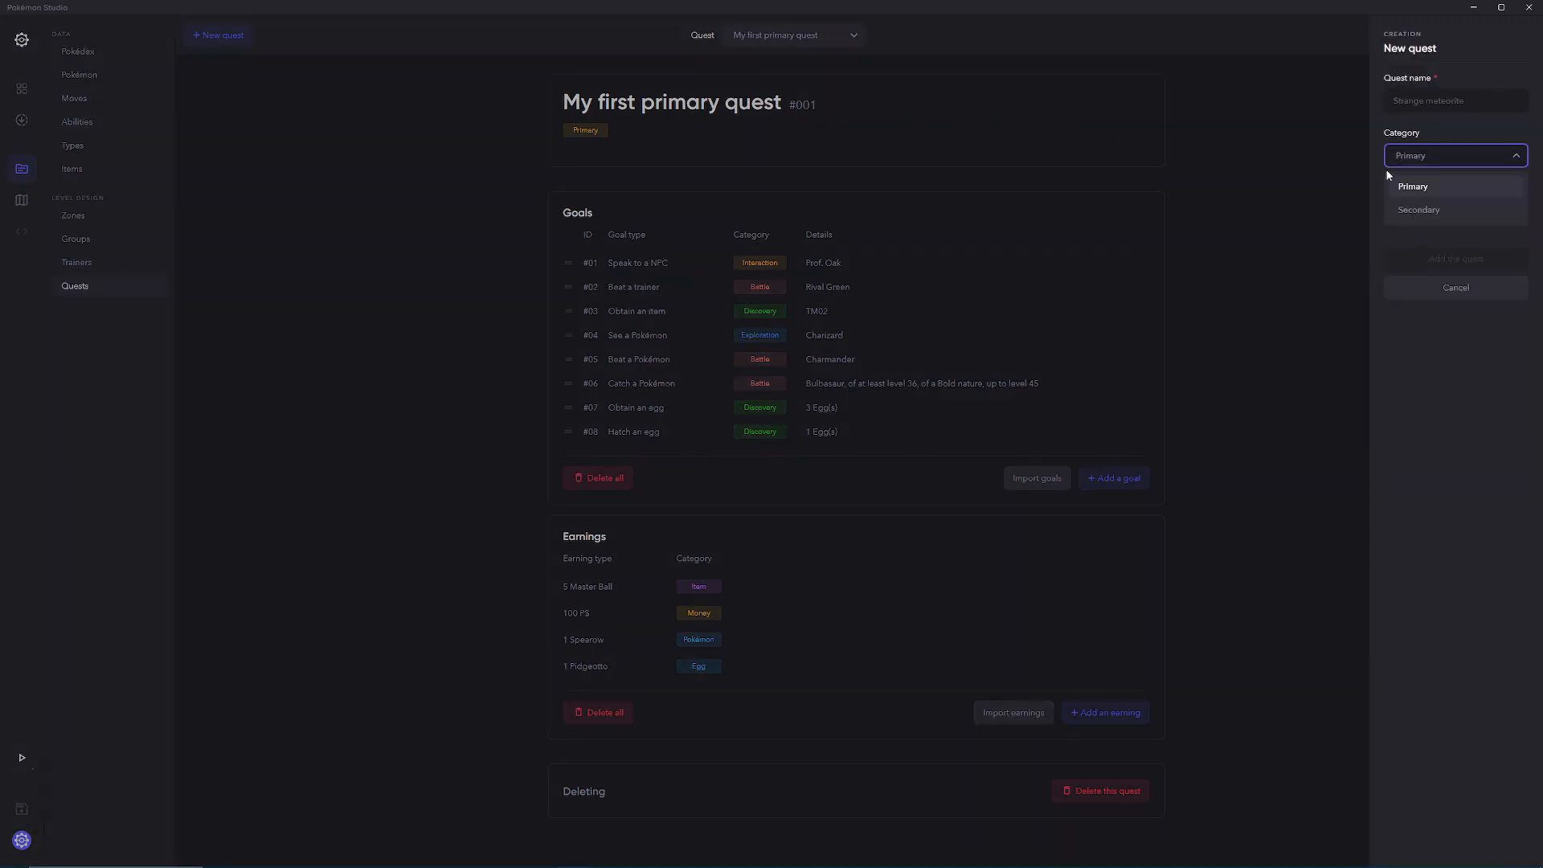
click(1434, 212)
click(1426, 100)
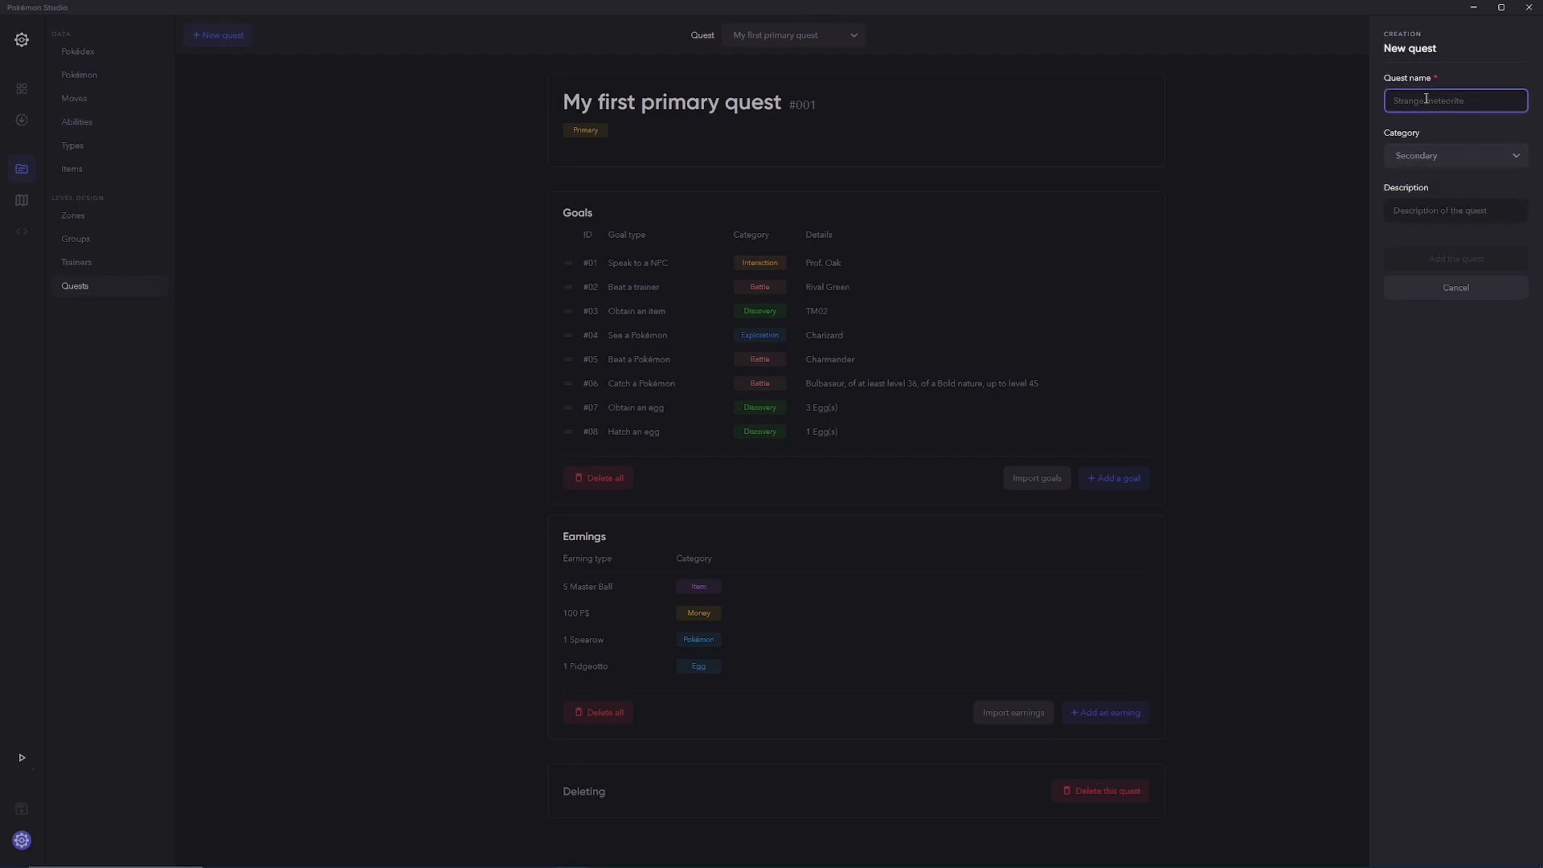
text(be)
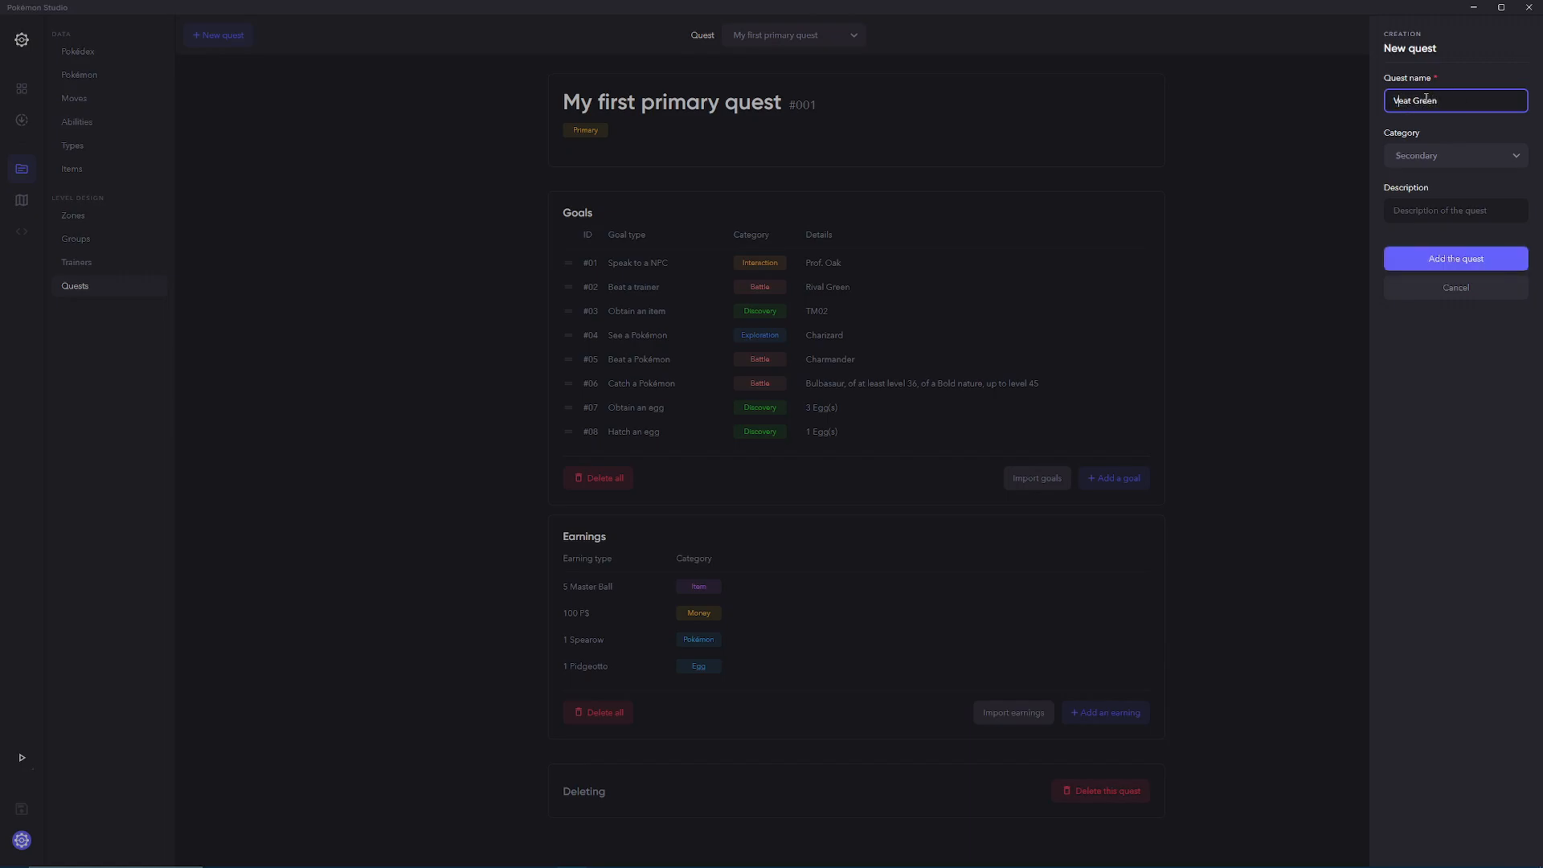
key(Home)
key(Delete)
text(B)
double_click(1426, 100)
text(R)
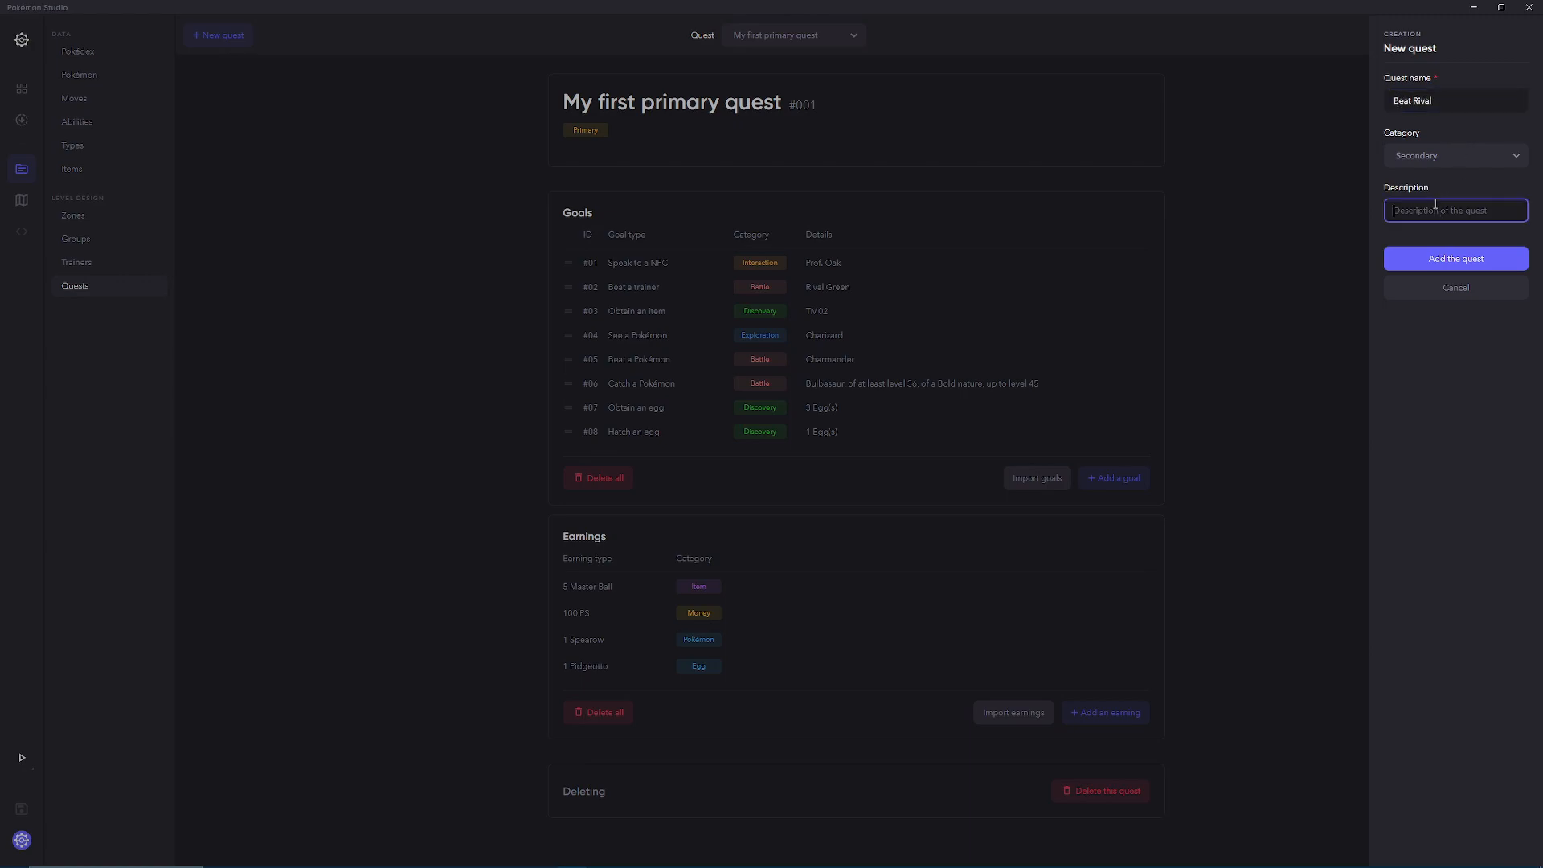
click(1447, 256)
Step: Add a "Beat a trainer" goal for the trainer "Rival Green" to the Beat Rival quest
click(1102, 282)
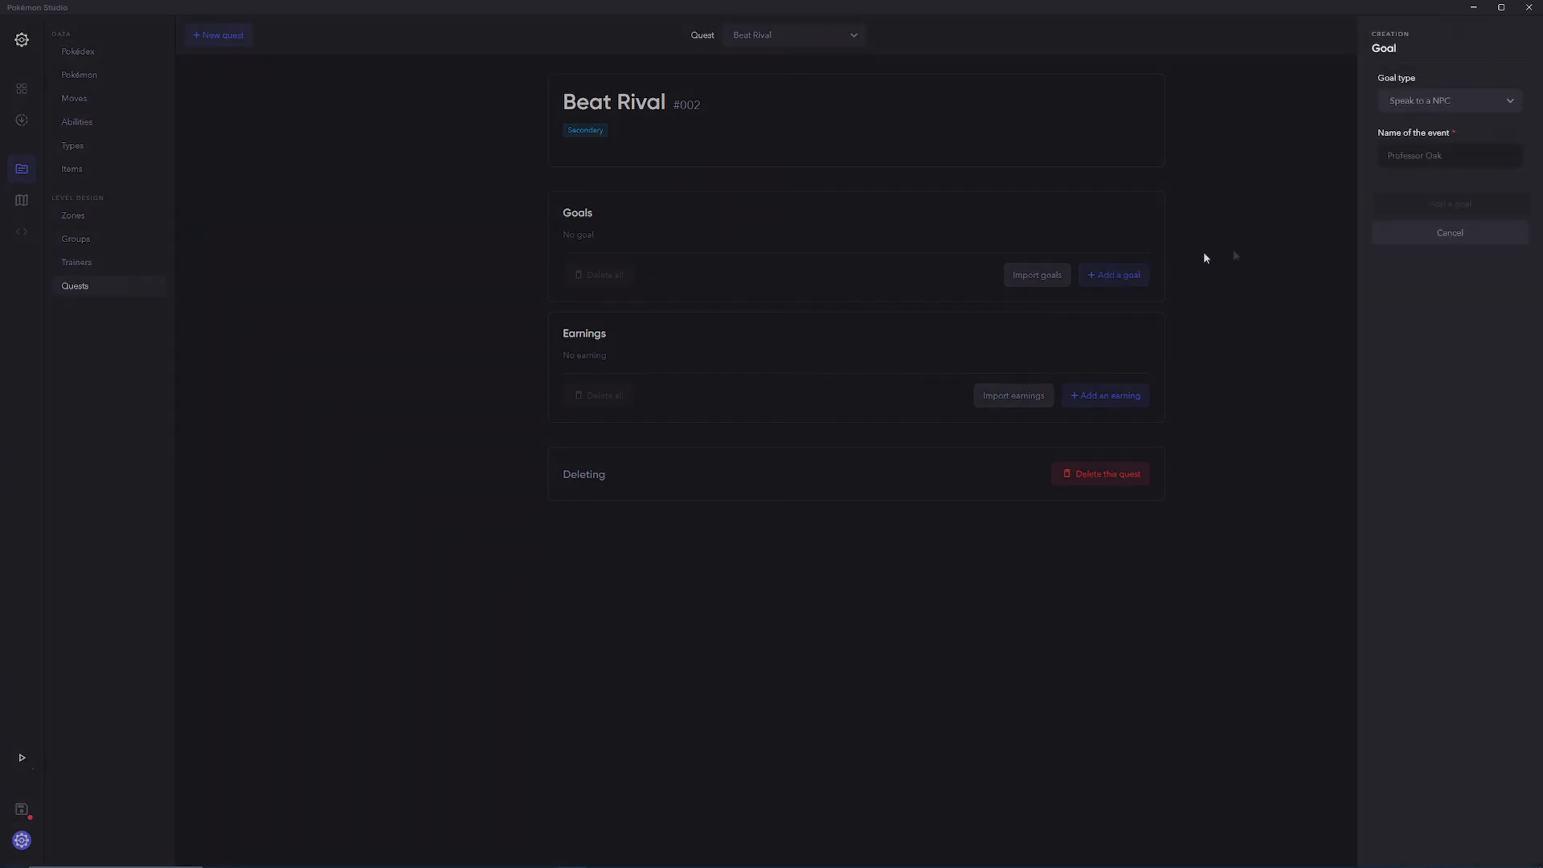
click(1430, 97)
click(1434, 159)
click(1432, 164)
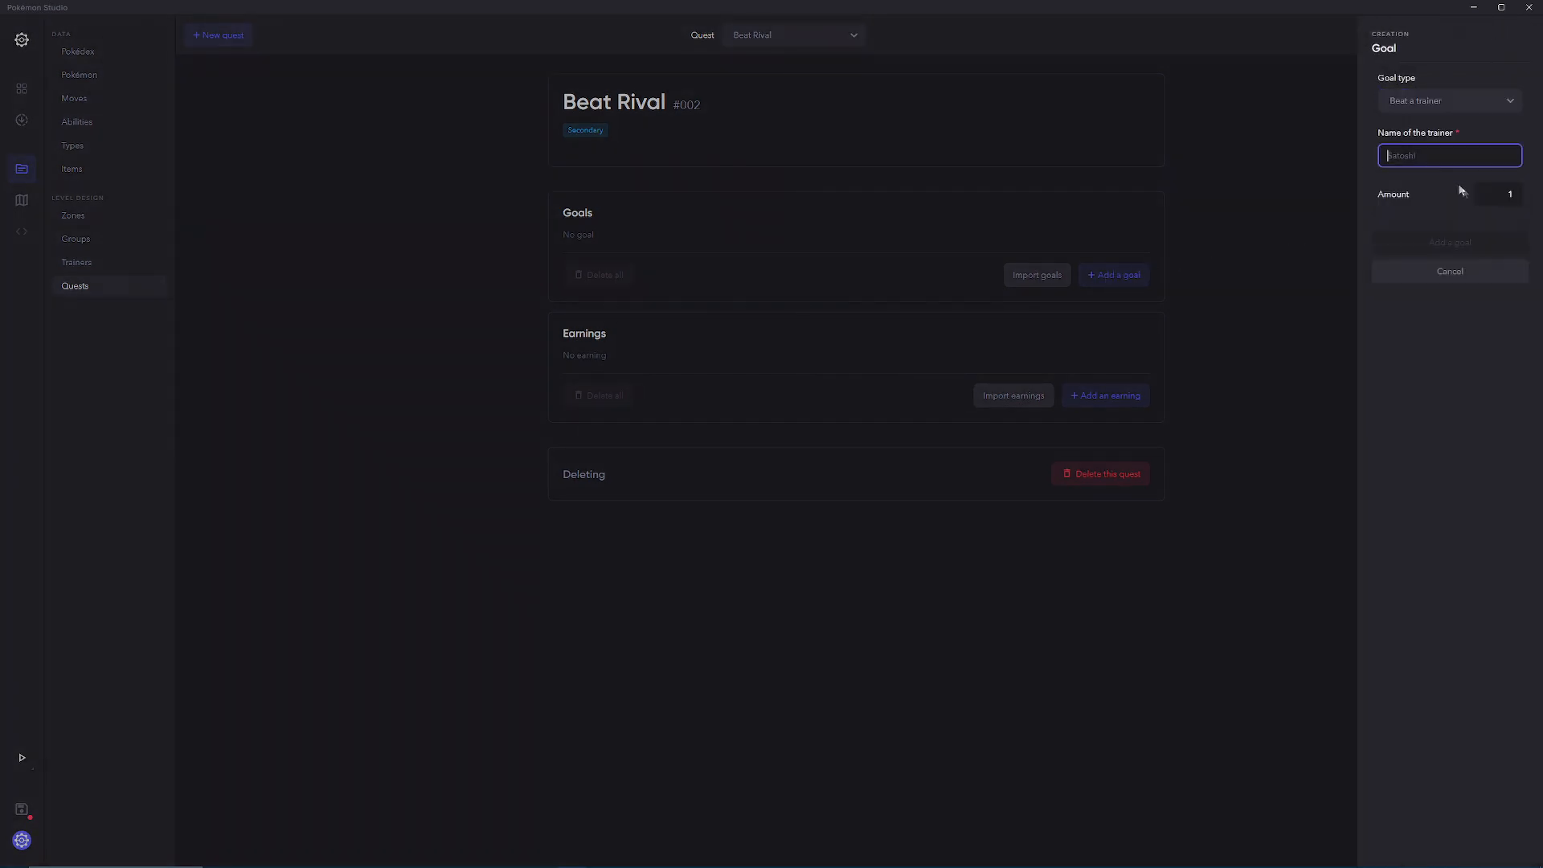
text(Green)
text(Rival)
click(1447, 241)
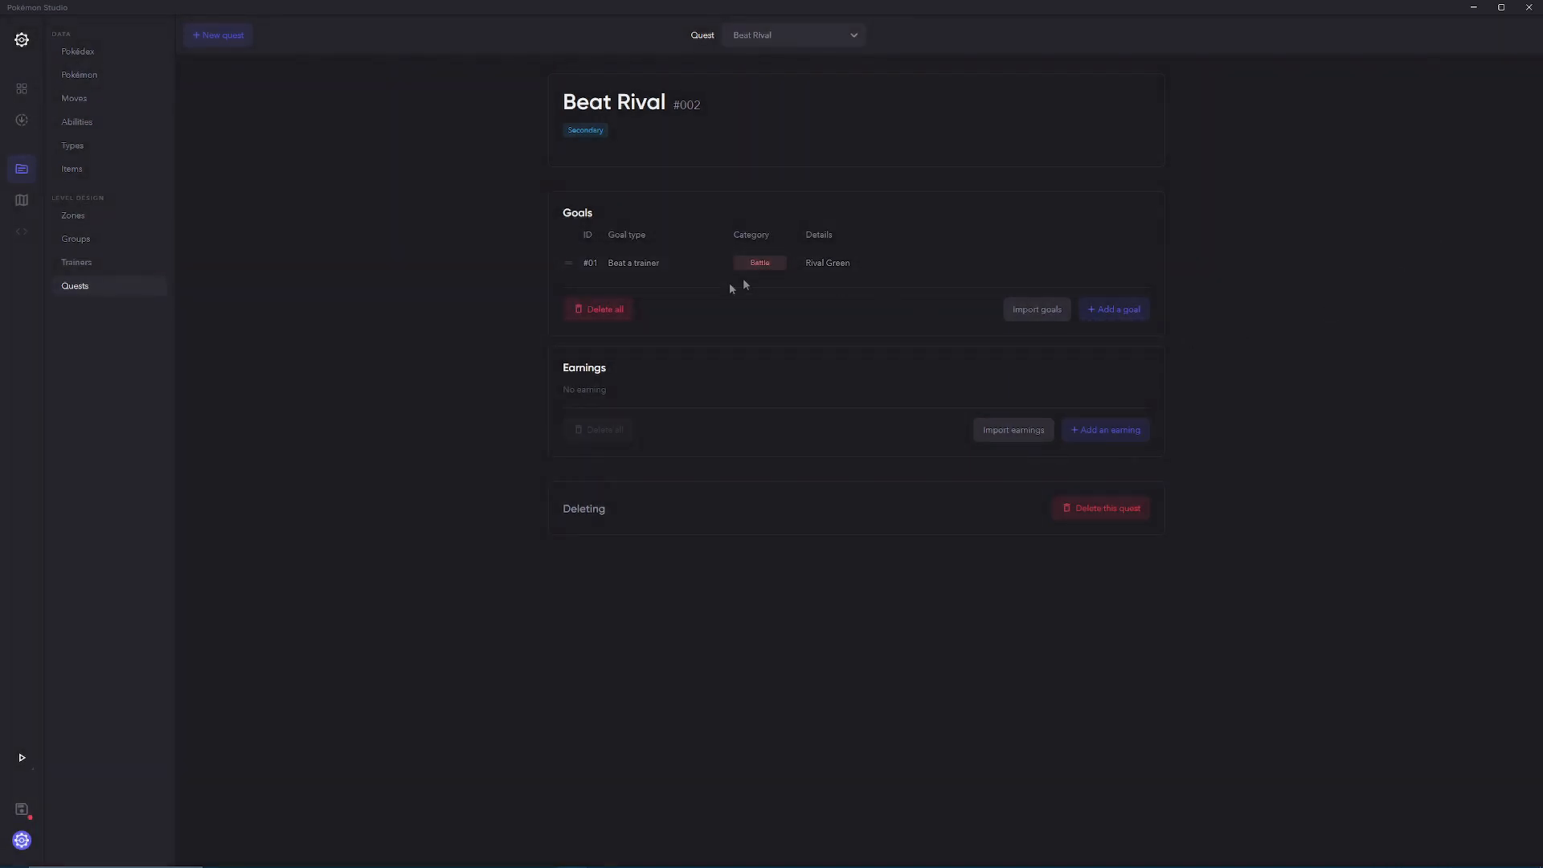
Step: Save the project and launch the game in debug mode
click(21, 809)
mouse_move(13, 762)
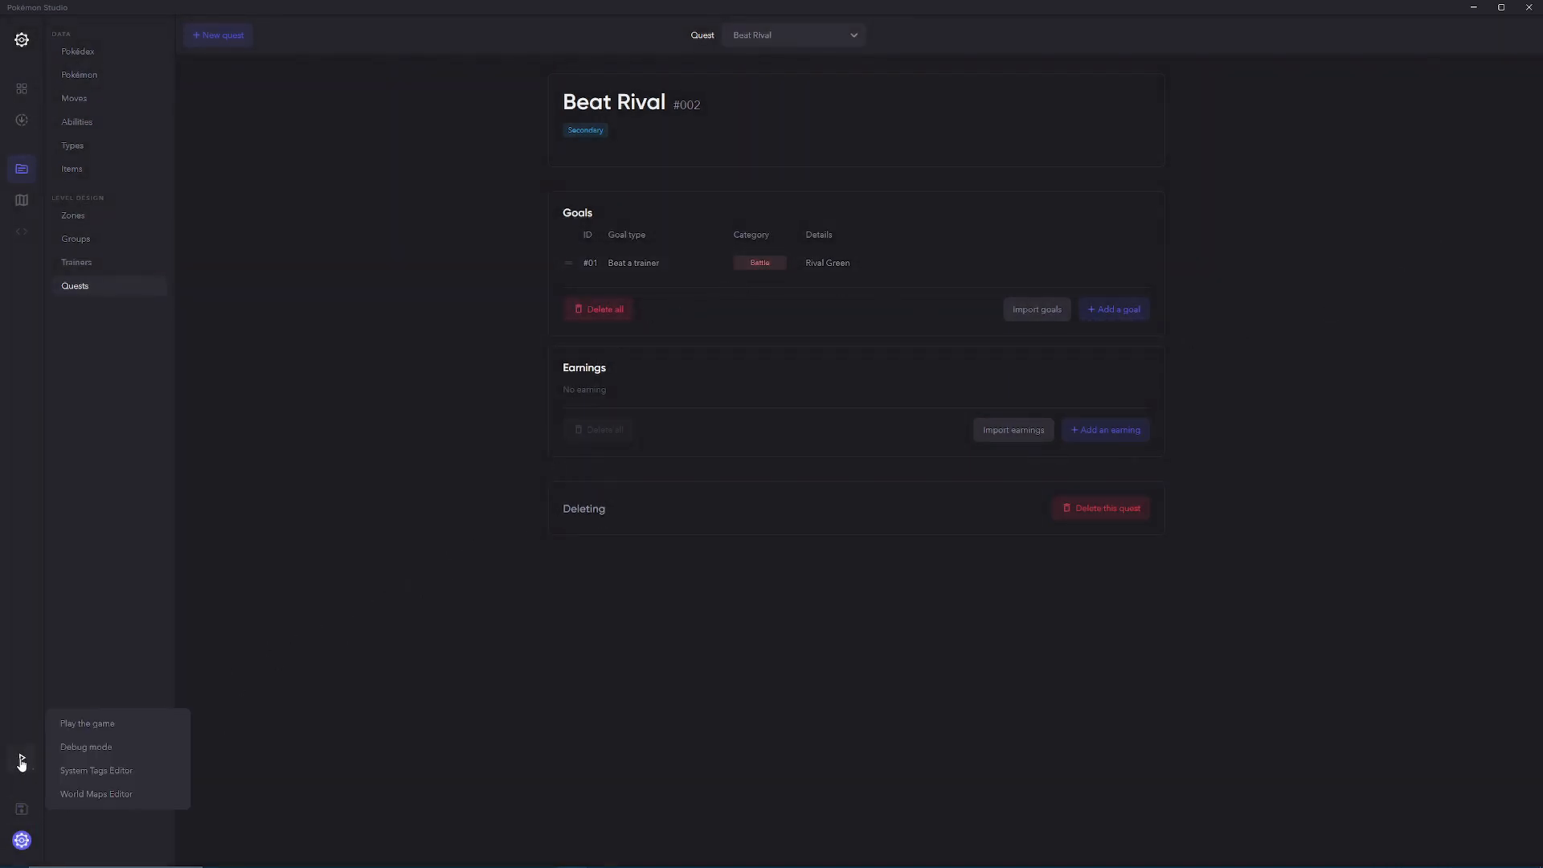
click(96, 750)
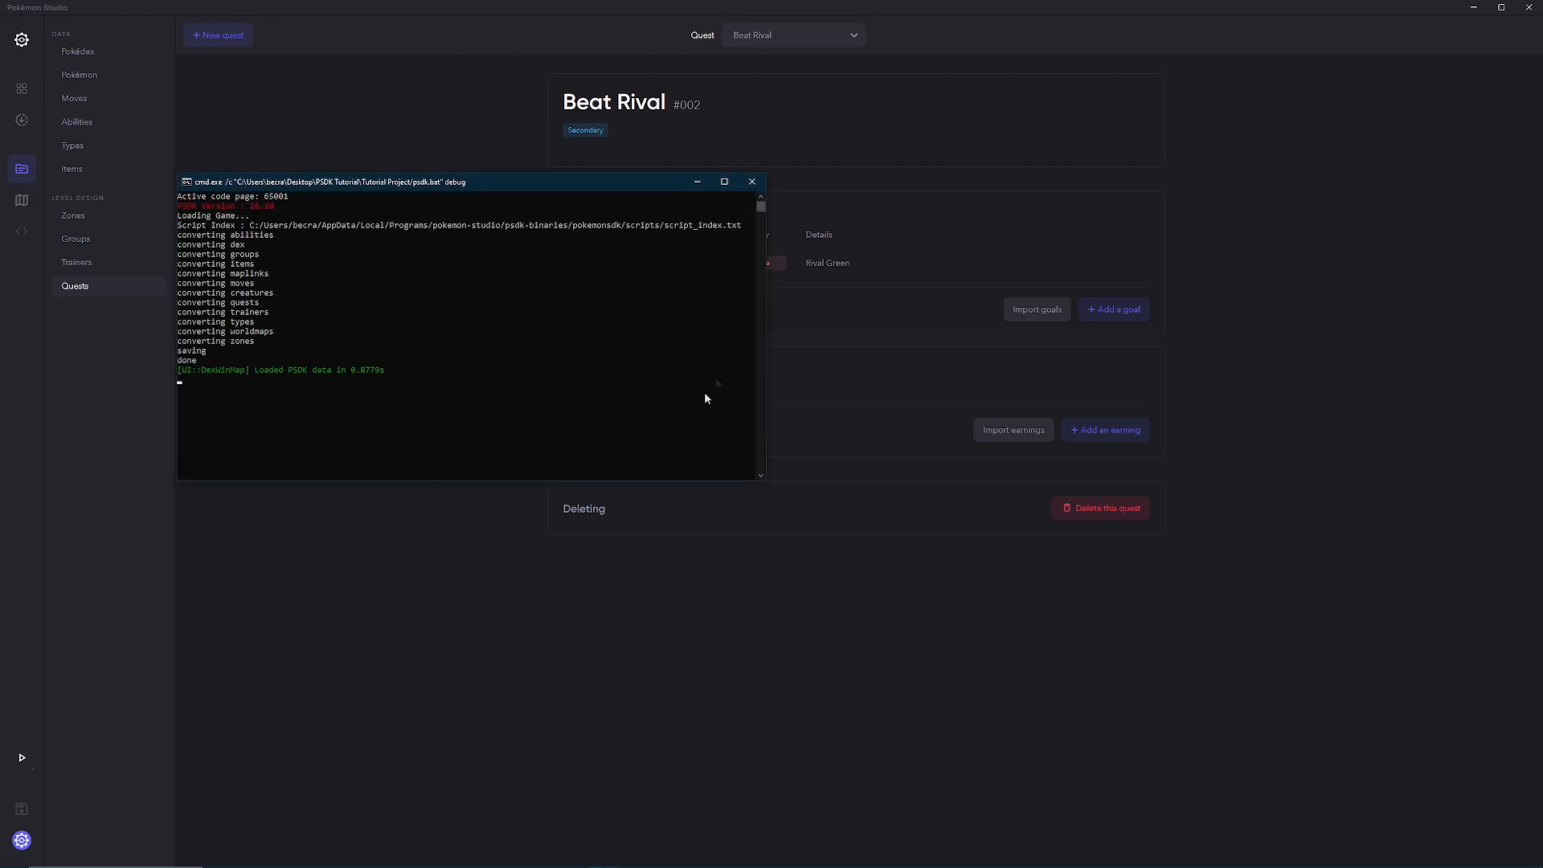
scroll(432, 402, up, 1)
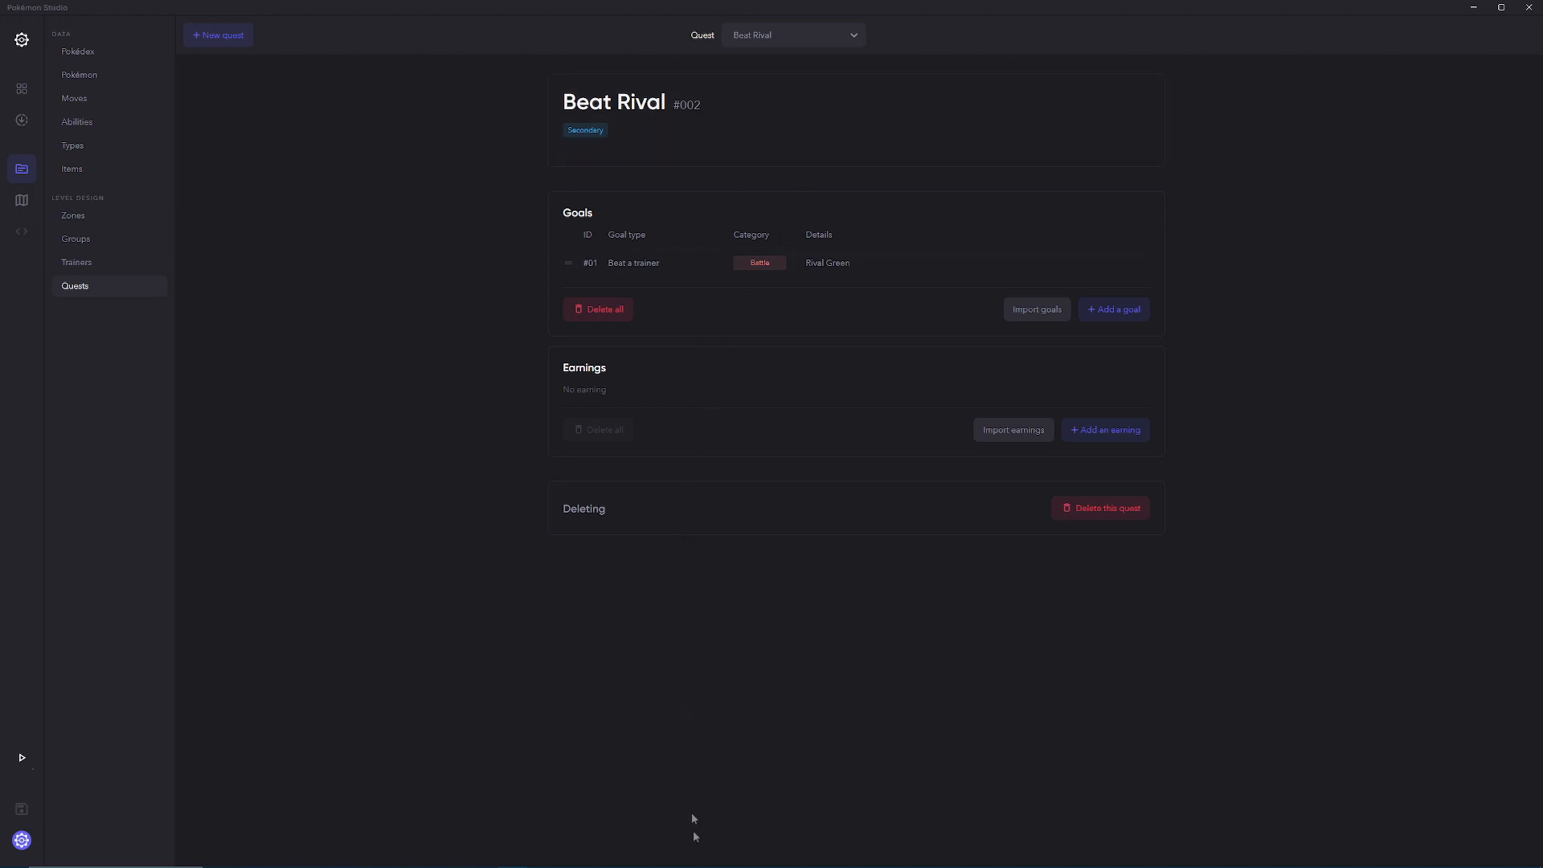
Step: Switch to RPG Maker XP and open the tutorial project there
mouse_move(630, 865)
right_click(482, 855)
click(475, 791)
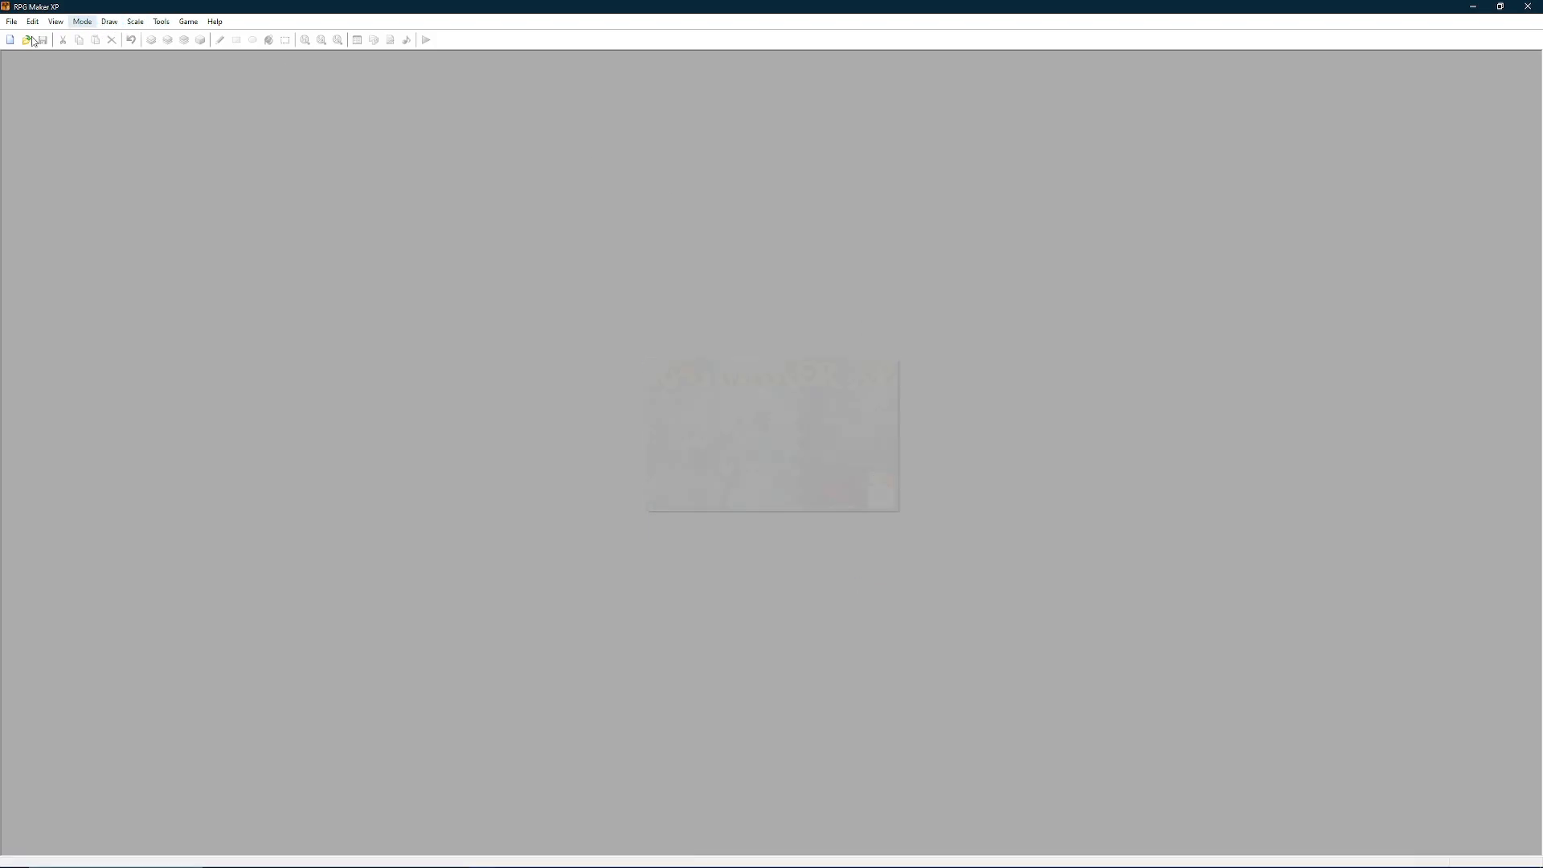
click(31, 40)
double_click(752, 478)
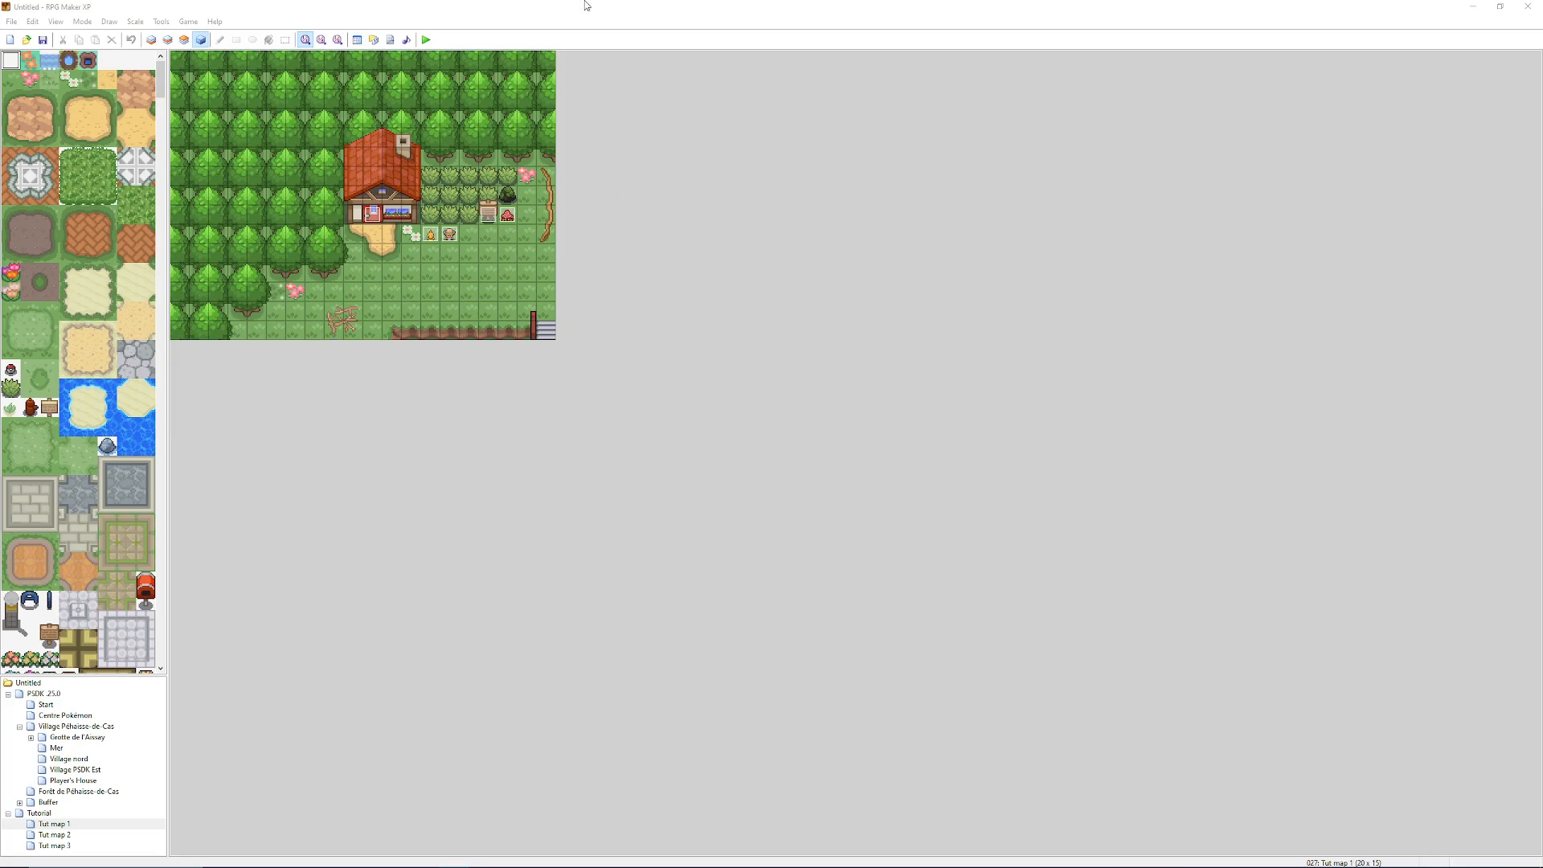
double_click(469, 234)
key(Escape)
Step: Switch to File Explorer and launch extendtext.exe from the Tutorial Project folder
click(424, 855)
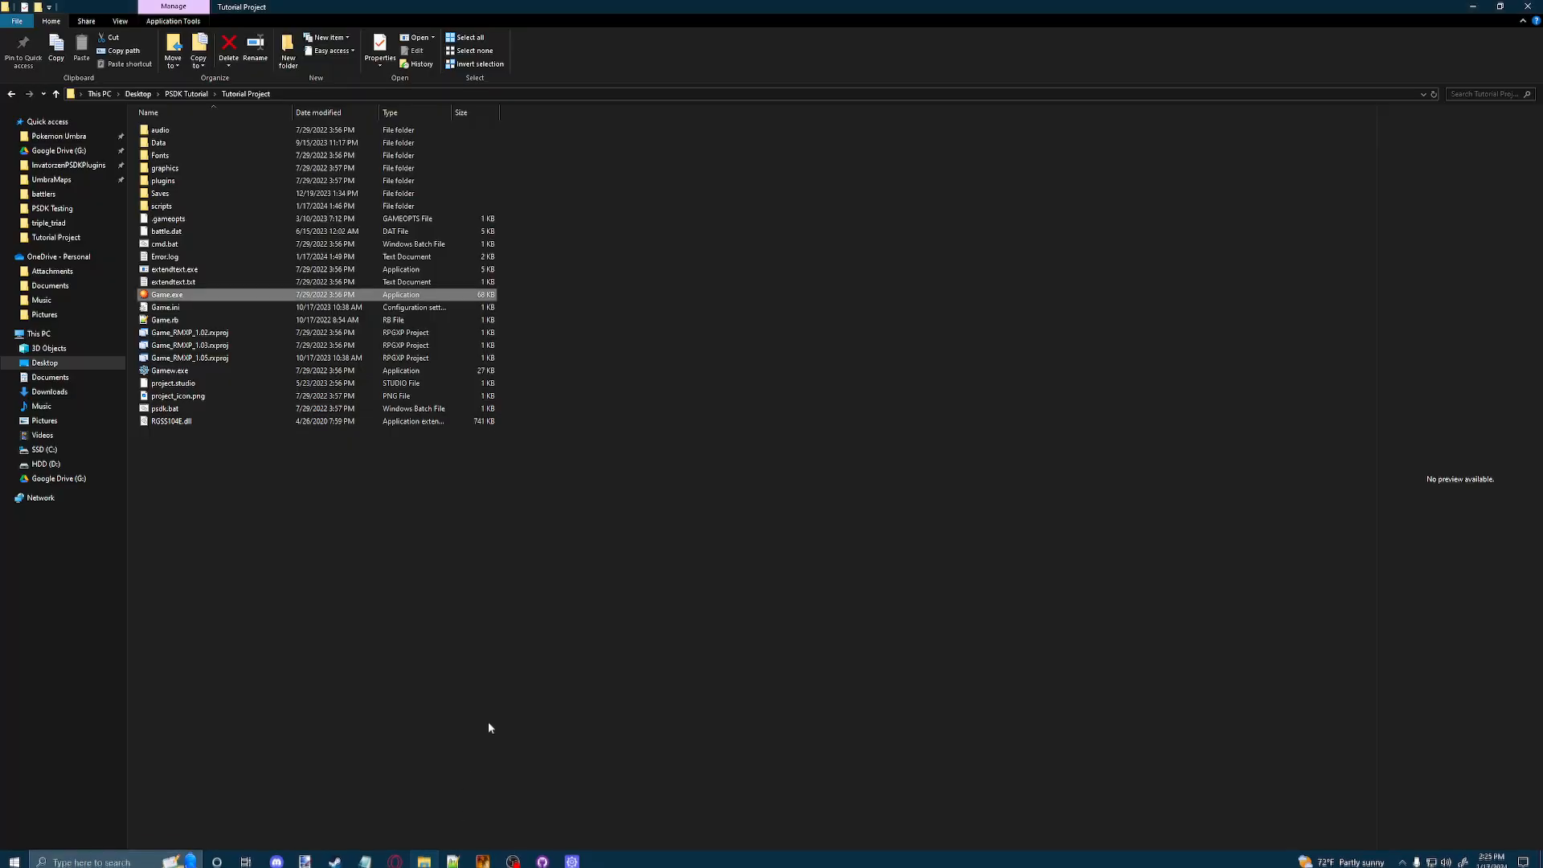
click(173, 272)
Step: Switch to the browser and look through the Managing Quests help page for the quest start, goal validation and reward commands
mouse_move(500, 866)
click(404, 857)
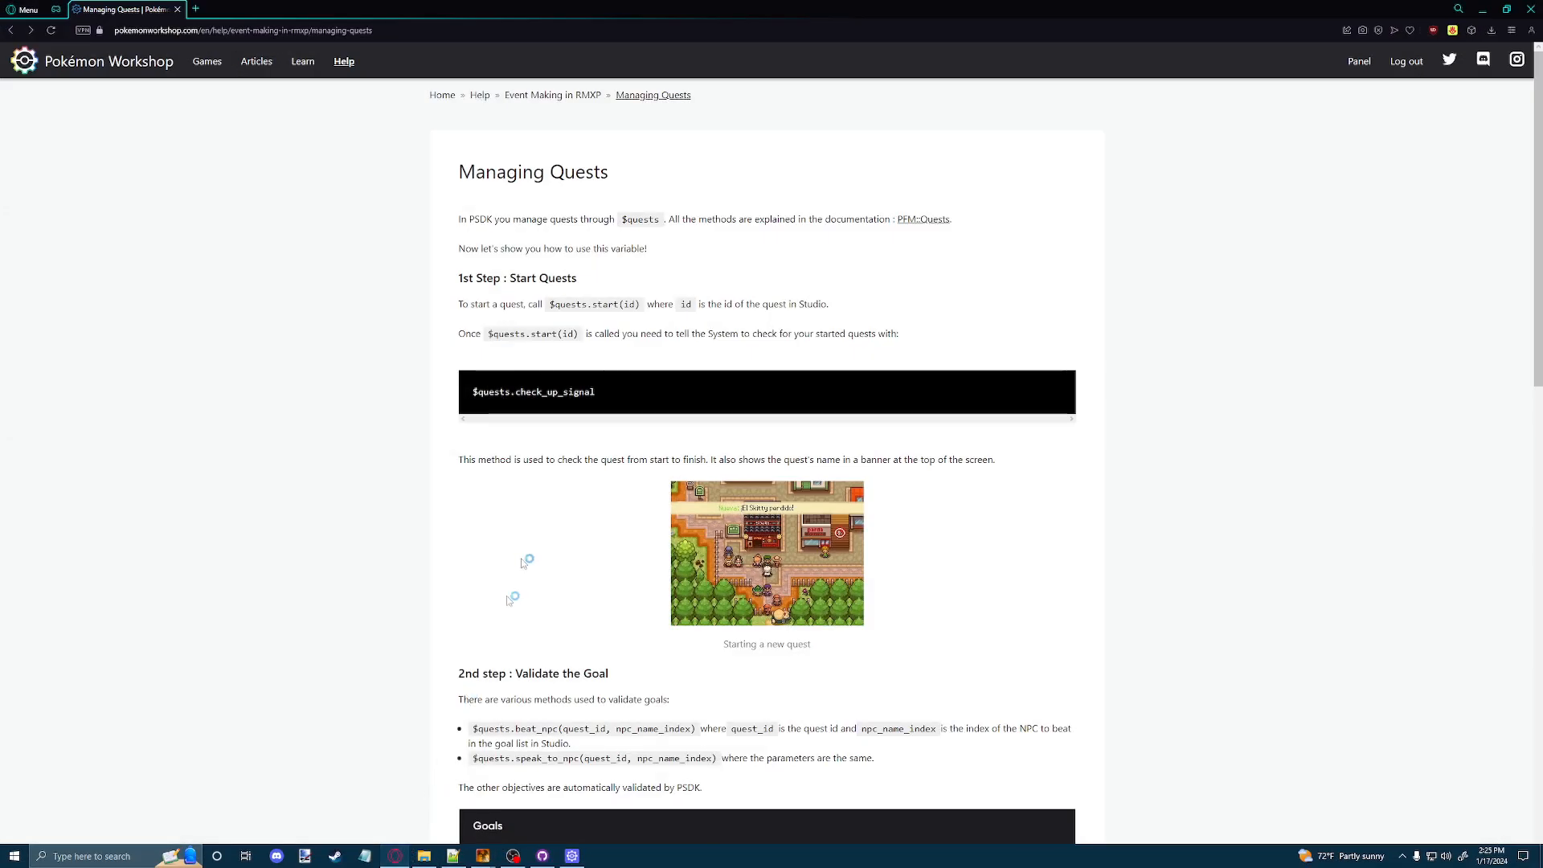
scroll(706, 377, down, 5)
scroll(707, 374, down, 9)
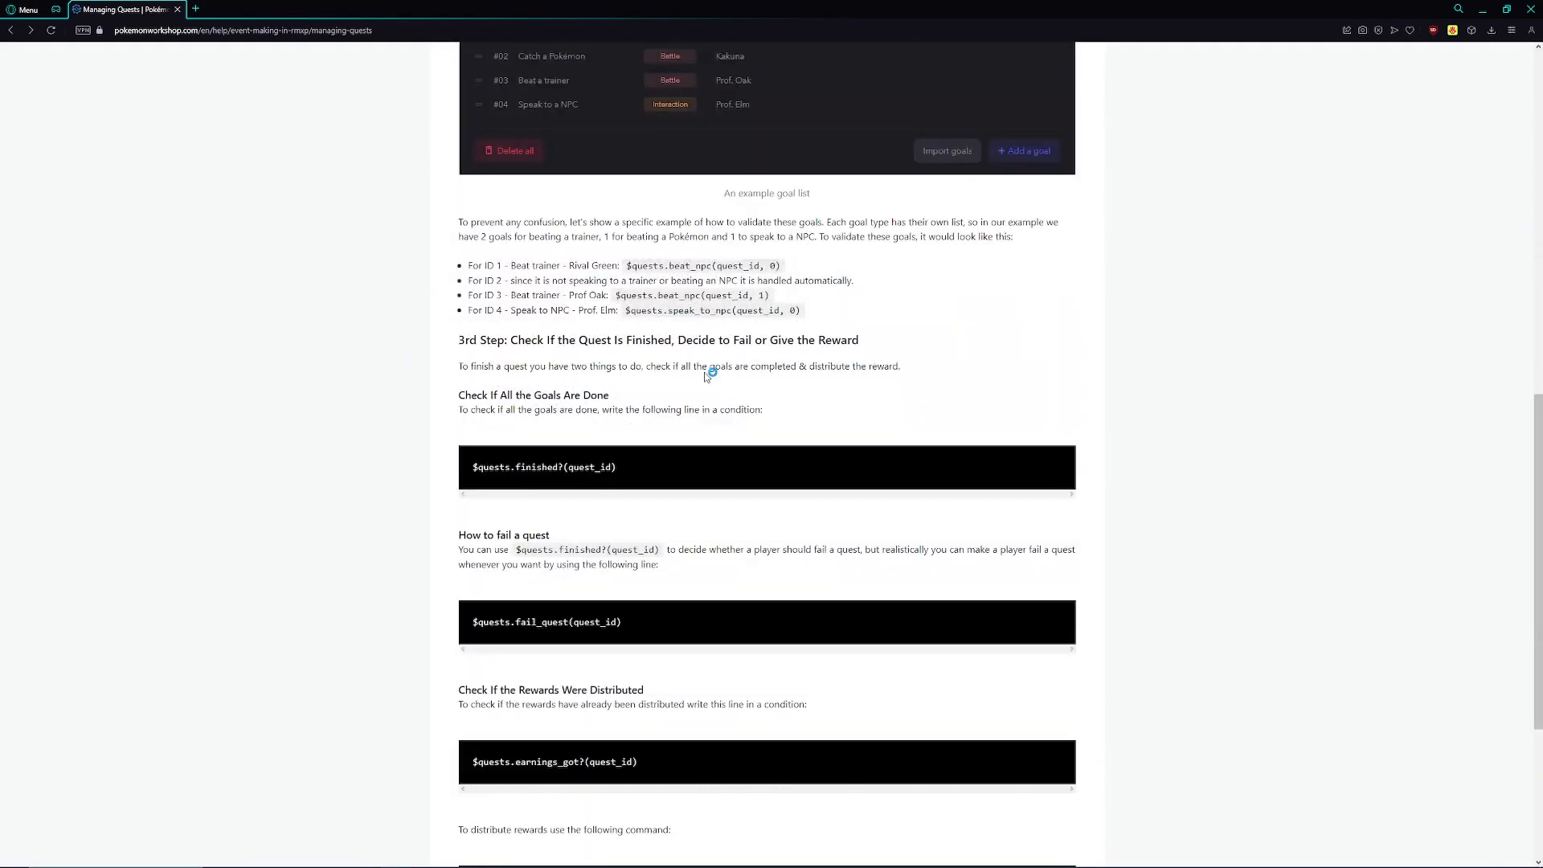
scroll(560, 524, up, 9)
scroll(561, 524, up, 5)
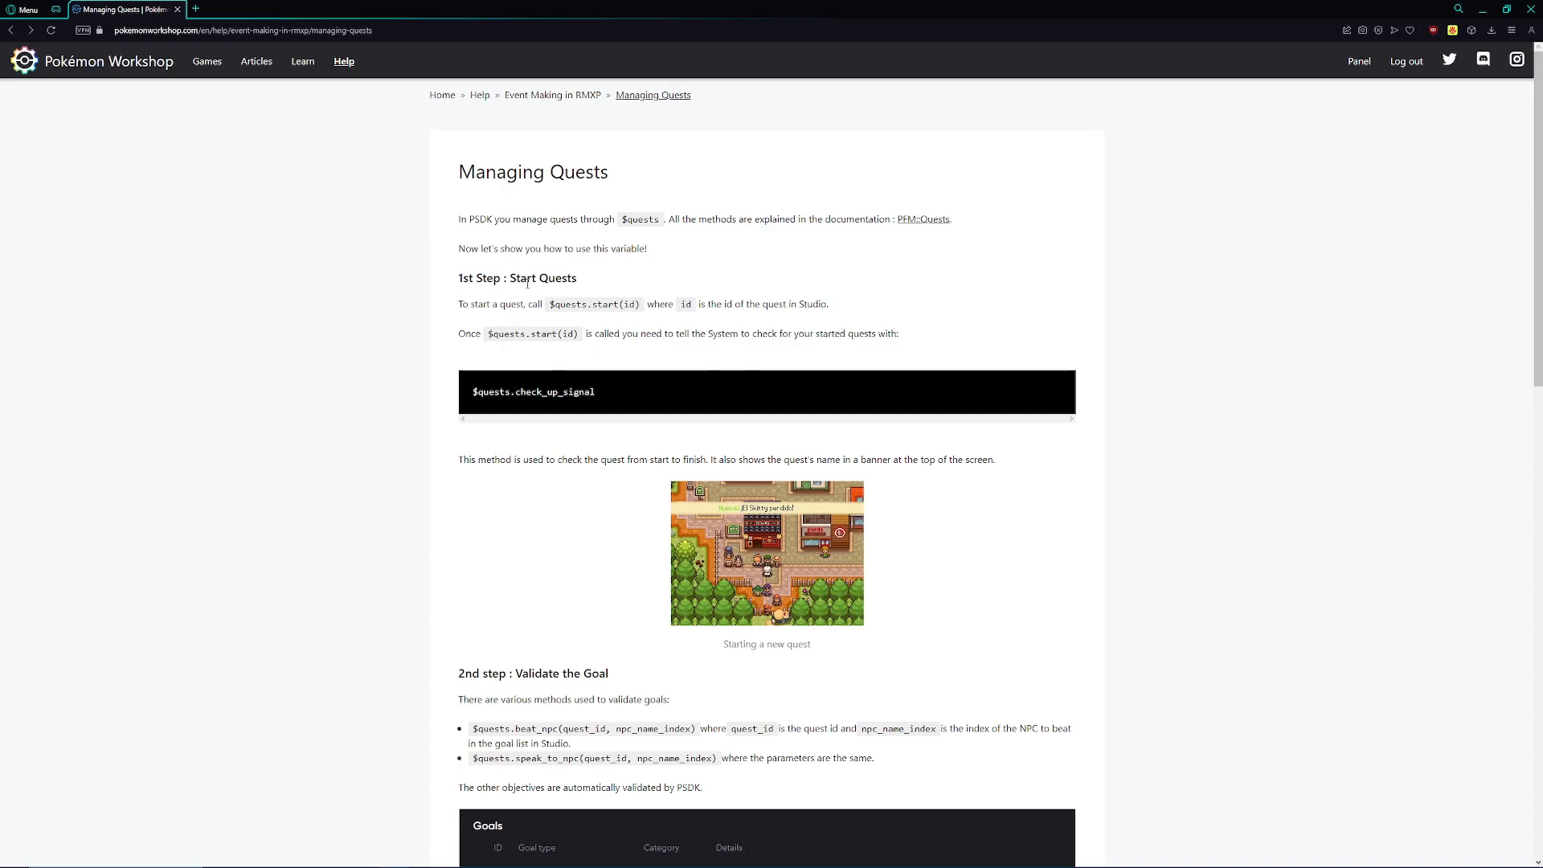
Step: Read the help page's sections on checking for started quests and validating goals, and view the quest banner example image
drag(512, 392, 594, 395)
scroll(563, 440, down, 1)
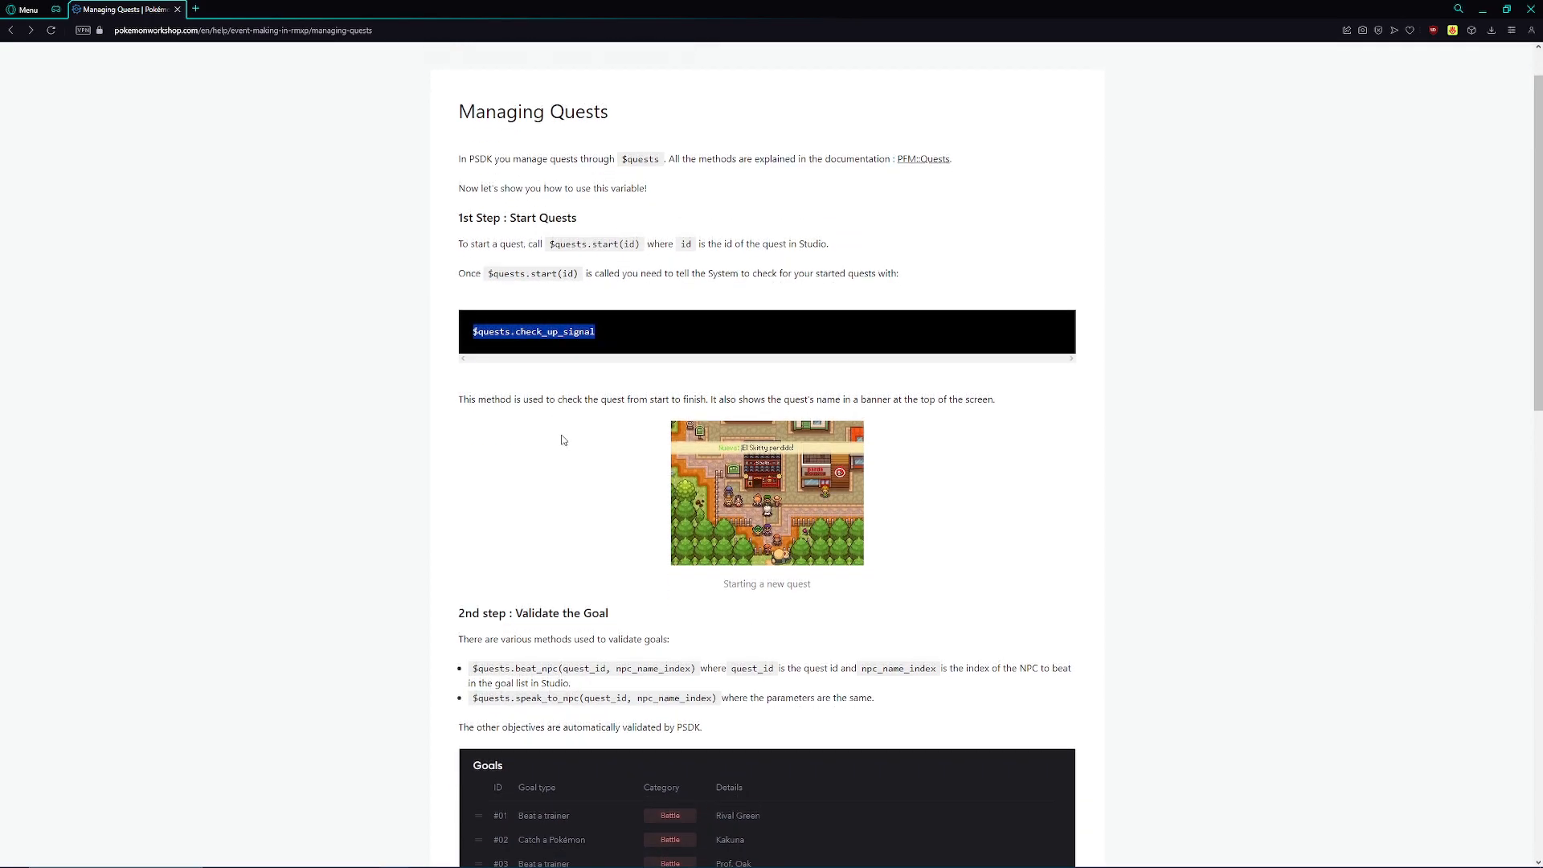
click(562, 440)
scroll(563, 439, down, 2)
click(800, 400)
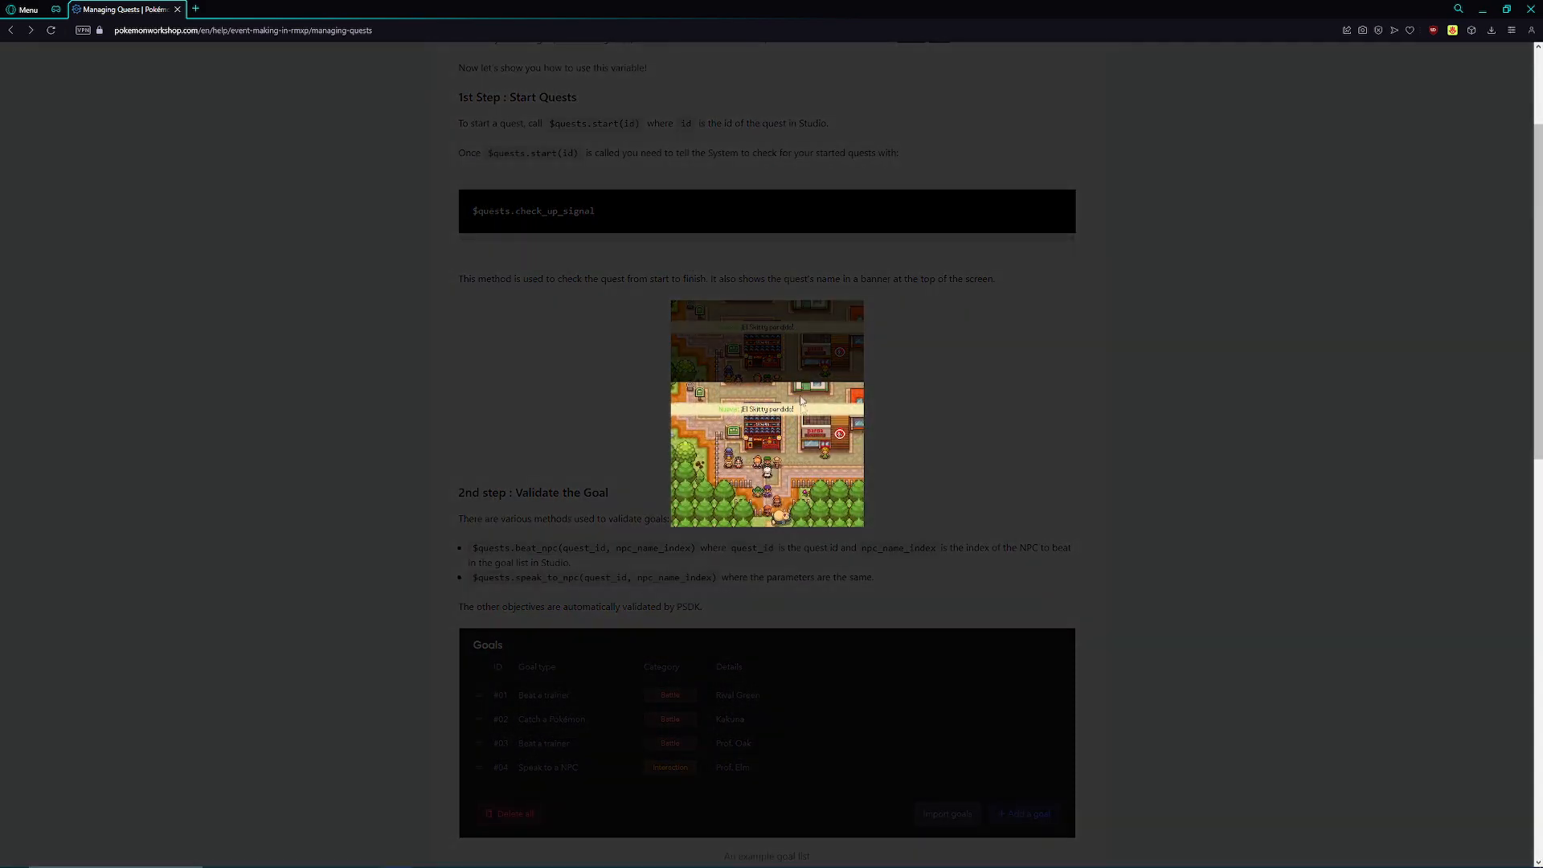
click(659, 421)
scroll(533, 390, down, 6)
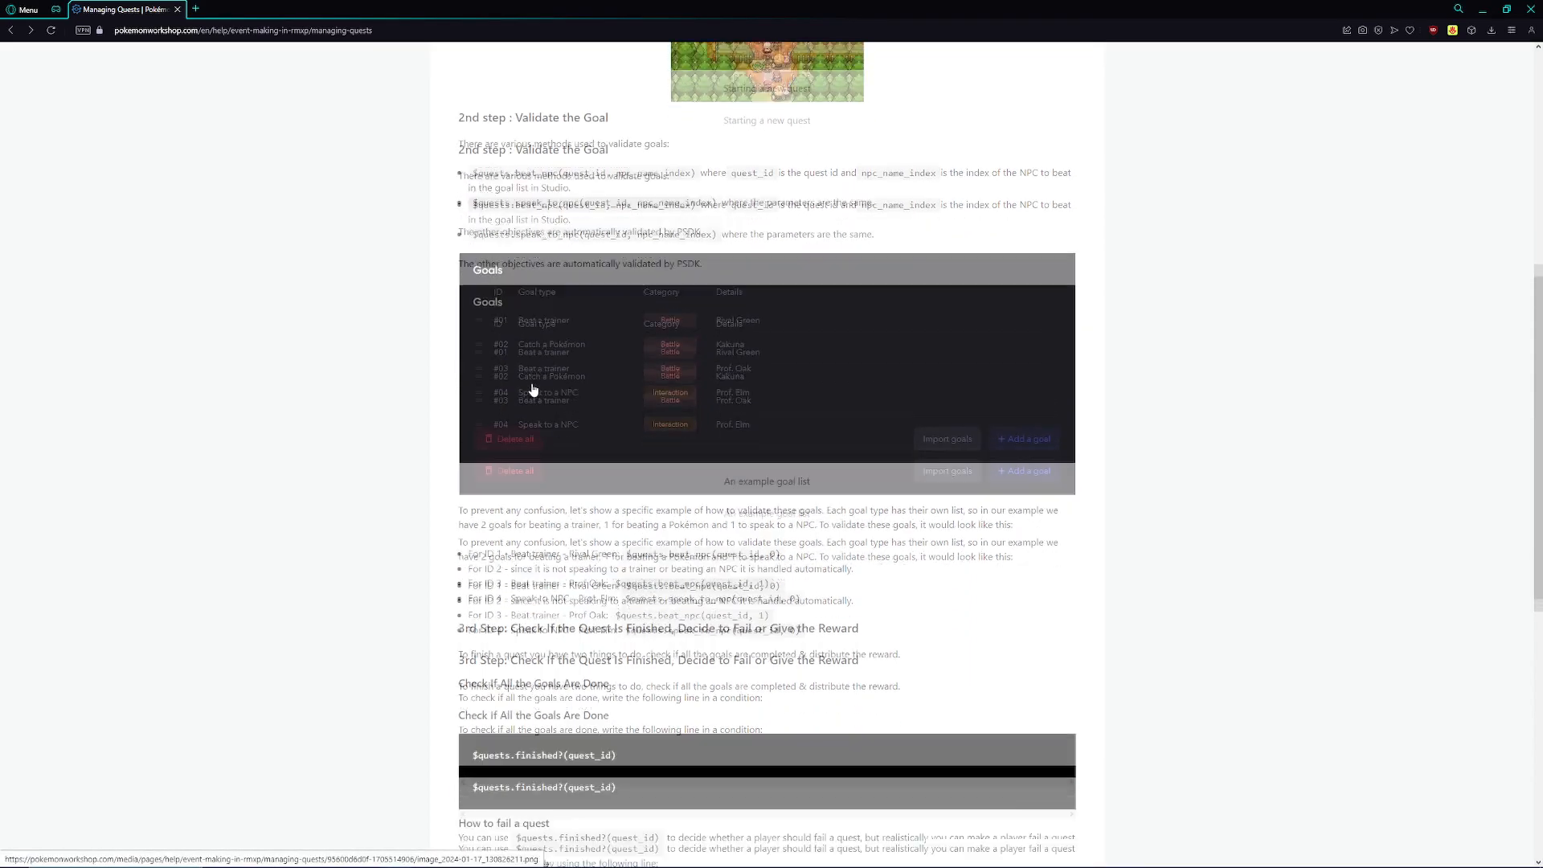
scroll(533, 390, down, 4)
scroll(539, 390, down, 1)
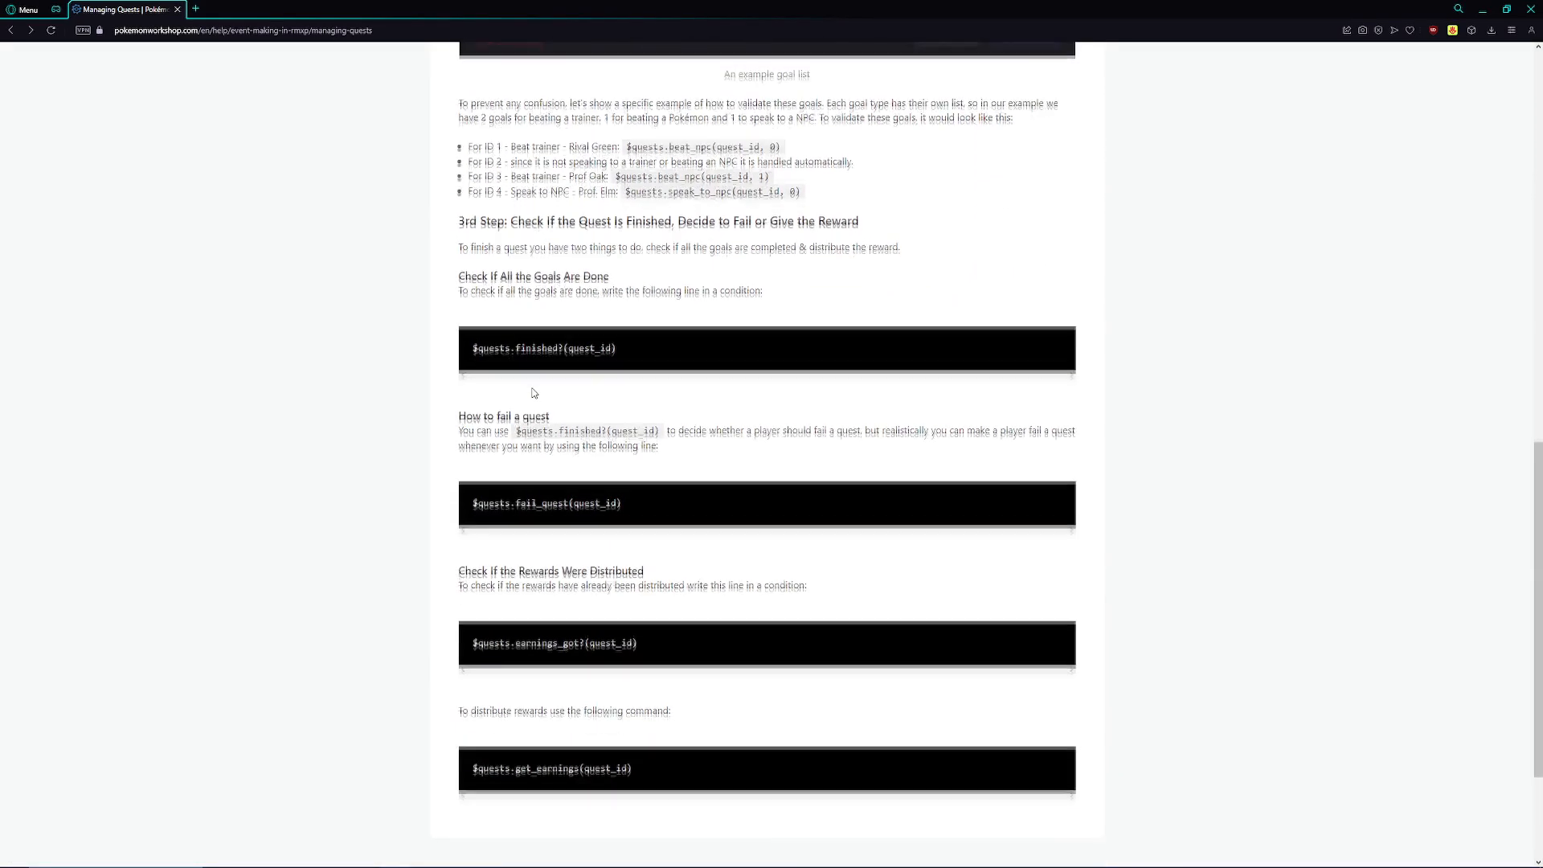
Step: Review the help page's commands for checking a finished quest, failing a quest, and checking and distributing rewards
drag(500, 347, 607, 343)
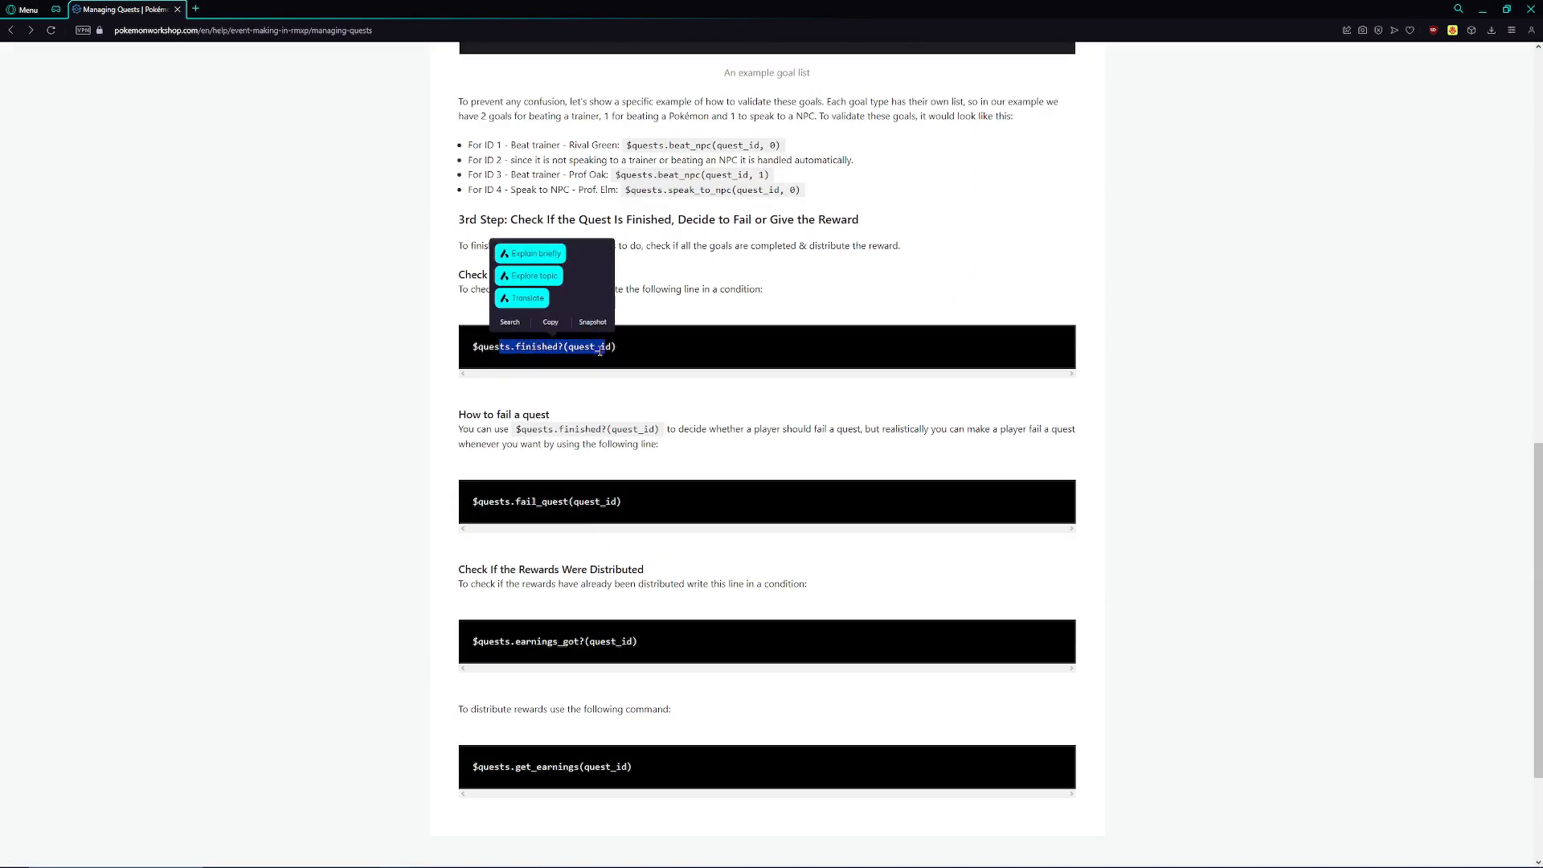
click(572, 390)
drag(502, 502, 646, 490)
scroll(646, 490, down, 1)
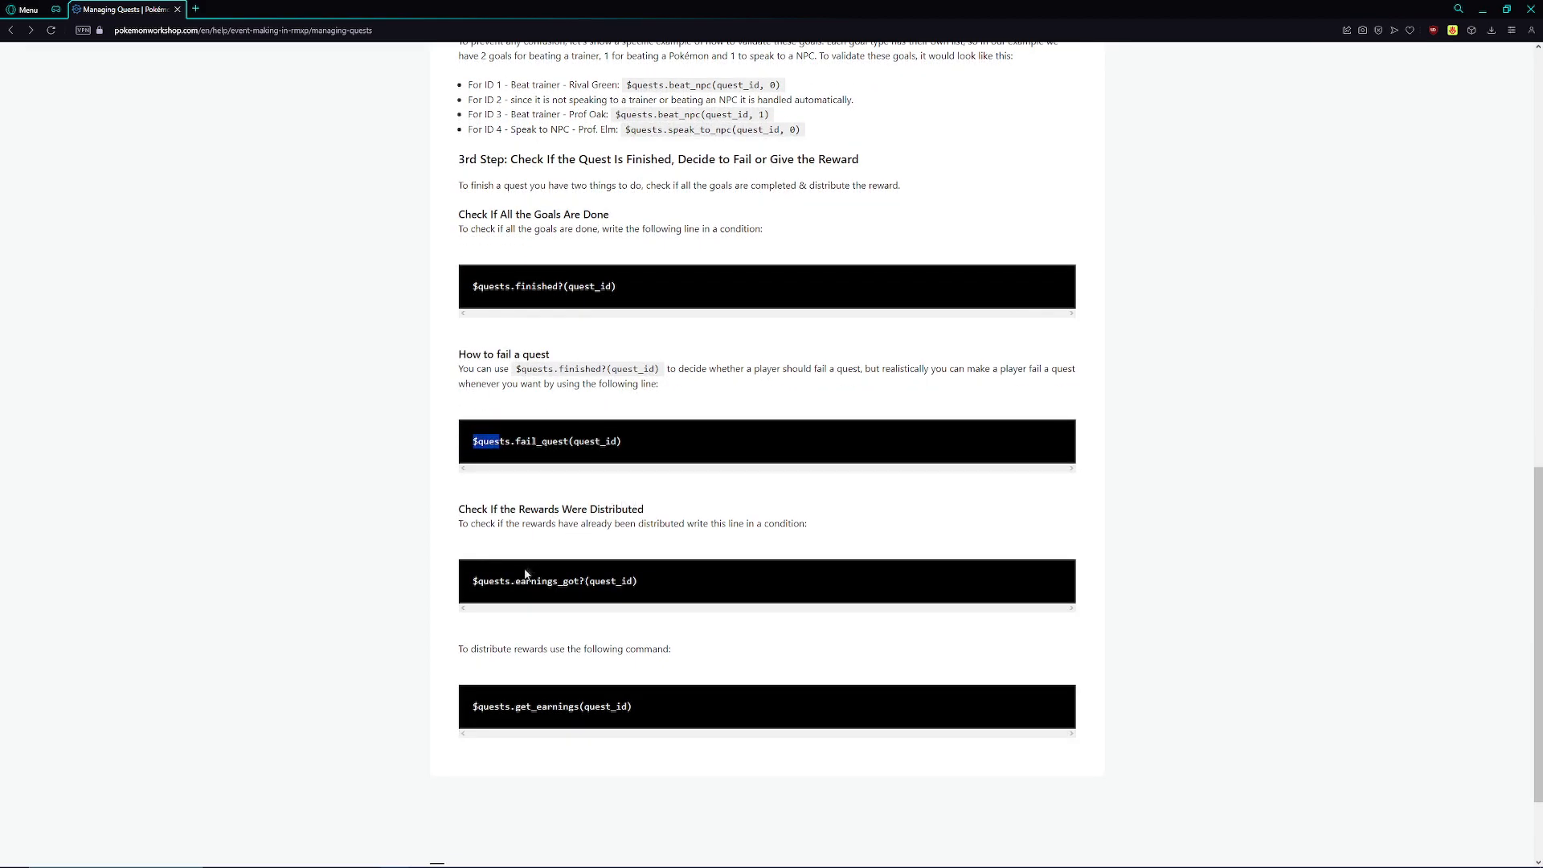
drag(539, 707, 669, 711)
drag(536, 581, 601, 581)
click(710, 586)
scroll(714, 575, up, 13)
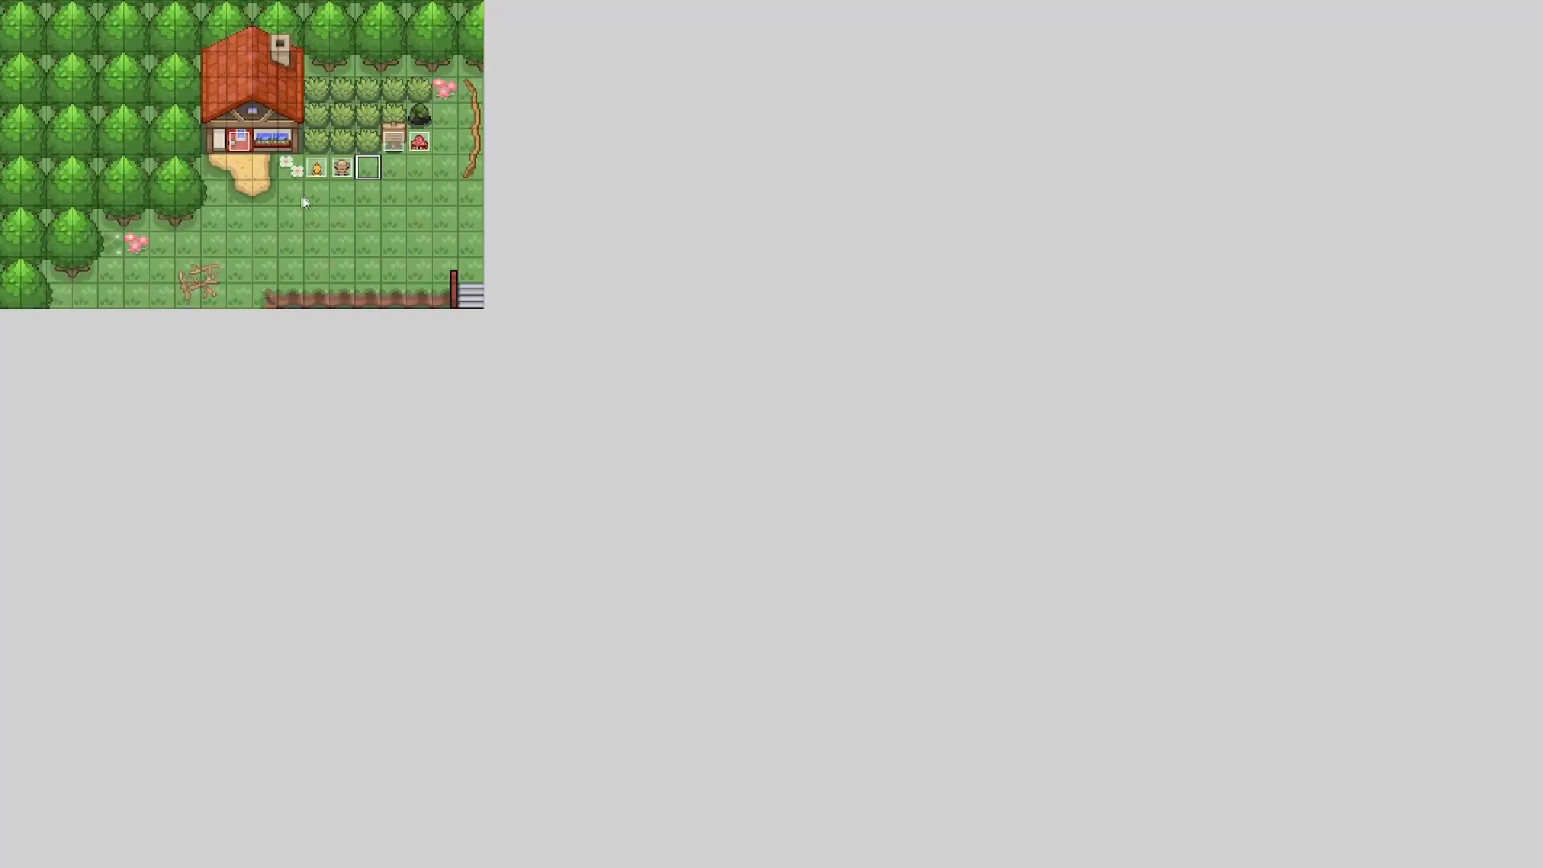
Step: Switch to RPG Maker XP and delete the two existing events in the grass beside the house
double_click(396, 169)
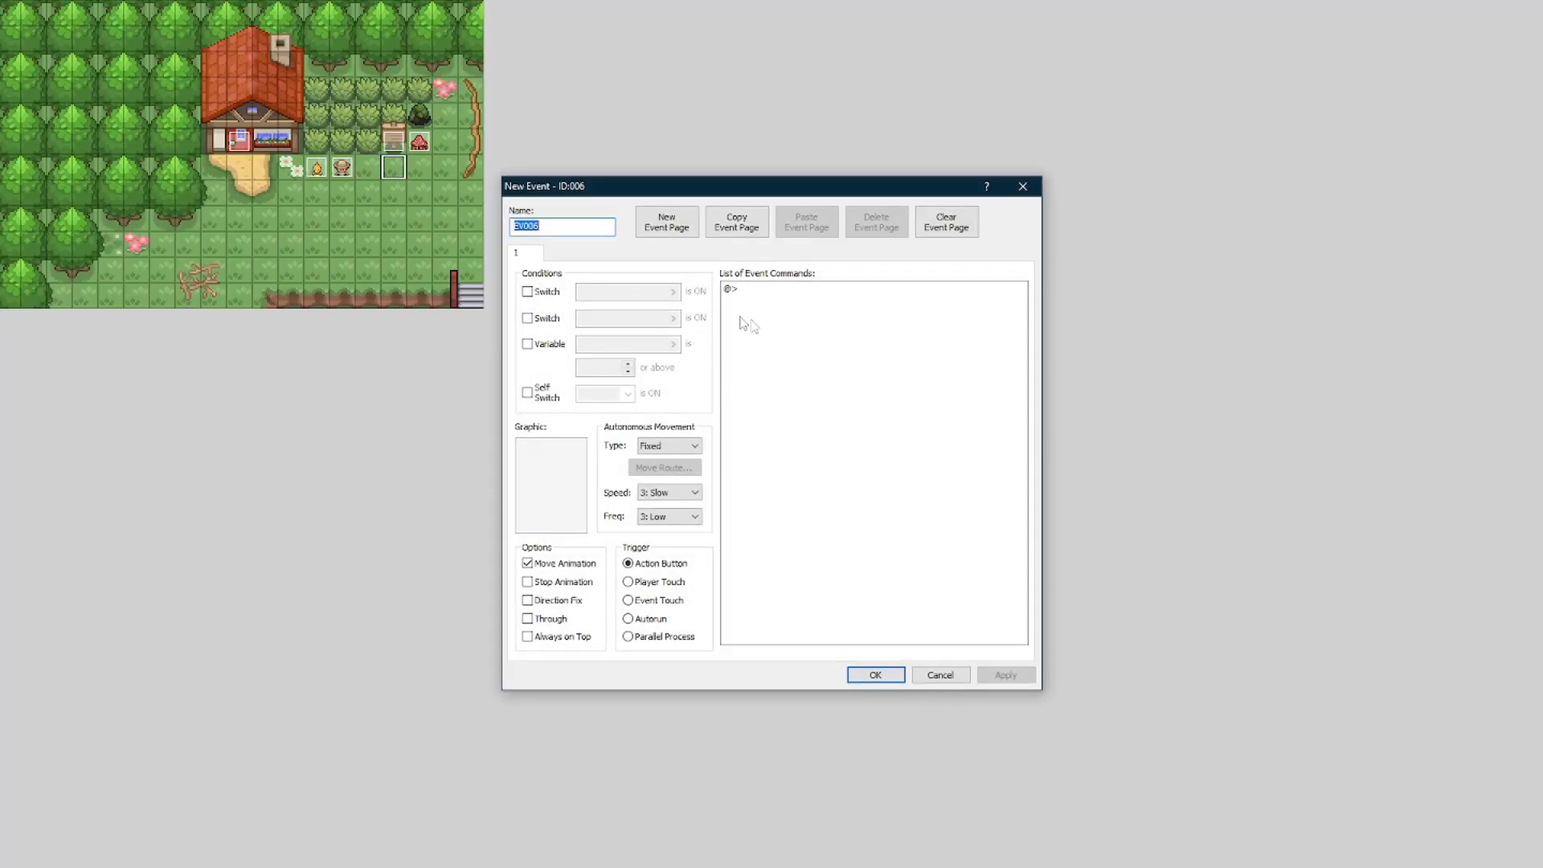
key(Escape)
click(346, 168)
key(Delete)
click(325, 168)
key(Delete)
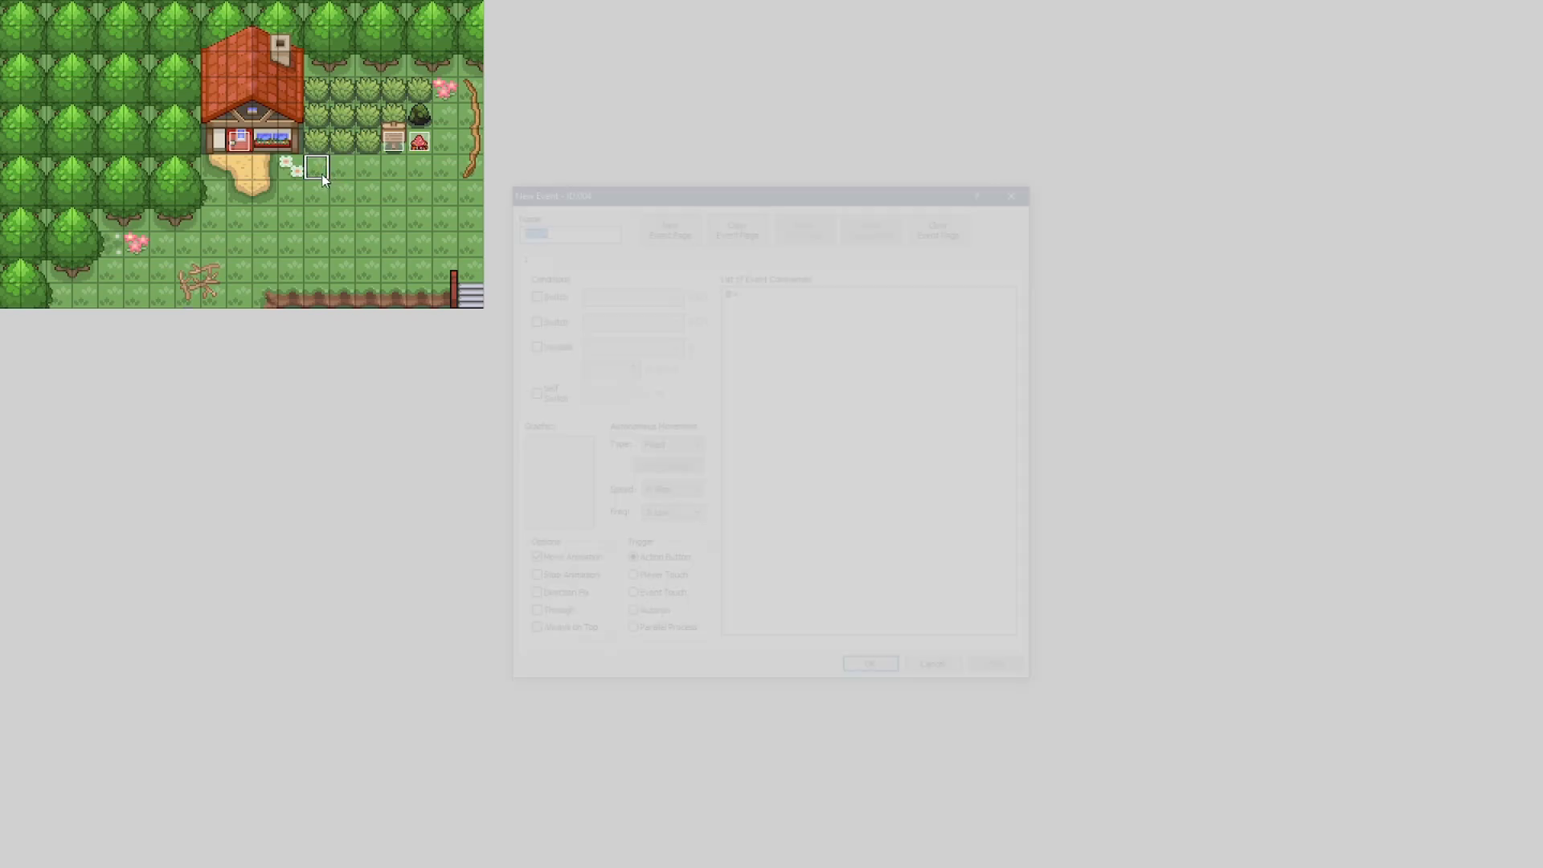
Step: Create a new event on the grass tile beside the white flowers and give it the canon_hgss character graphic
double_click(324, 180)
double_click(731, 289)
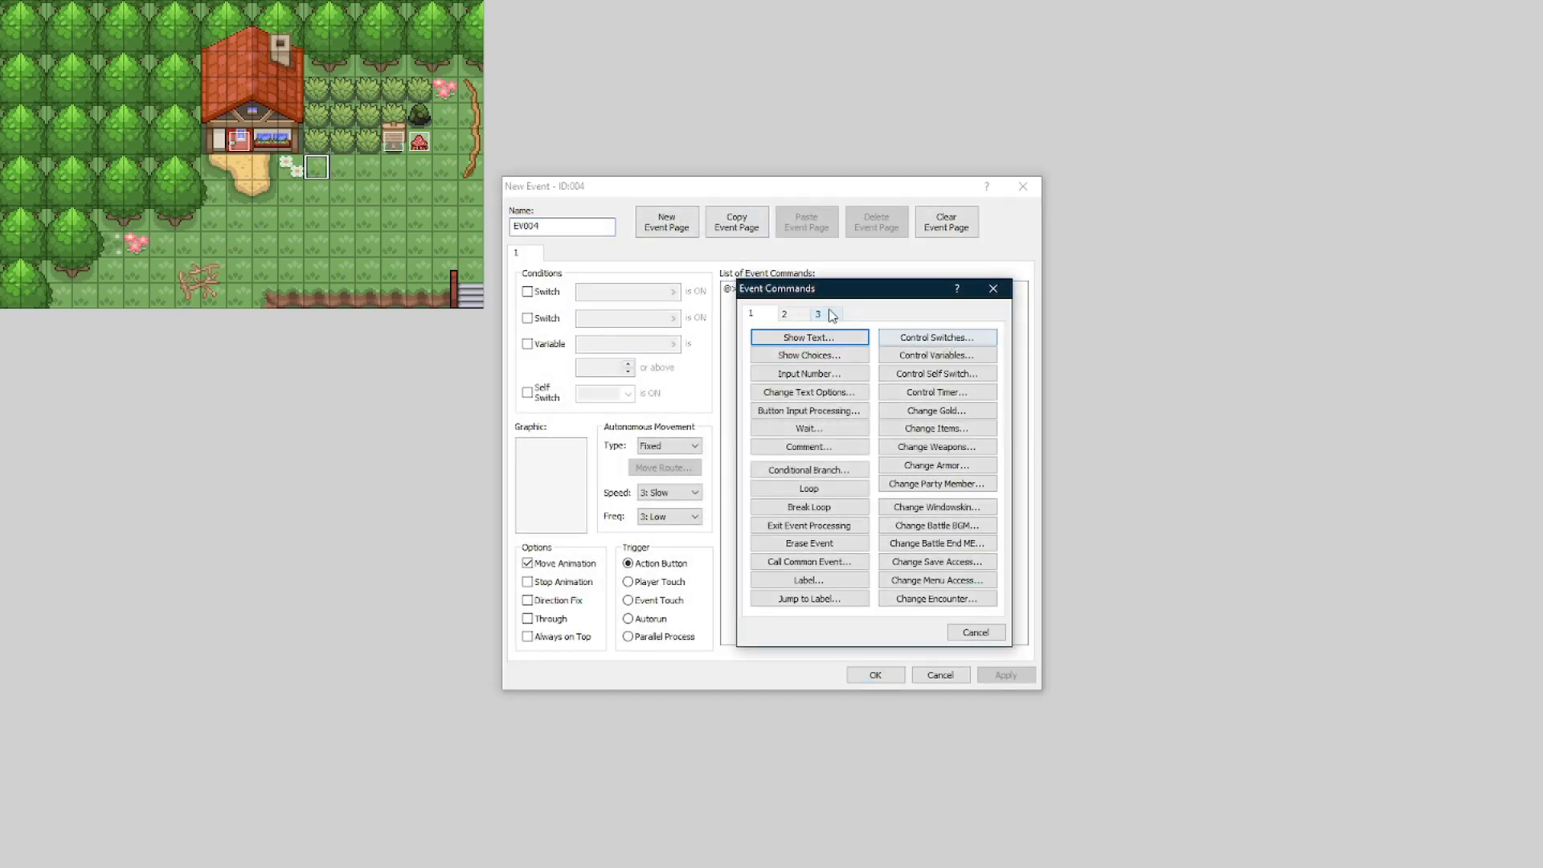
click(994, 289)
double_click(569, 445)
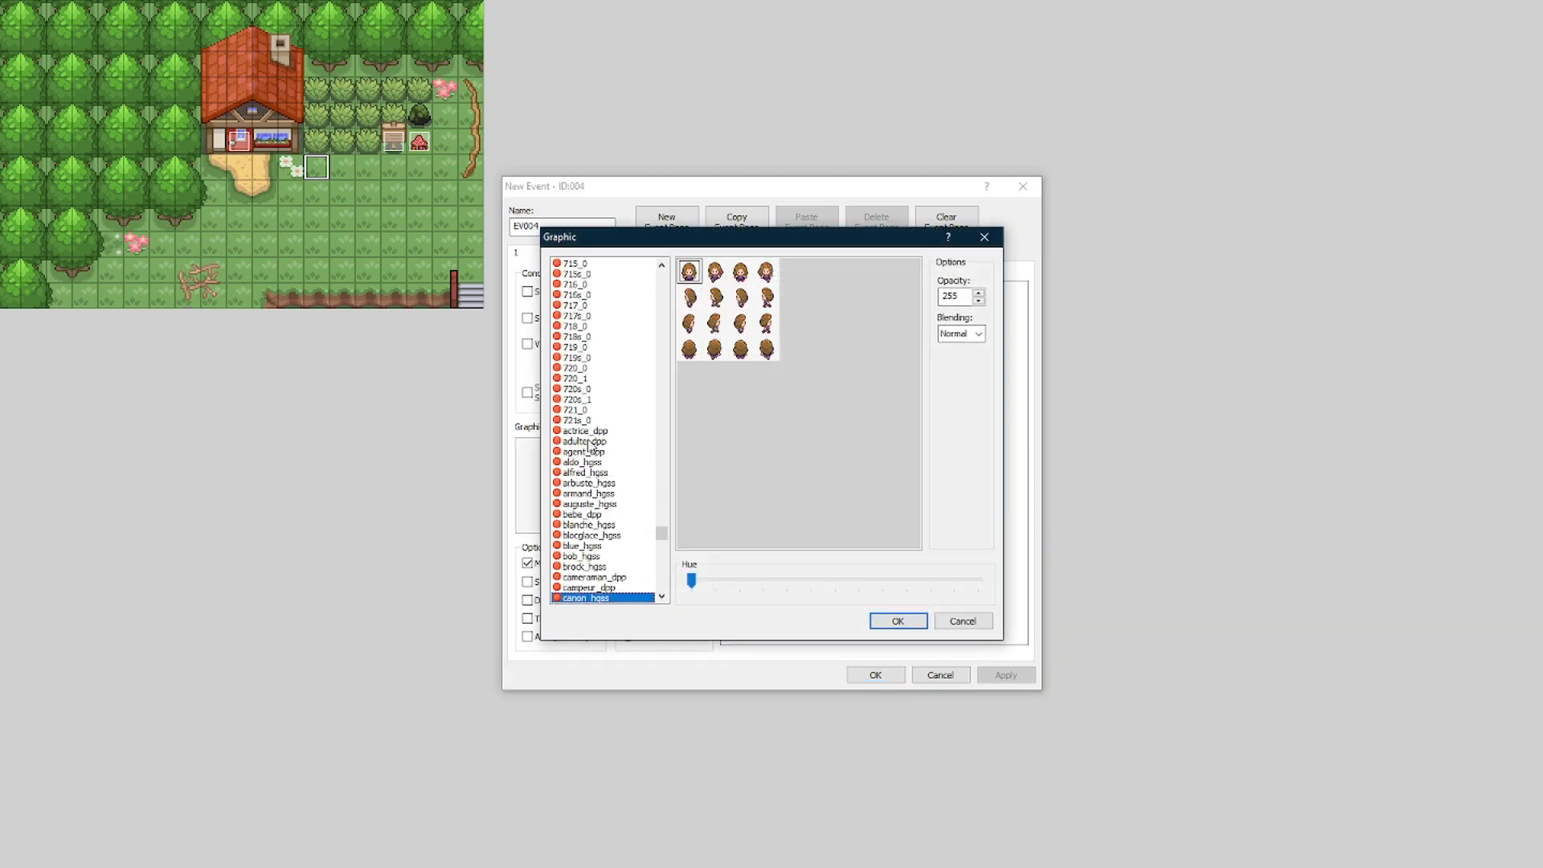
click(898, 621)
Step: Add the script command add_item(:journal) to the new event and apply it
right_click(836, 493)
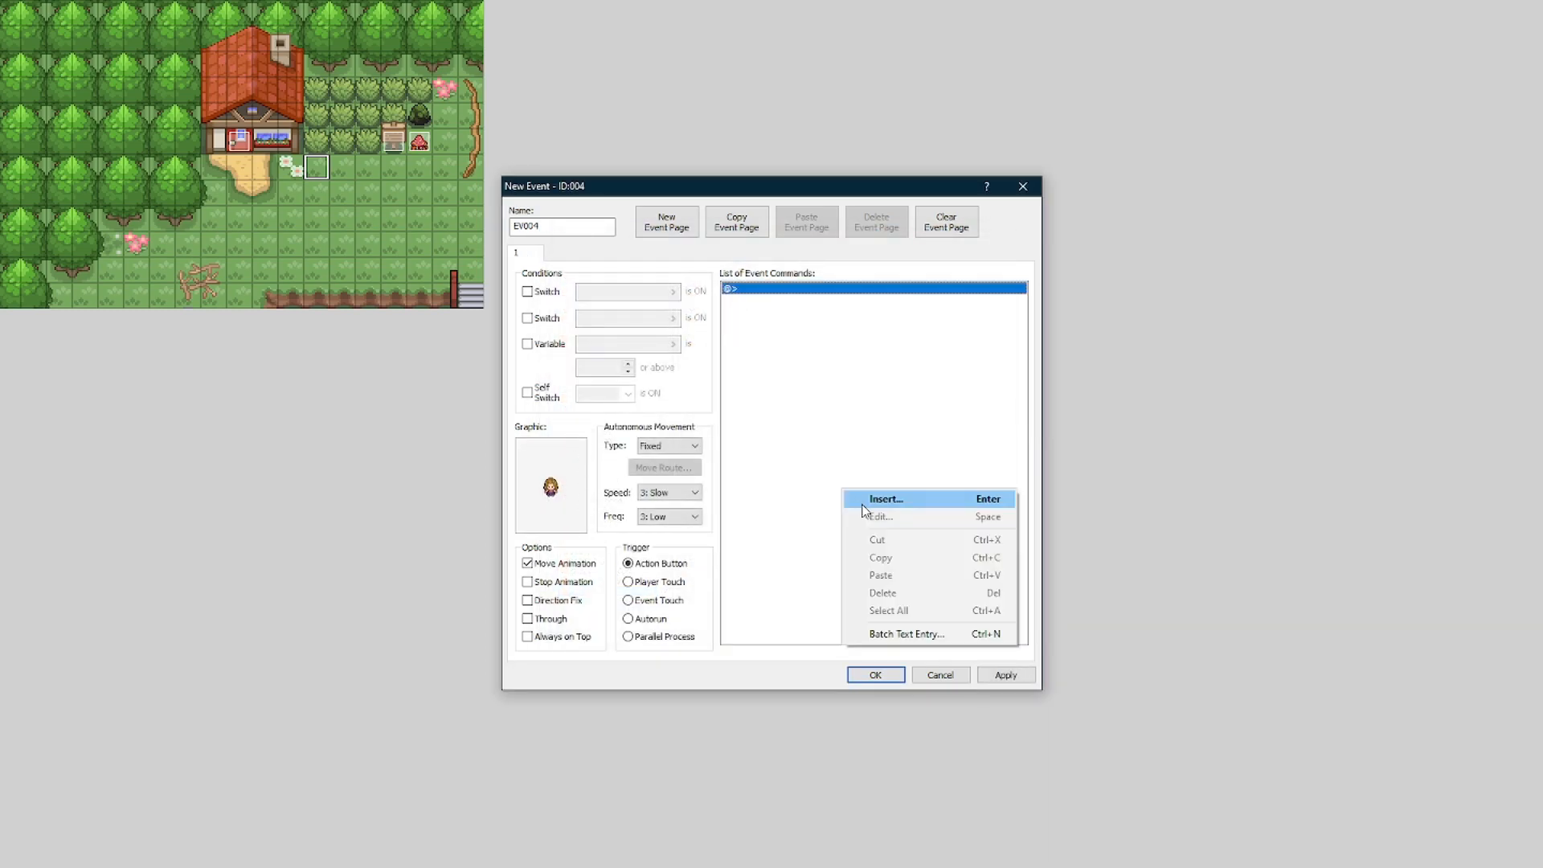
click(877, 500)
click(828, 312)
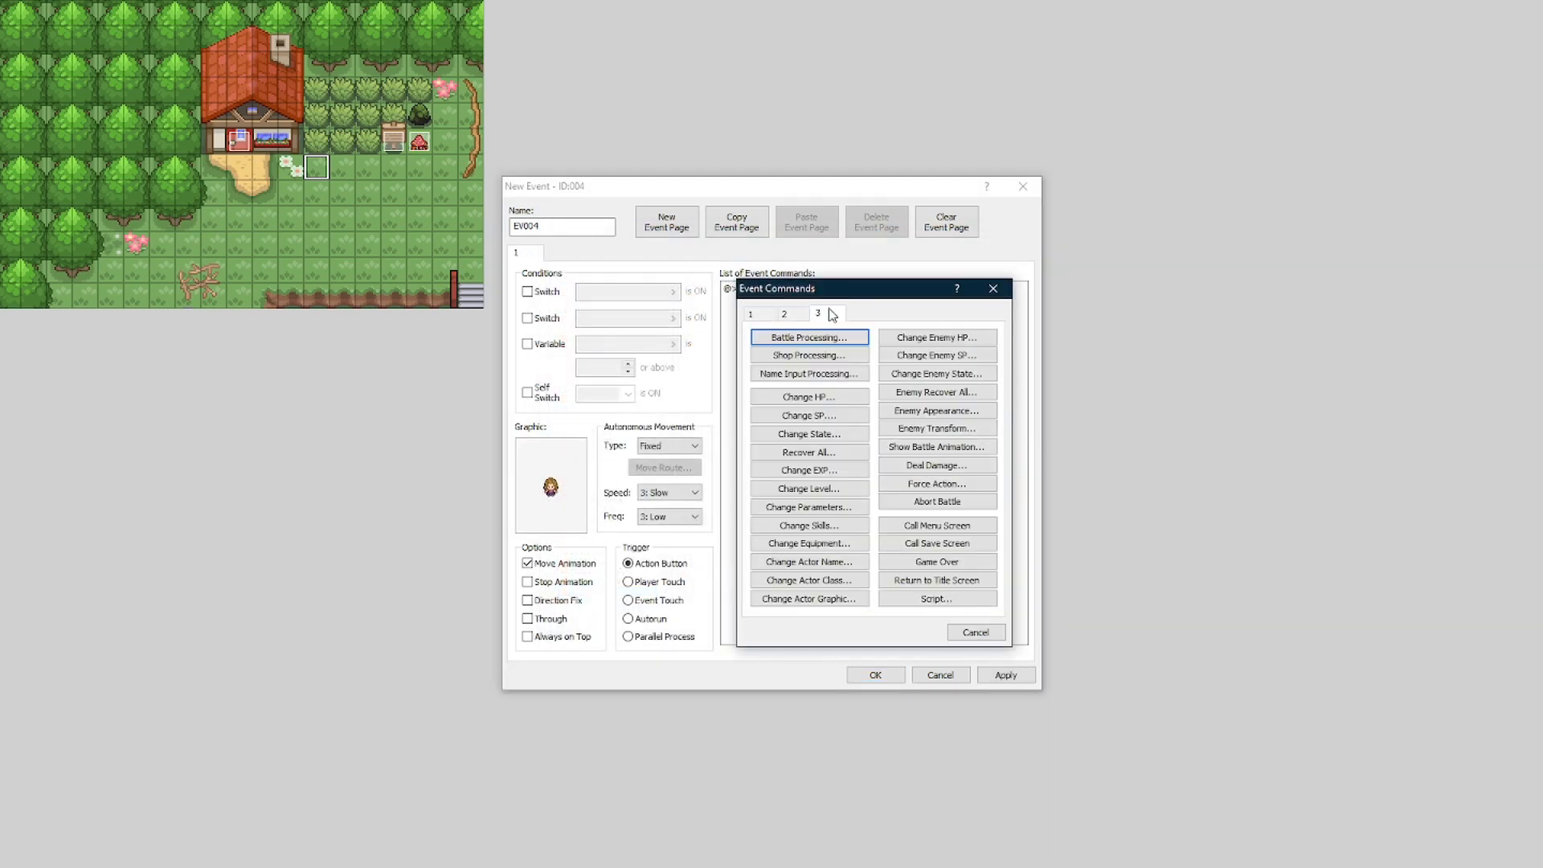
click(920, 598)
text(add_item)
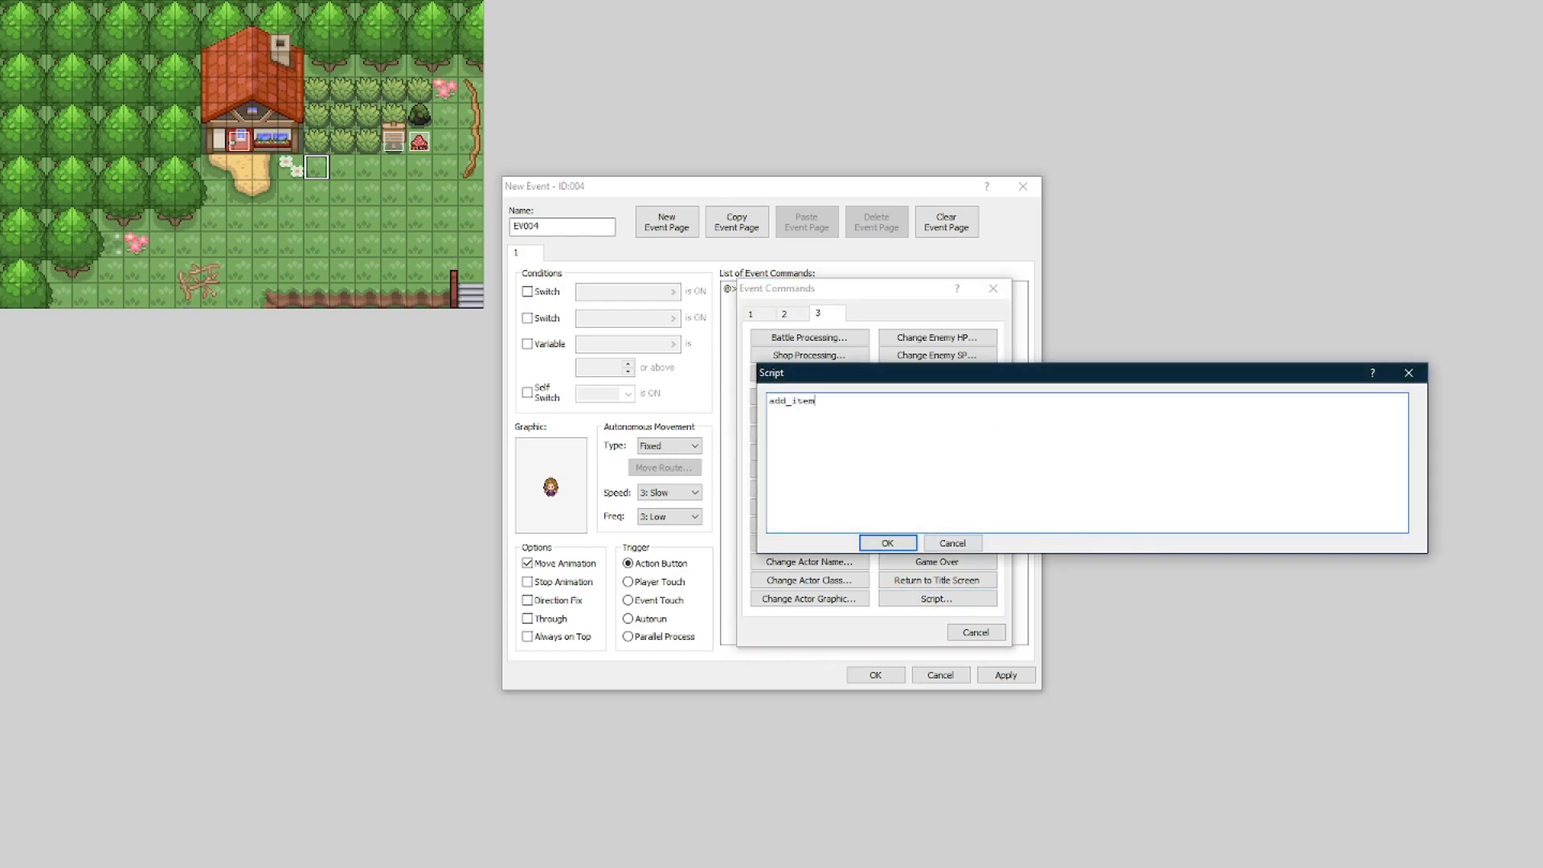
text((:journal)
drag(769, 401, 879, 402)
click(824, 402)
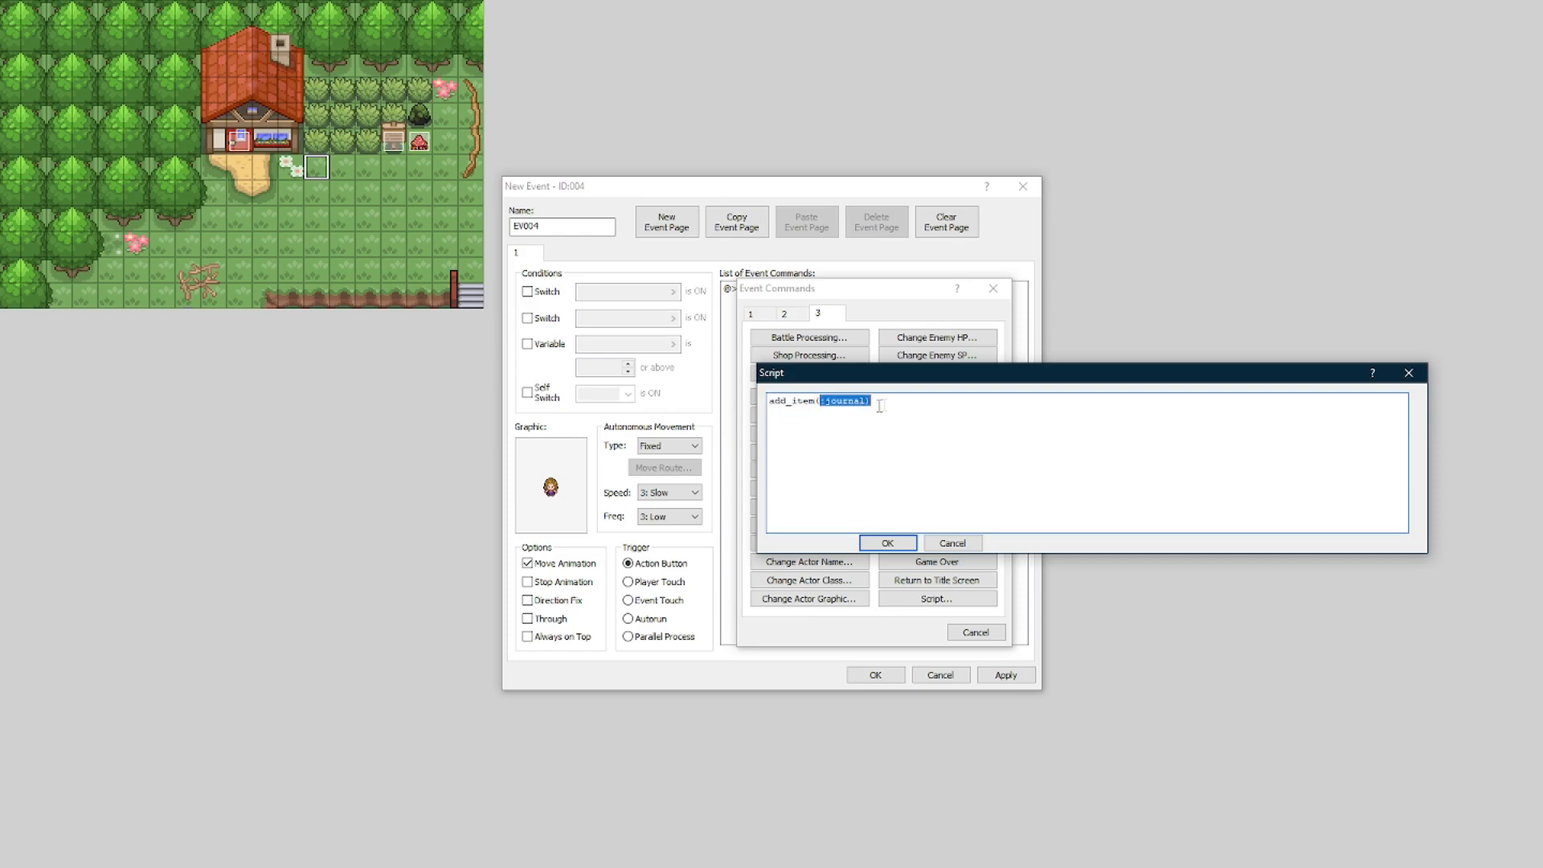
click(888, 542)
click(1002, 675)
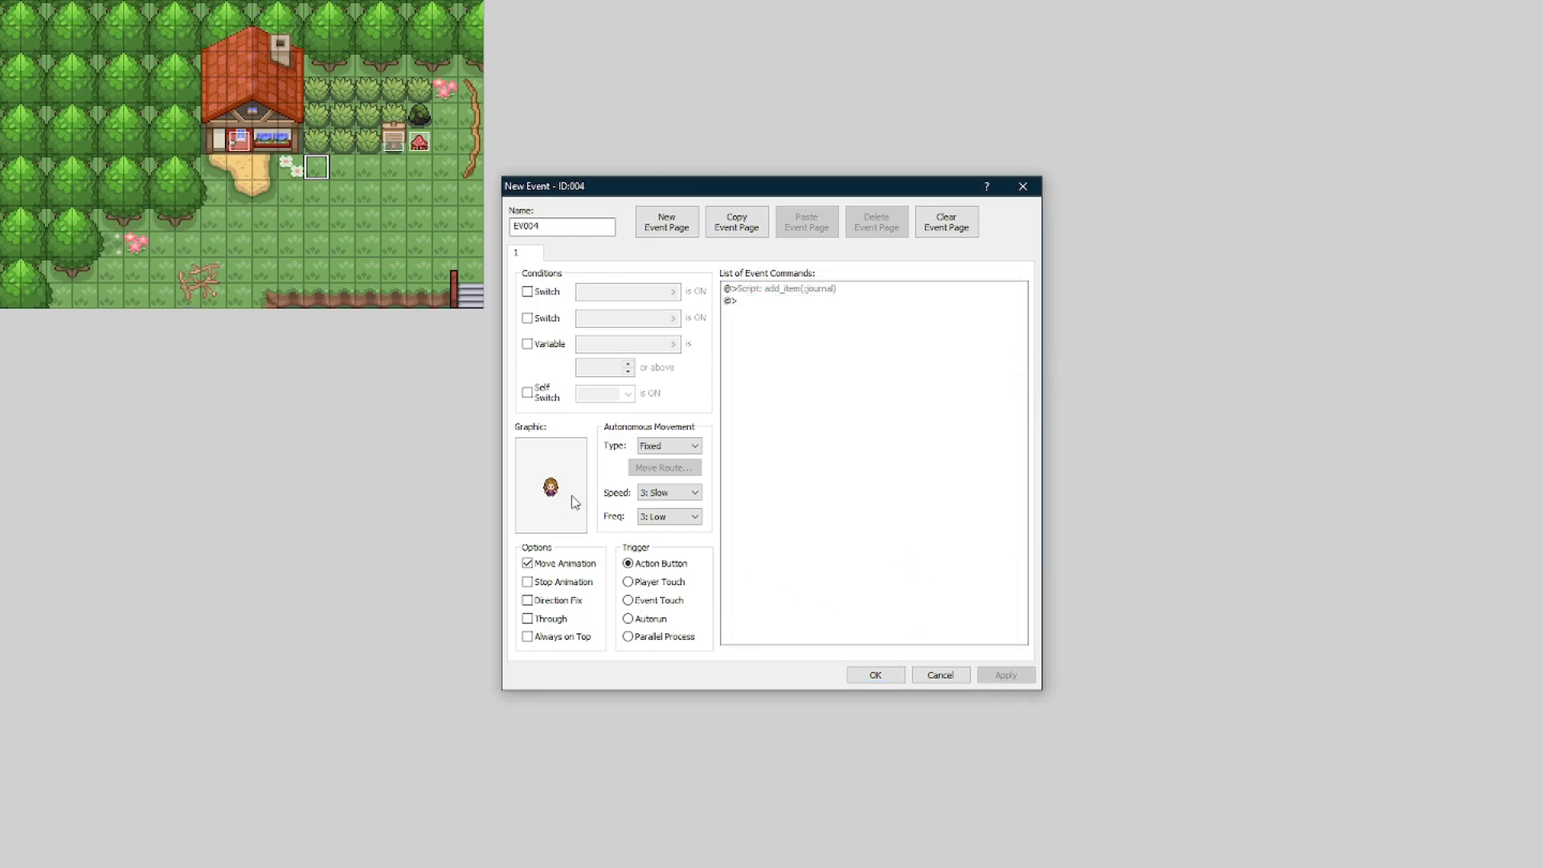
Step: Change the journal script command to give_item(:journal) and apply the event
right_click(790, 324)
double_click(796, 291)
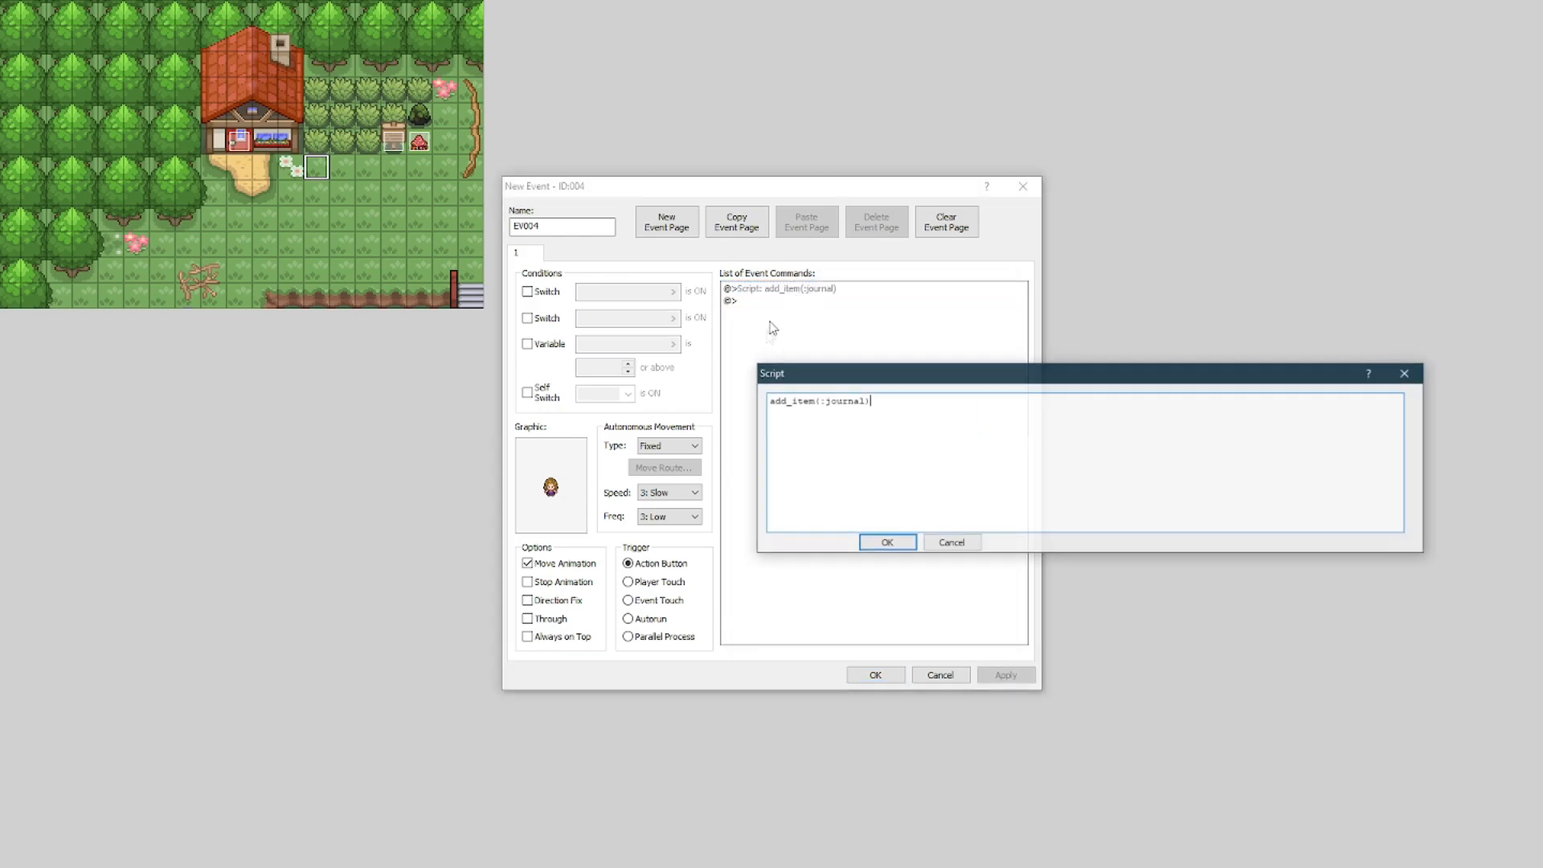
double_click(778, 401)
text(give)
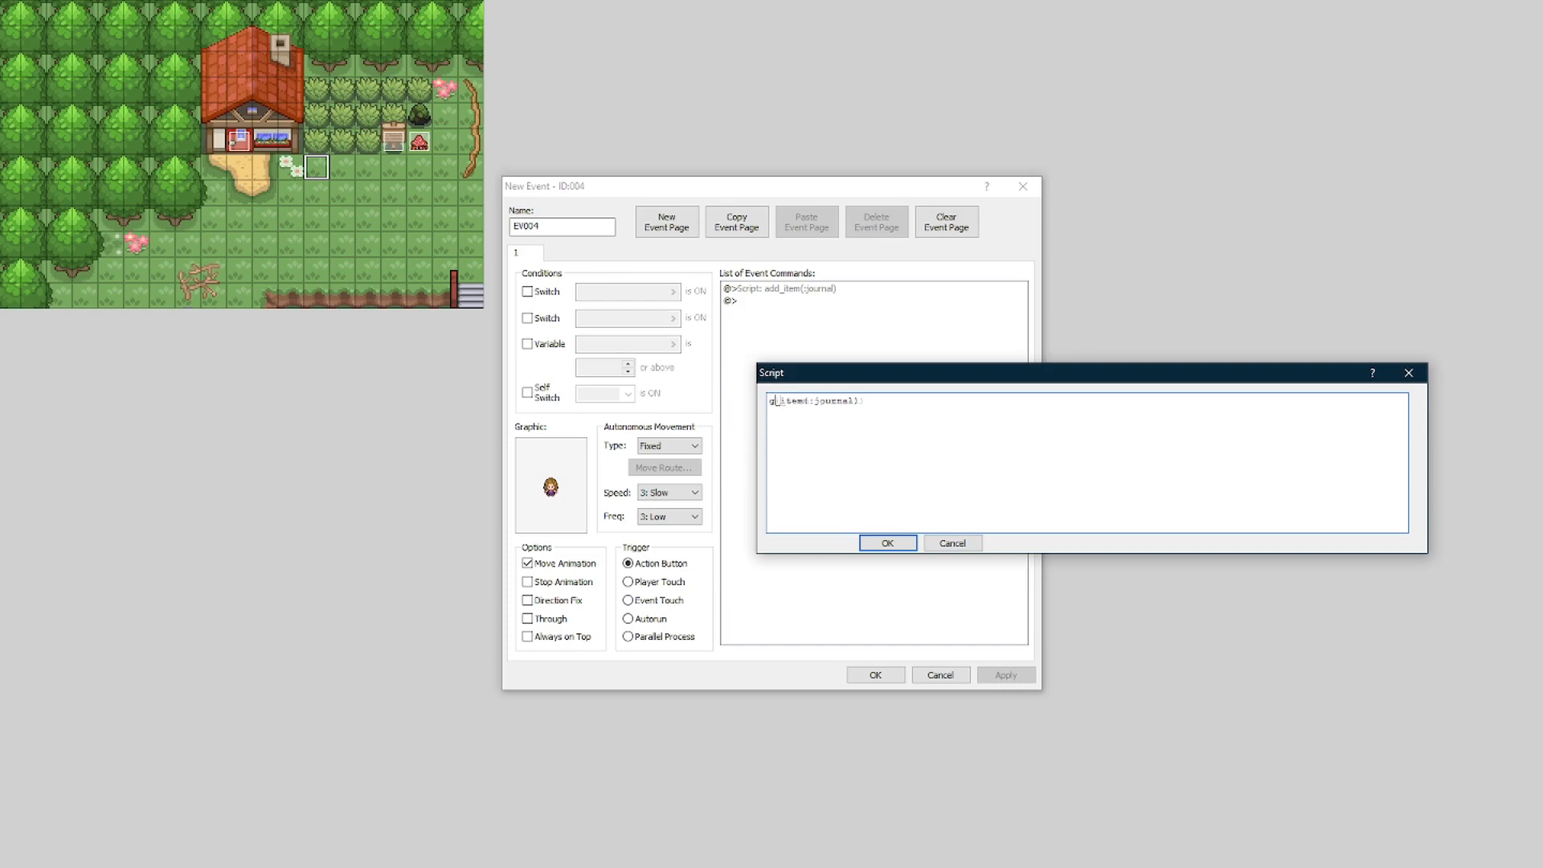
click(887, 544)
click(1005, 675)
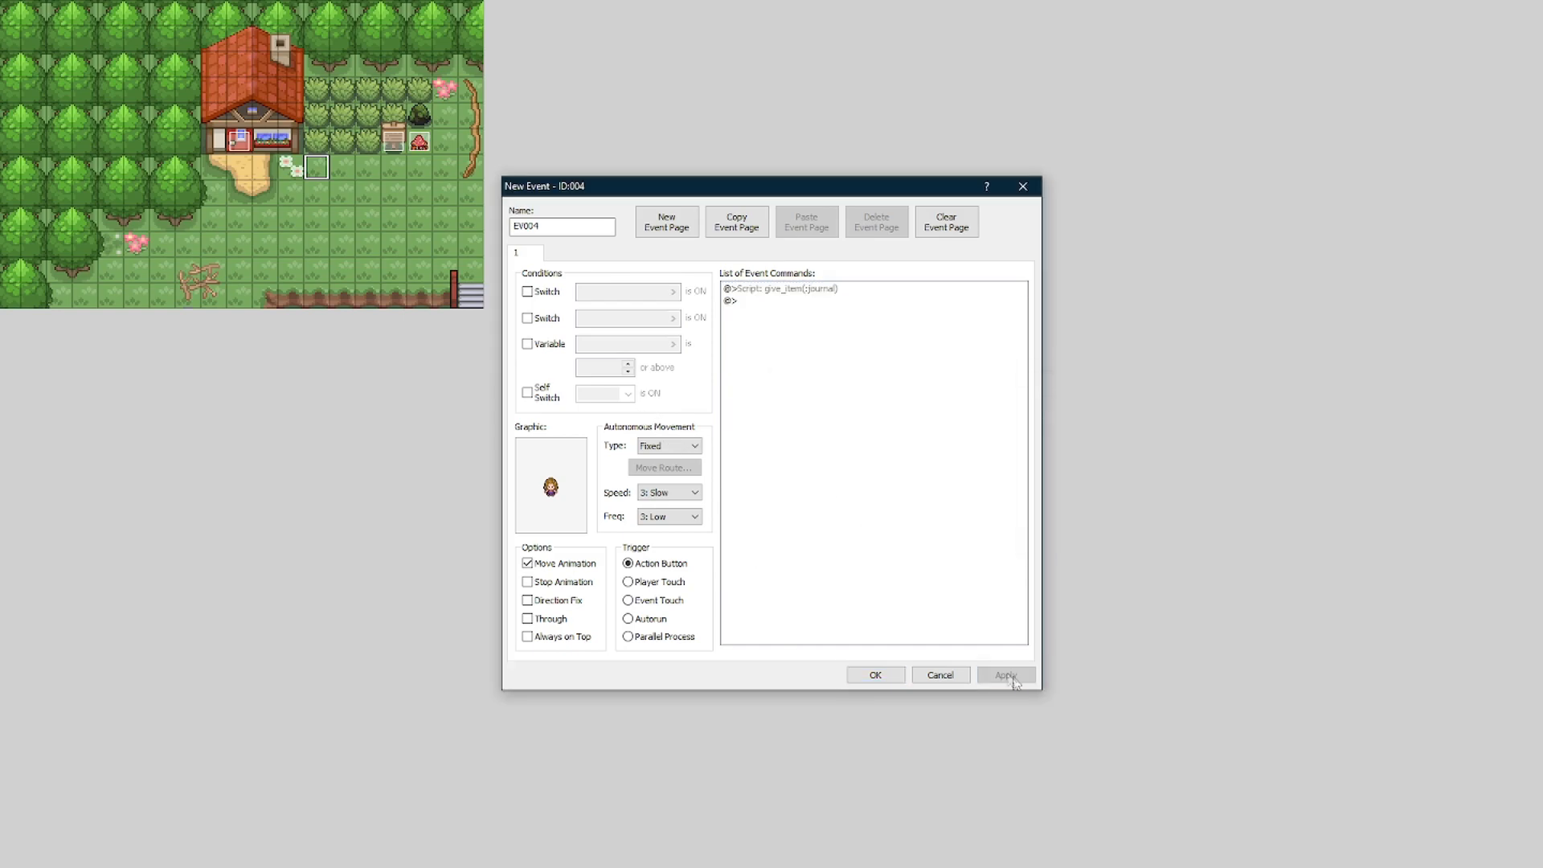
Step: Insert a second script command in the event and begin it with $quests.start(
double_click(906, 605)
click(906, 603)
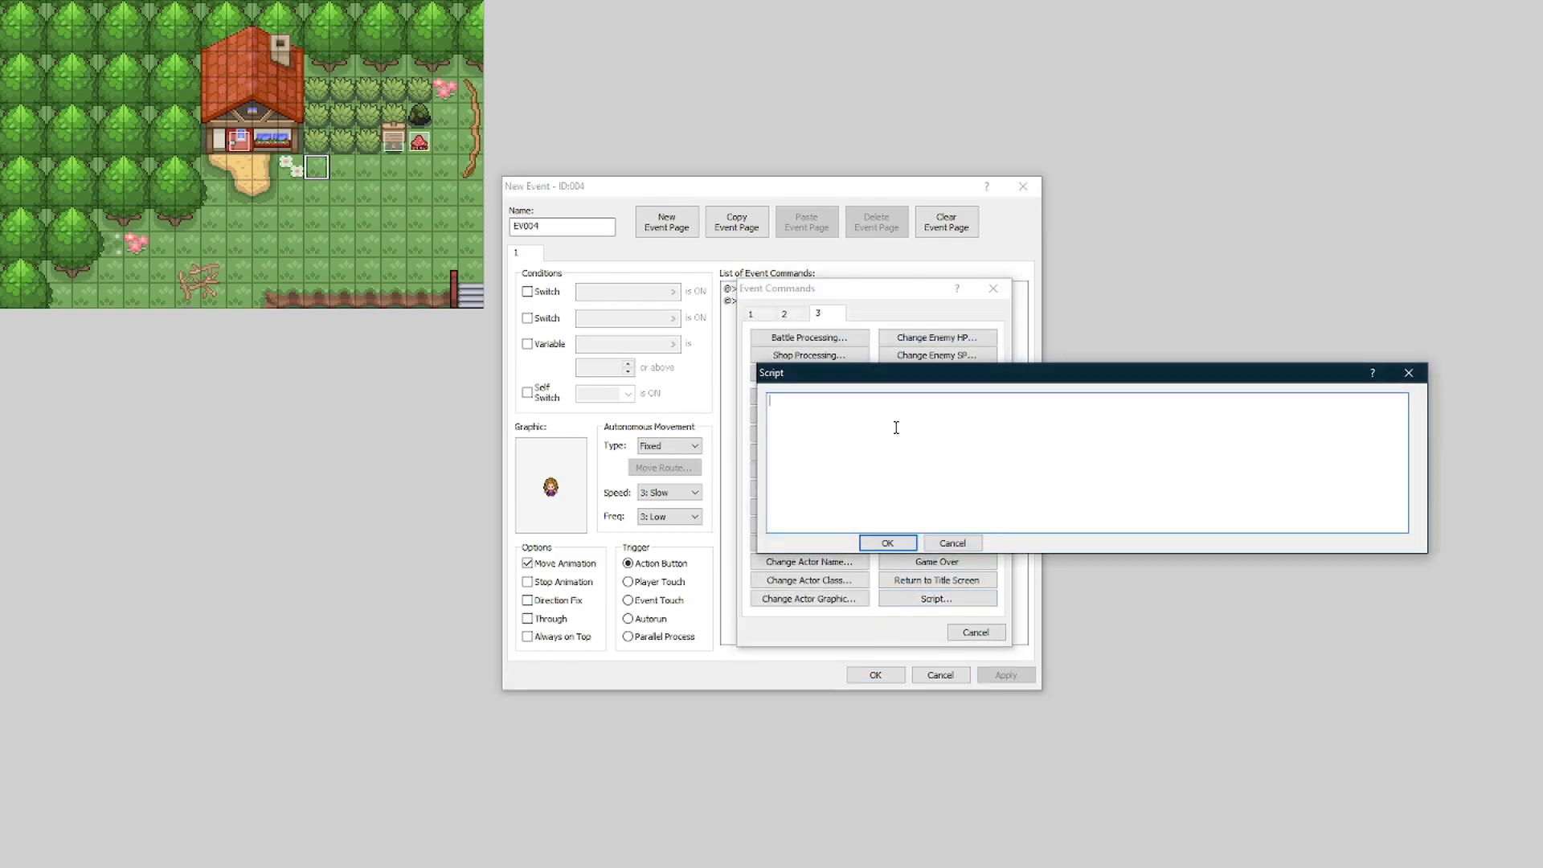
text($quests)
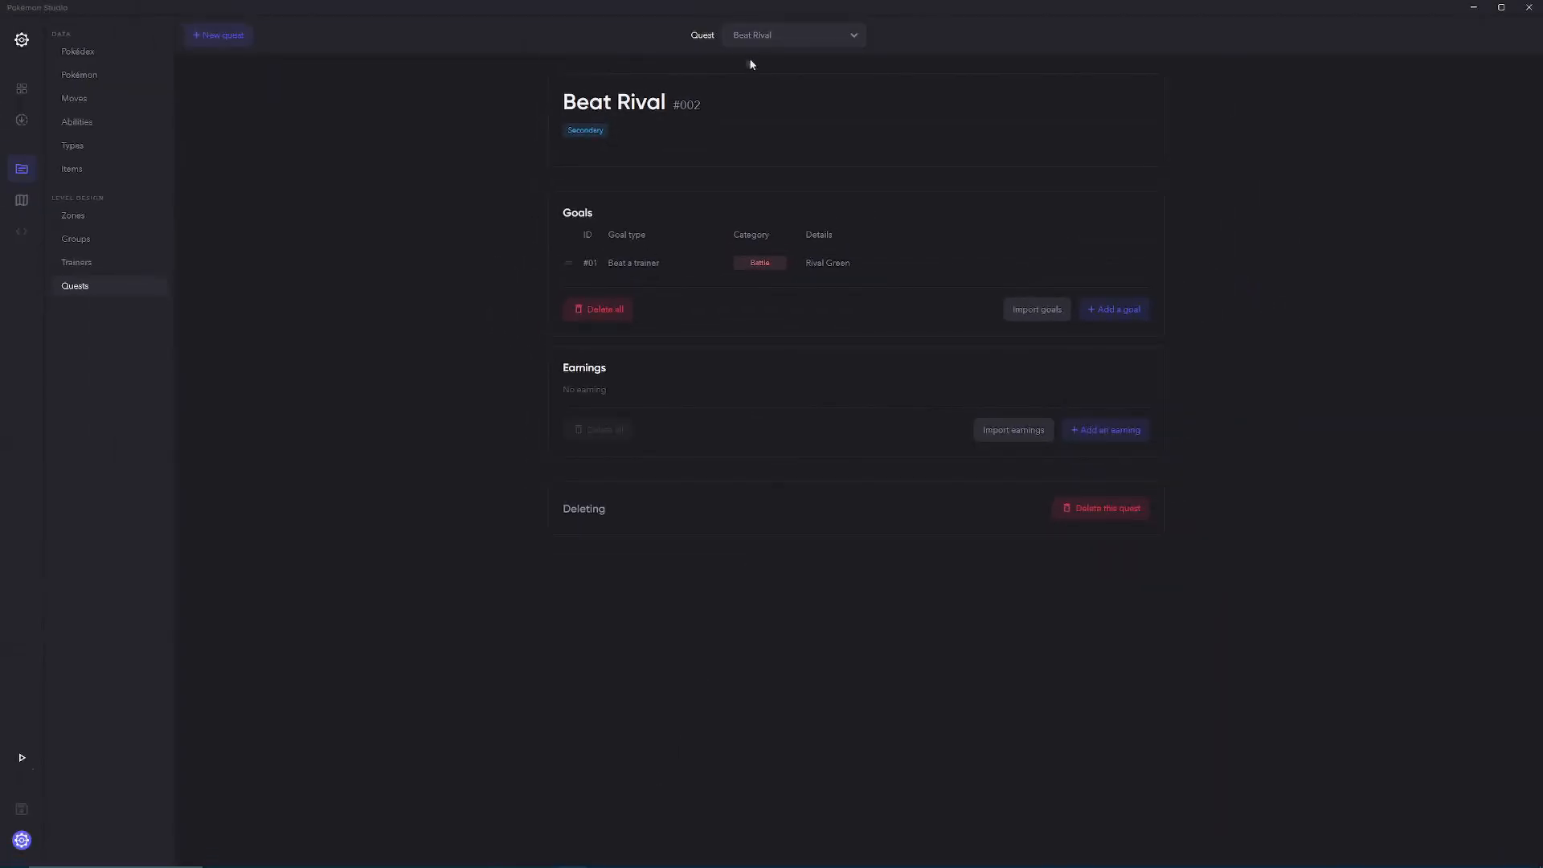
Step: Switch to Pokémon Studio and check the IDs of the three quests, ending on My first primary quest
click(743, 40)
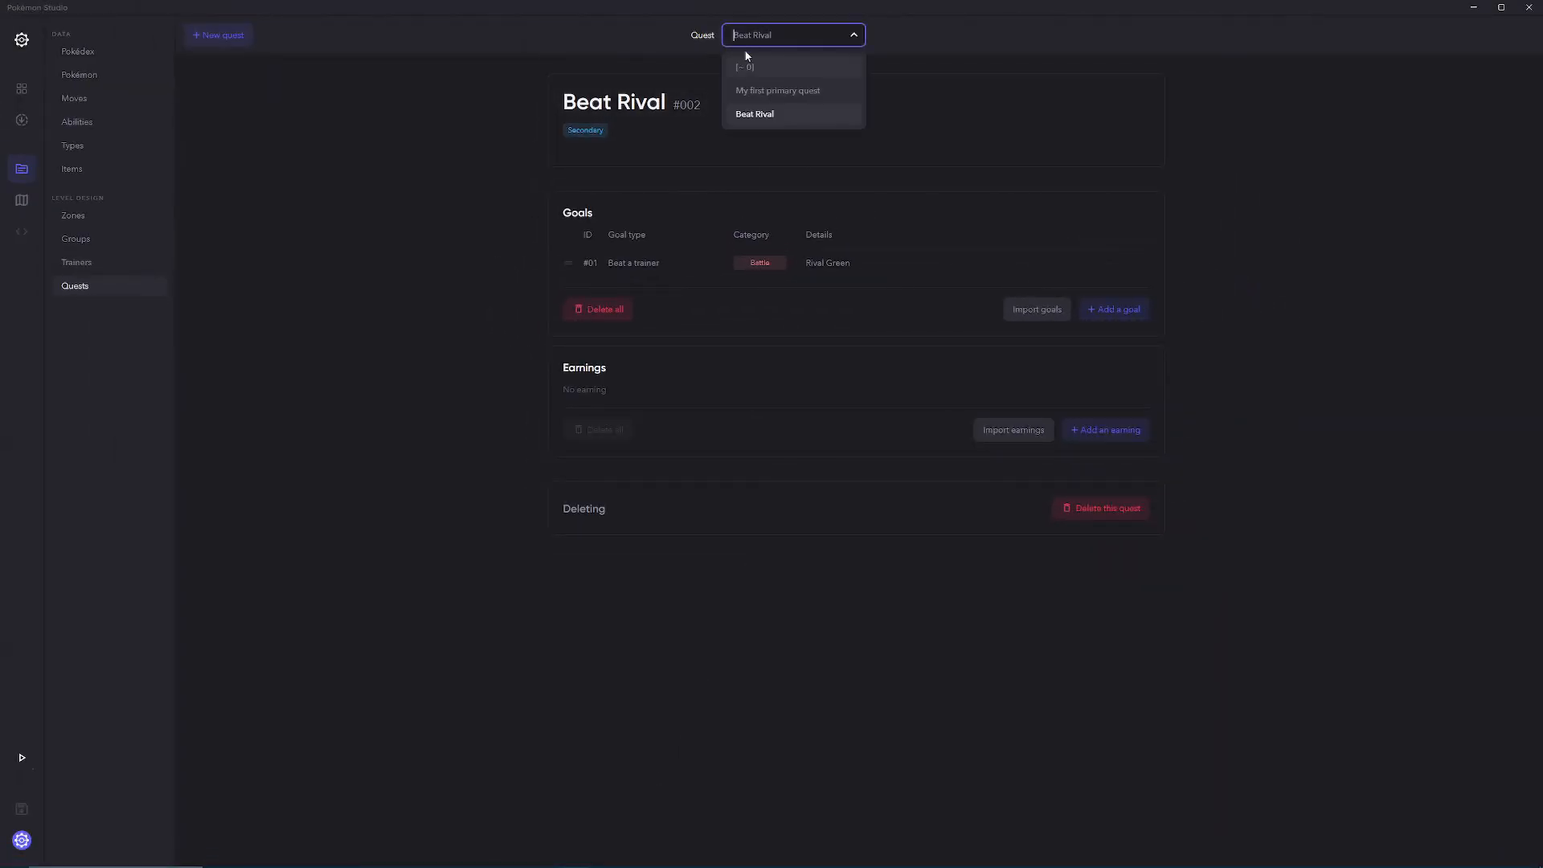
click(756, 91)
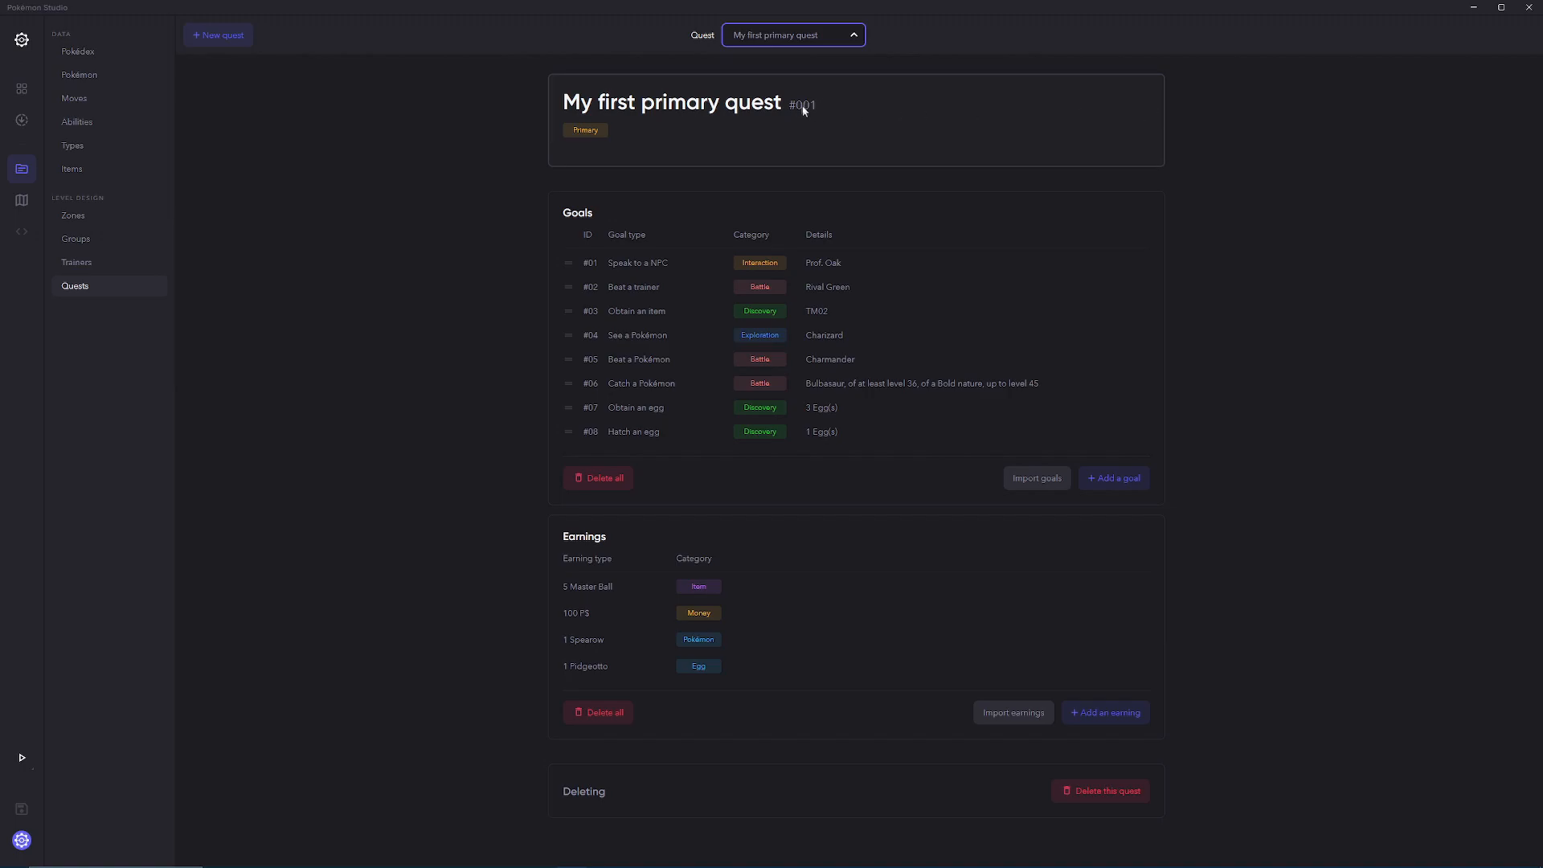
click(797, 36)
click(763, 115)
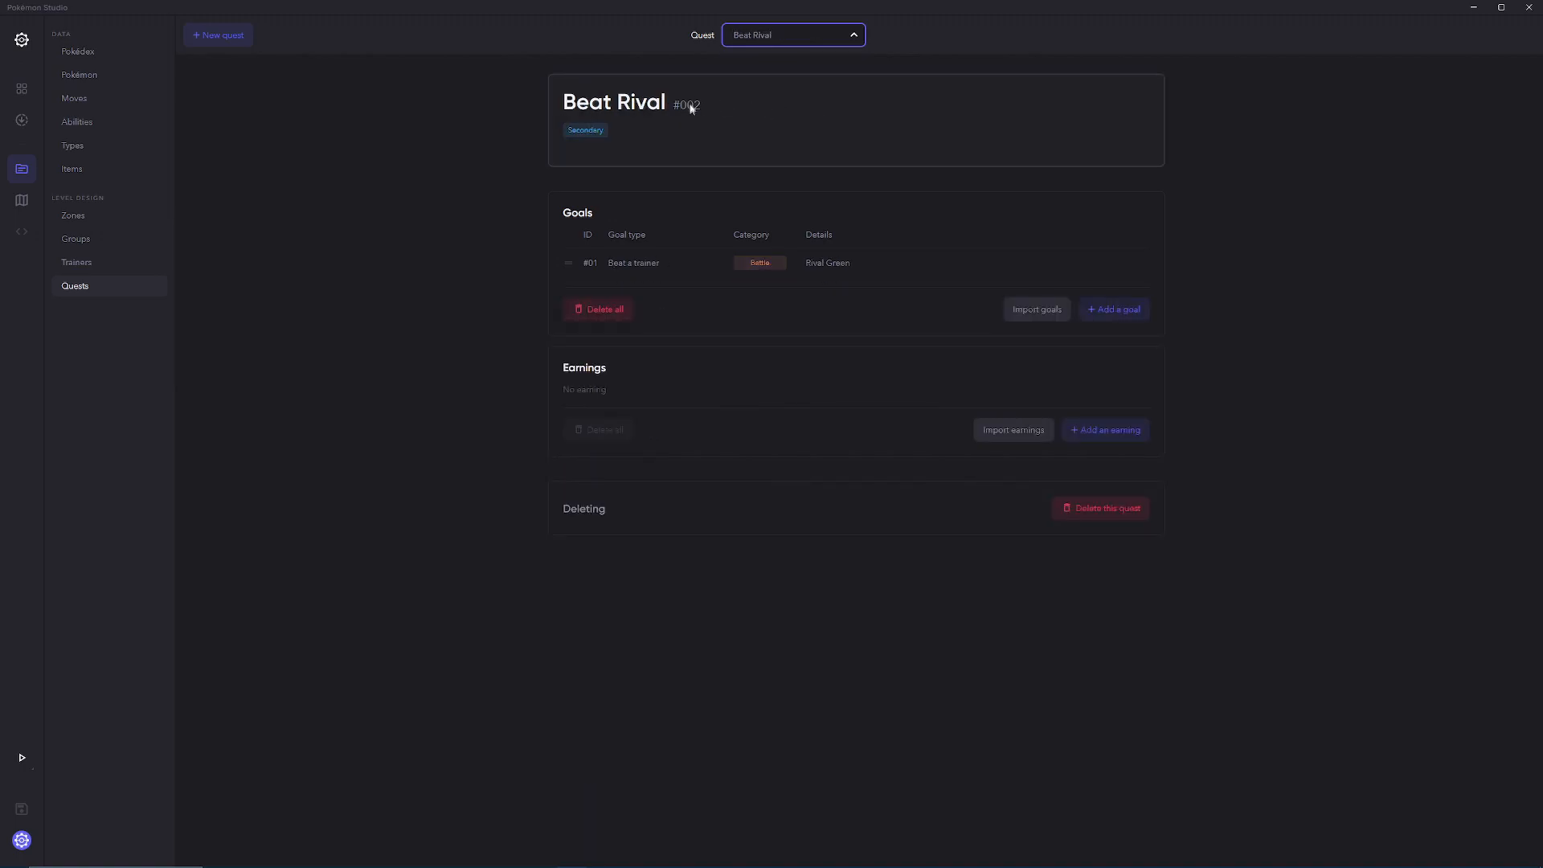
click(753, 39)
click(754, 68)
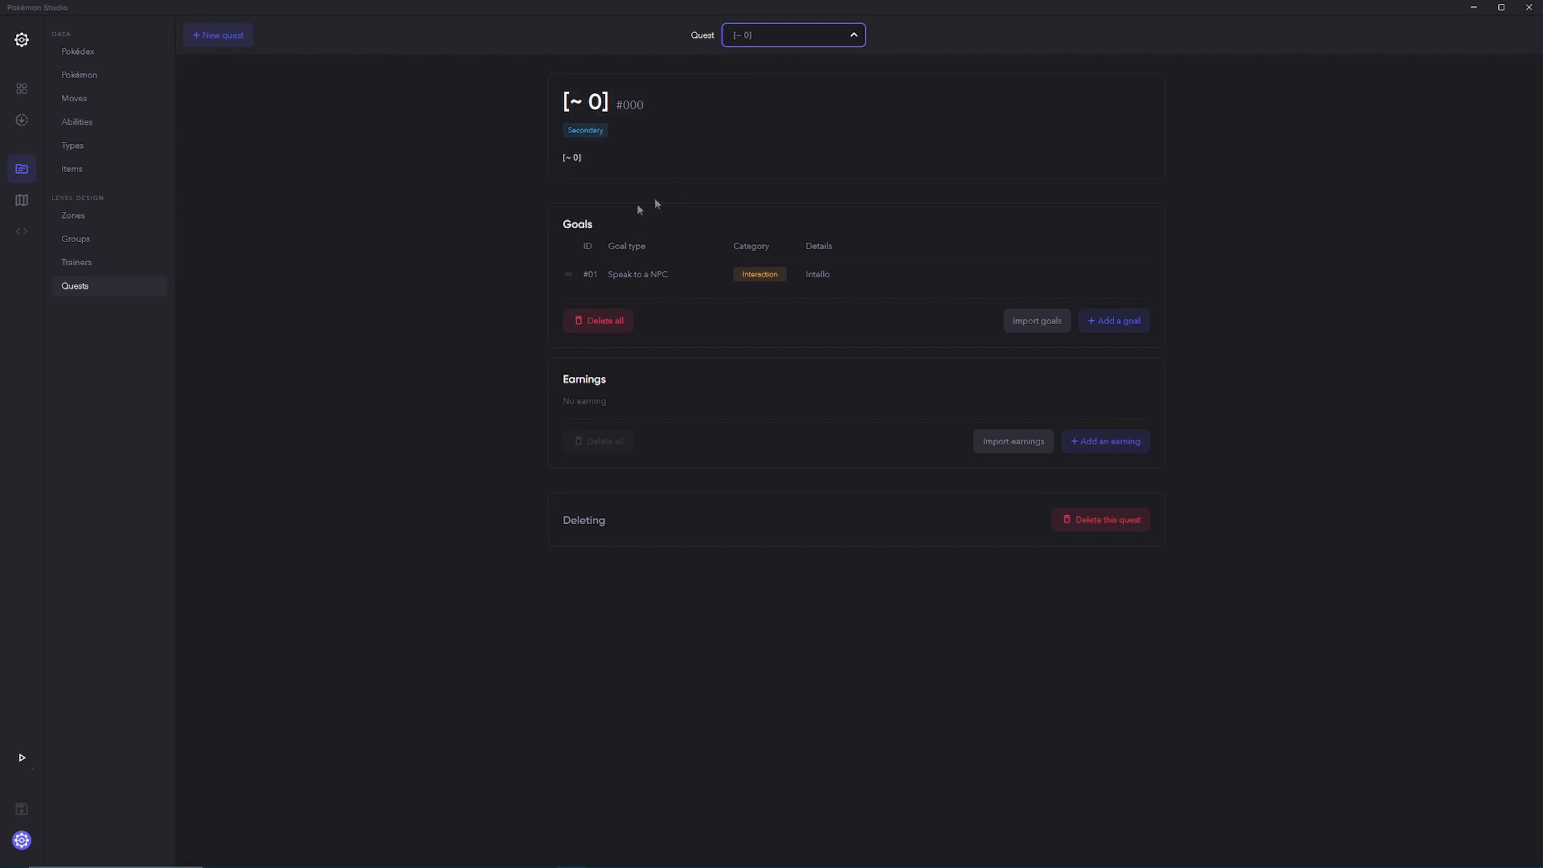
click(757, 34)
click(763, 114)
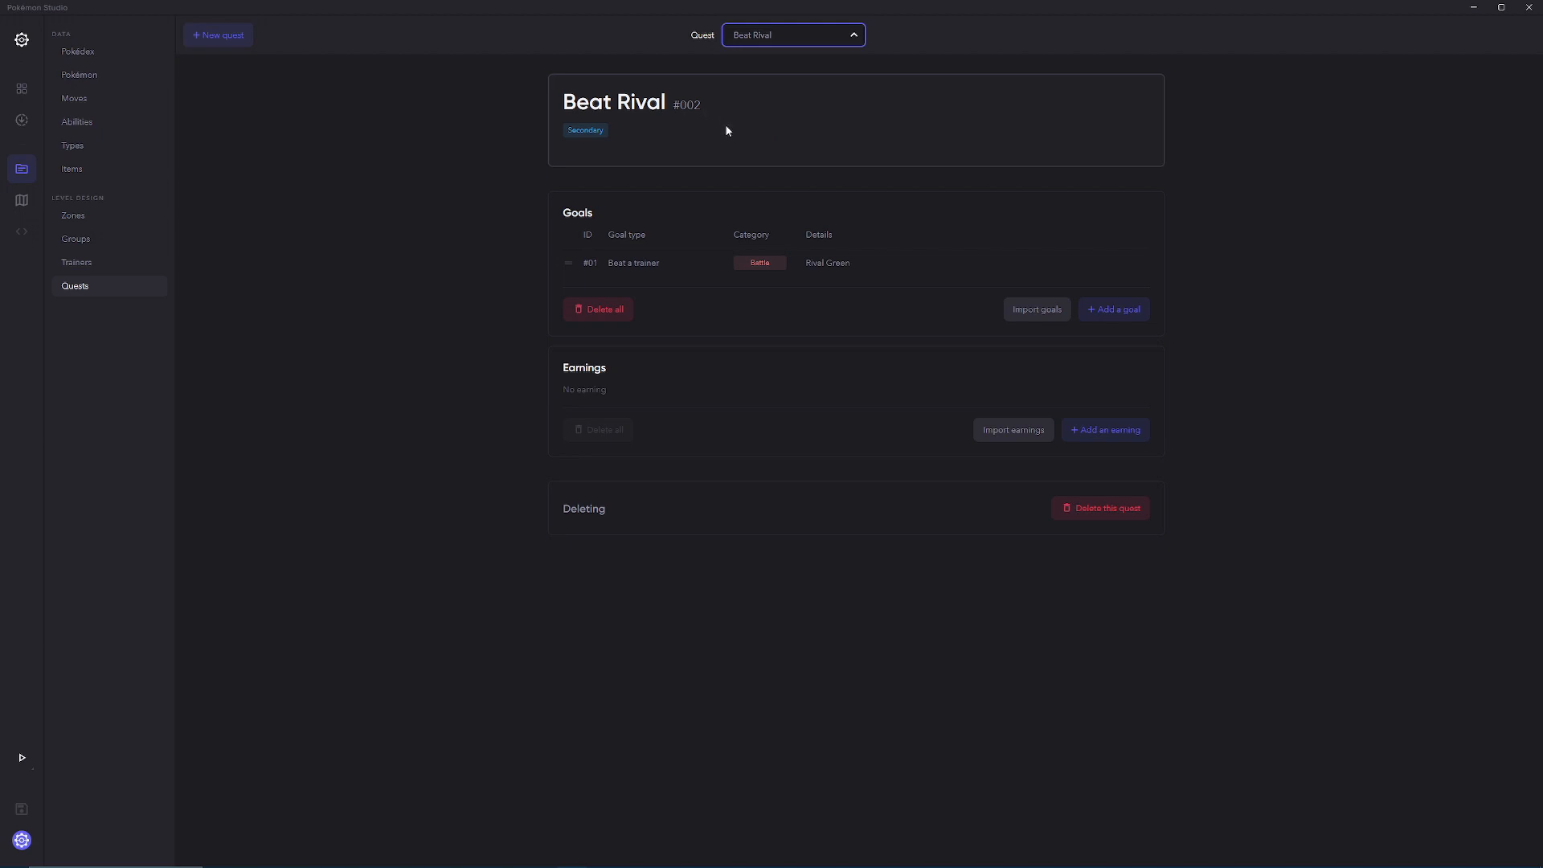
click(804, 40)
click(773, 89)
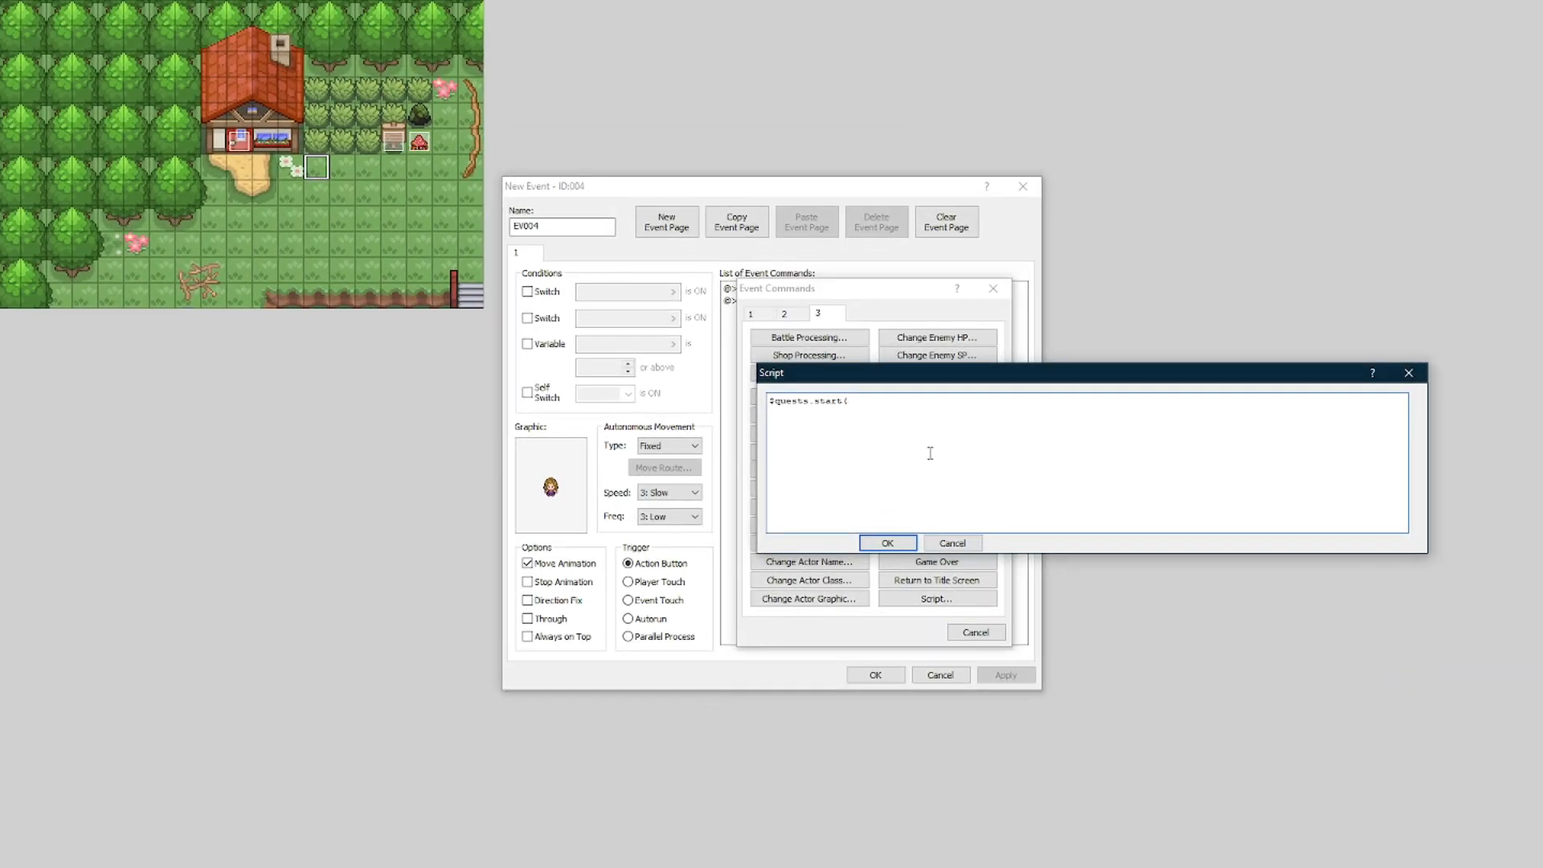
Step: Switch back to RPG Maker XP, complete the script as $quests.start(1), and add $quests.check_up_signal as its second line
text(1)
click(884, 542)
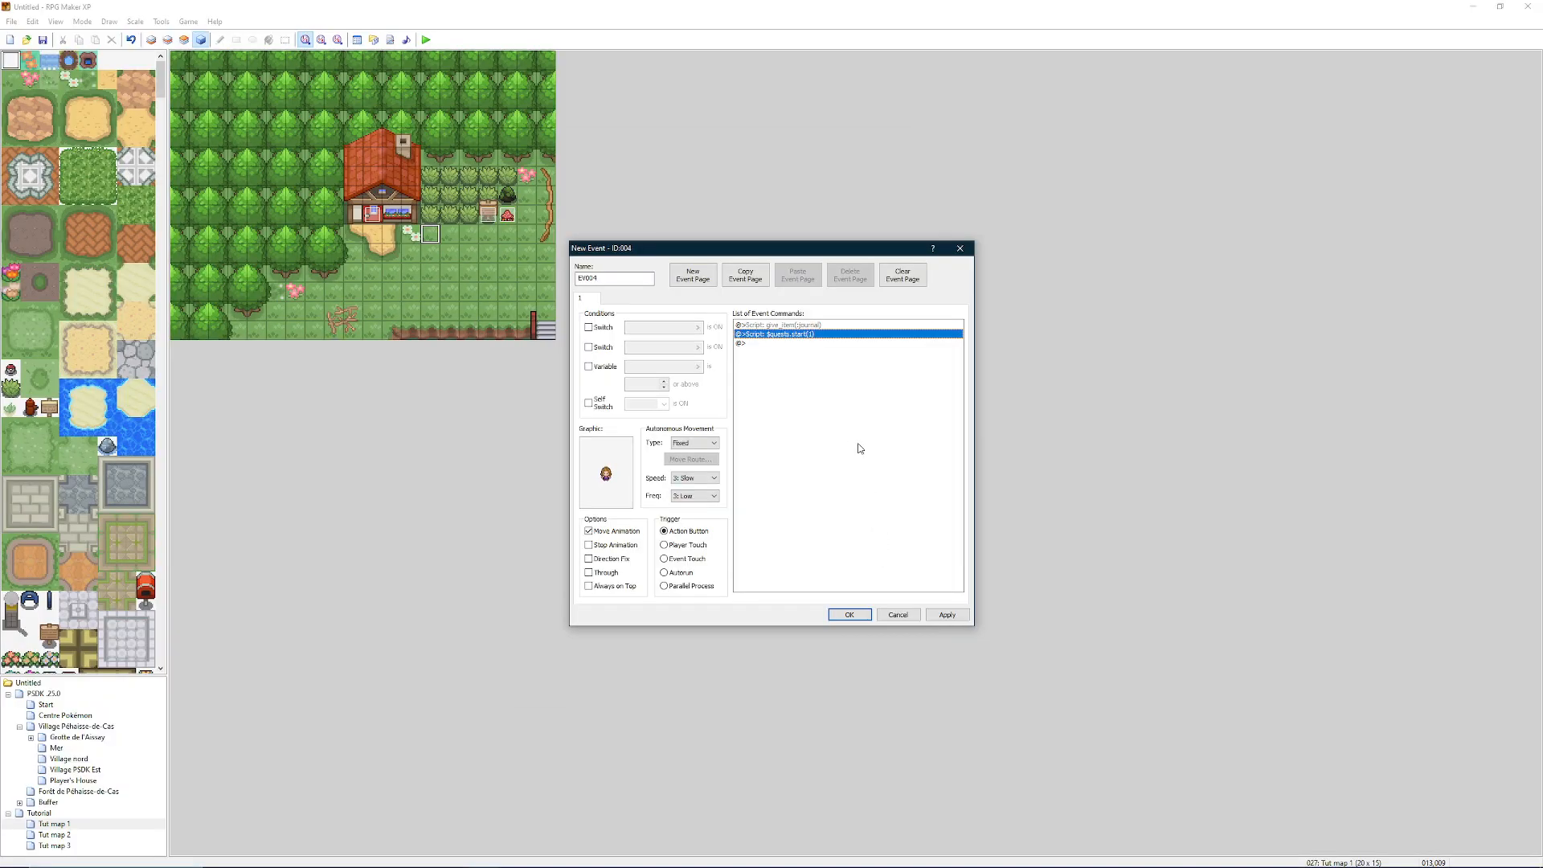
key(space)
click(837, 435)
key(Return)
text($quests.check_up_signal)
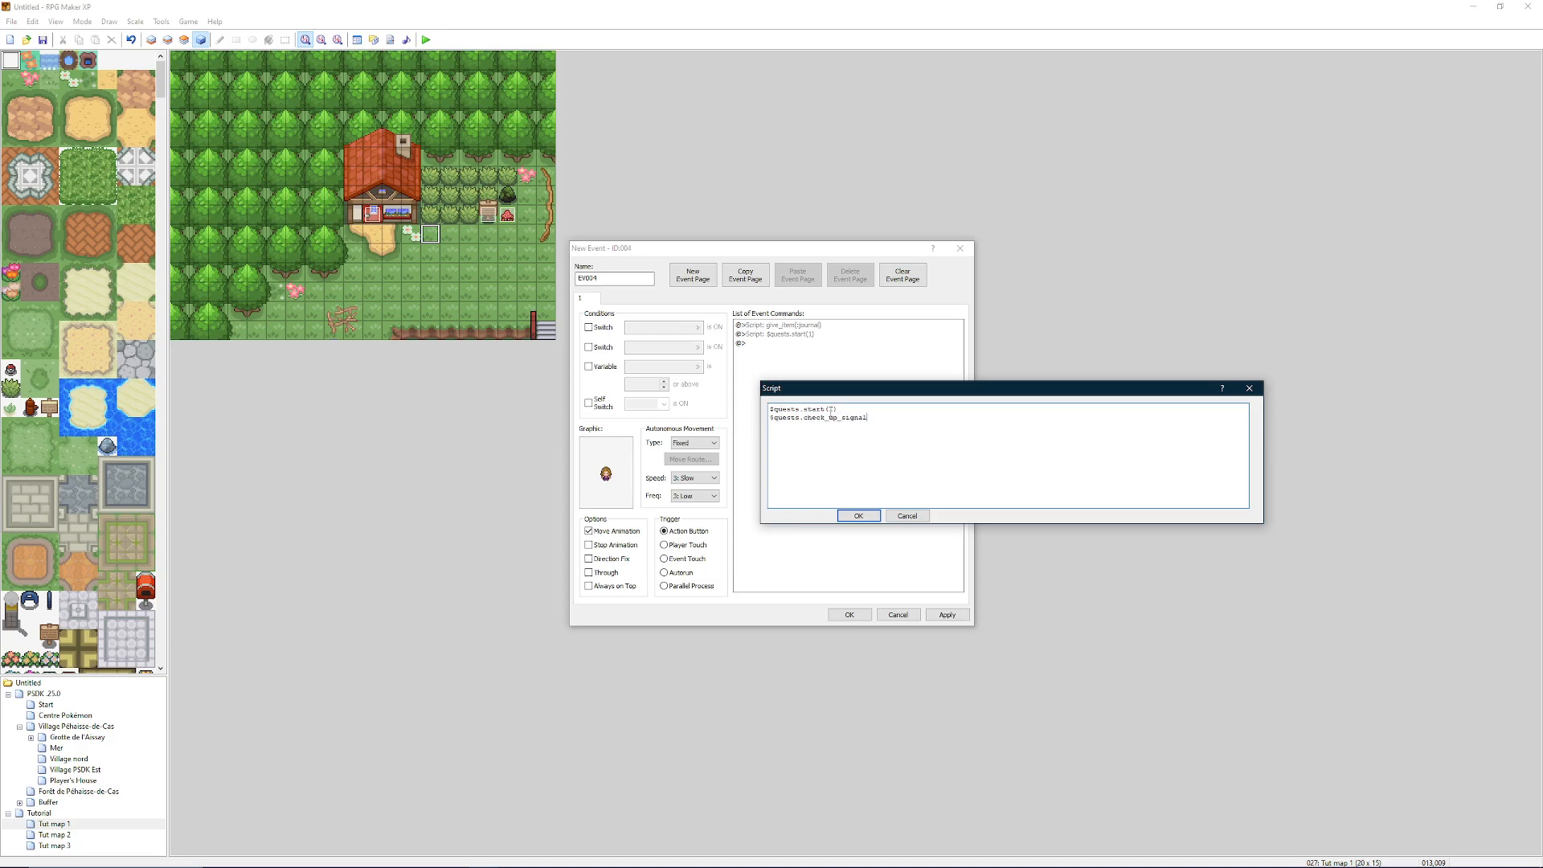
drag(876, 422, 804, 426)
click(857, 516)
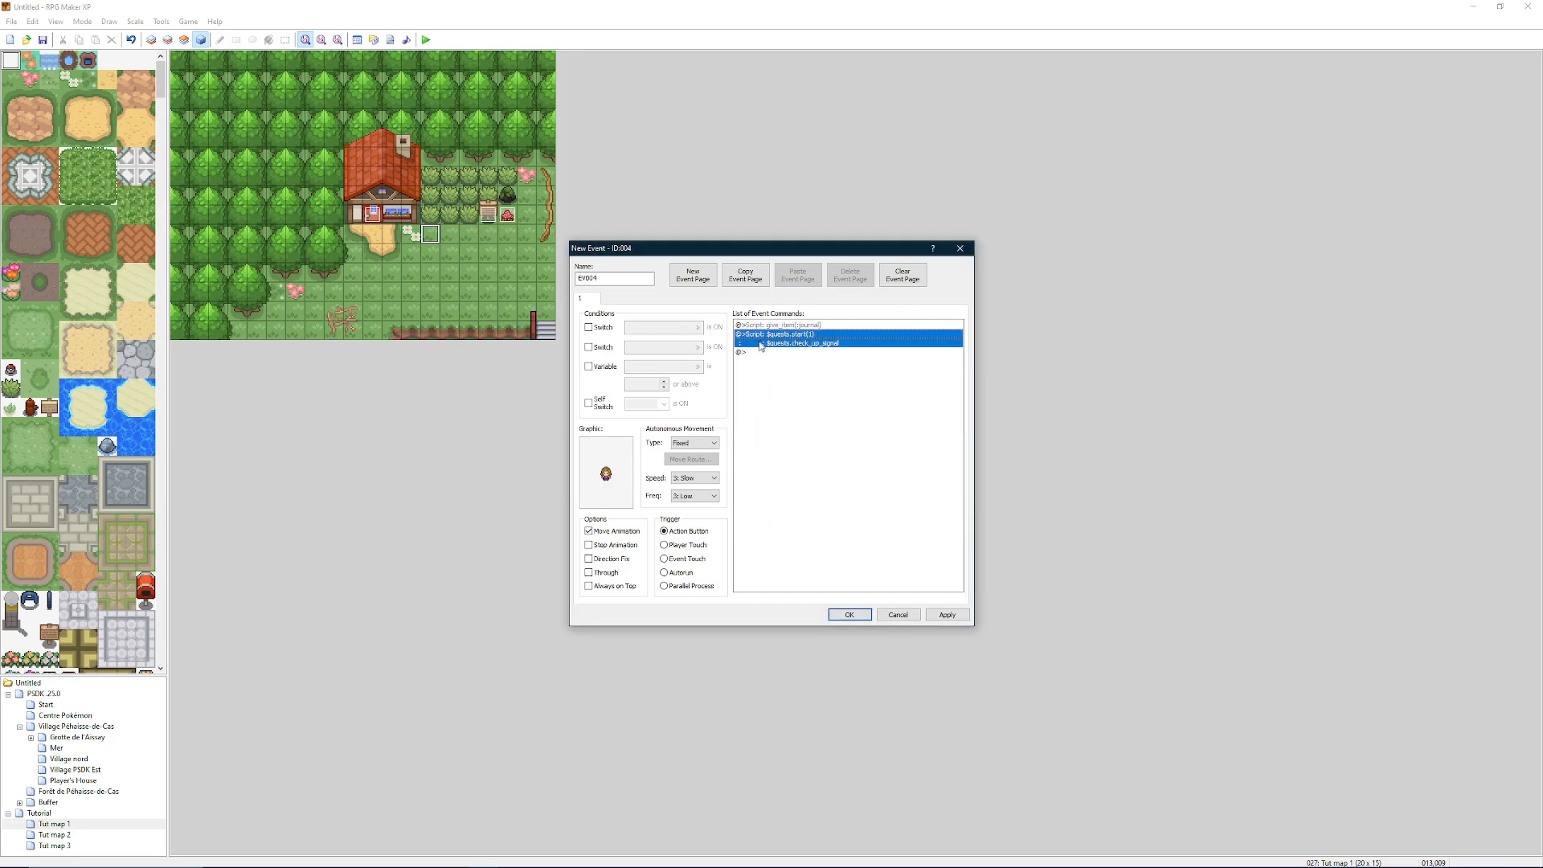
click(800, 325)
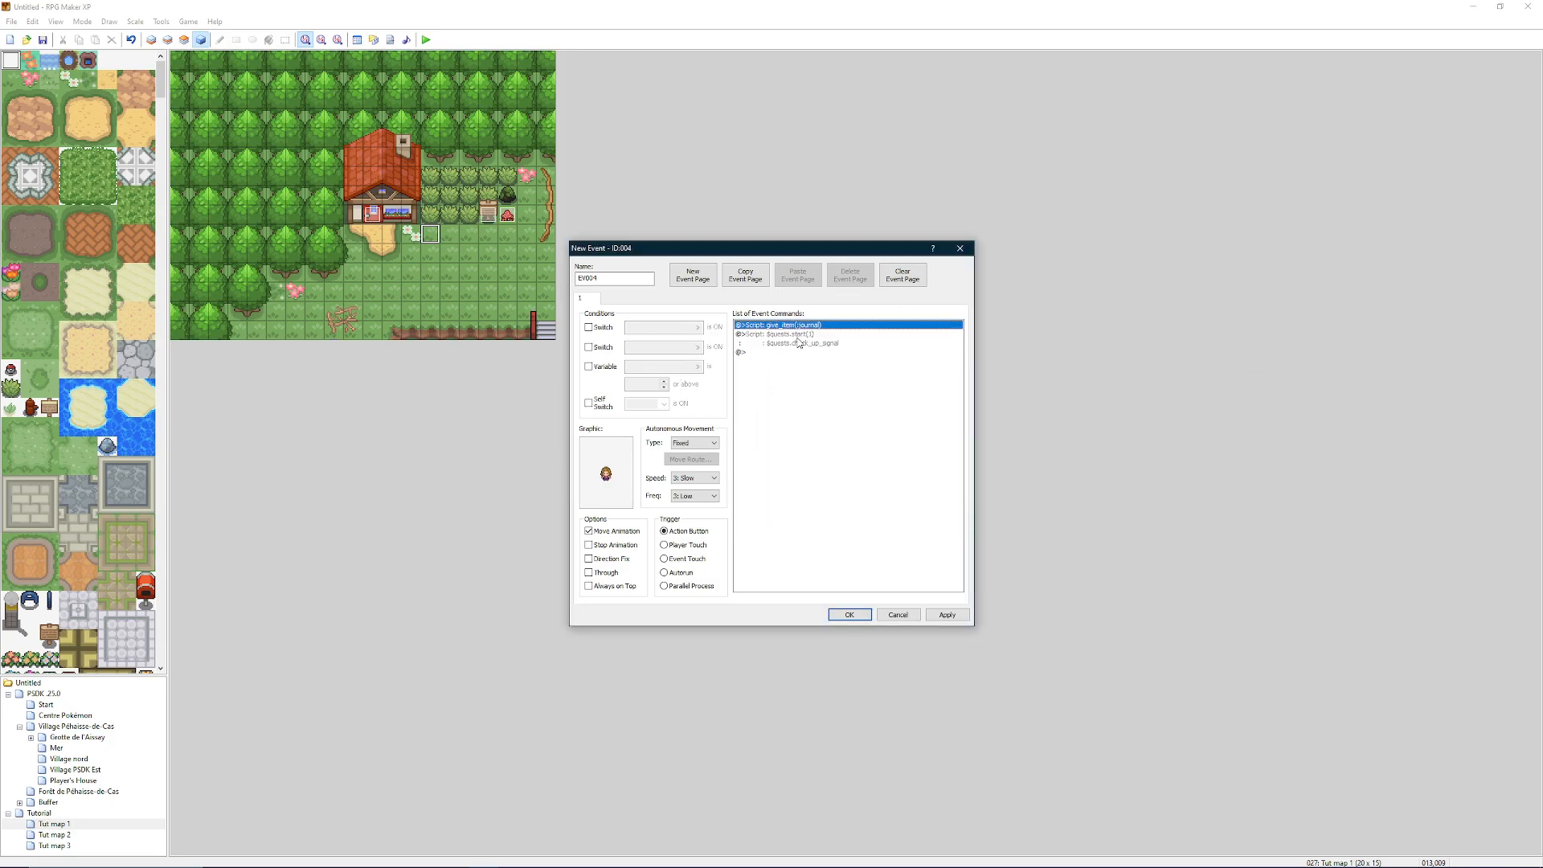
click(788, 342)
click(802, 344)
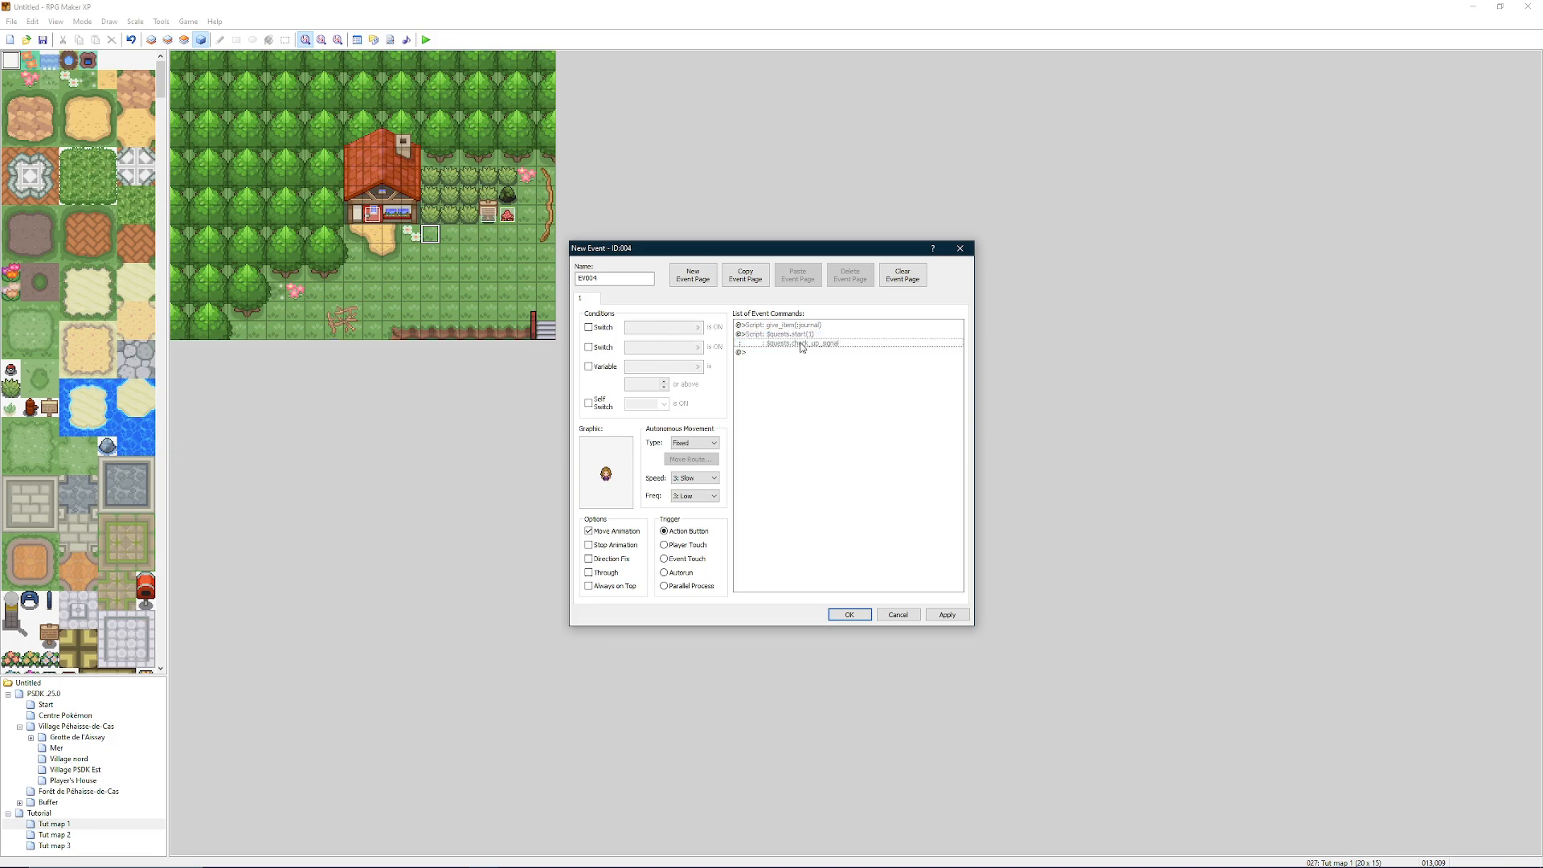
click(787, 387)
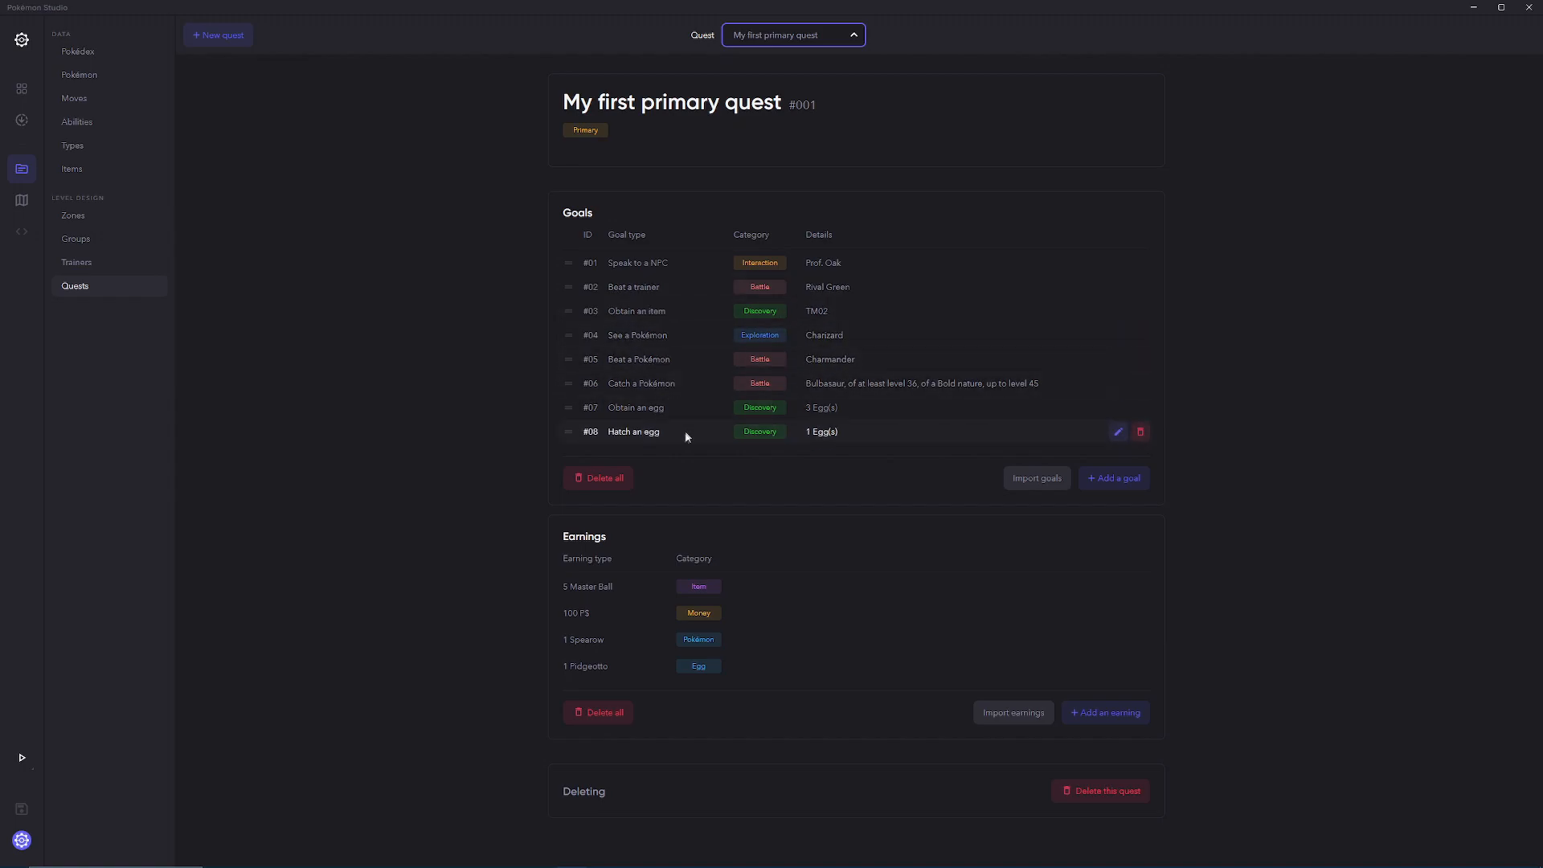
Step: Switch to Pokémon Studio and view the goals of the Beat Rival quest
click(770, 38)
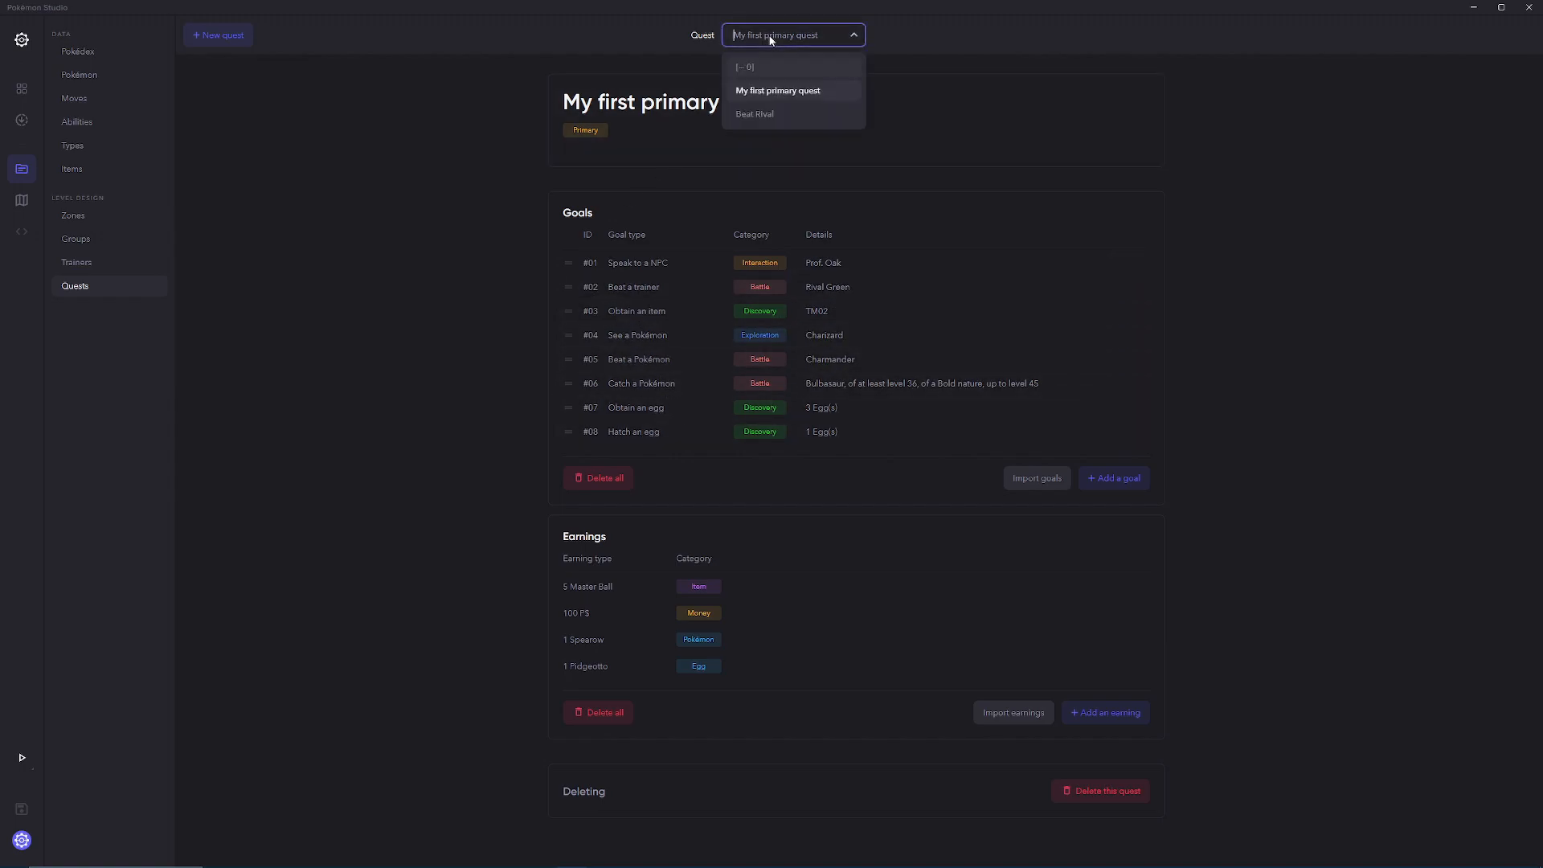
click(756, 112)
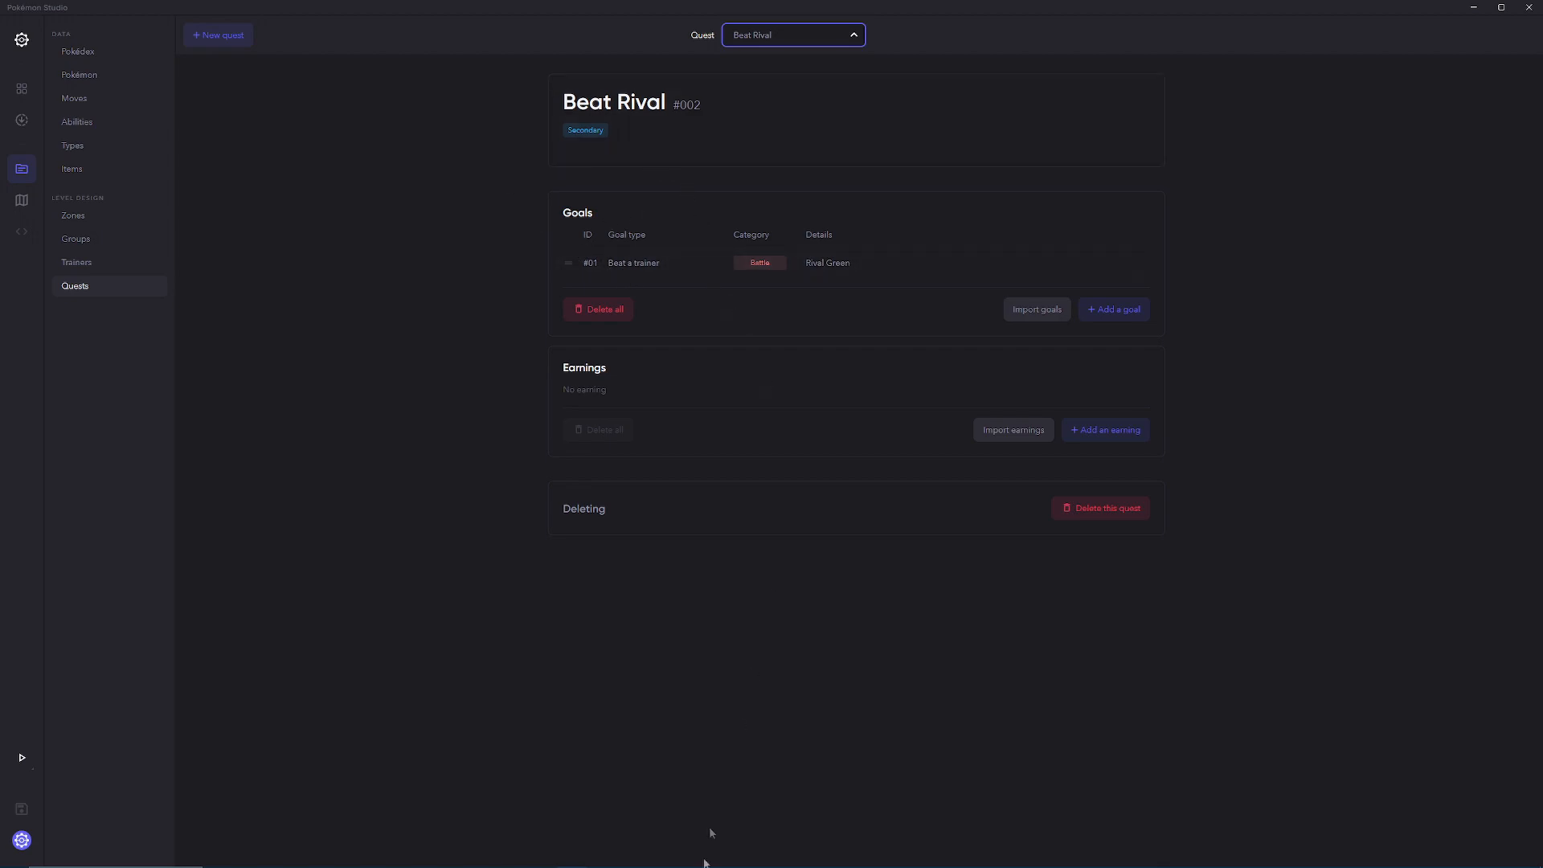
Step: Switch to RPG Maker XP, duplicate the quest-start script command, change the copy to $quests.start(2), and save the event
click(482, 861)
click(788, 338)
key(ctrl+c)
click(800, 377)
key(ctrl+v)
double_click(812, 360)
key(Up)
click(849, 517)
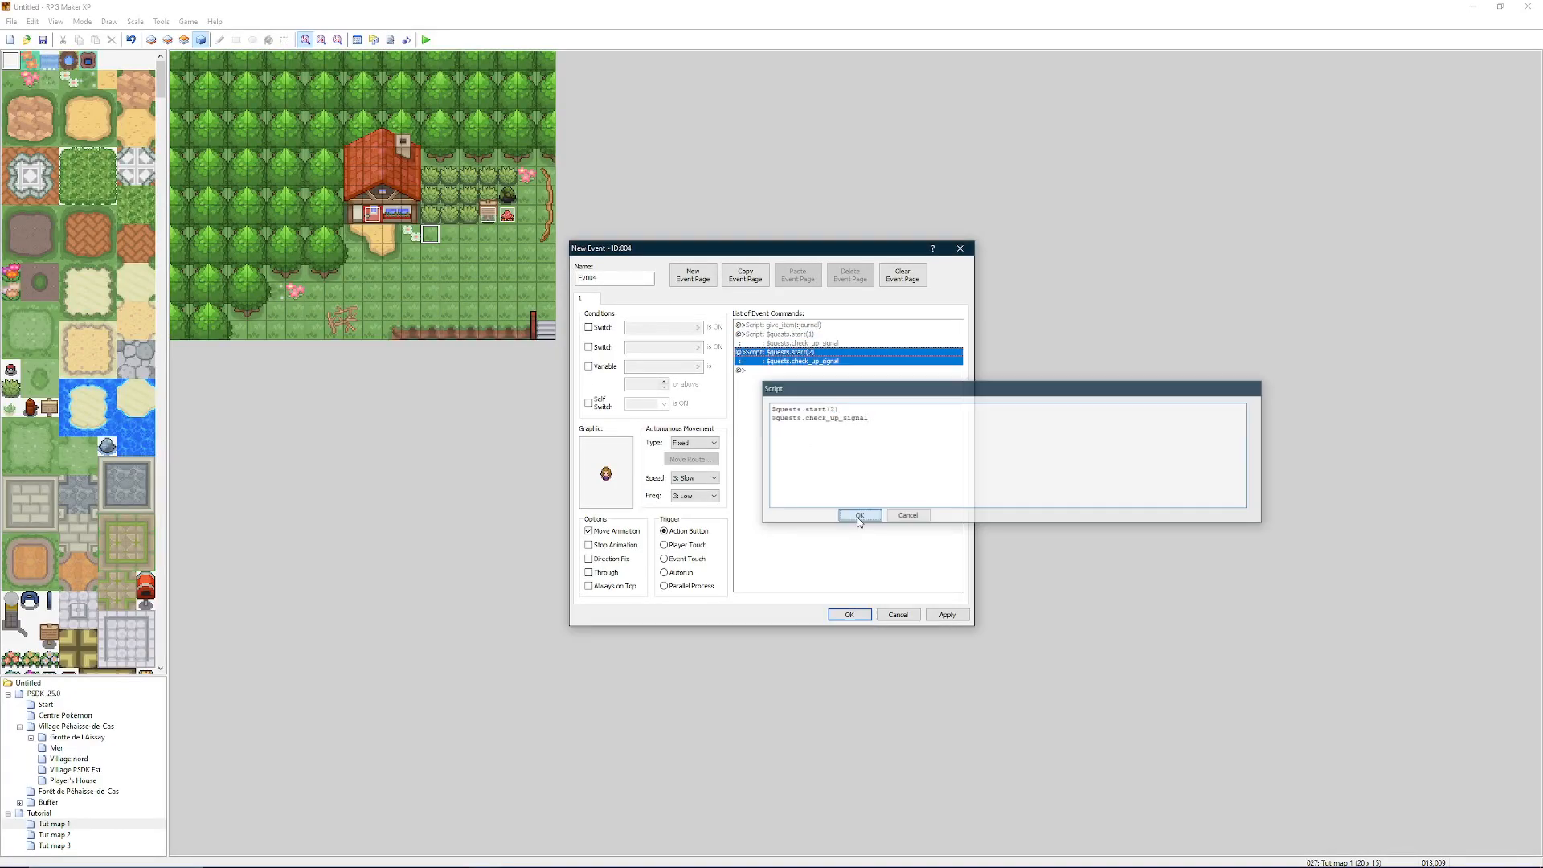
click(936, 614)
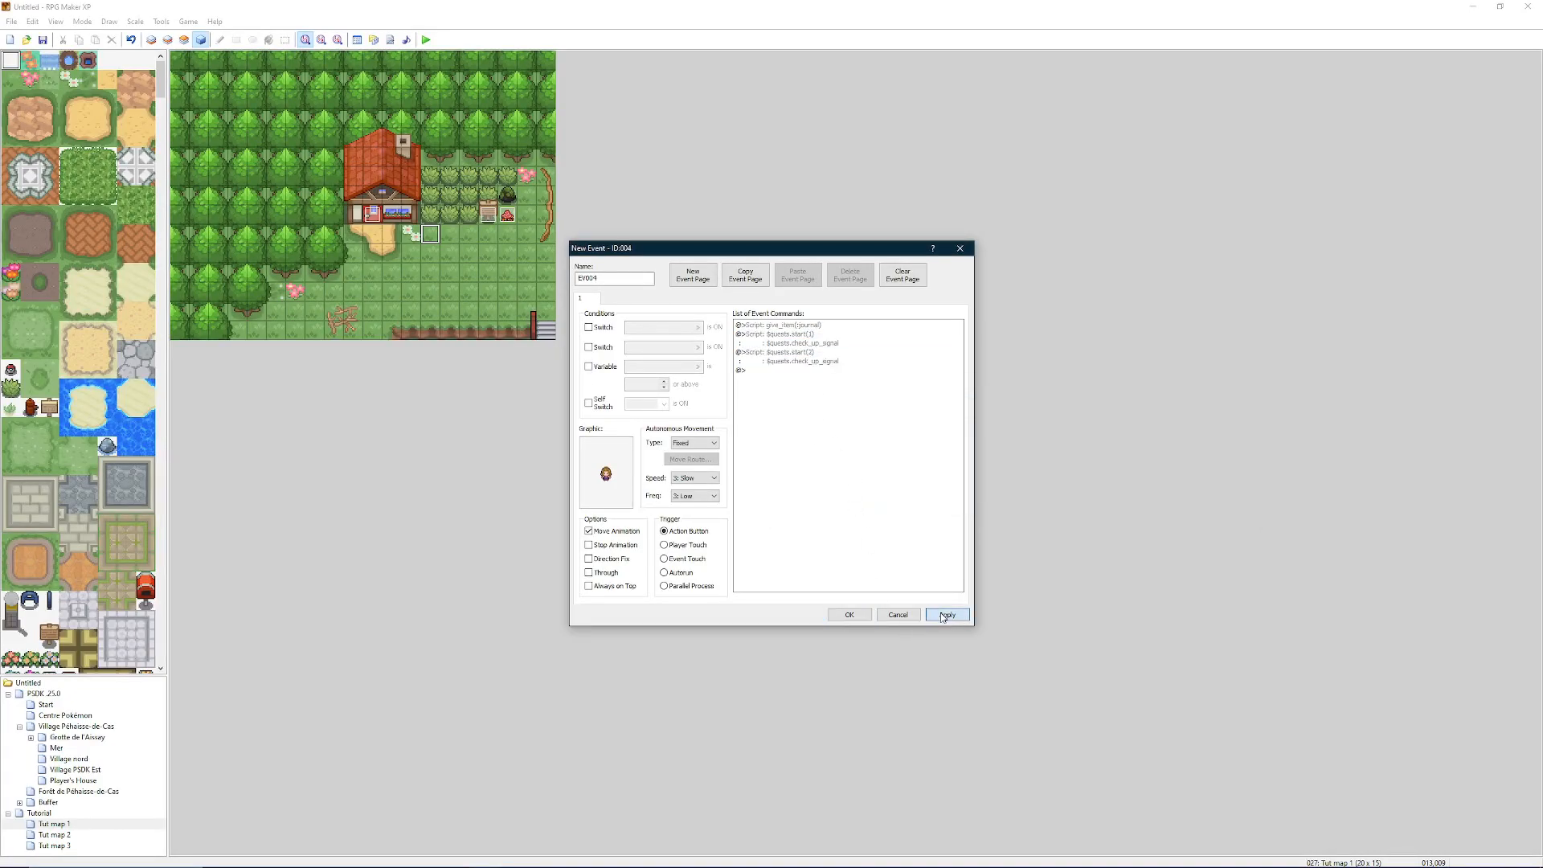
click(849, 615)
Step: Create an event on the tile right of the quest-giving event and assign it the capitaine_hgss graphic
double_click(450, 234)
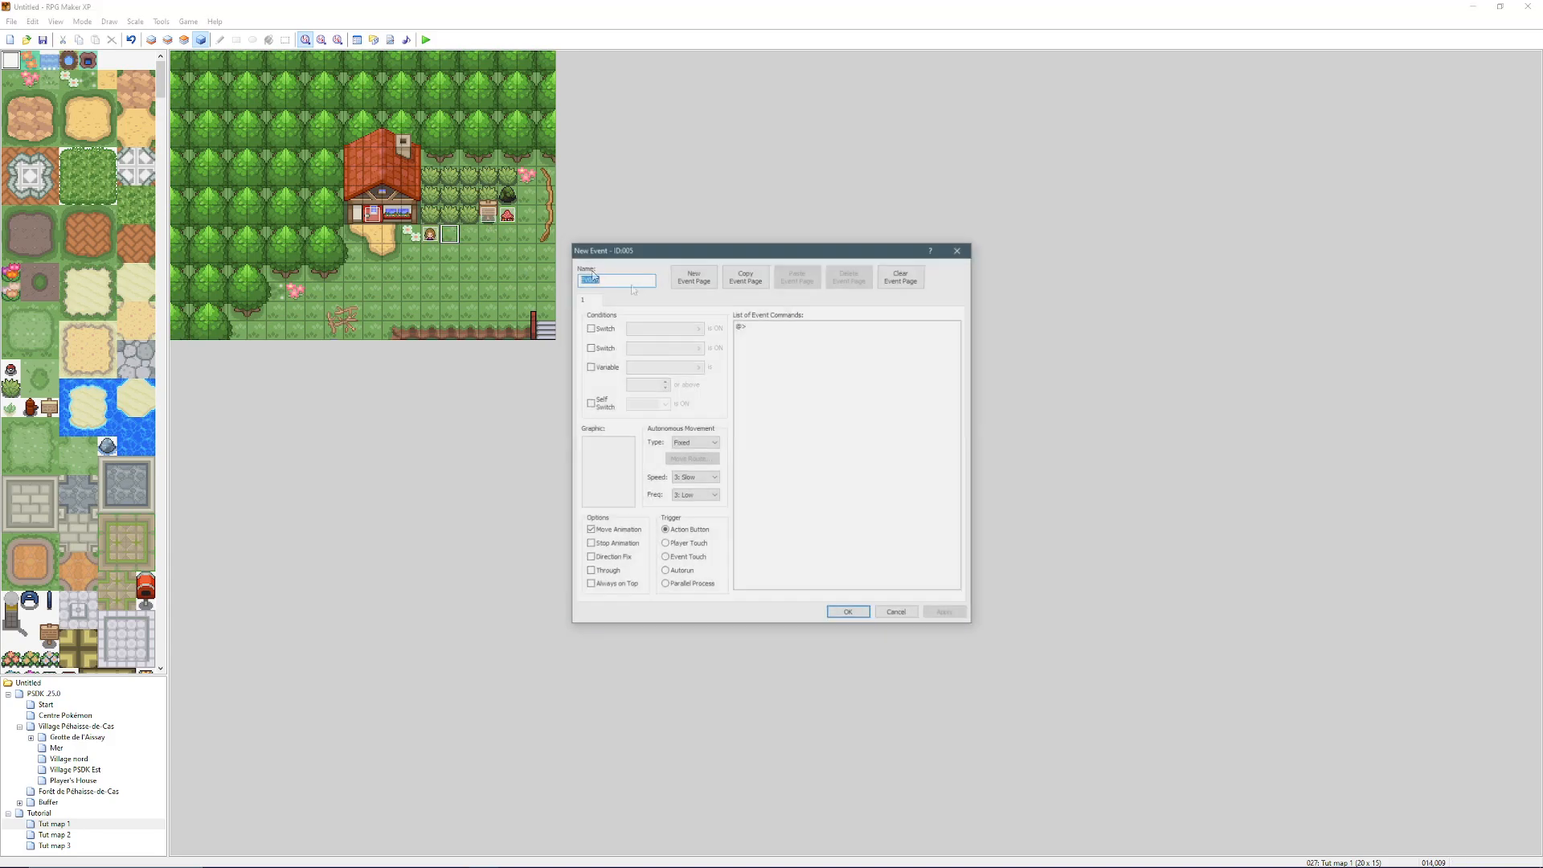
double_click(611, 471)
click(635, 363)
key(c)
key(c)
key(c)
key(c)
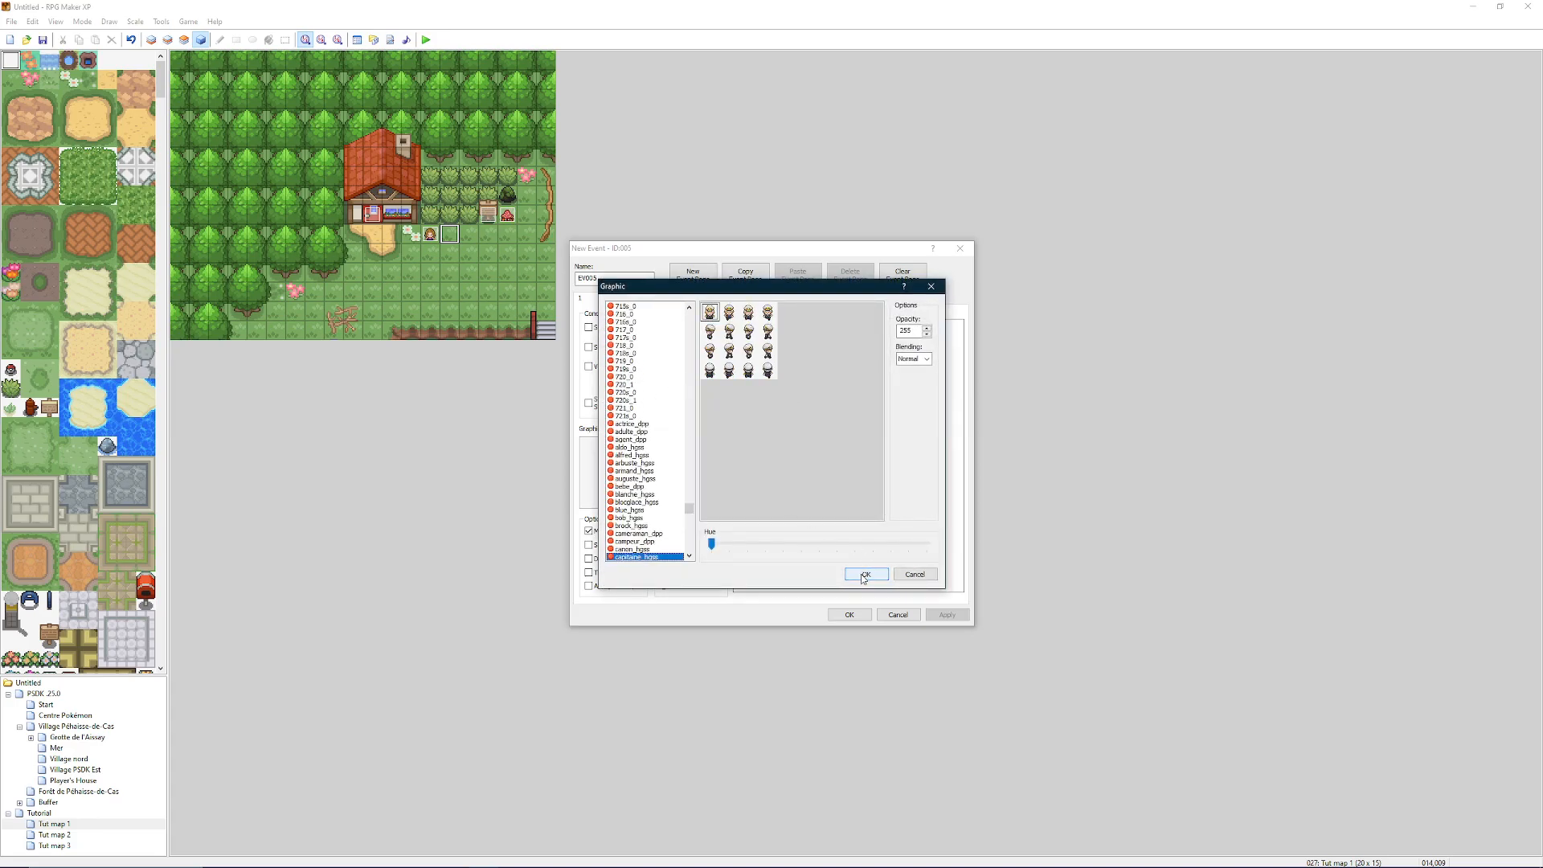
click(866, 574)
Step: Examine the $game_temp.battle_can_lose = true line in the trainer battle script on page 2 of the Gary le Scout event
double_click(803, 399)
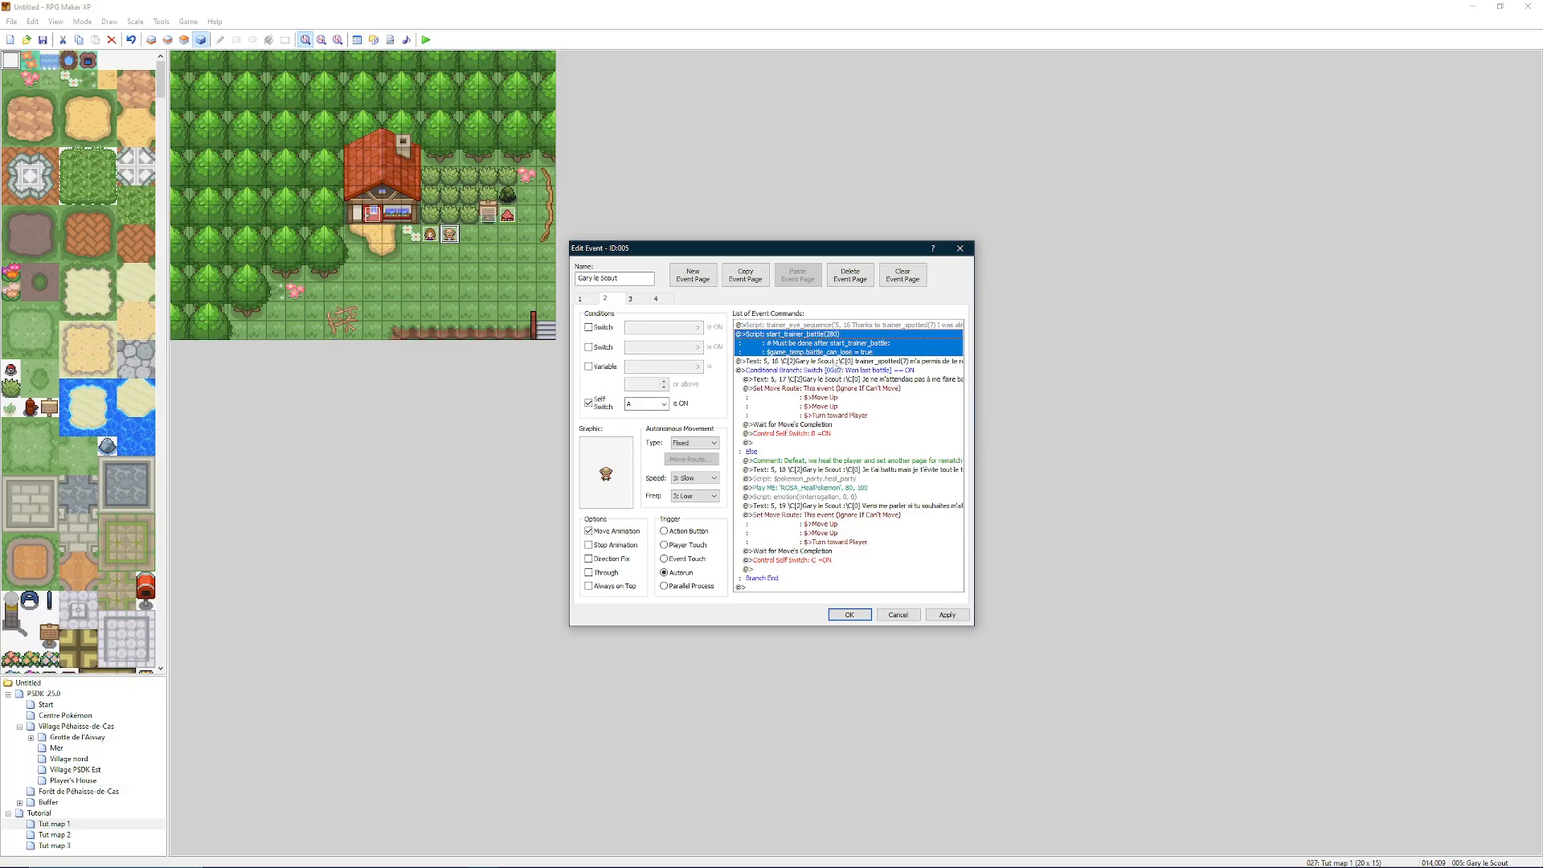
click(825, 360)
click(811, 340)
double_click(812, 357)
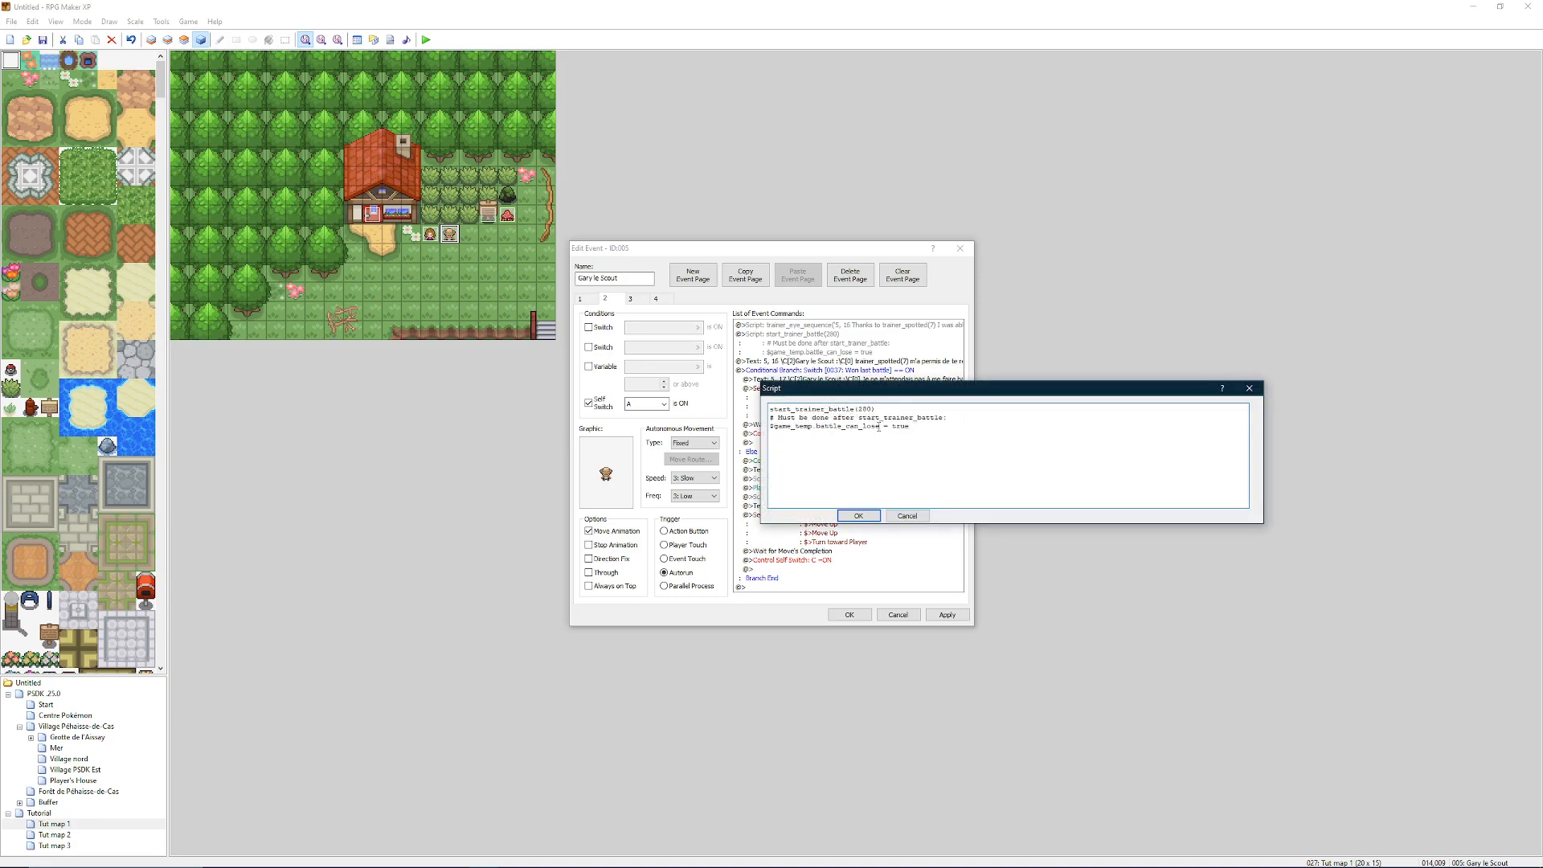
drag(775, 430, 917, 439)
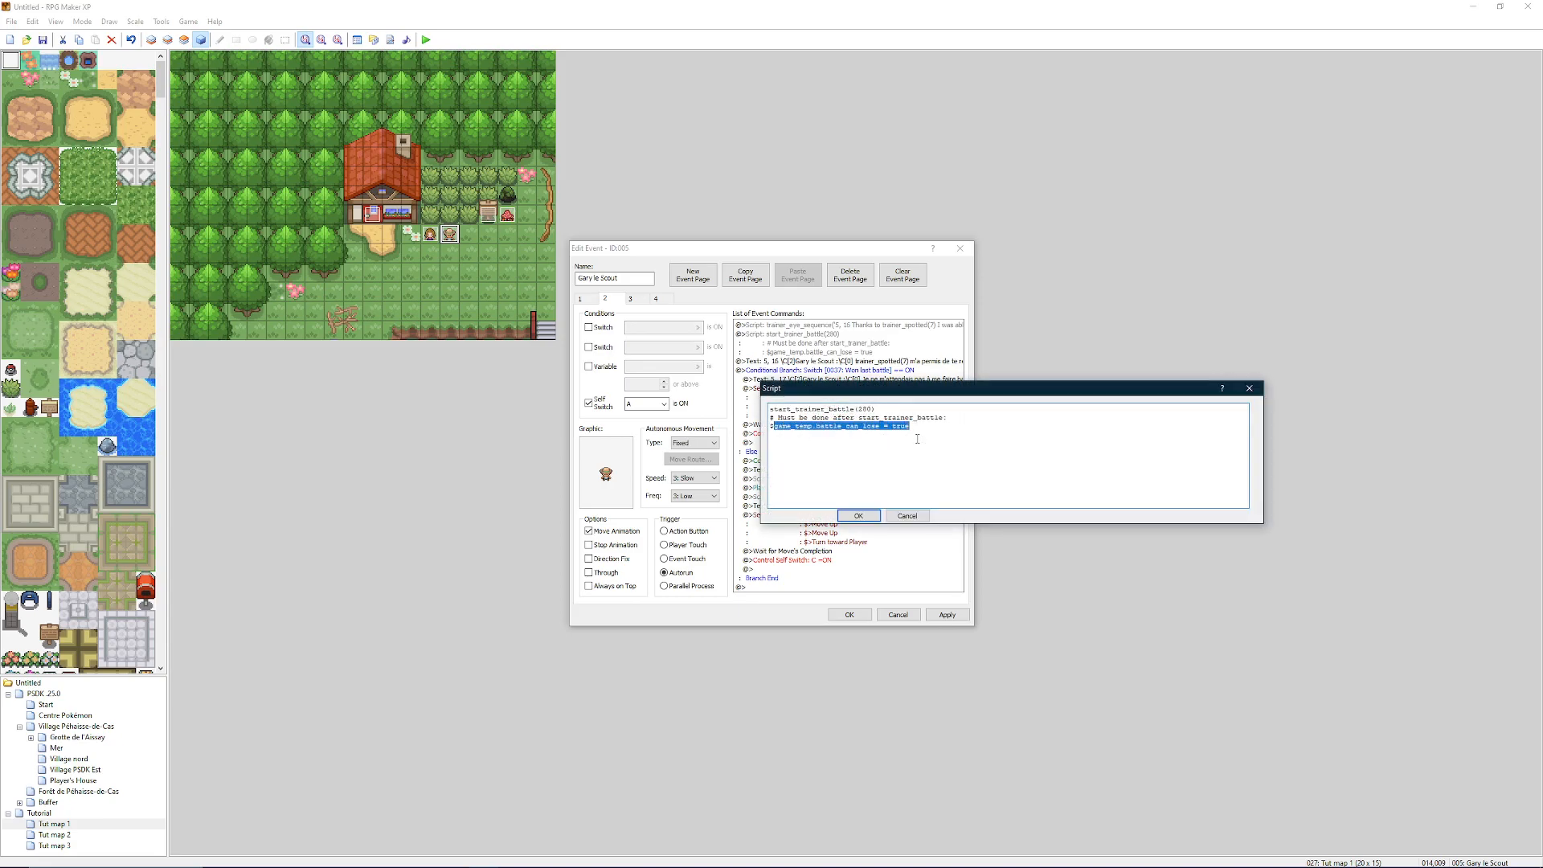
click(908, 516)
Step: Delete the text after the battle script and the text, move route and wait commands in the won-battle branch
click(771, 361)
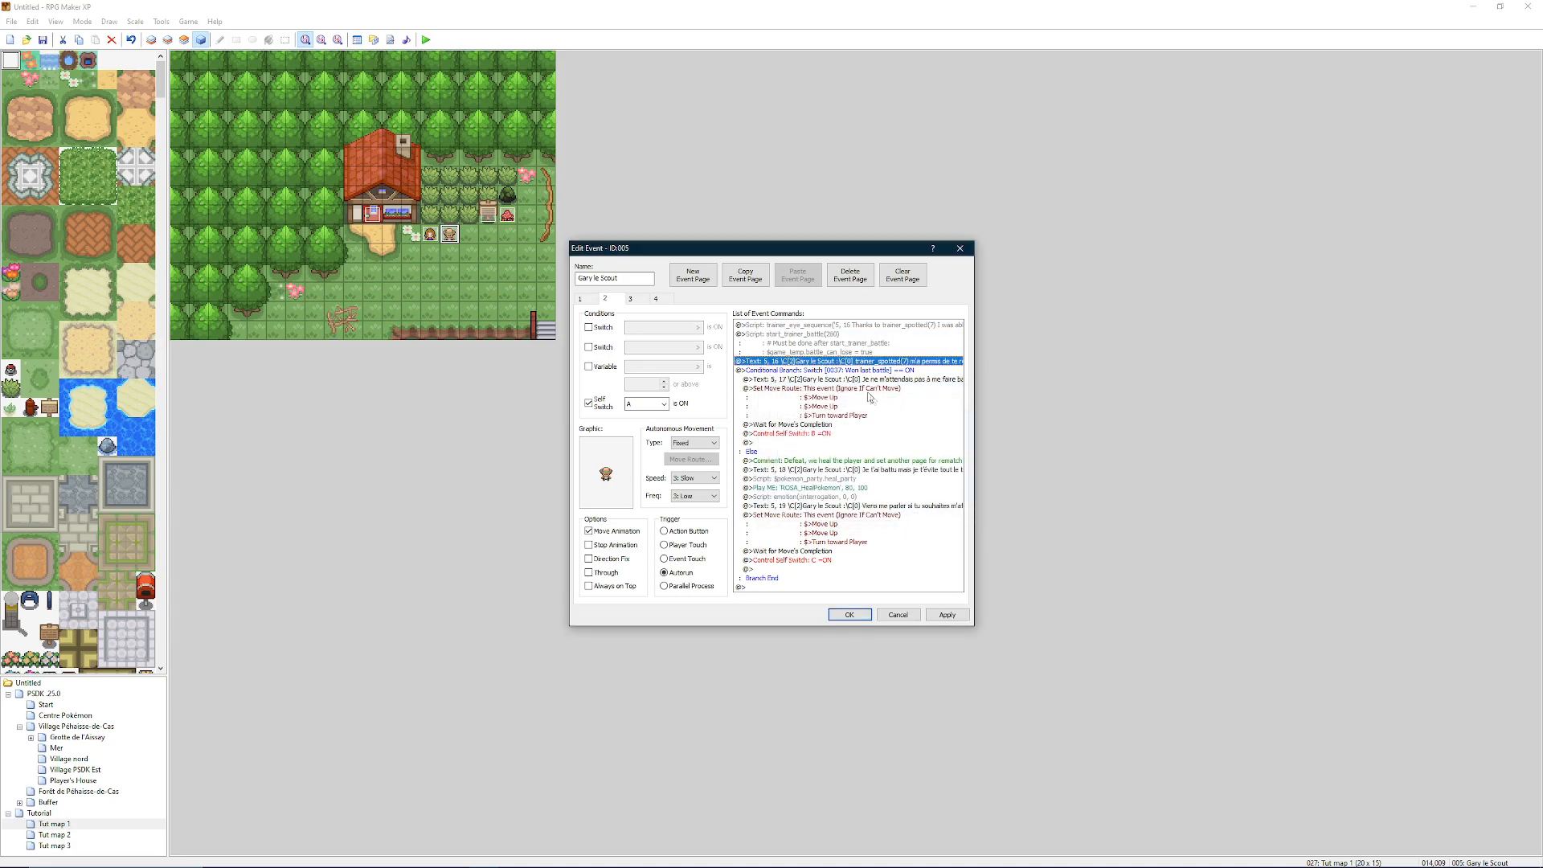
key(Delete)
key(Down)
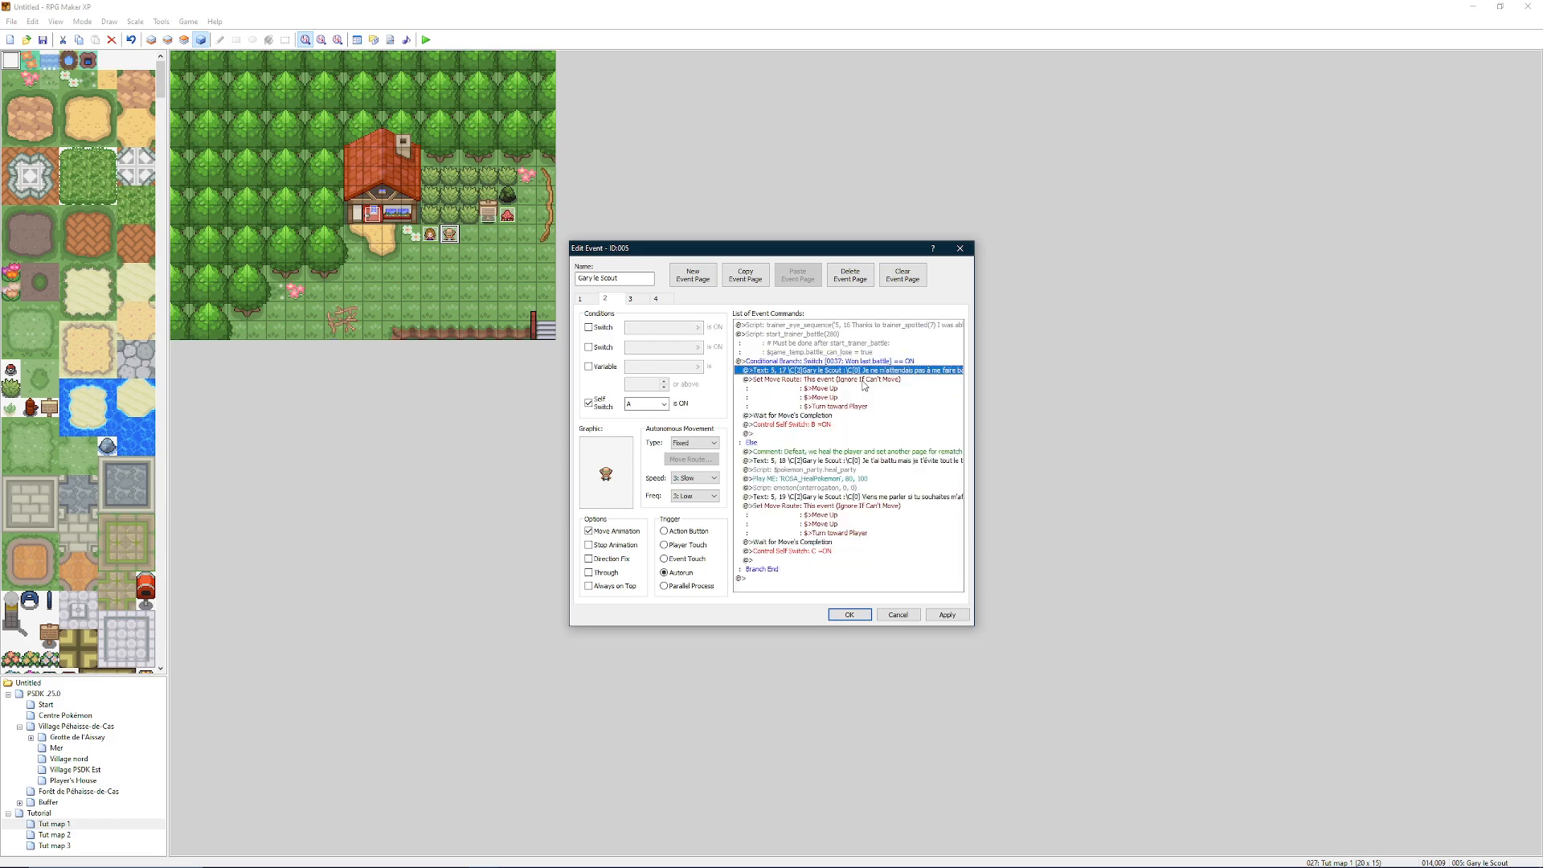
shift+click(815, 417)
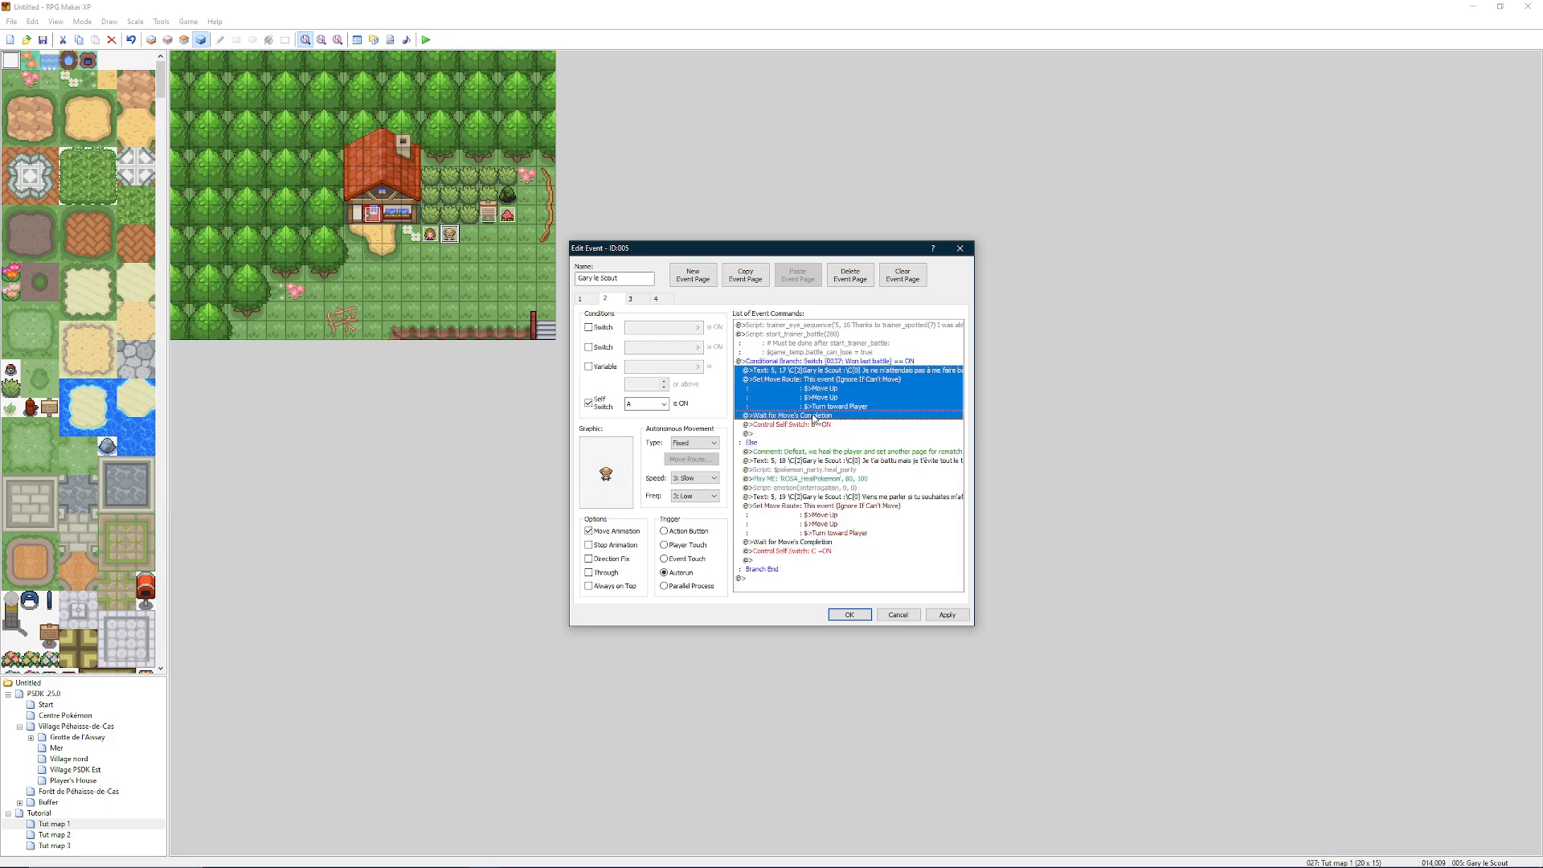
key(Delete)
Step: Delete all commands in the Else branch above the Control Self Switch C command
key(Down)
key(Down)
key(Down)
key(Up)
key(shift+Down)
key(shift+Down)
key(shift+Down)
key(shift+Down)
key(shift+Down)
key(shift+Down)
key(shift+Down)
key(Delete)
click(792, 372)
click(792, 378)
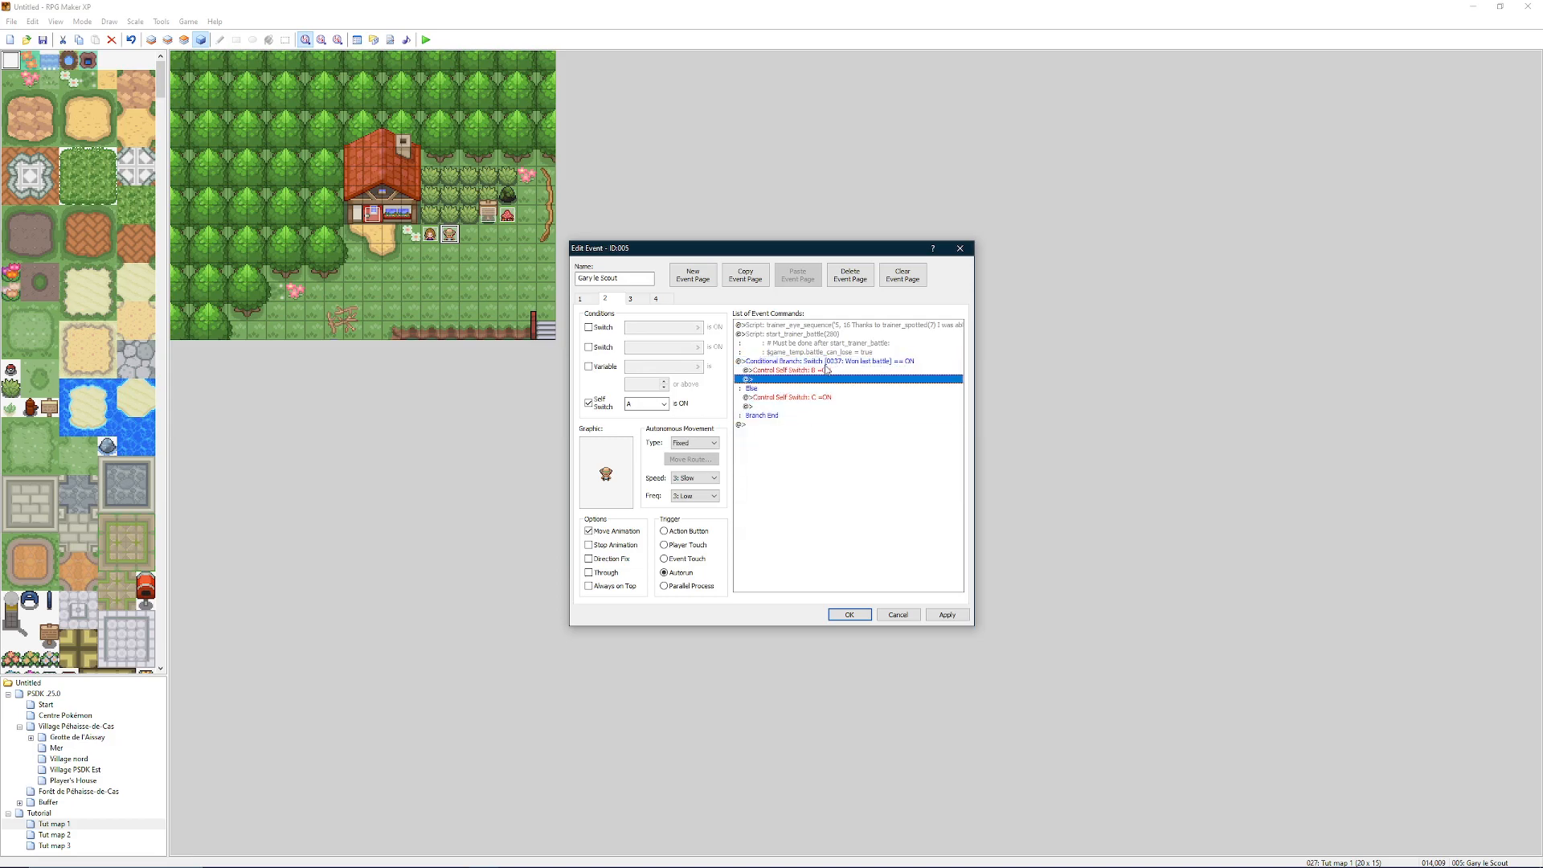
click(827, 369)
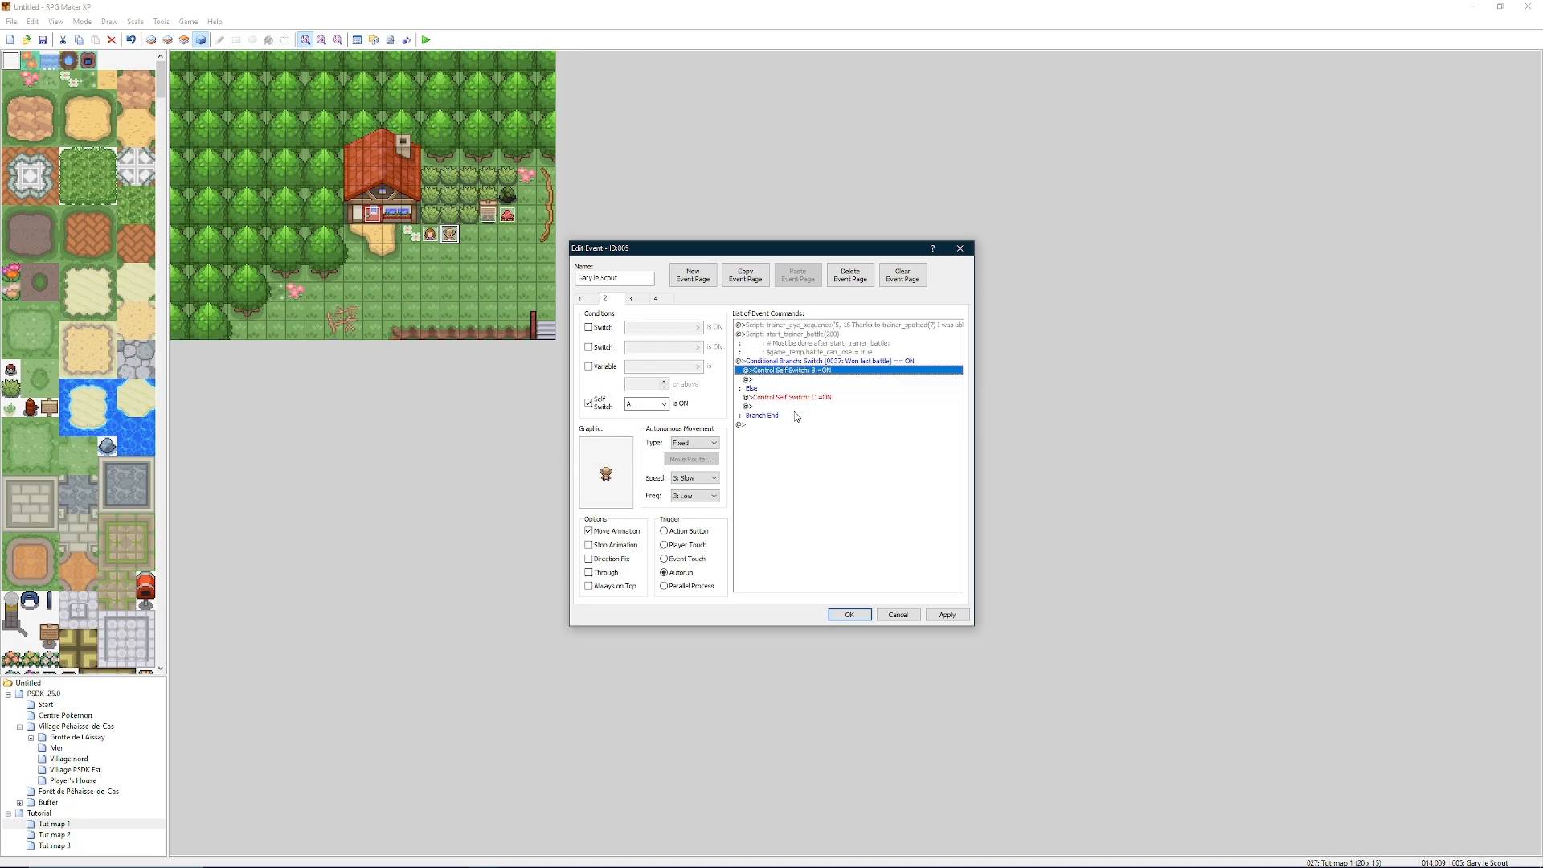
Step: Insert the script $quests.fail_quest(2) in the Else branch, above the Control Self Switch C command
click(791, 406)
right_click(788, 406)
click(822, 402)
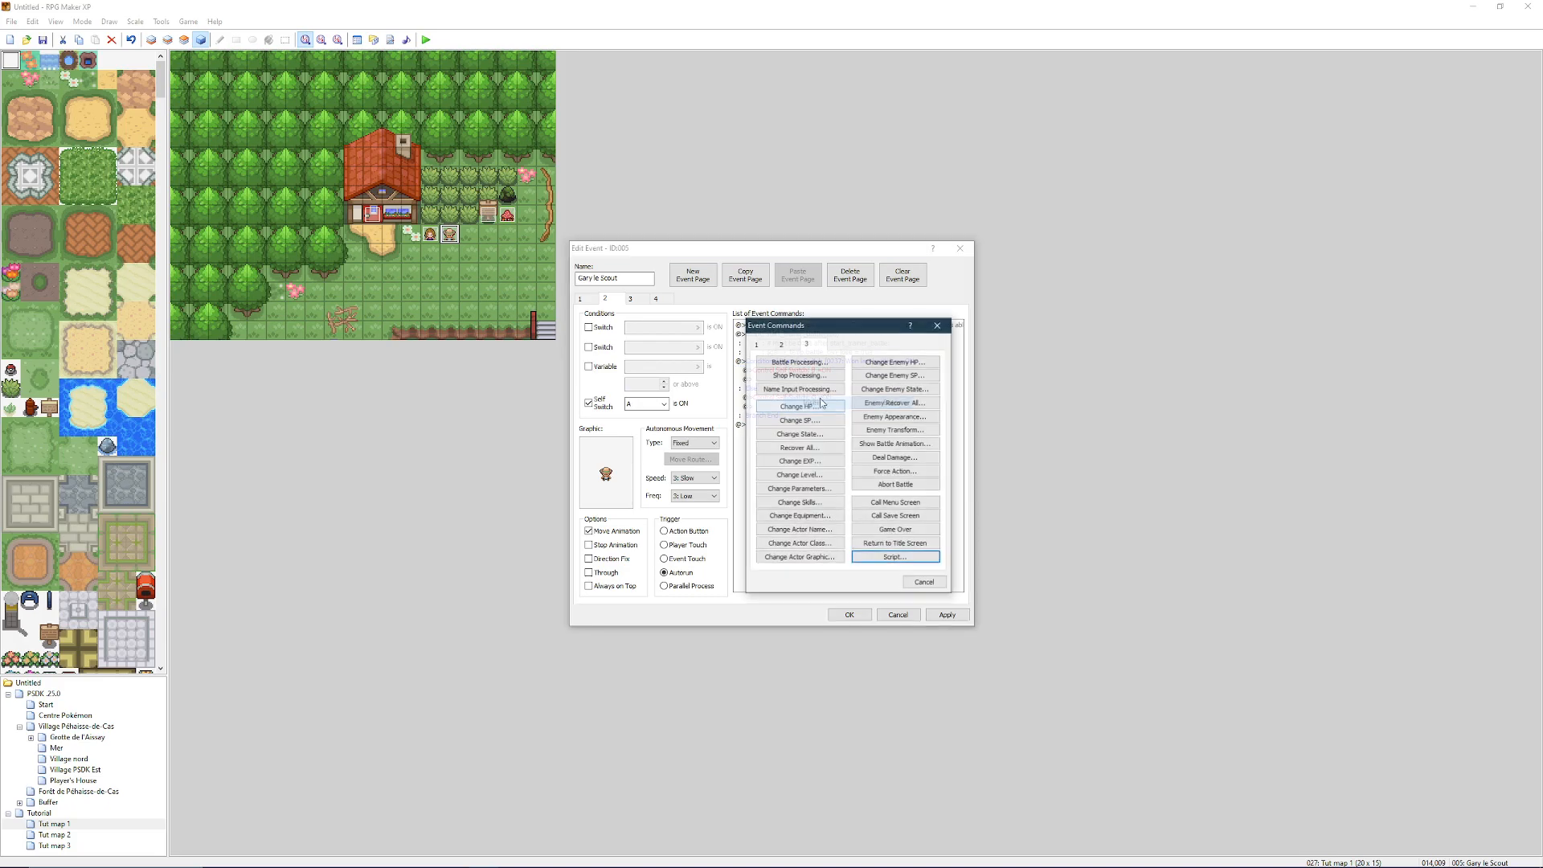
drag(804, 325, 283, 327)
click(388, 561)
text(s)
text(quests)
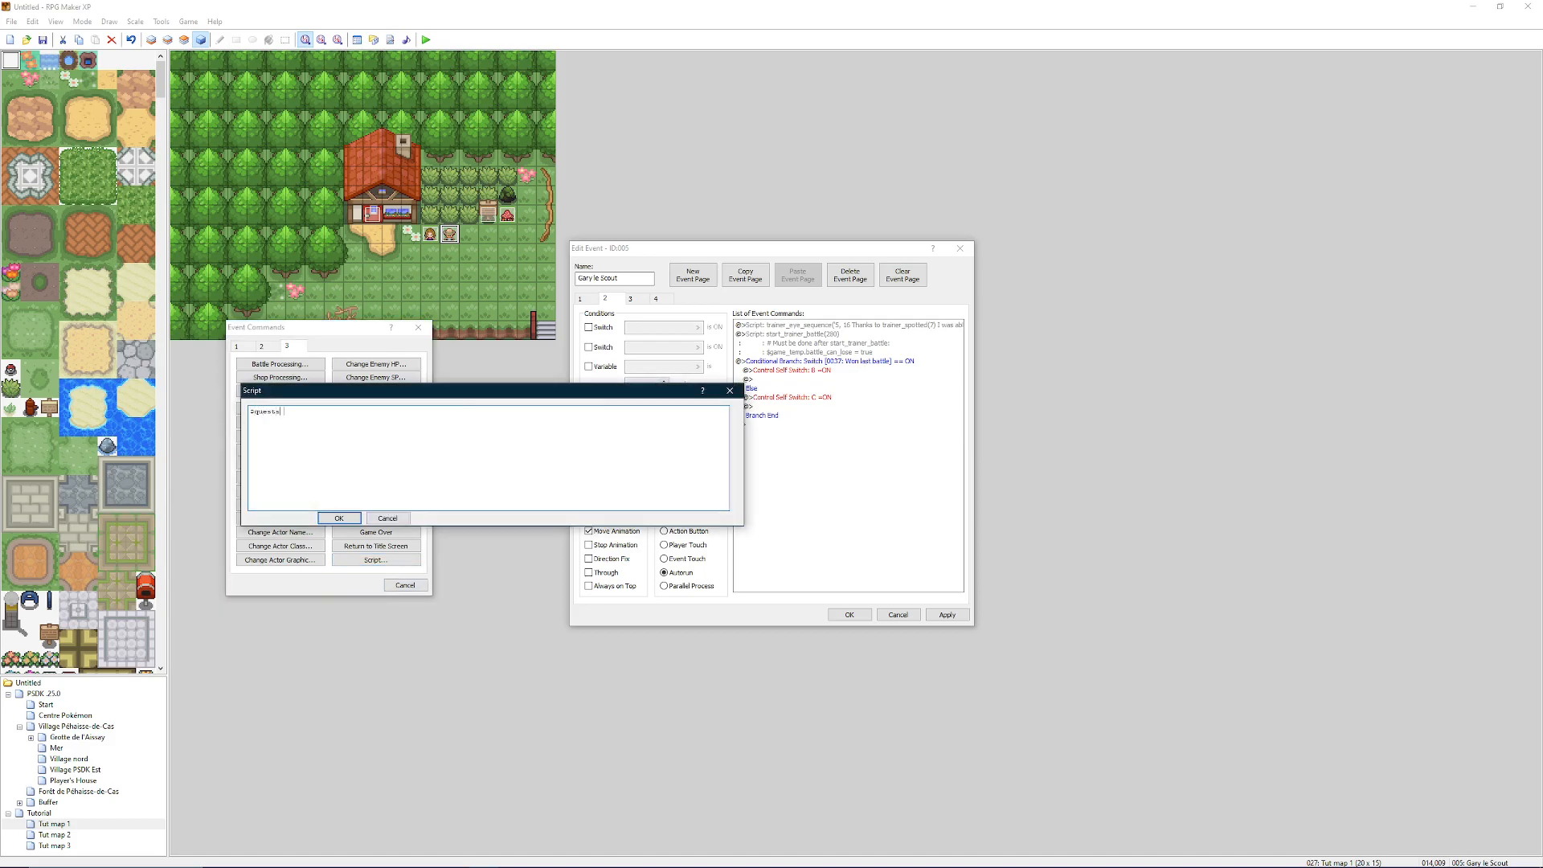
text(.fail_quest(2))
click(338, 517)
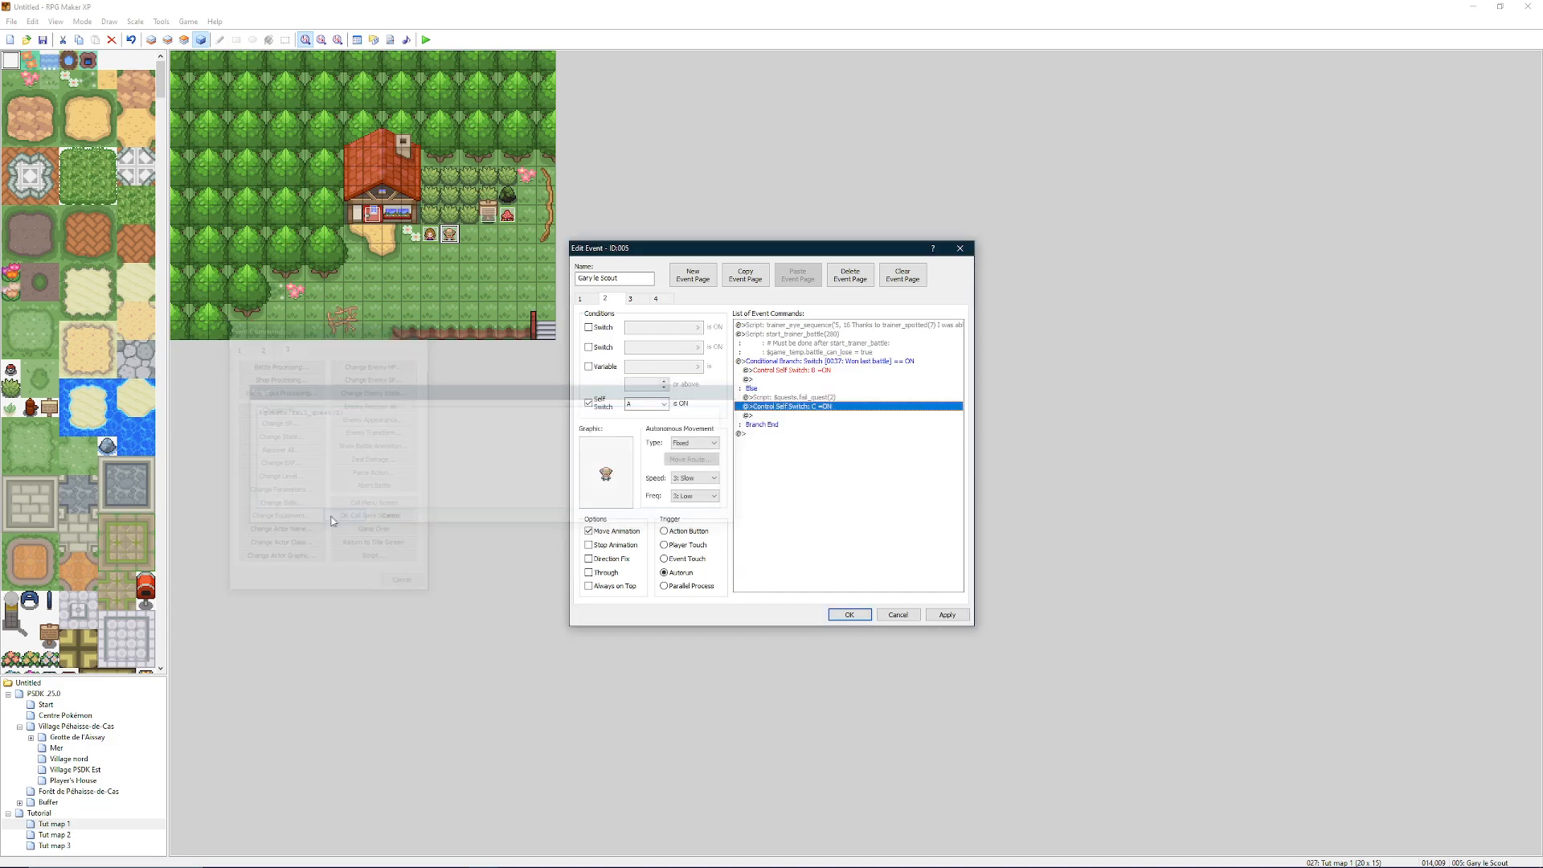
Step: Copy the fail_quest script into the won-battle branch and change the copy to $quests.beat_npc(2, 0)
click(801, 398)
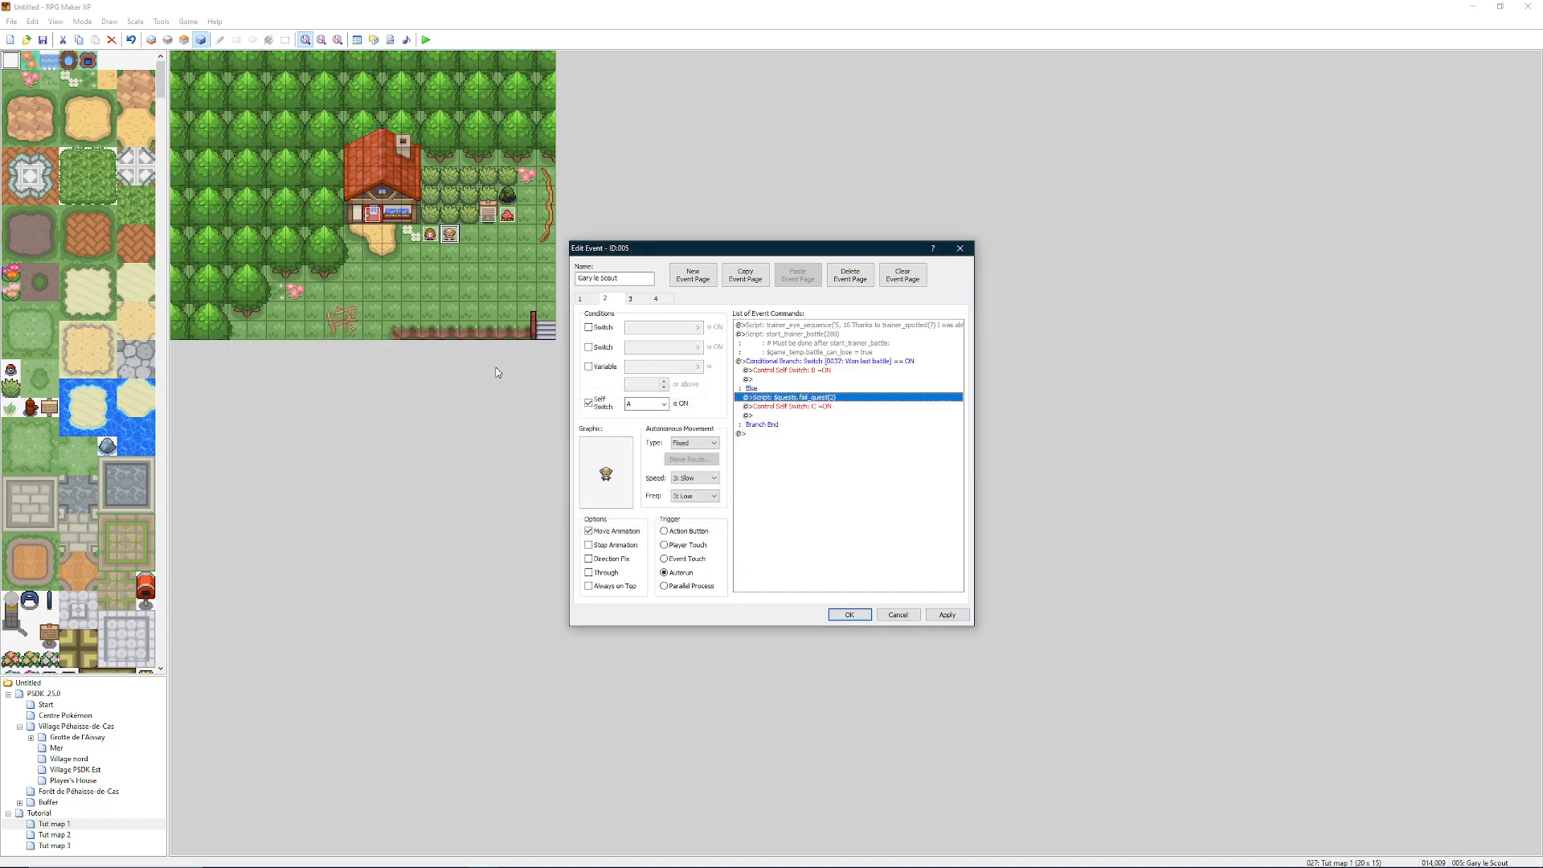
click(814, 397)
mouse_move(816, 398)
mouse_down()
mouse_move(830, 381)
mouse_move(810, 399)
mouse_move(809, 372)
mouse_up()
click(821, 371)
double_click(808, 371)
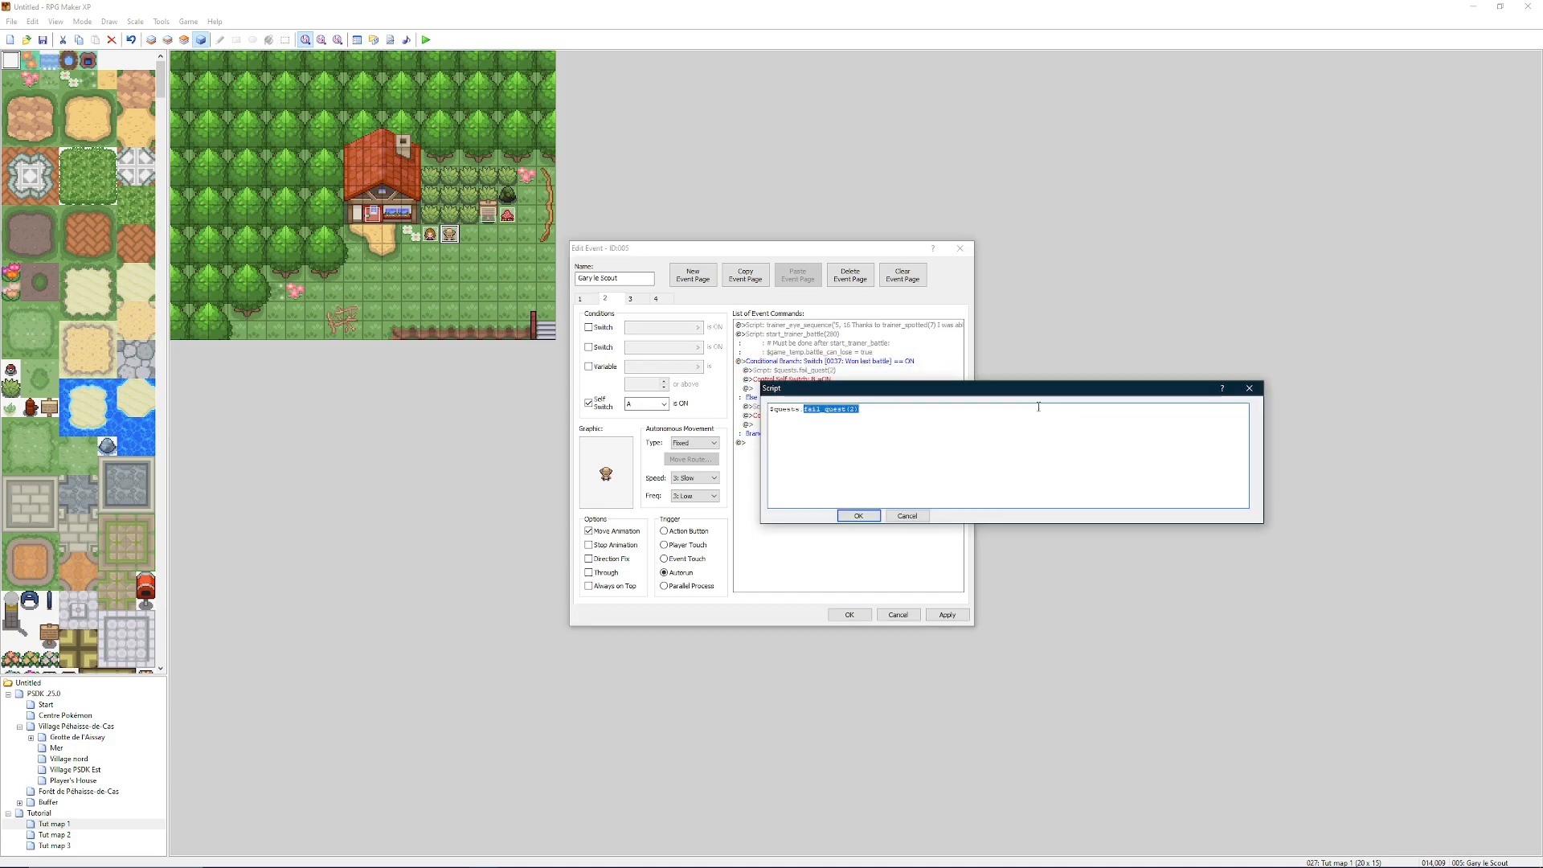
text(beat)
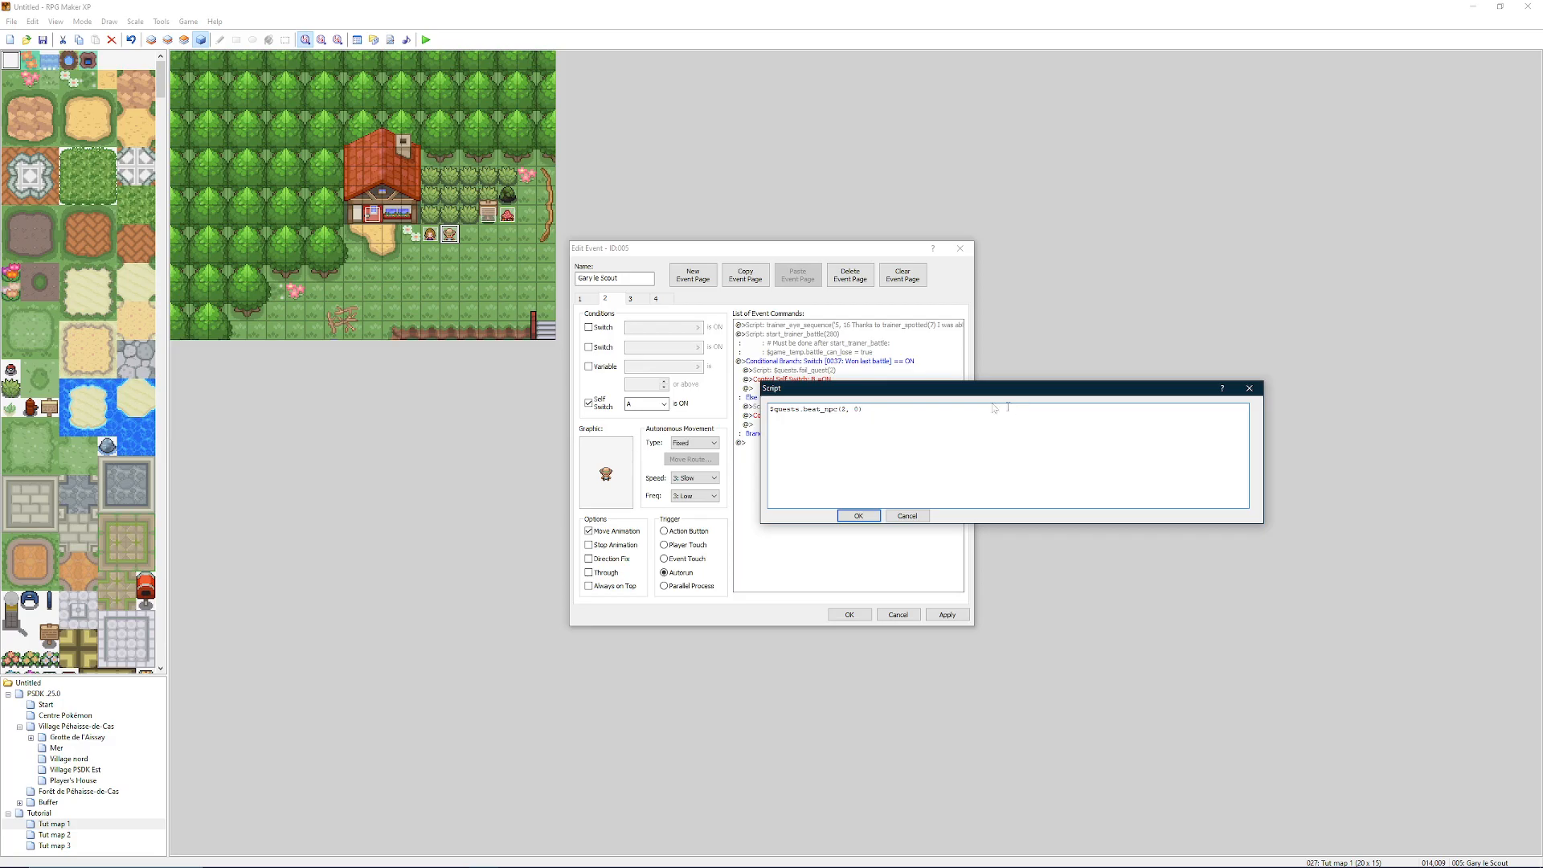
Step: Switch to Pokémon Studio and add a Beat a trainer goal for Rival Blue to the Beat Rival quest
click(573, 856)
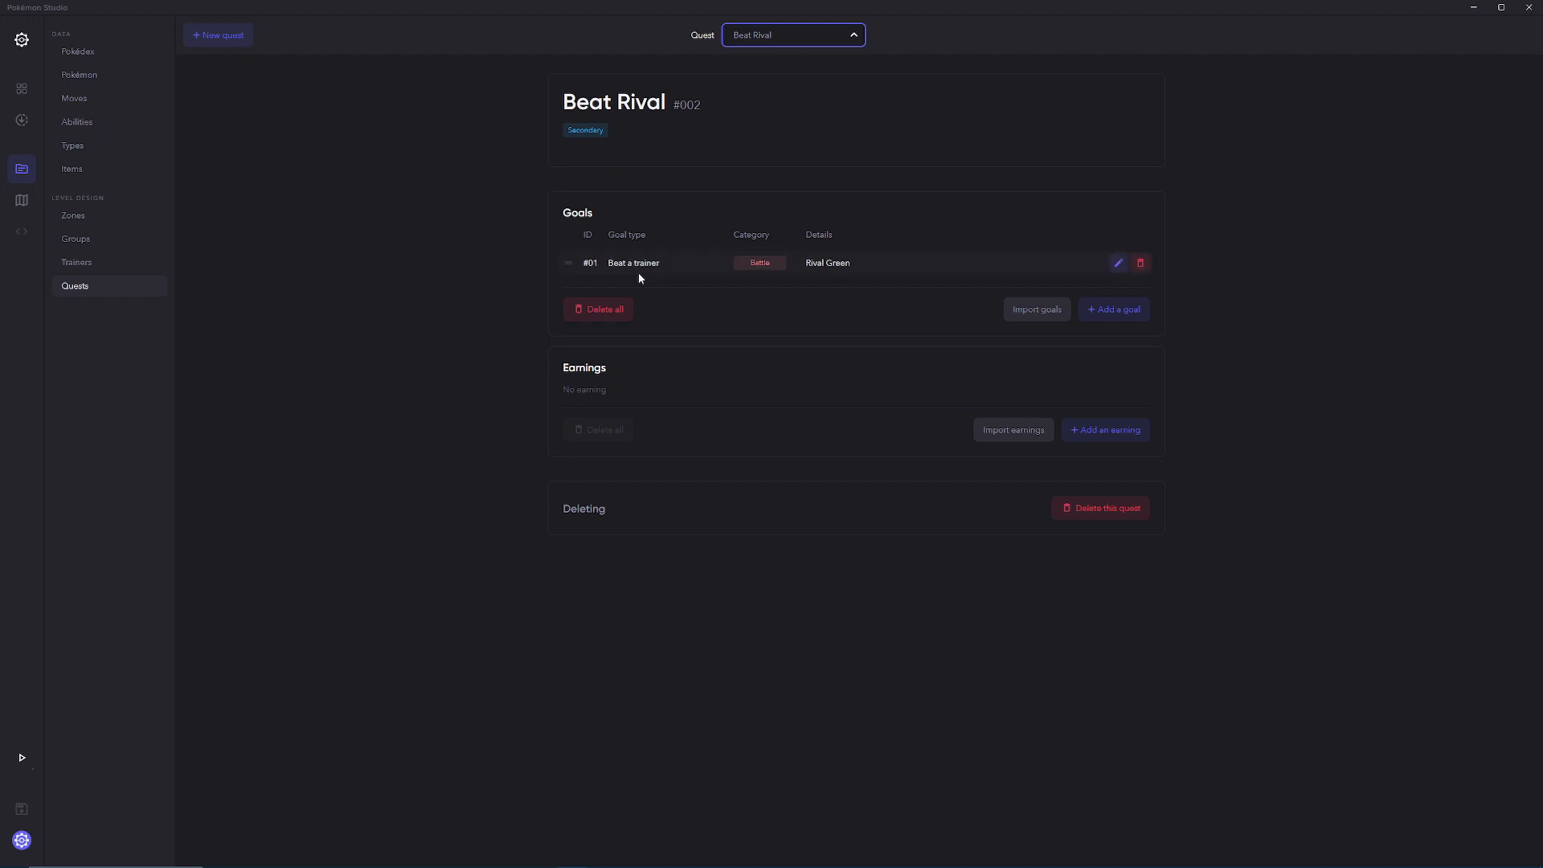
click(1114, 309)
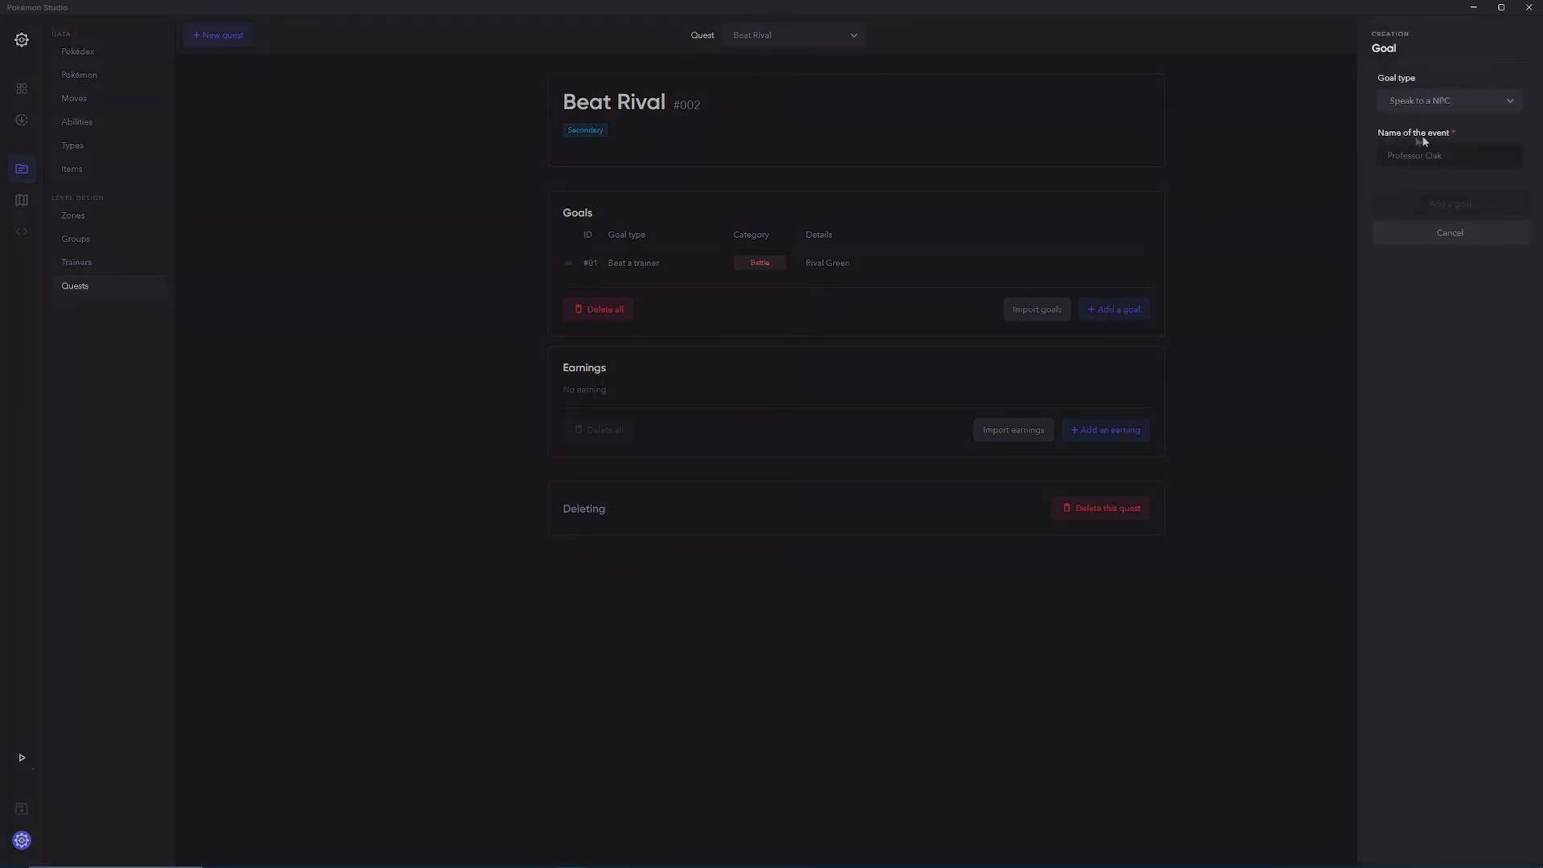
click(1439, 101)
click(1446, 154)
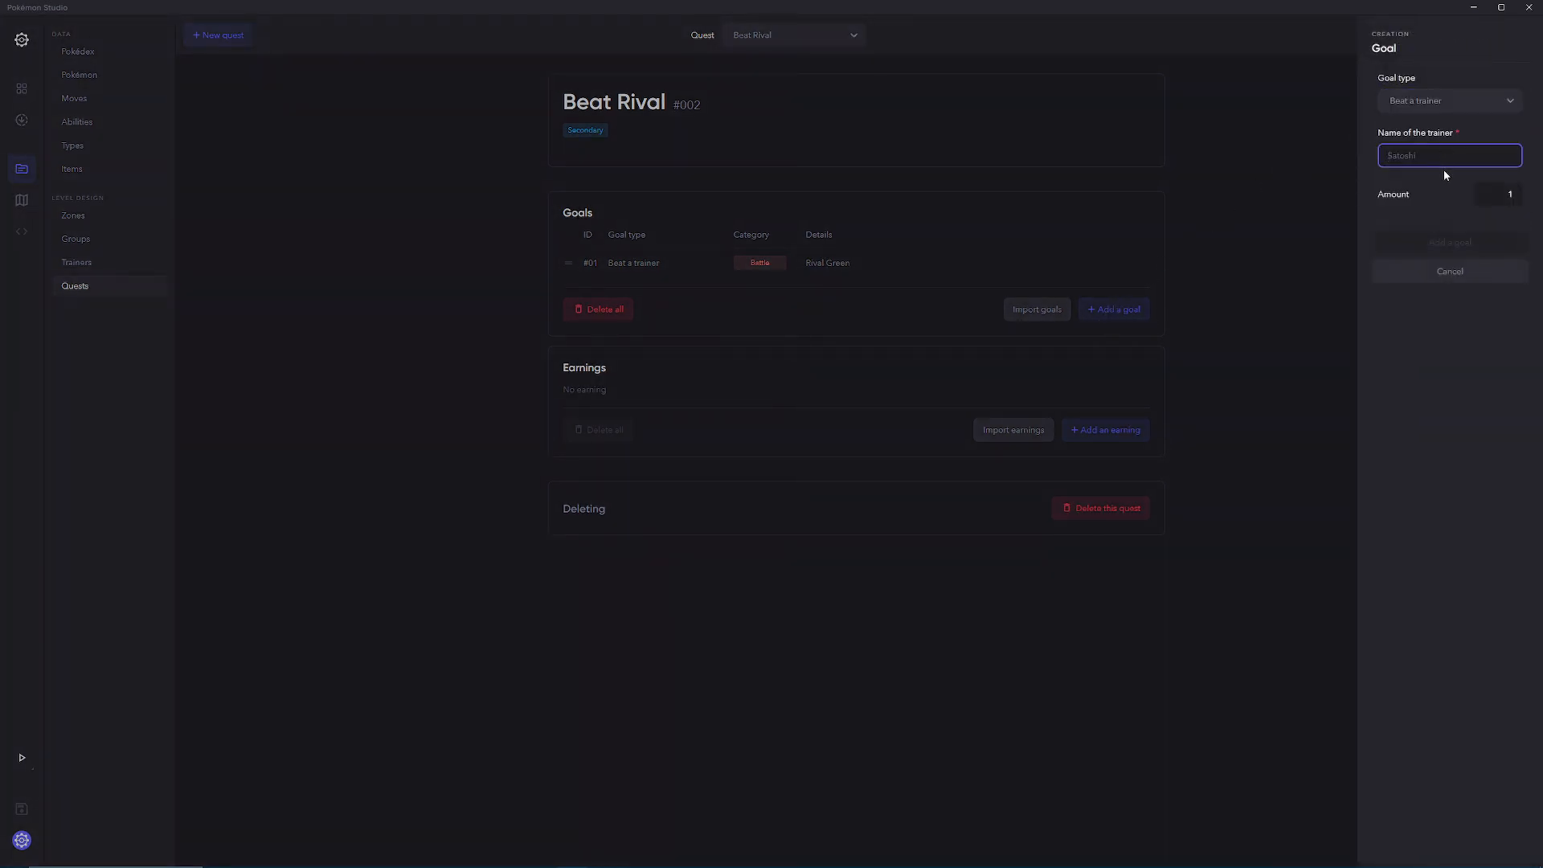
text(Rival blue)
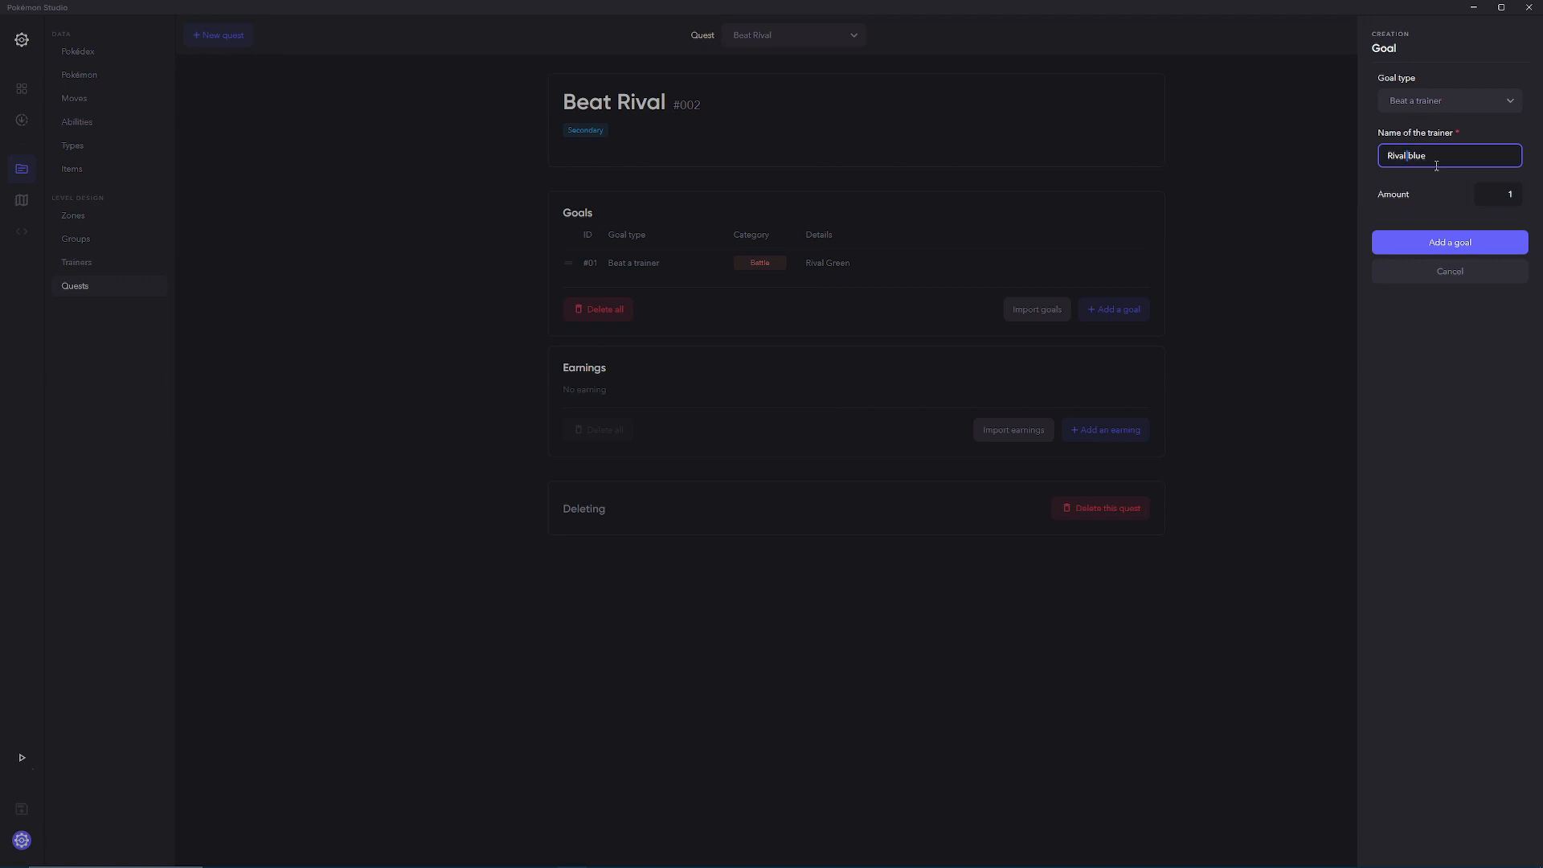
click(1403, 237)
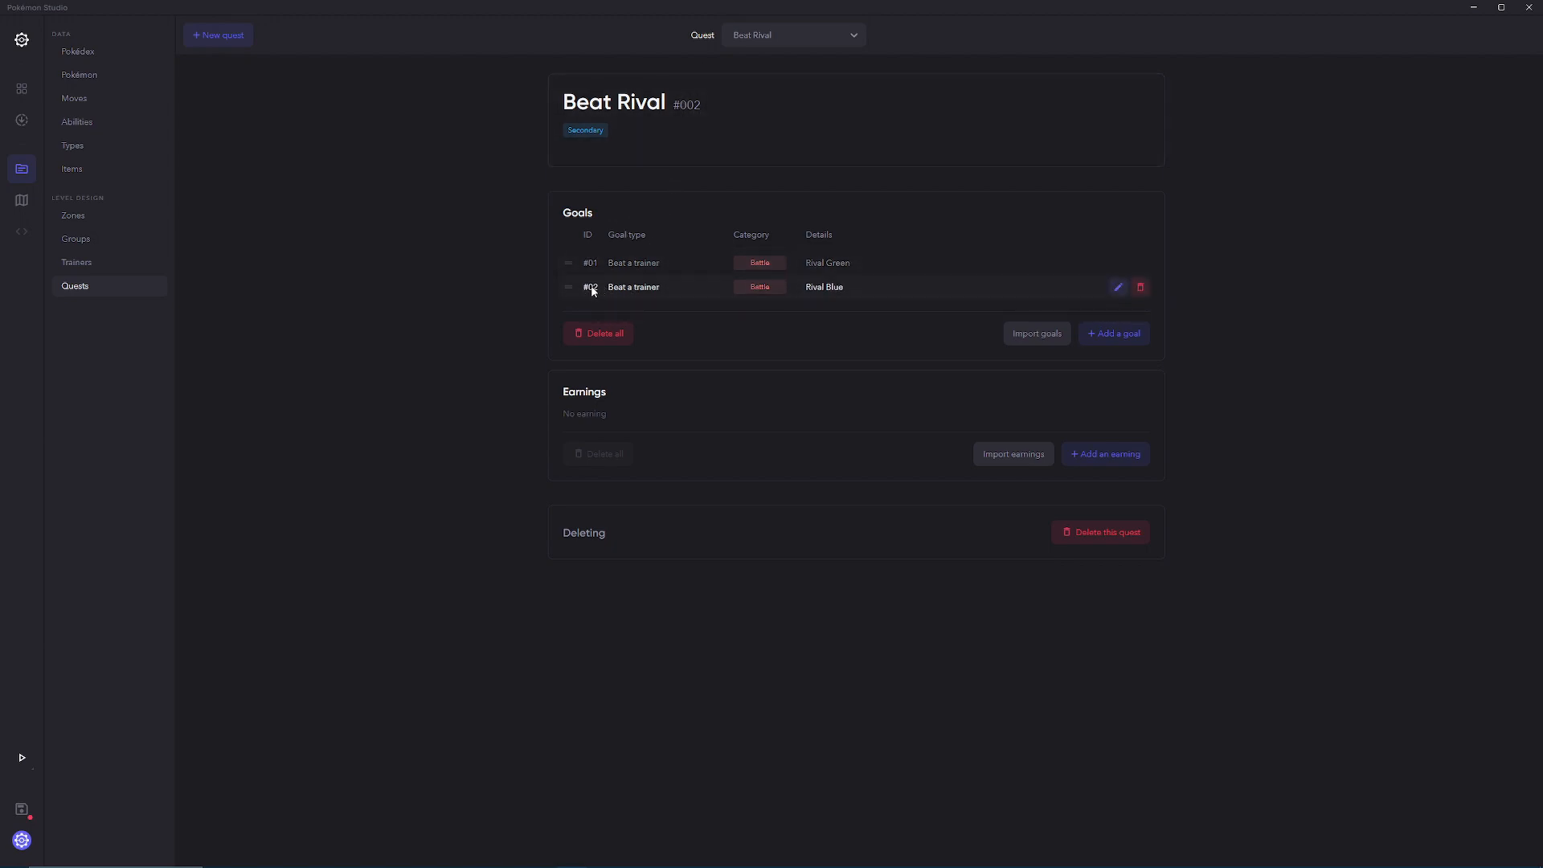
Step: Switch back to RPG Maker XP, confirm the beat_npc script, and delete pages 3 and 4 of the Gary le Scout event
key(alt+Tab)
click(859, 516)
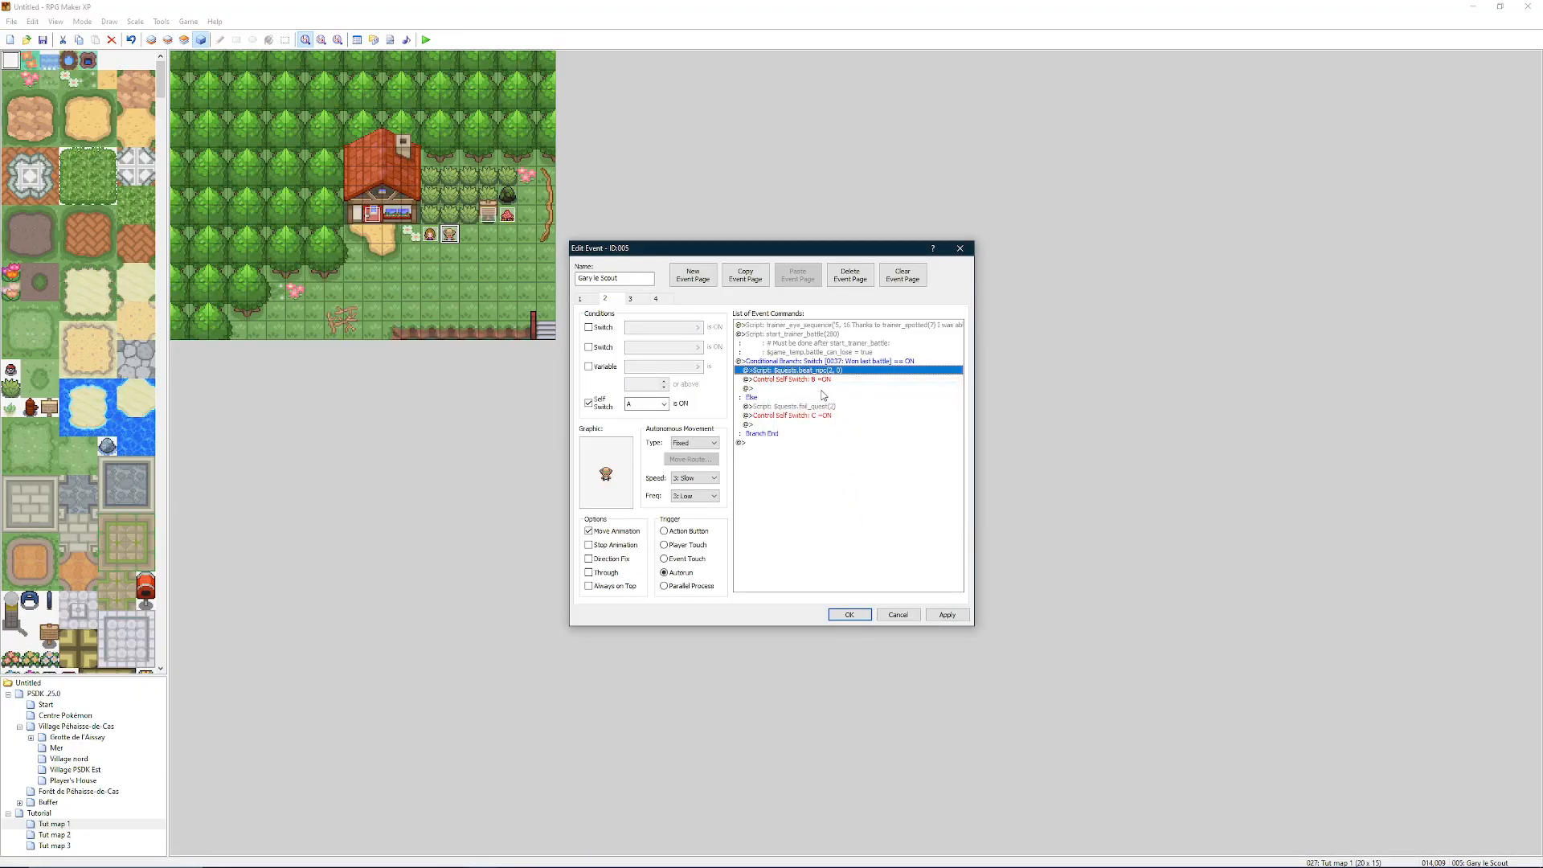
click(630, 298)
click(657, 299)
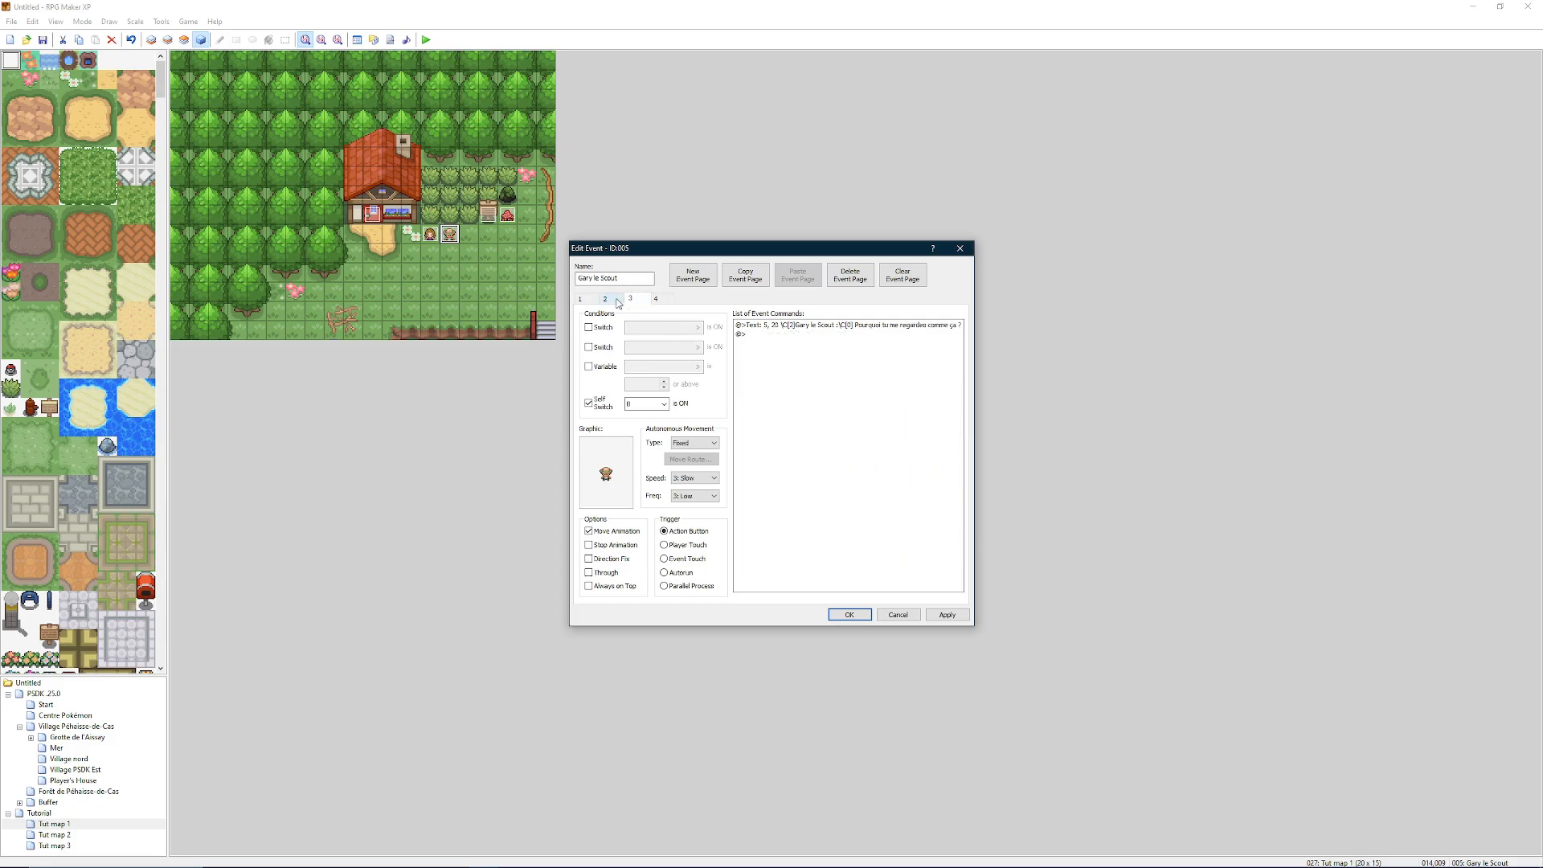
click(844, 277)
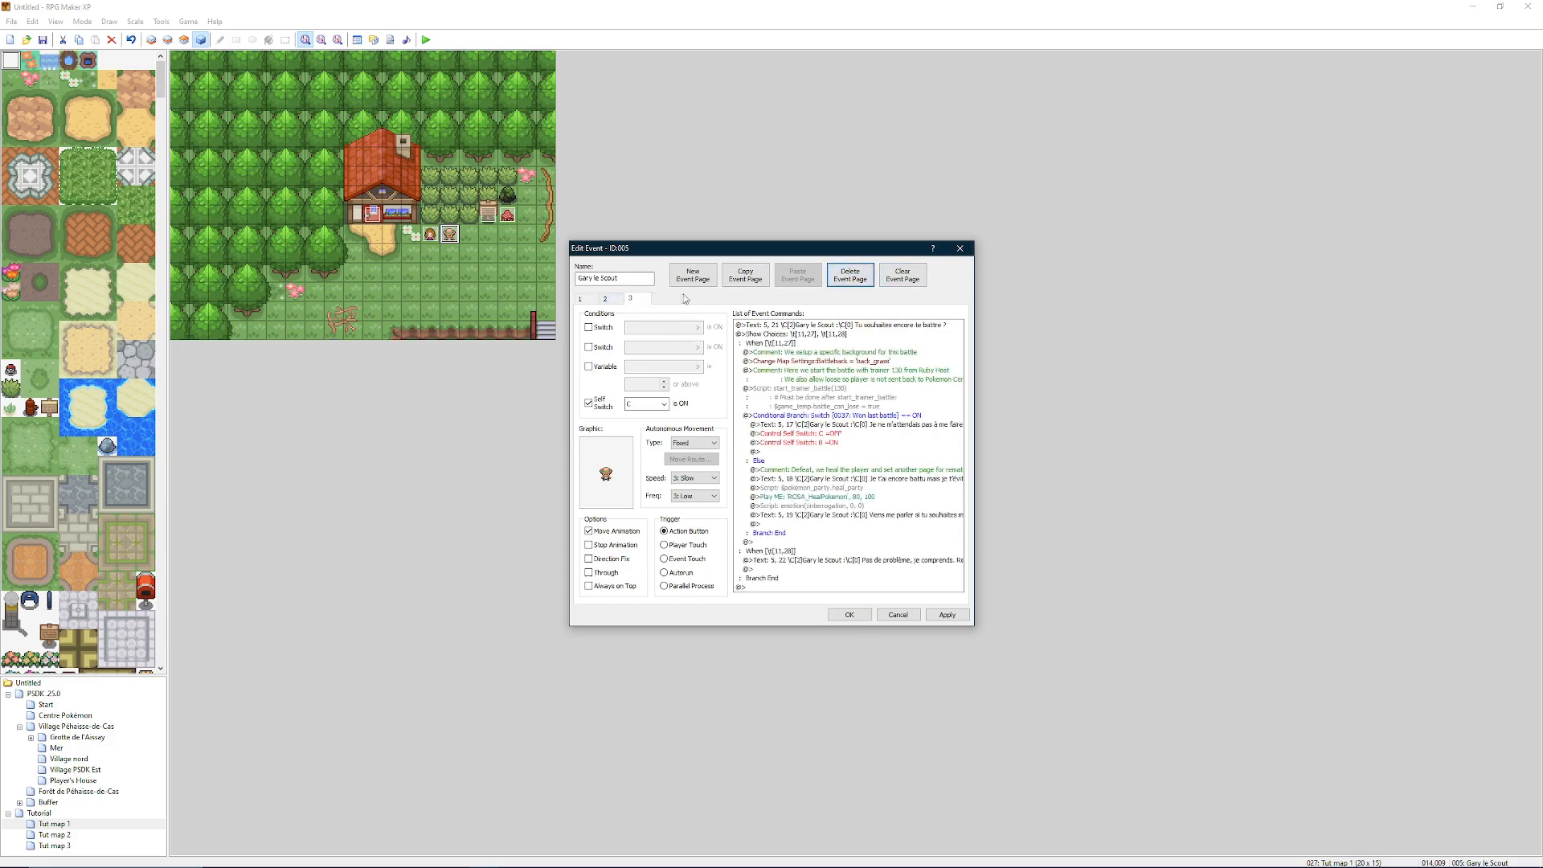
click(850, 275)
click(592, 302)
click(605, 298)
Step: Save the Gary le Scout event and start a playtest
click(947, 614)
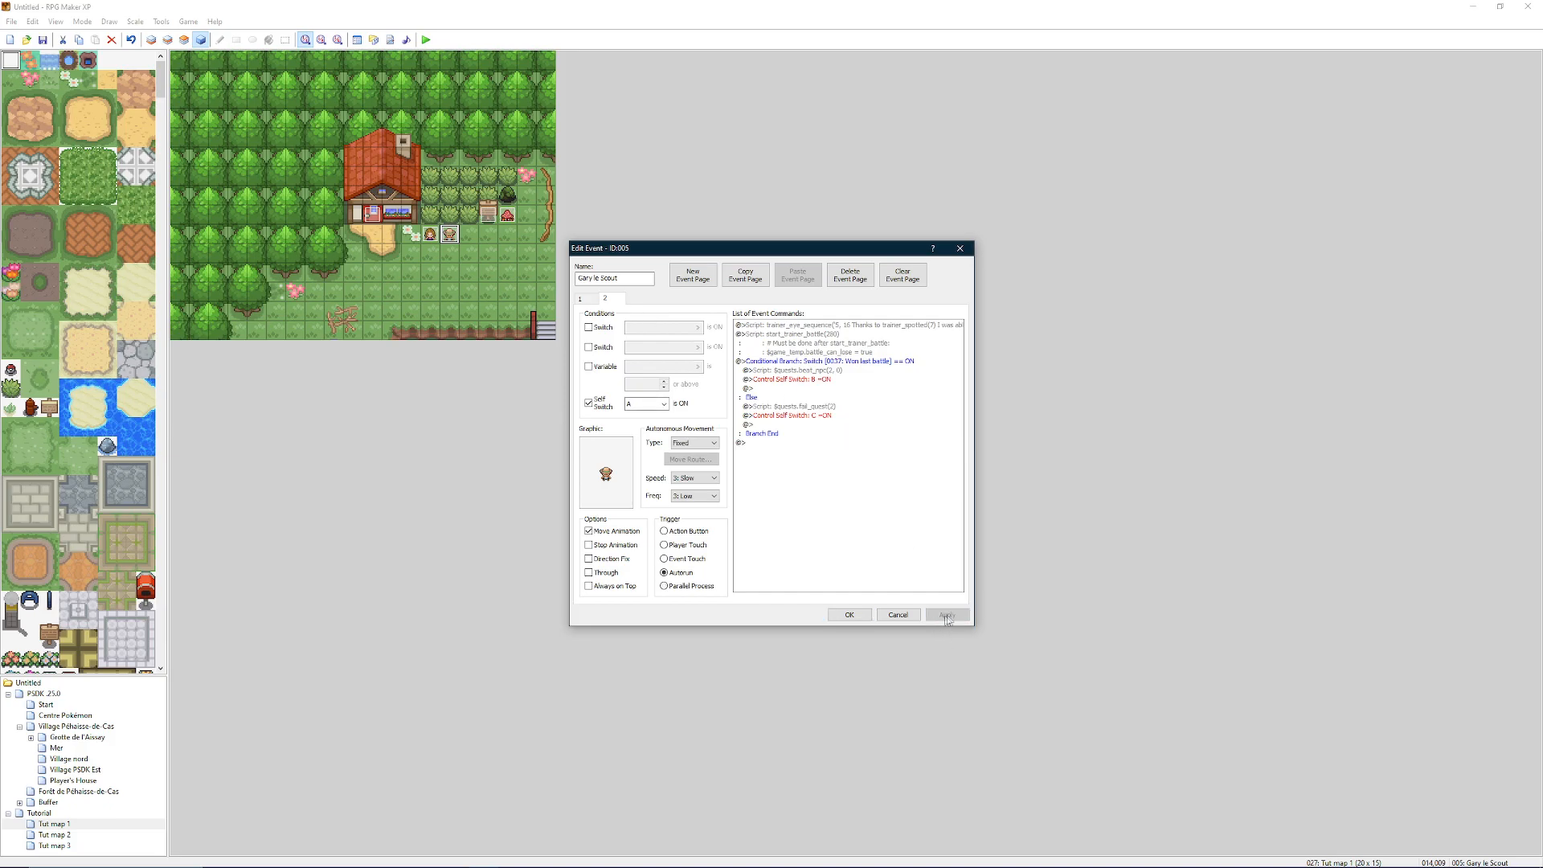
click(849, 615)
key(F12)
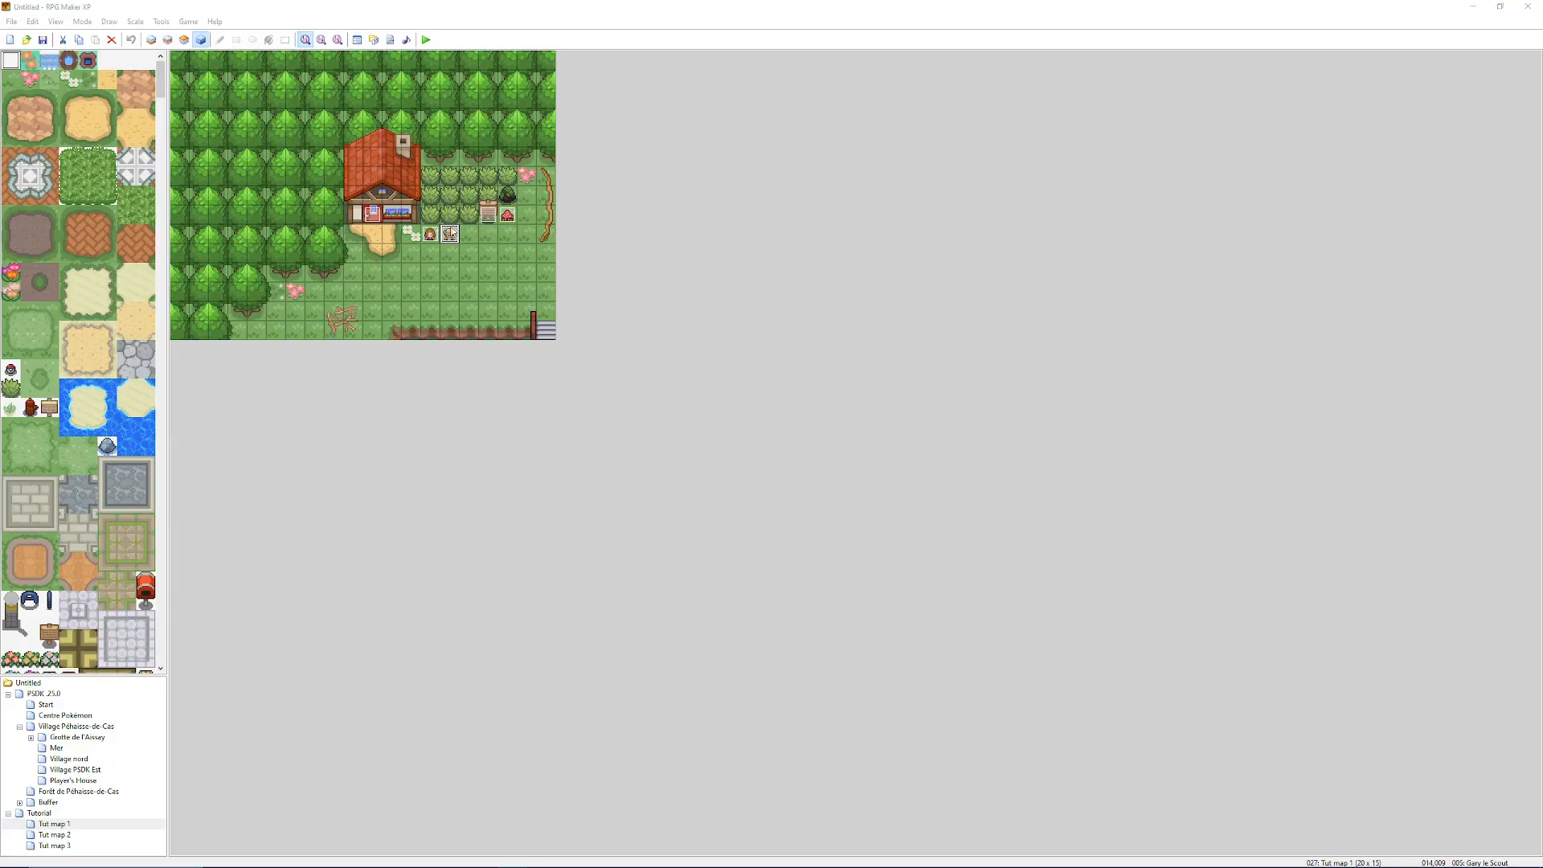
Step: Reopen the Gary le Scout event and review its pages, including the self switches, the fail_quest script and the check_up_signal script
double_click(451, 233)
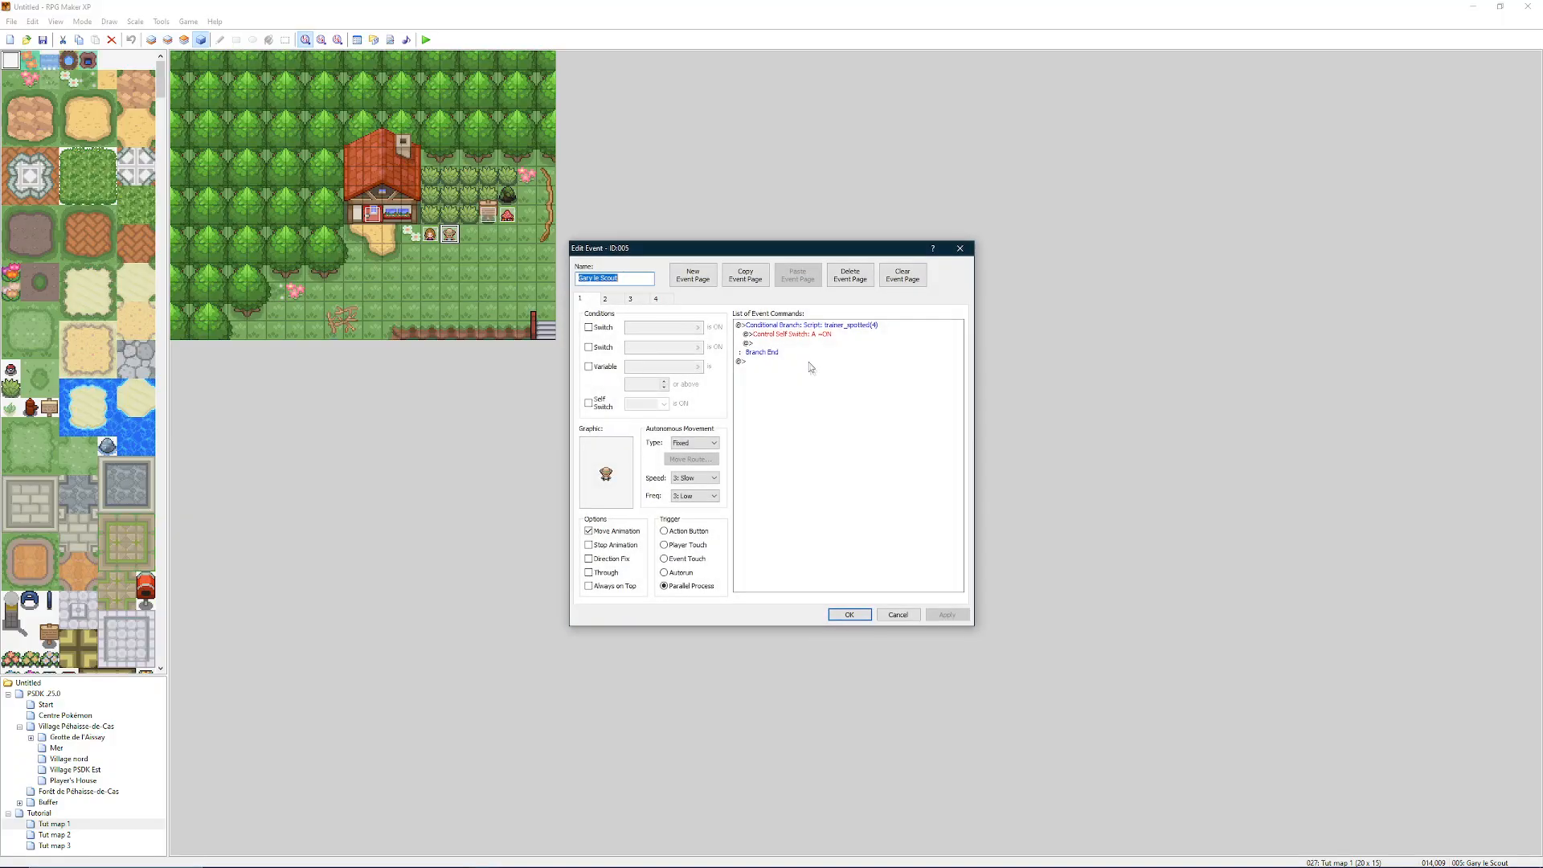
click(661, 300)
click(639, 301)
click(657, 300)
click(635, 298)
click(606, 299)
click(836, 378)
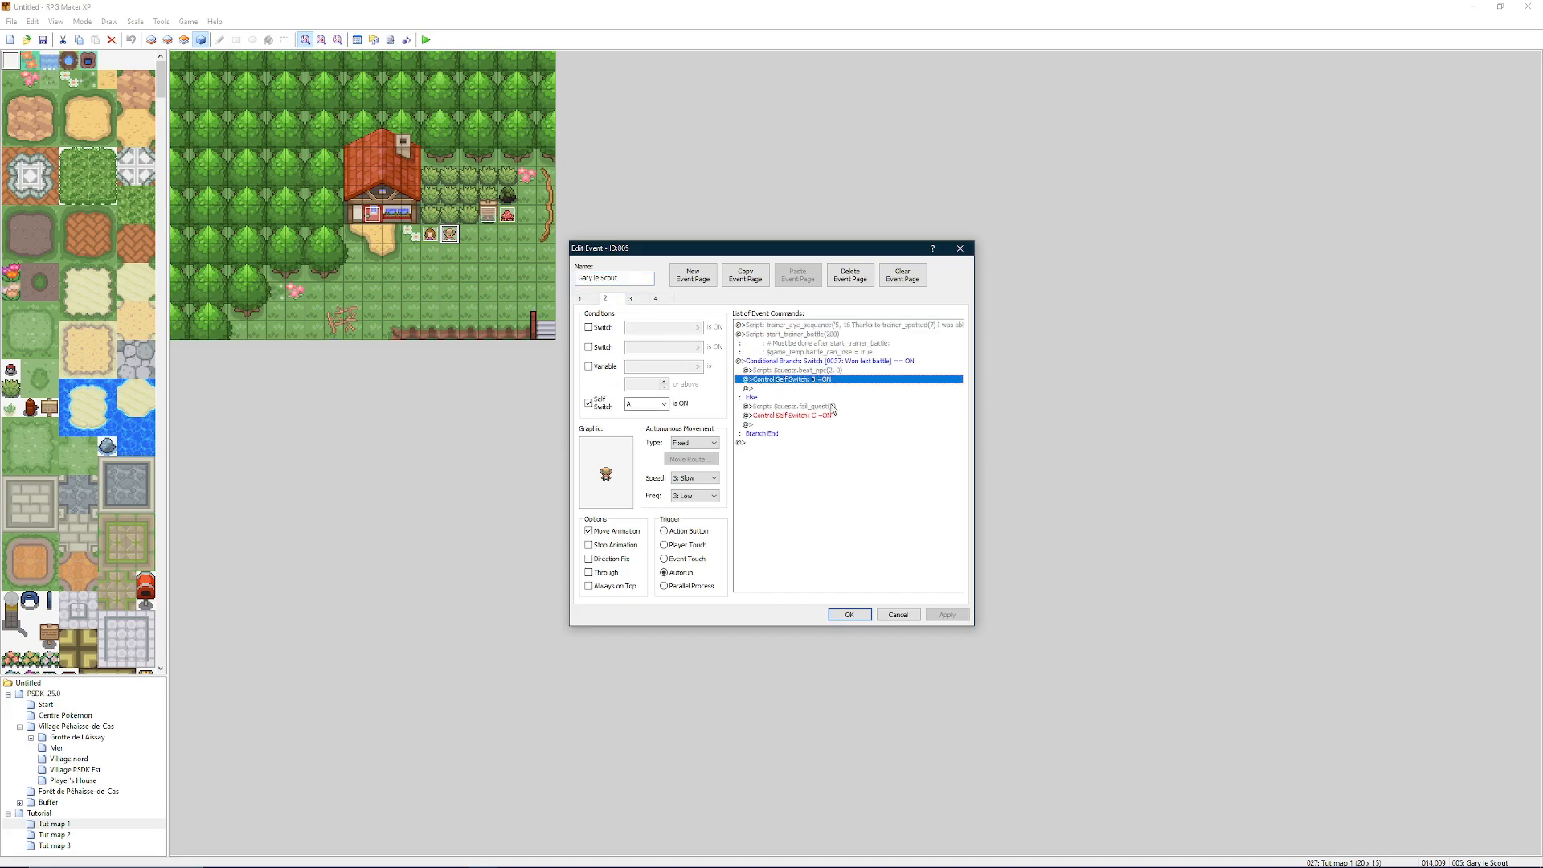
click(835, 416)
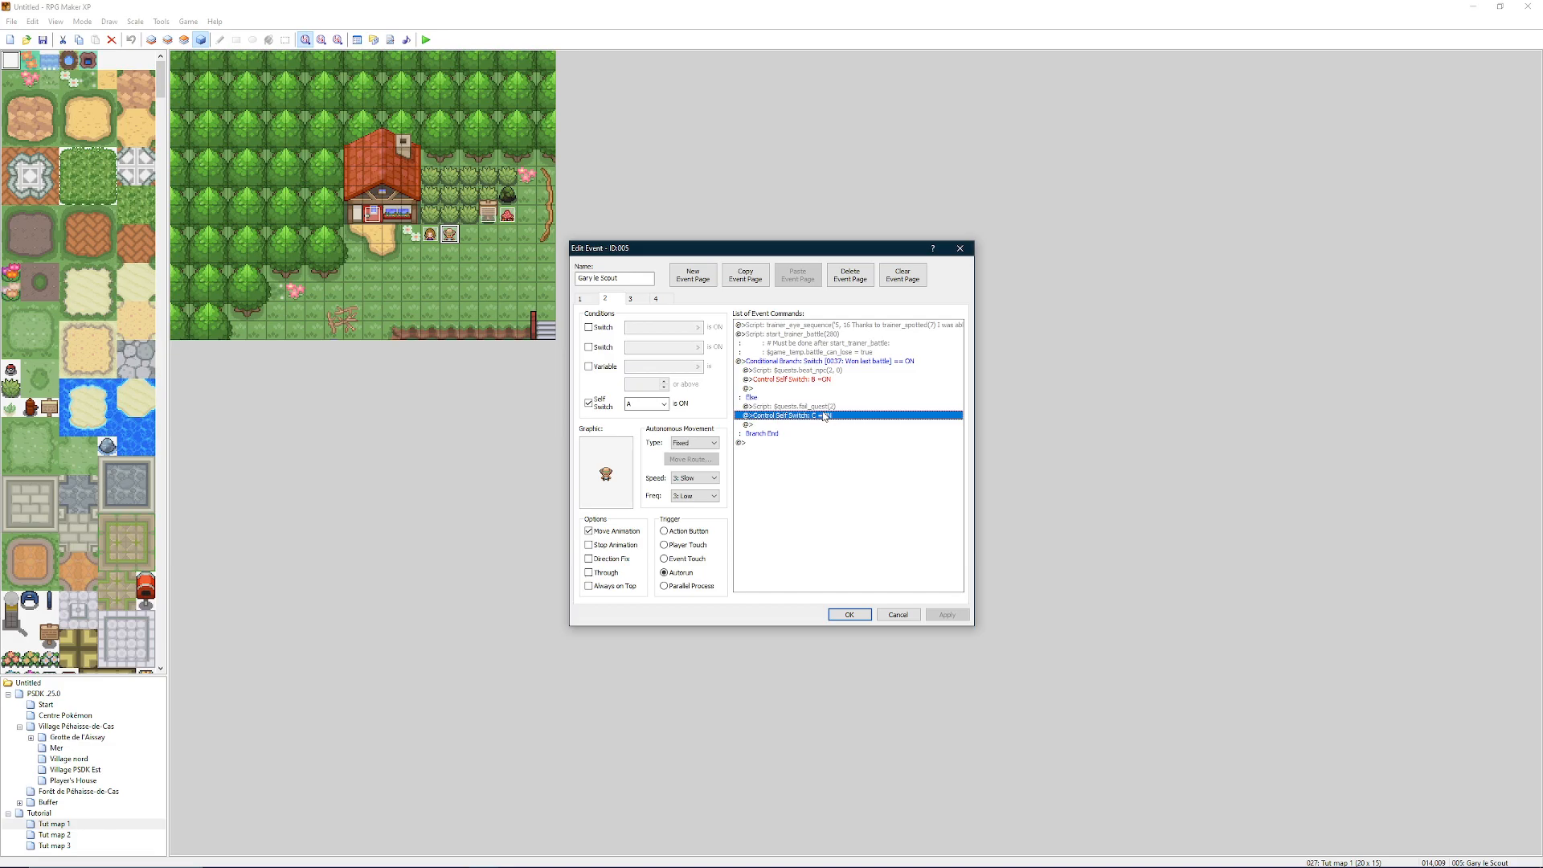
click(808, 406)
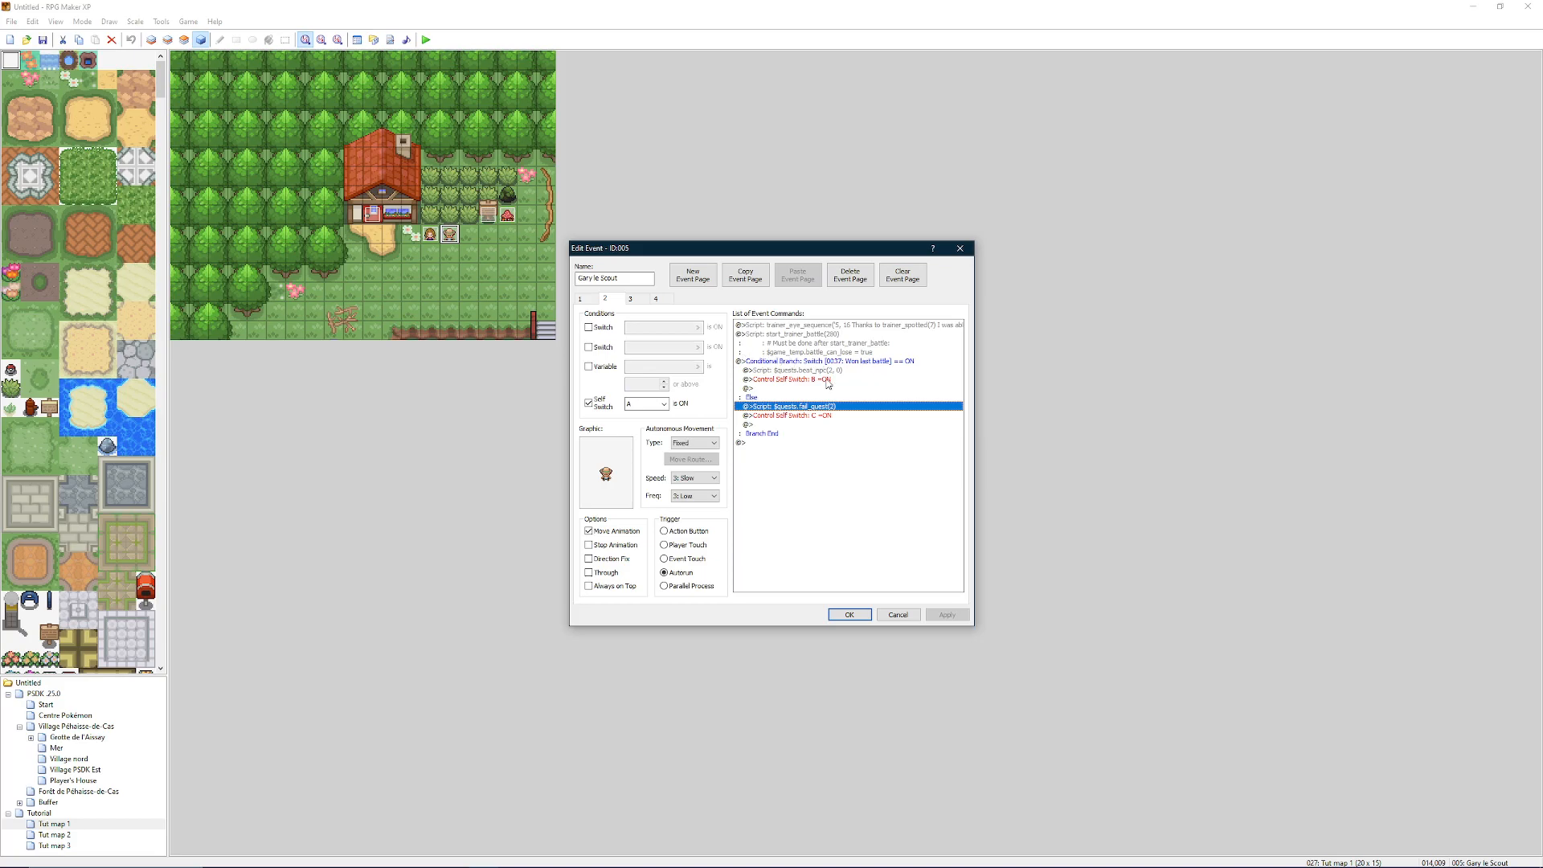
click(635, 301)
click(820, 334)
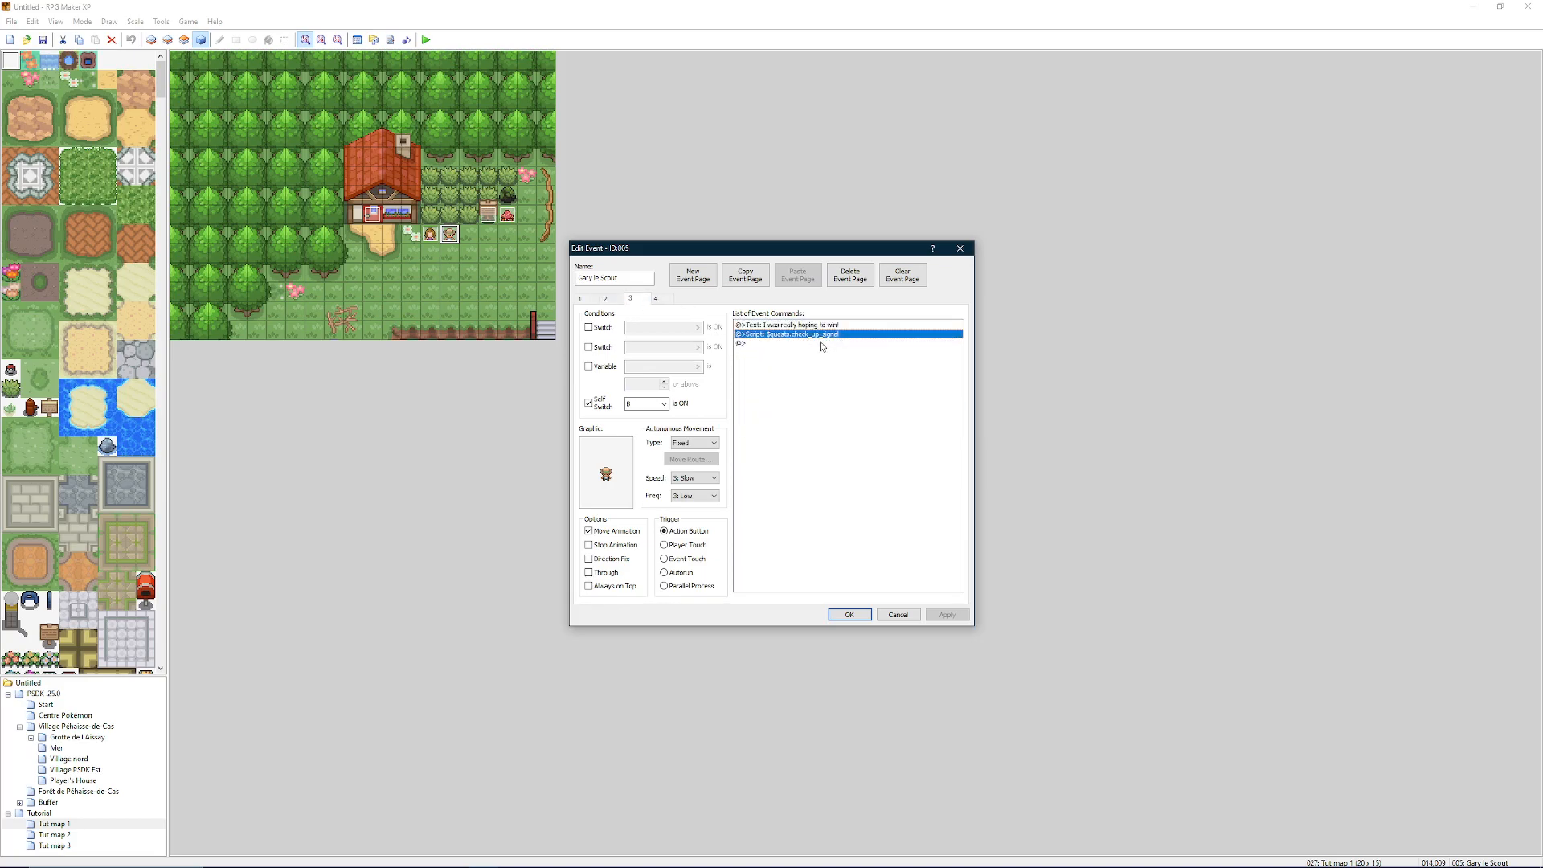
Step: Close the event, start a playtest of the game, and switch to Visual Studio Code
click(848, 616)
key(F12)
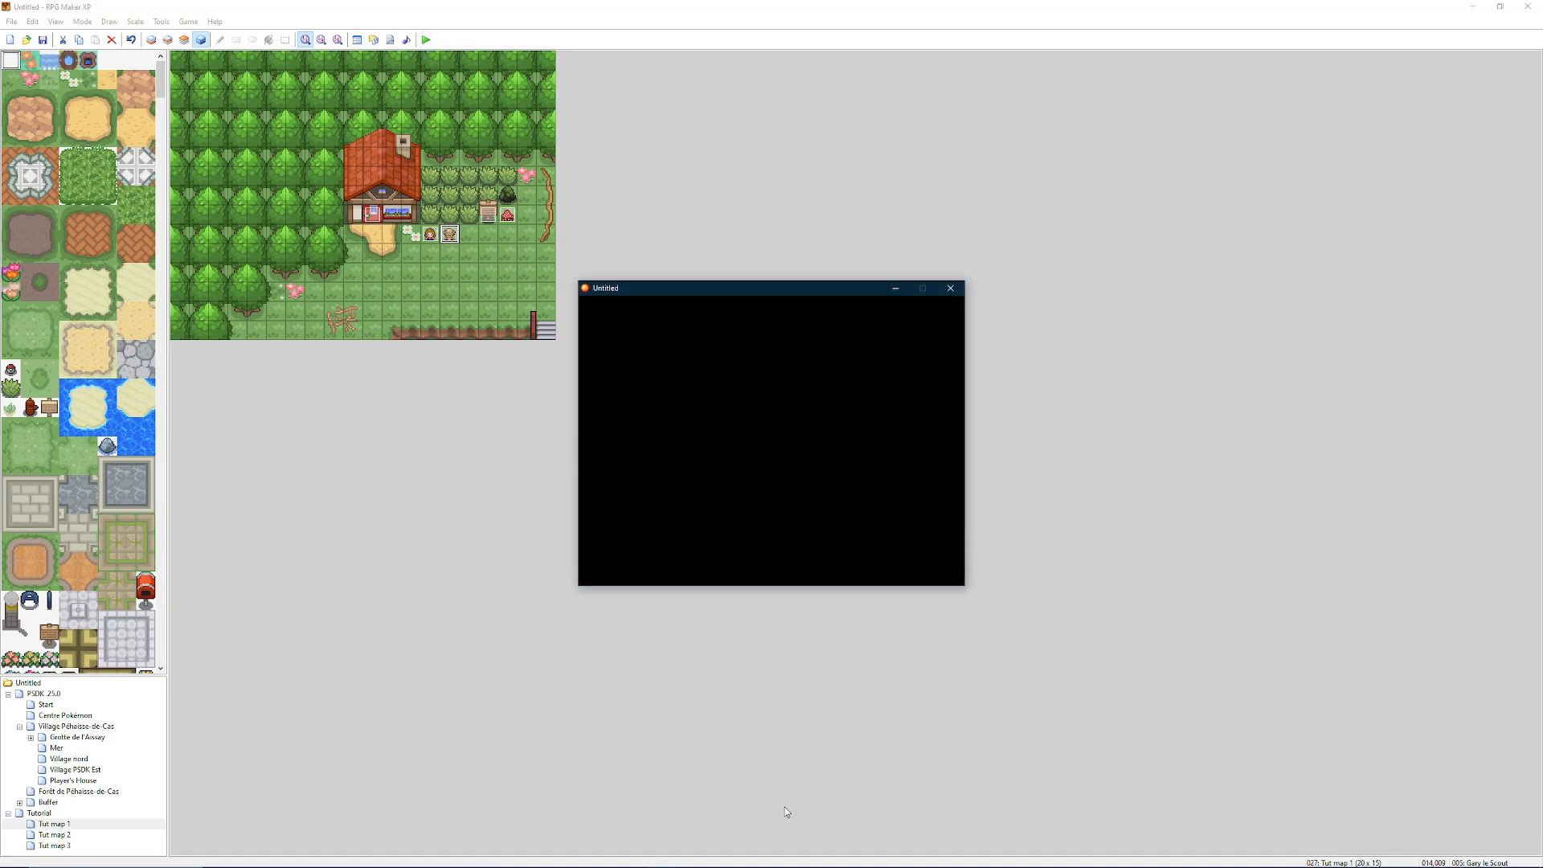
click(577, 857)
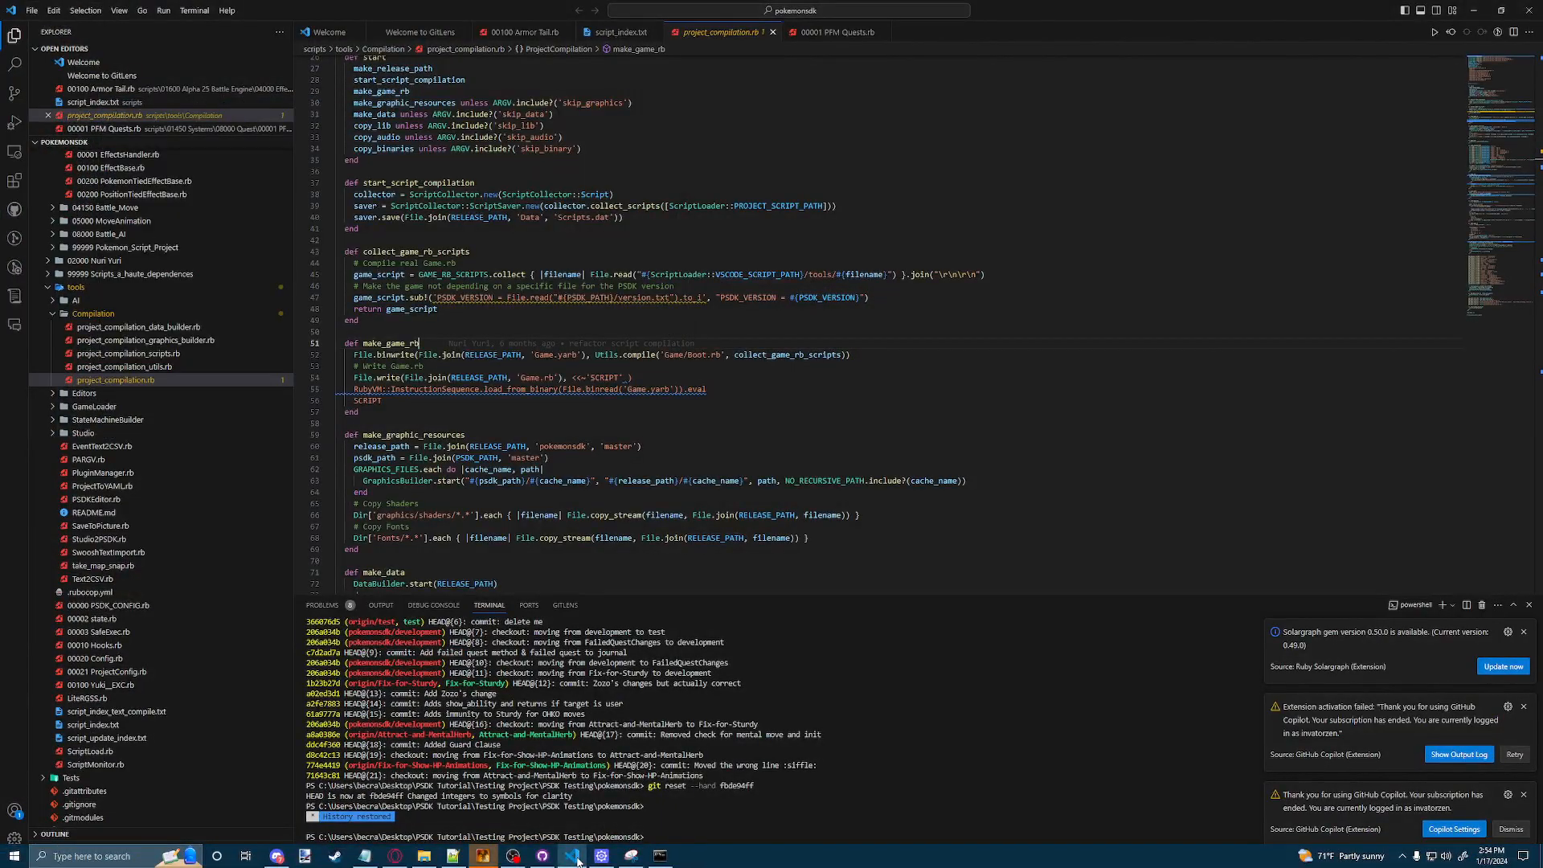
Step: Switch to Pokémon Studio to view My first primary quest, and bring the Tutorial Project game window to the front
click(577, 860)
click(602, 857)
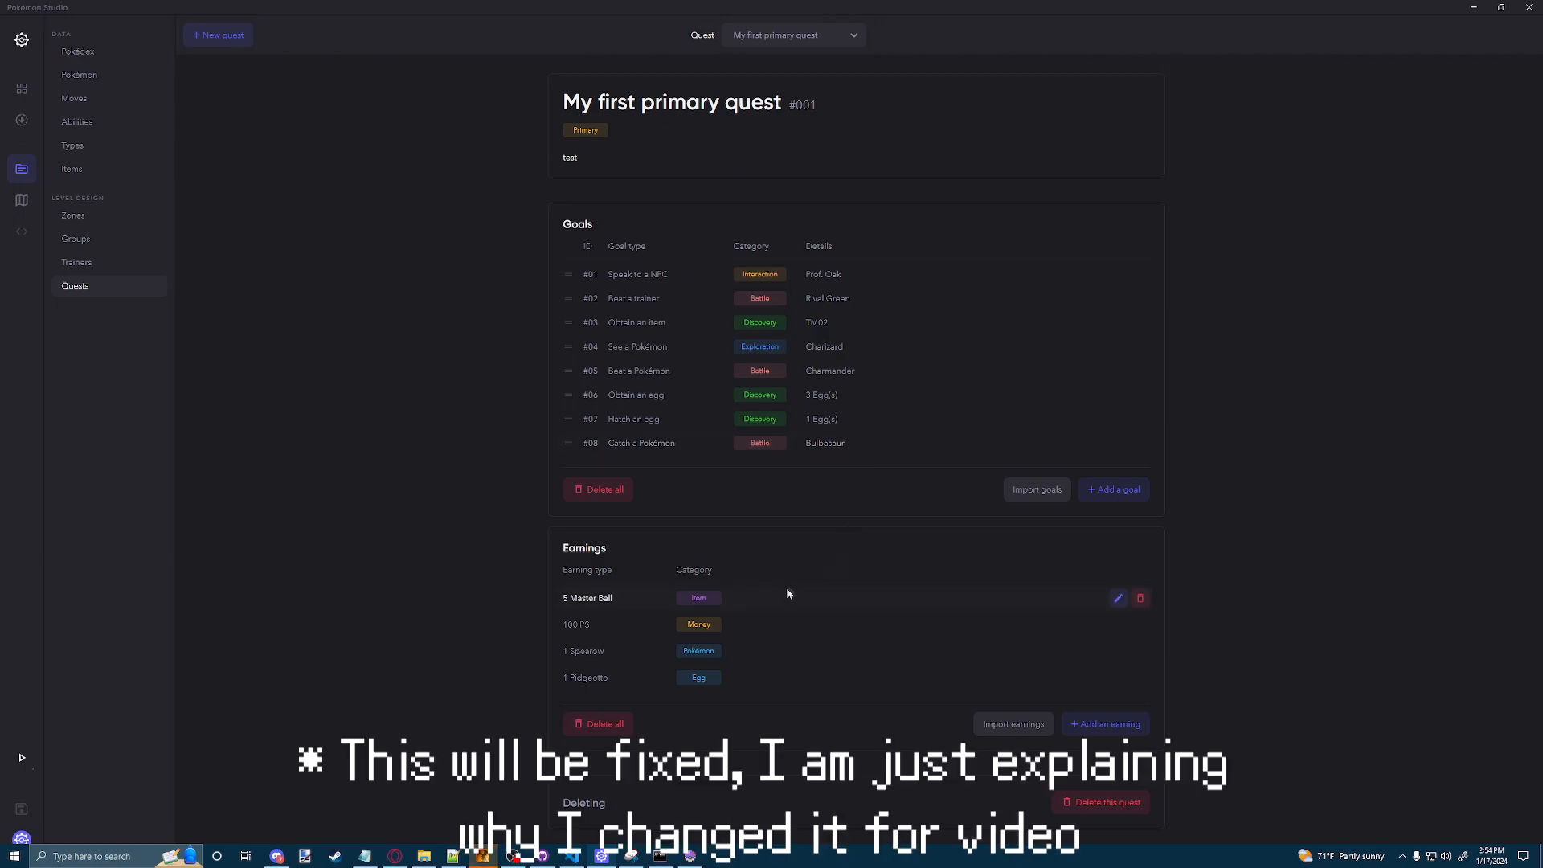
click(690, 857)
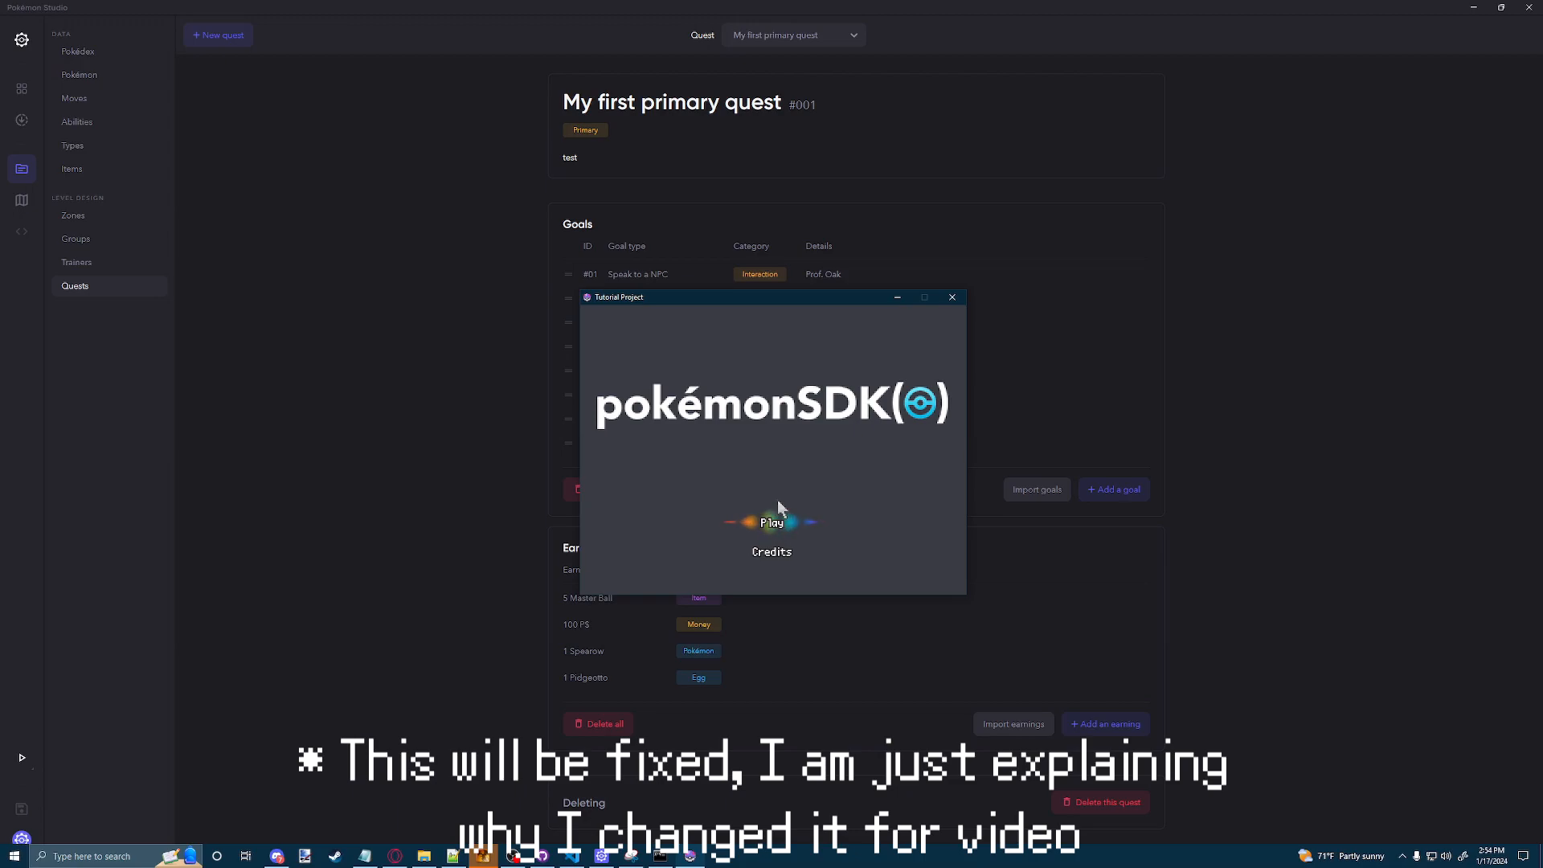
Step: Go past the existing saves on the game's load screen and start a new game
key(c)
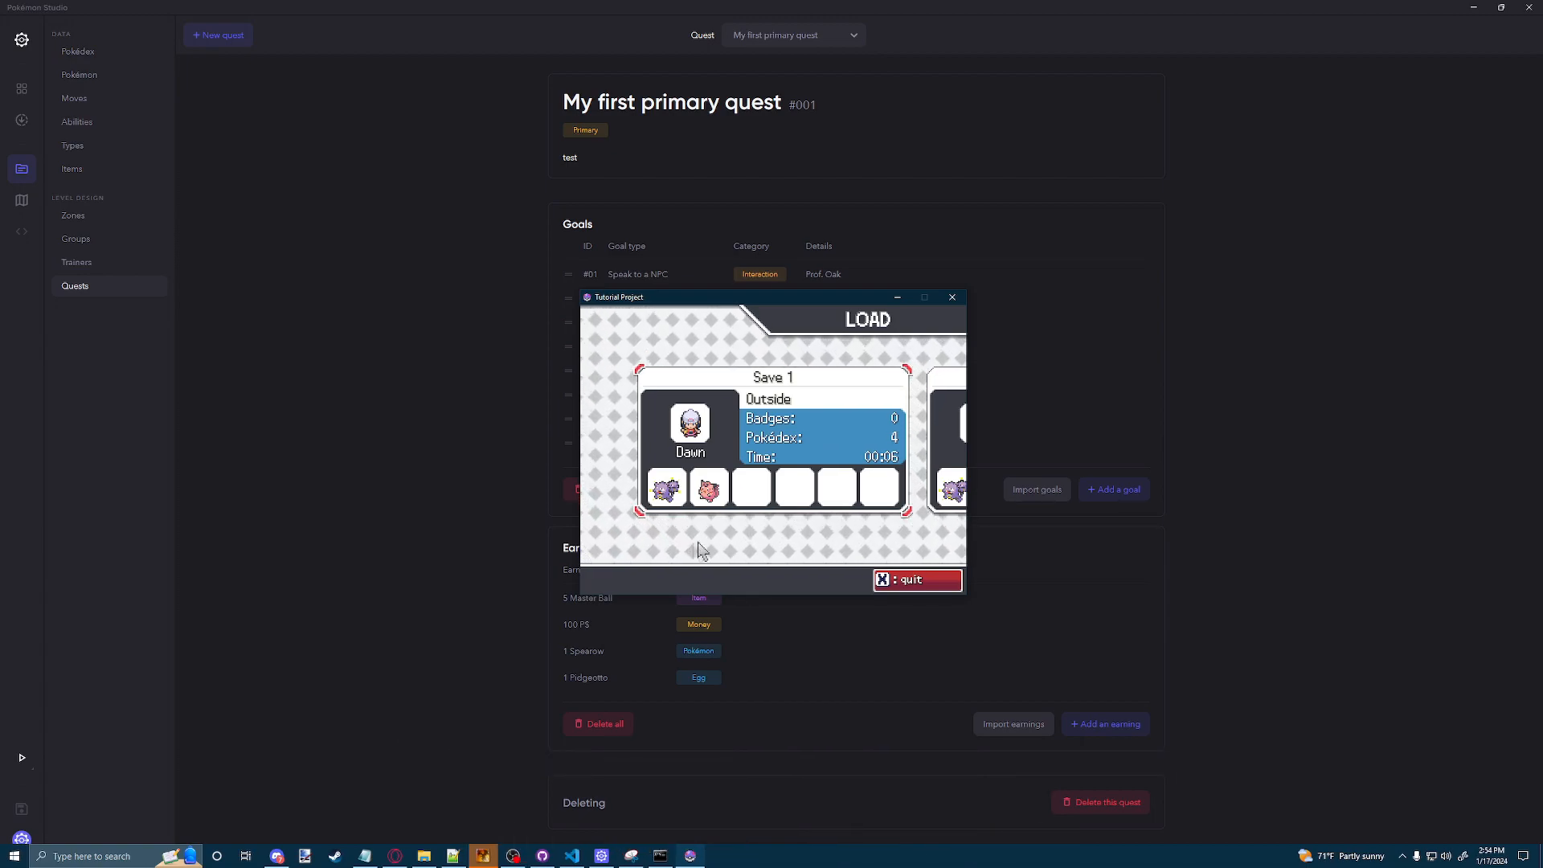
key(Left)
key(Left)
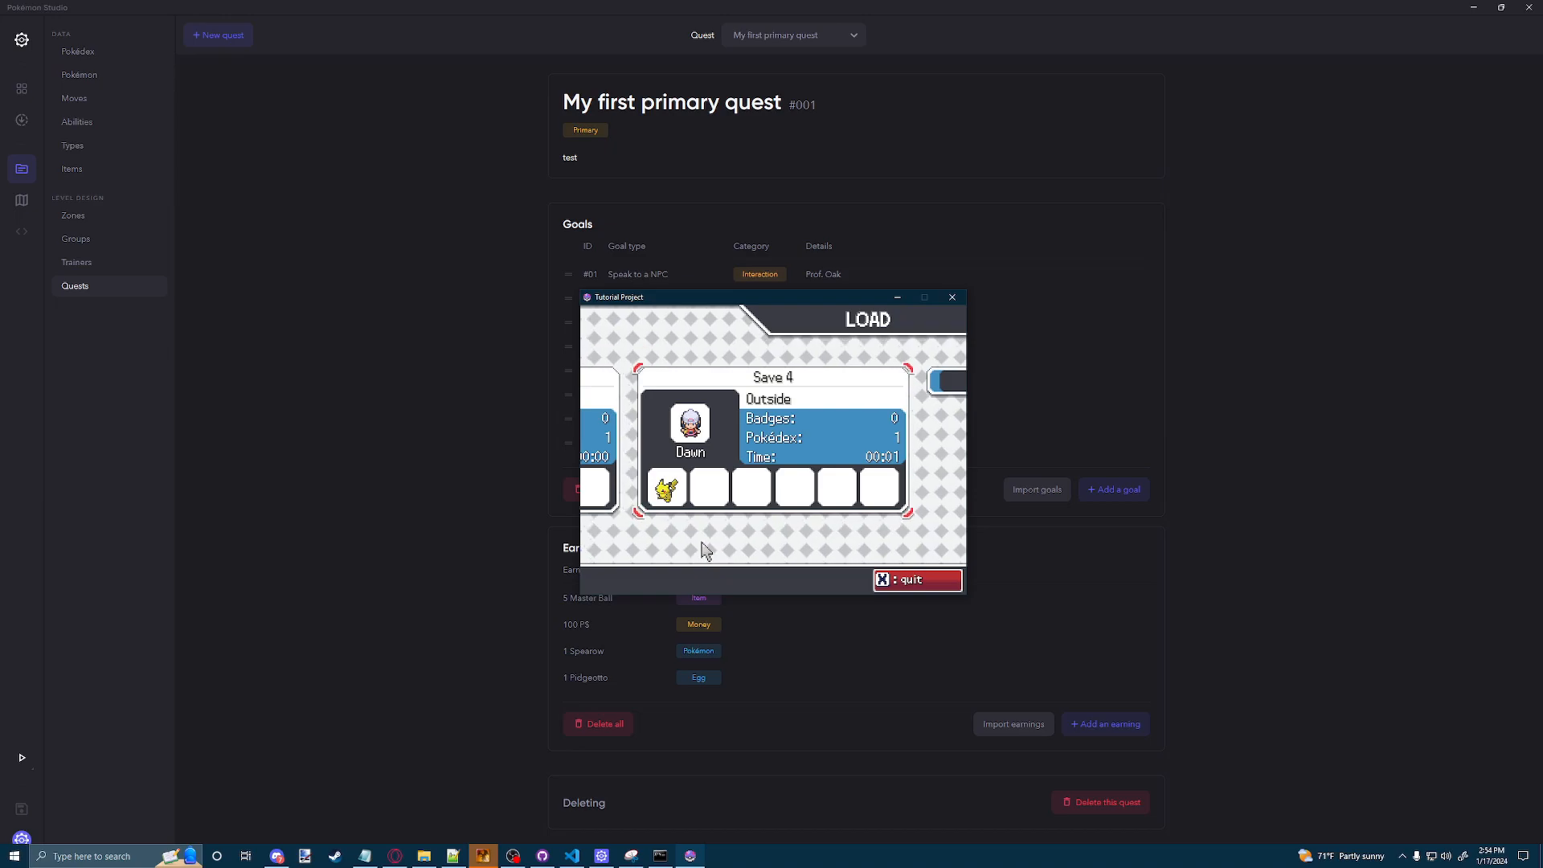
key(x)
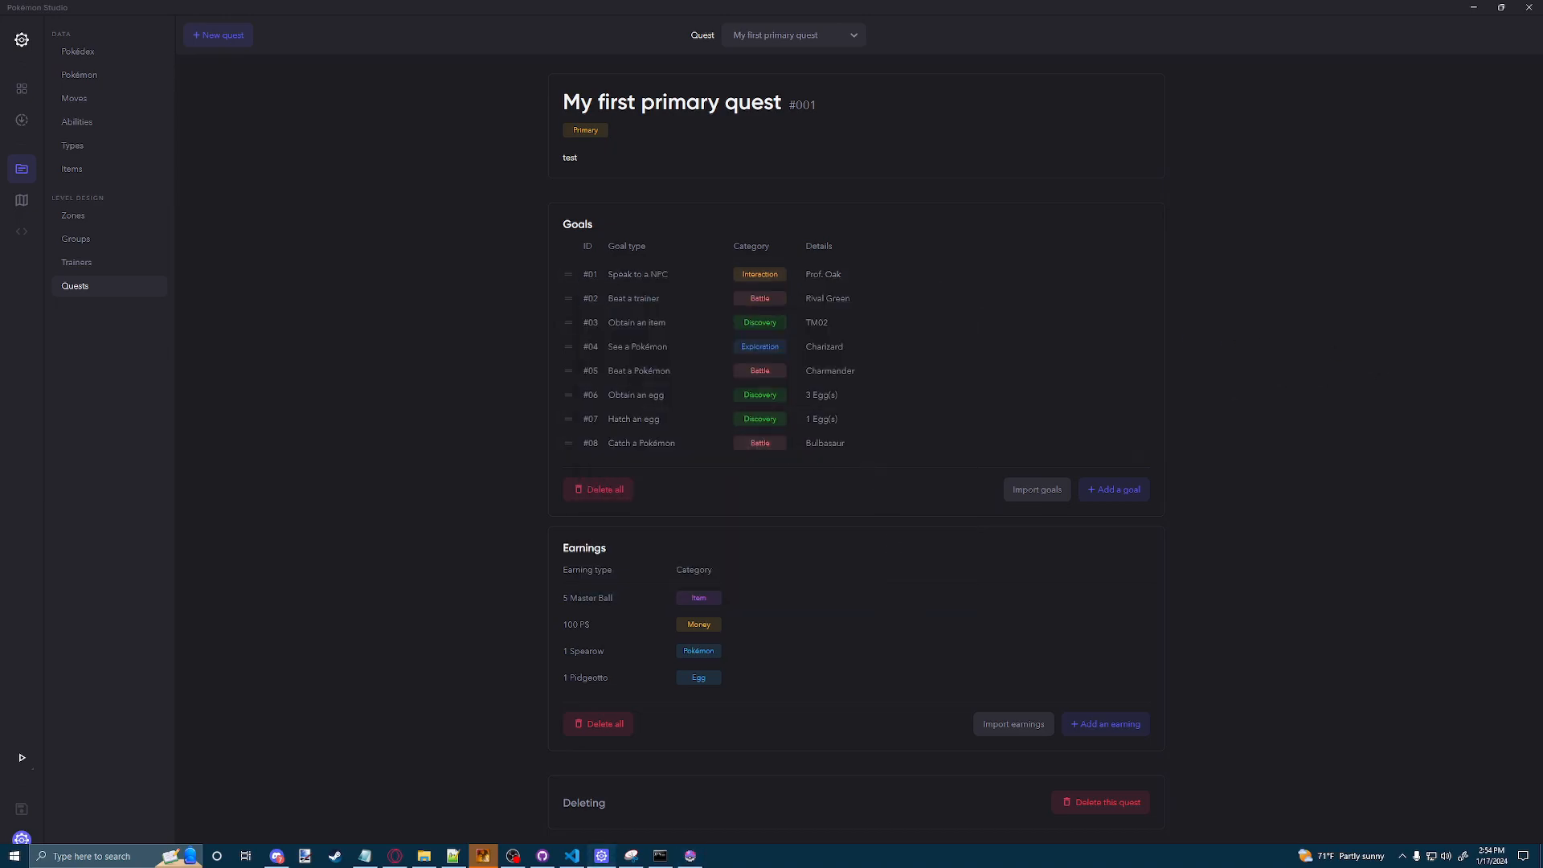
click(689, 856)
key(Right)
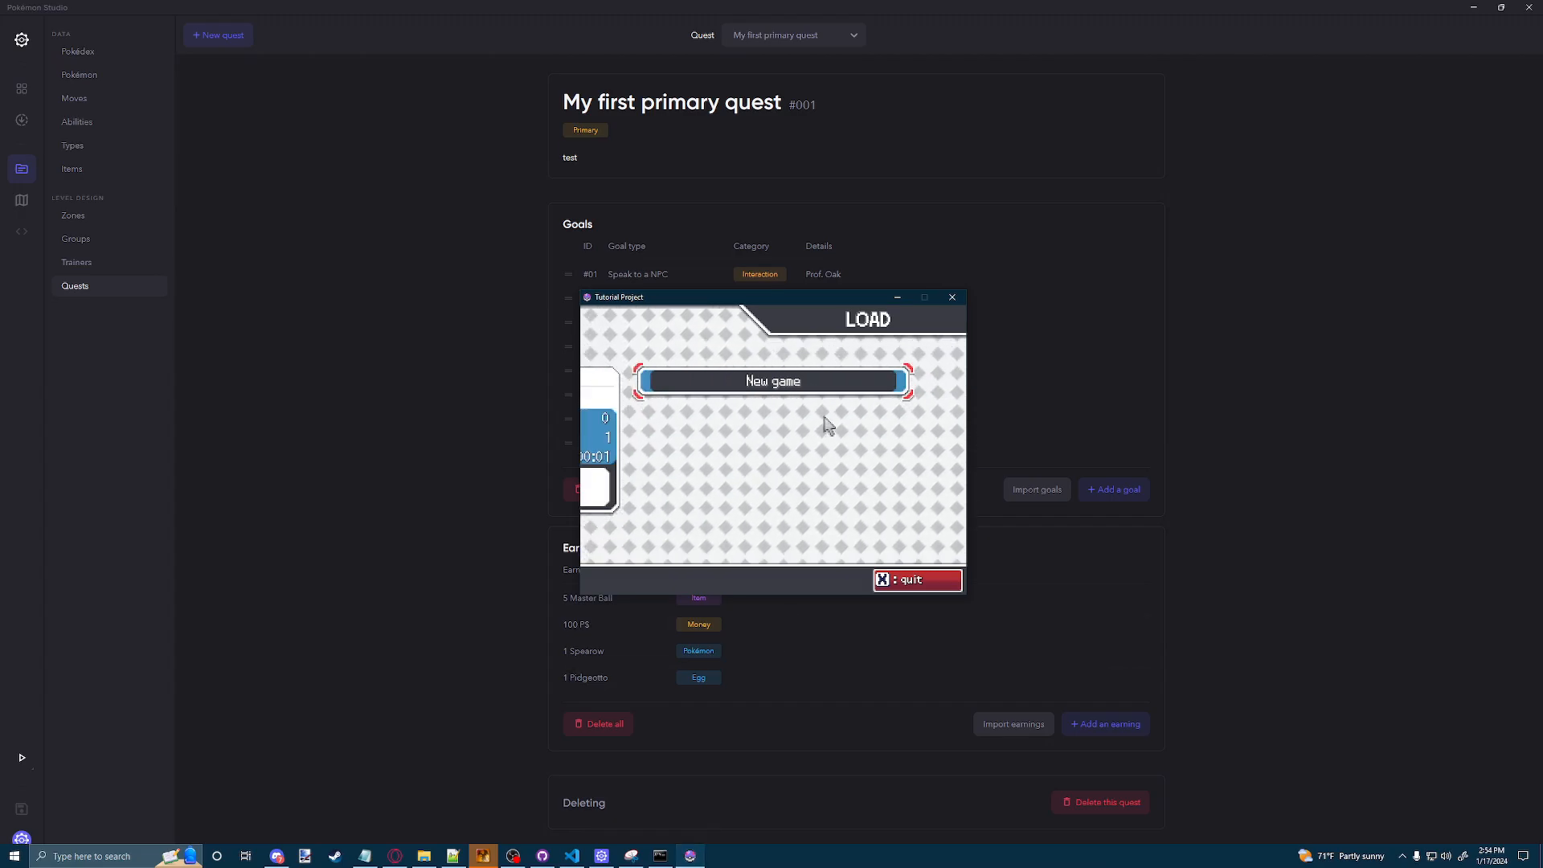
key(Return)
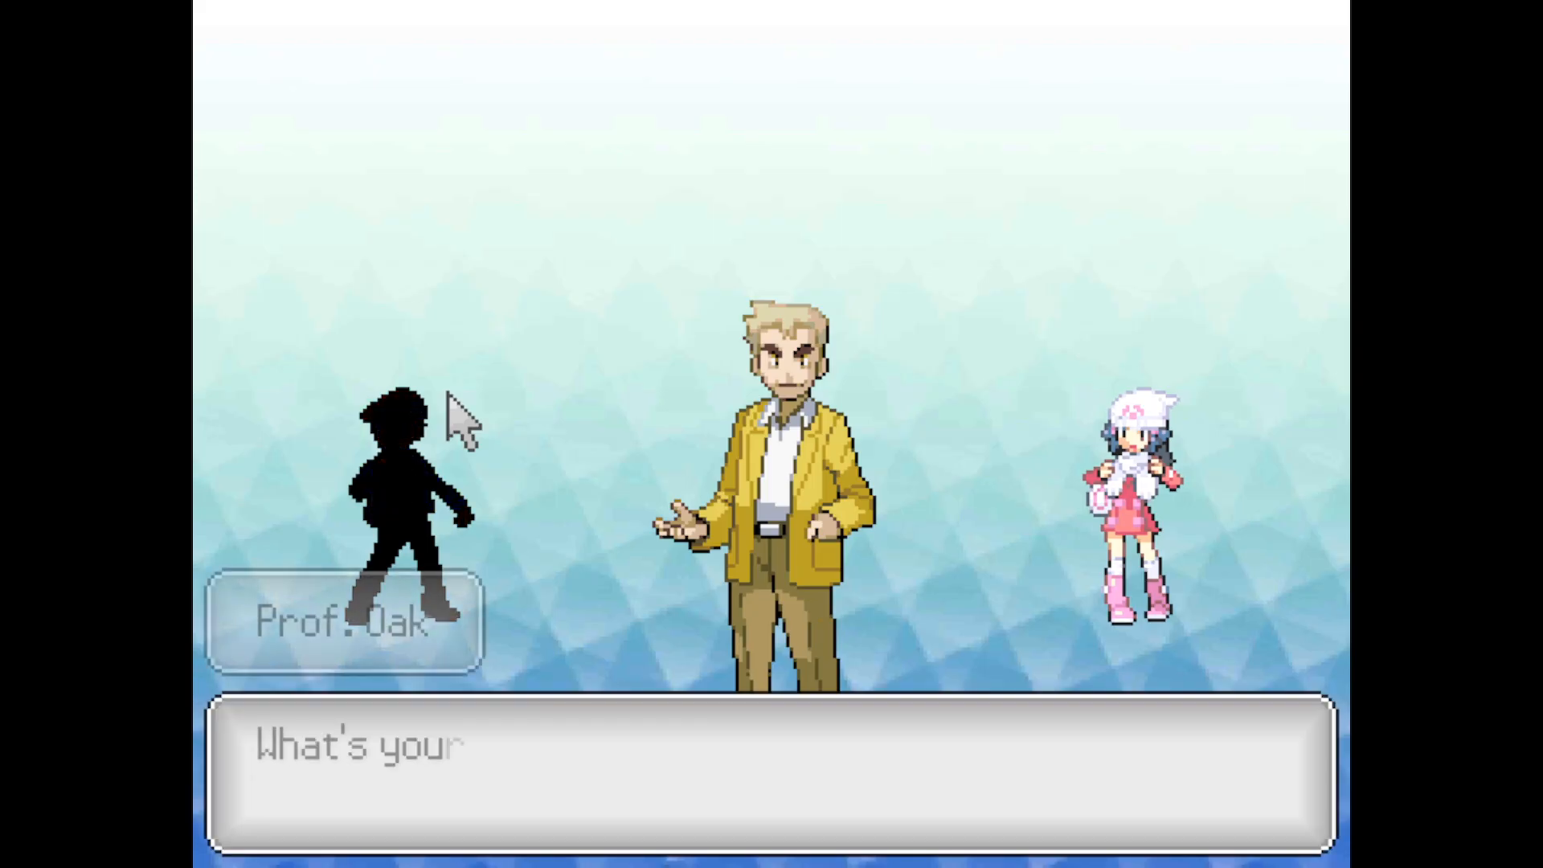
Step: Complete Prof. Oak's introduction with the girl character and the name Dawn
key(Return)
key(Return)
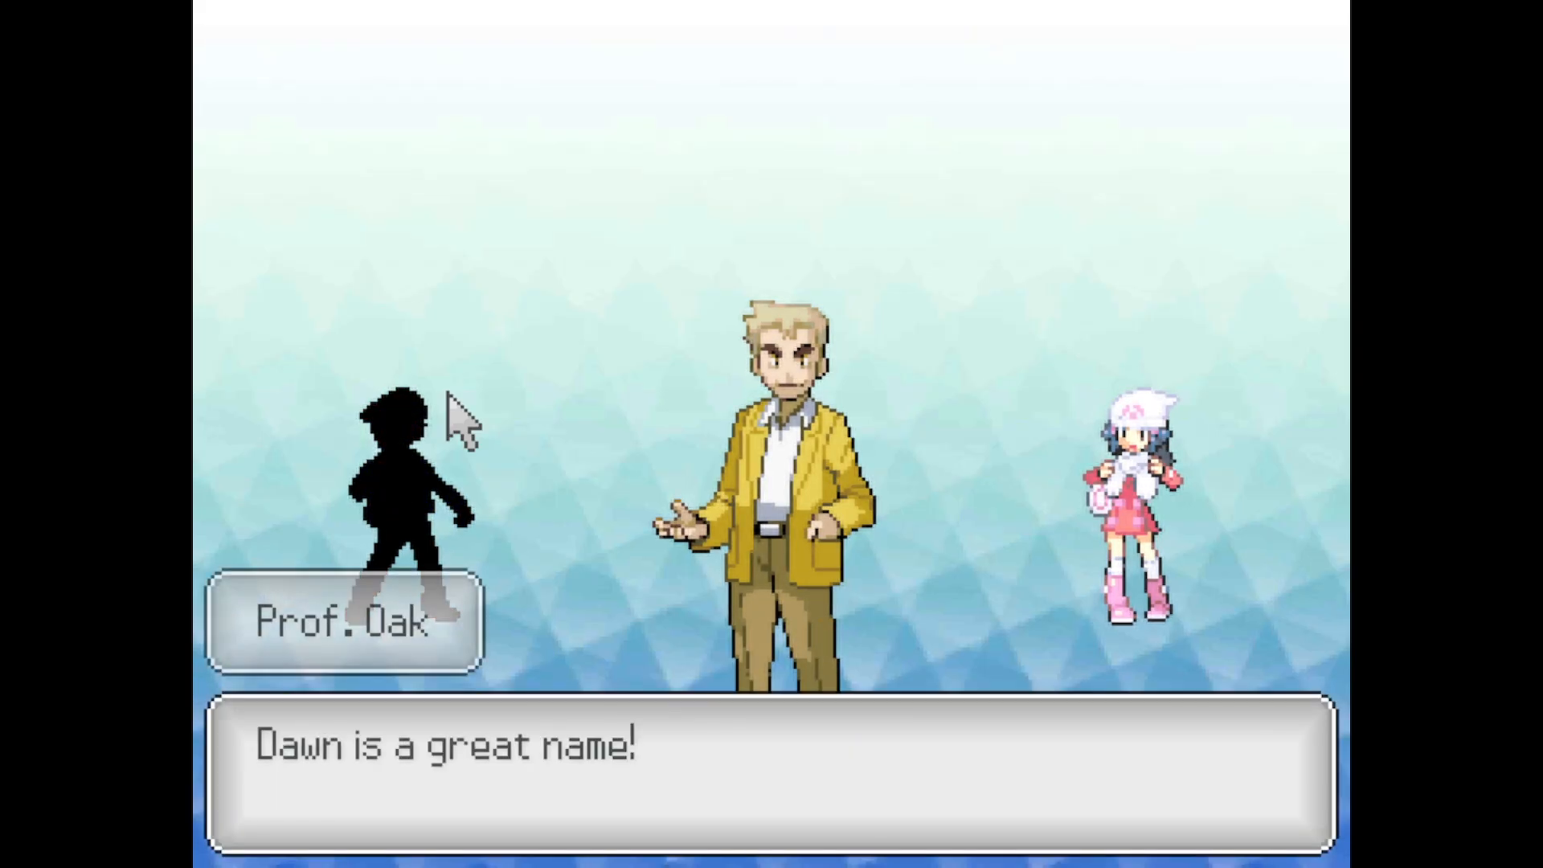
key(Return)
key(Return)
key(Return)
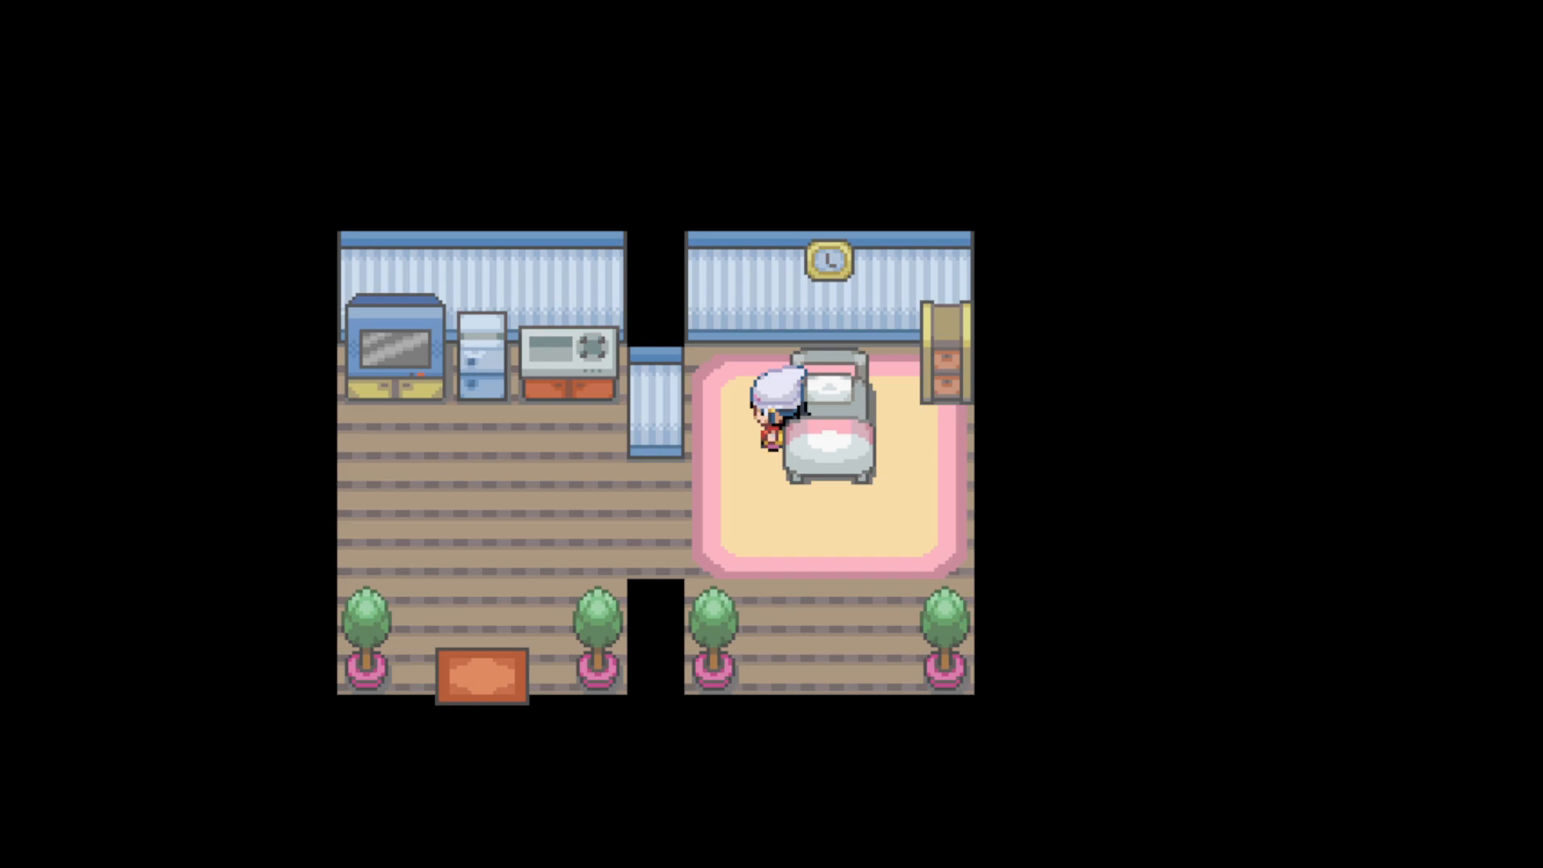
Step: Check the Pokémon party from the in-game menu and return to the map
key(v)
click(1065, 105)
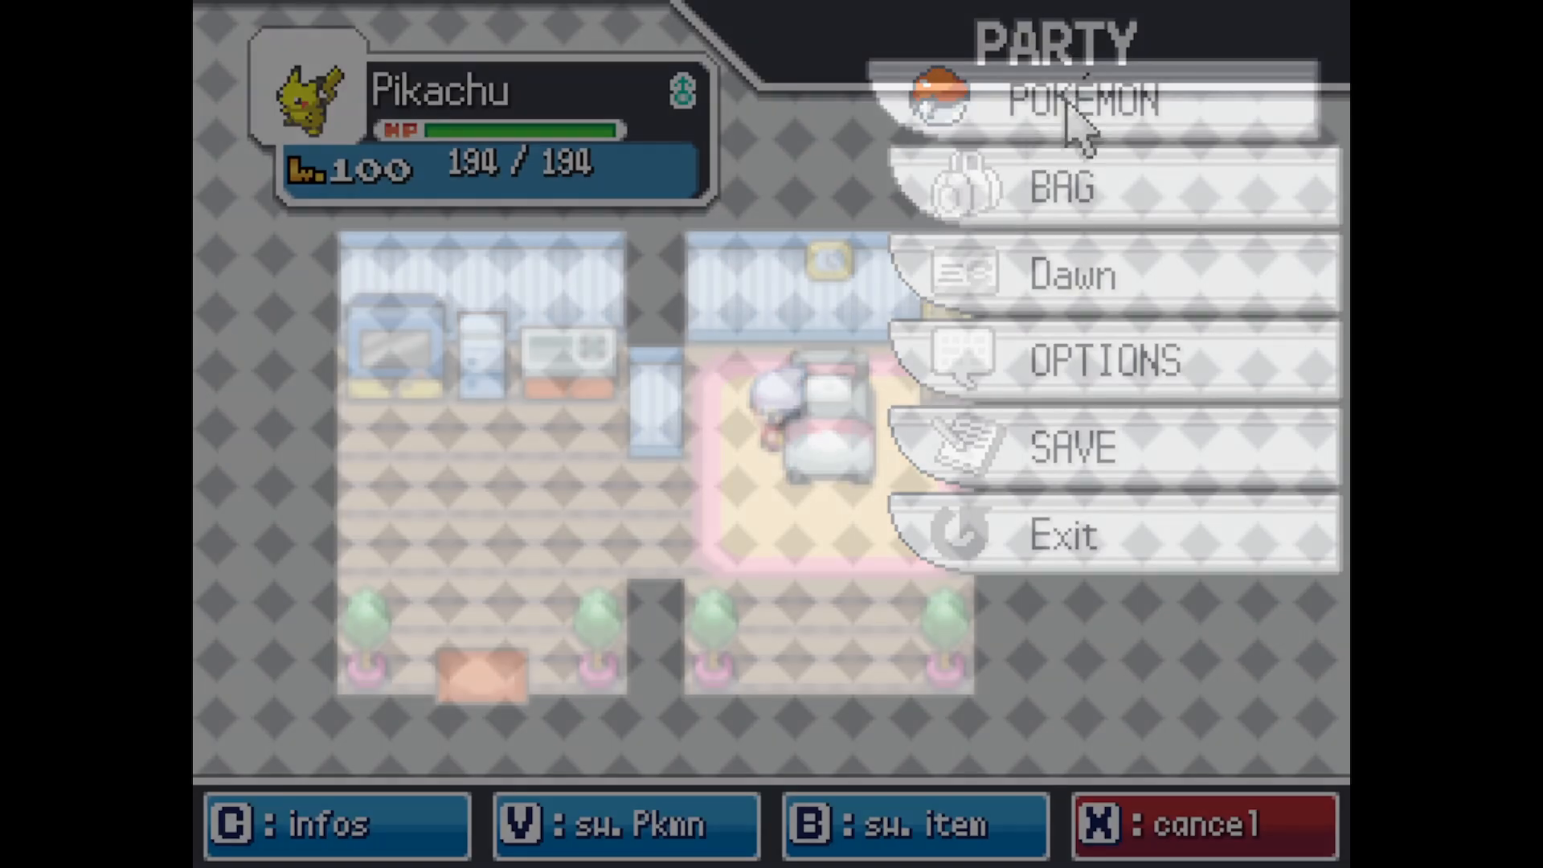
key(x)
key(x)
Step: Walk out of the house and talk to the woman beside it to receive the Journal
key(Left)
key(Down)
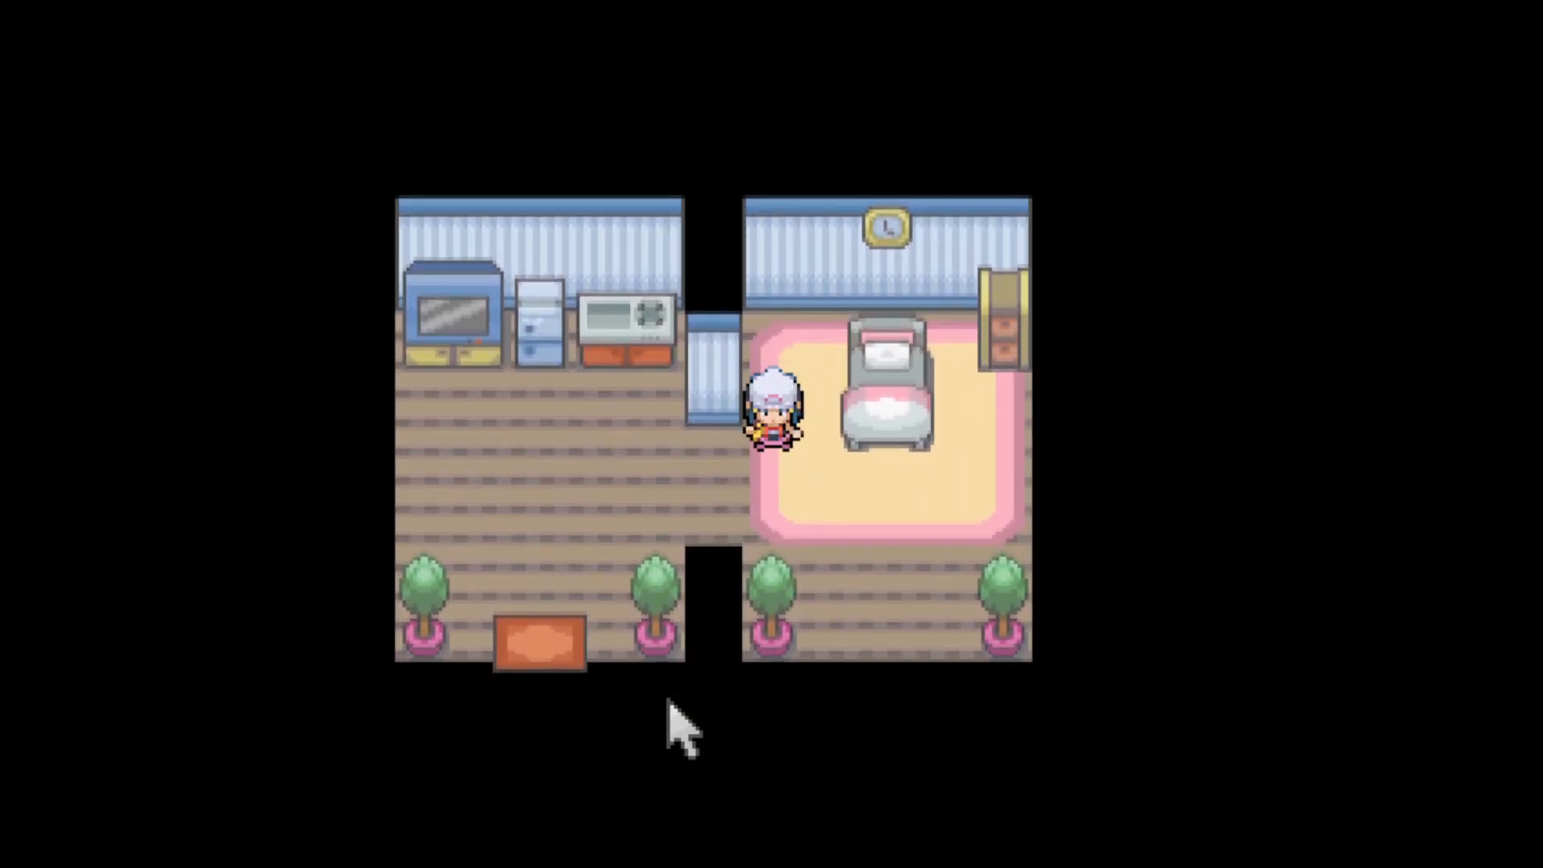
key(Left)
key(Down)
key(Down)
key(Left)
key(Down)
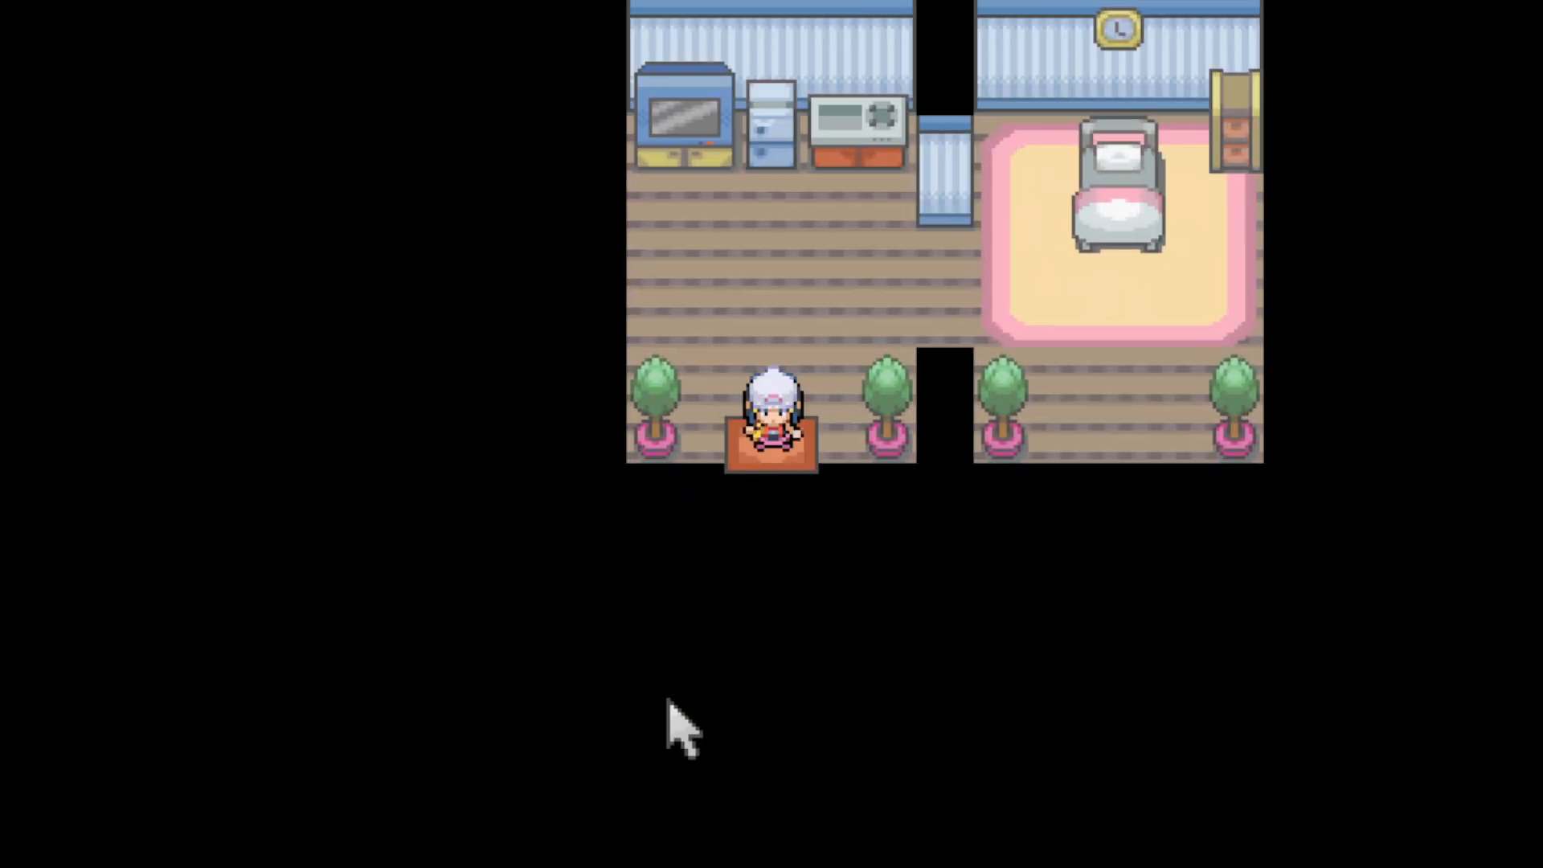
key(Down)
key(Right)
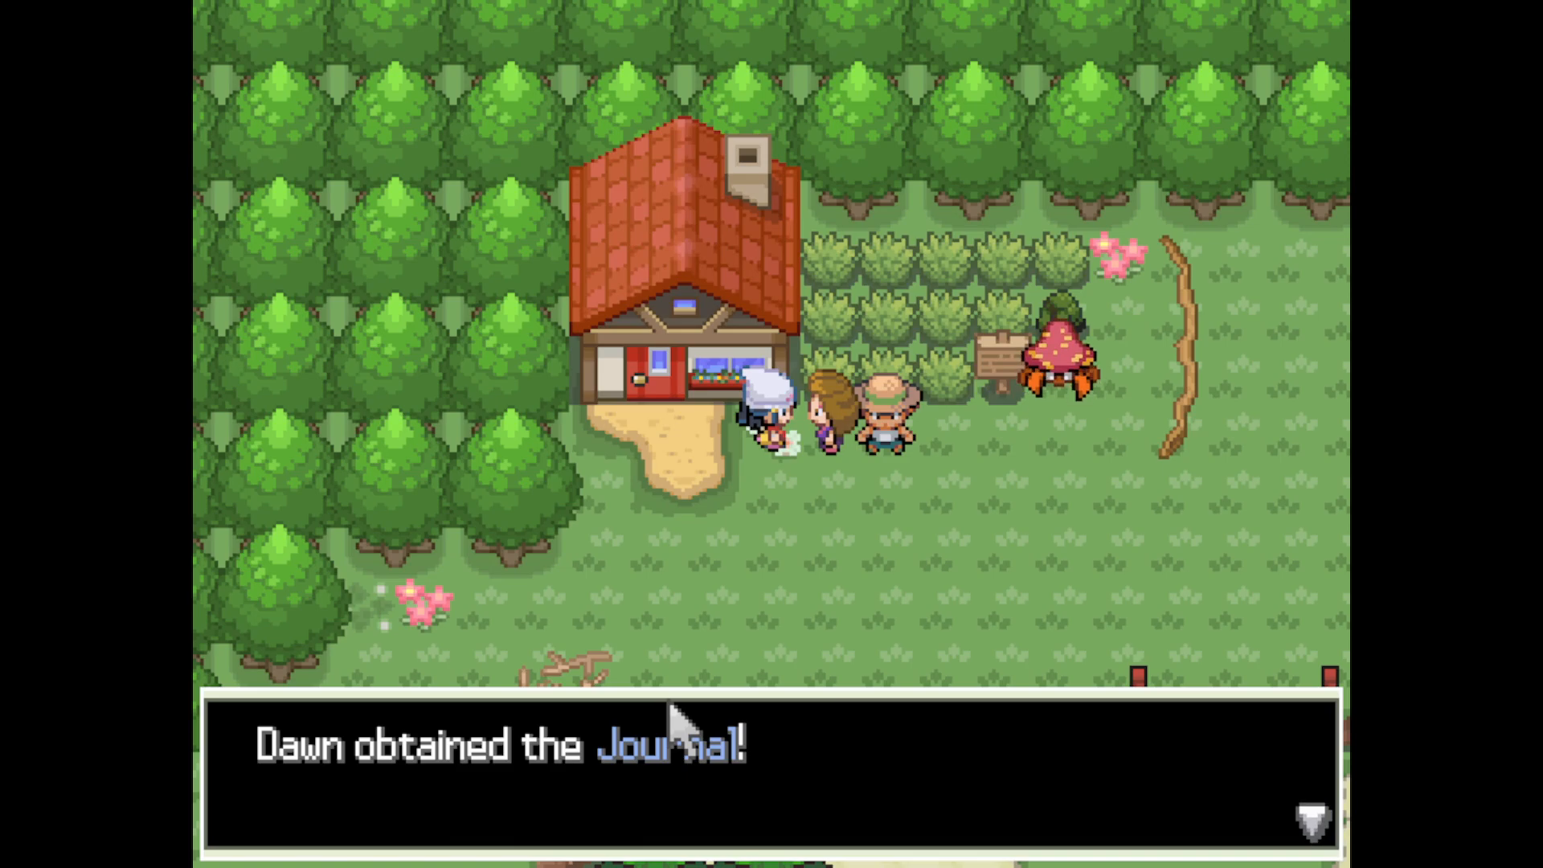
click(669, 703)
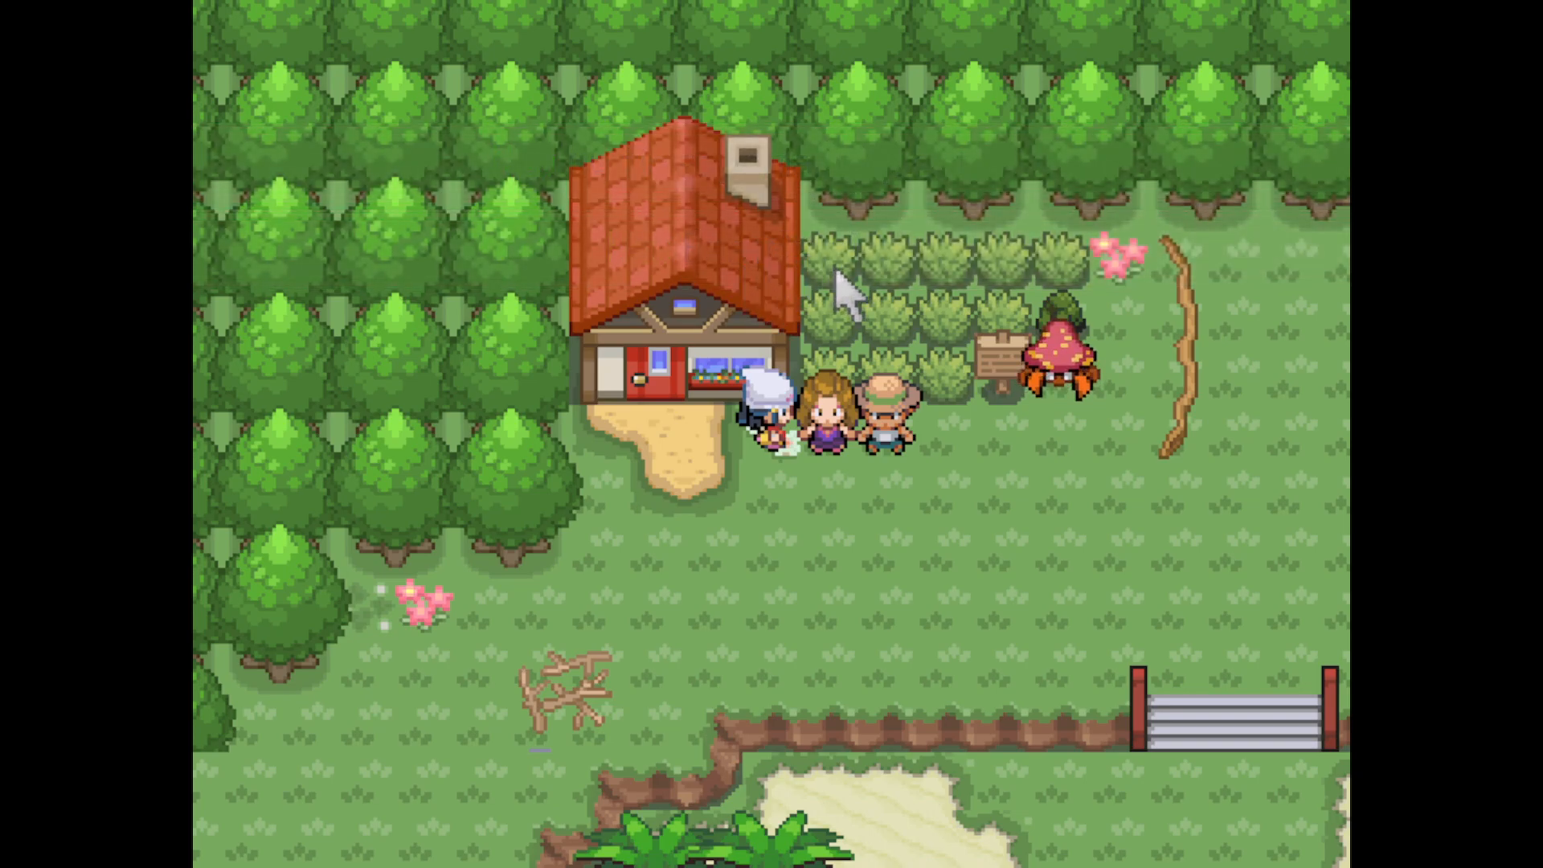
Step: Open the Journal from the bag and view the description, earnings and goals of My first primary quest
key(x)
click(1046, 179)
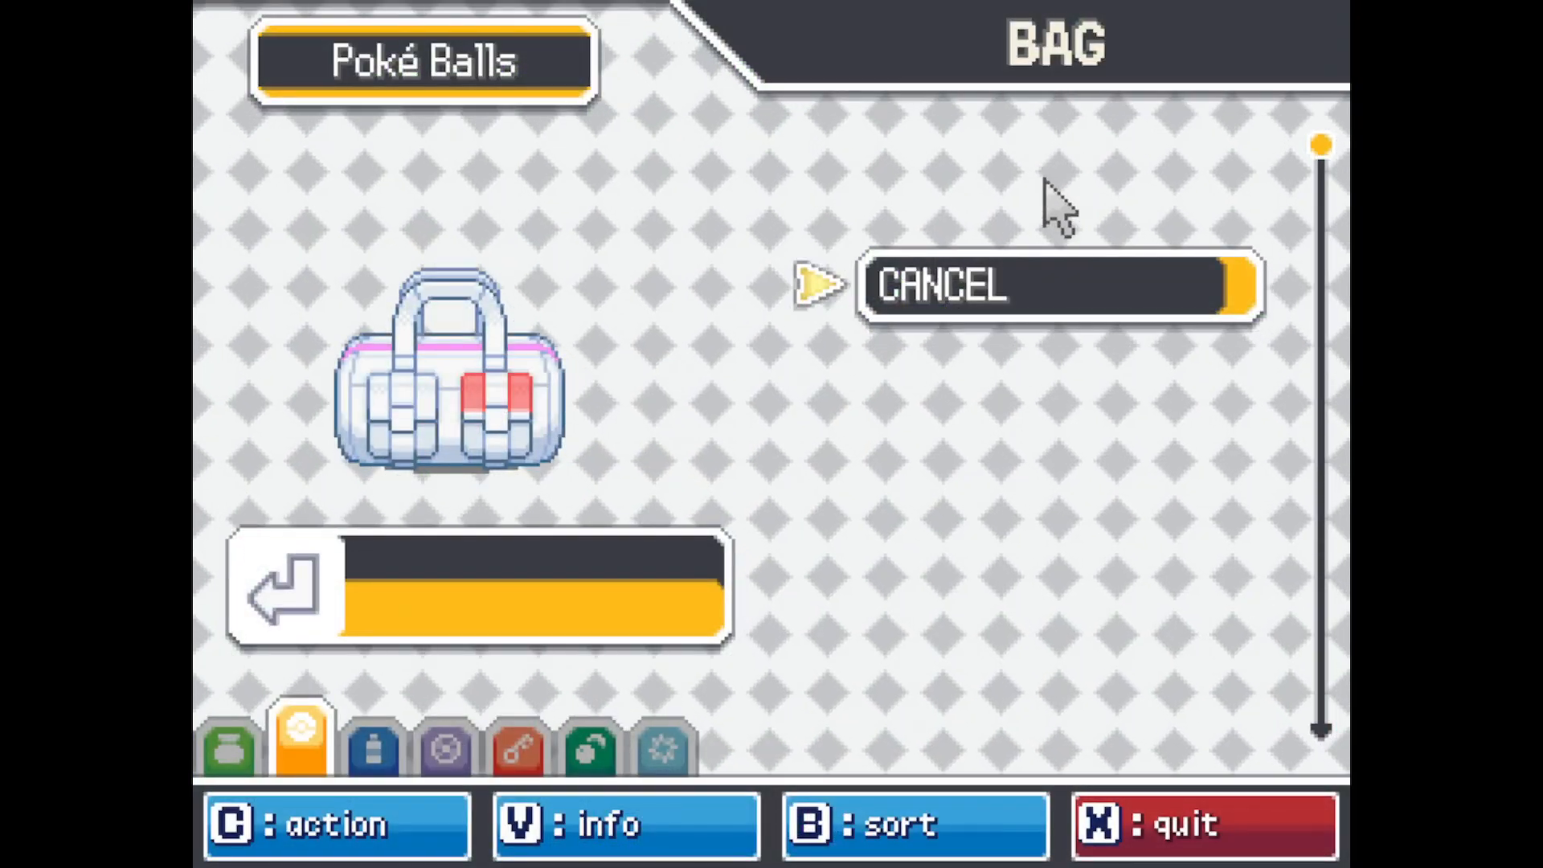
key(c)
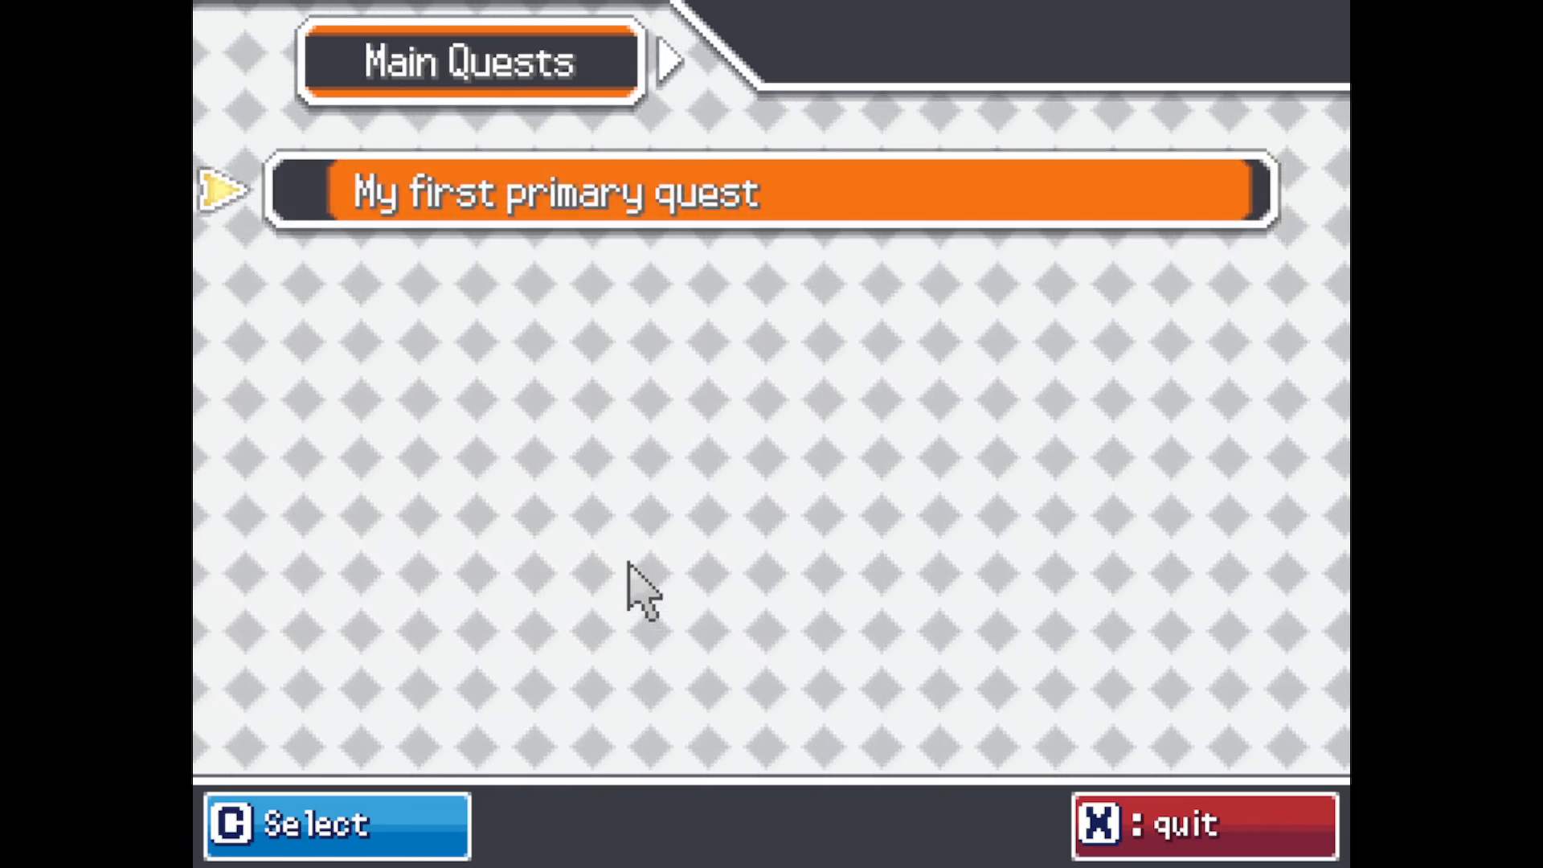
key(Return)
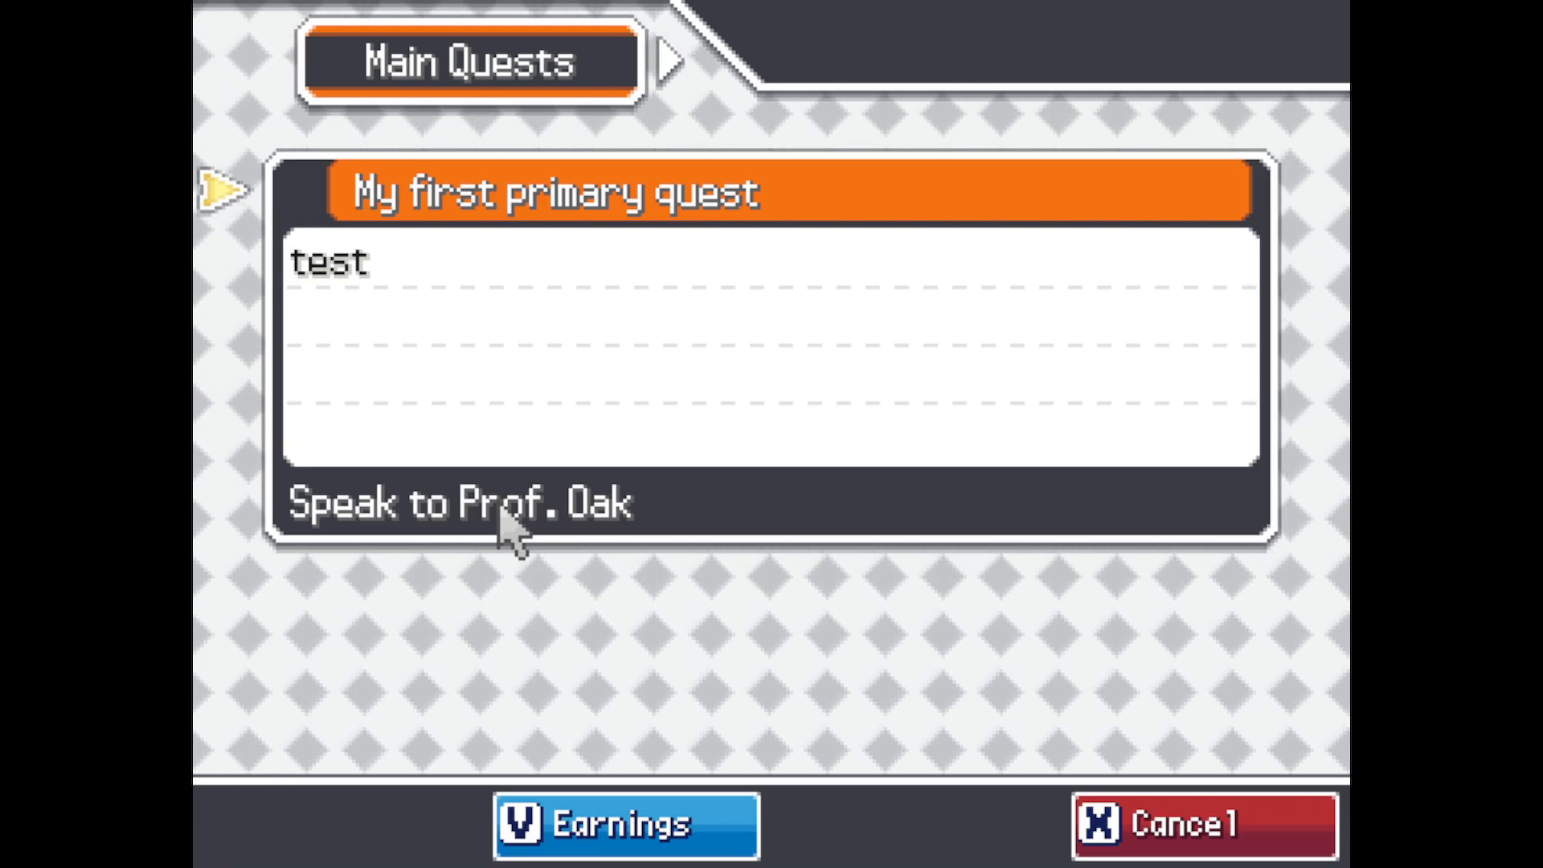
key(v)
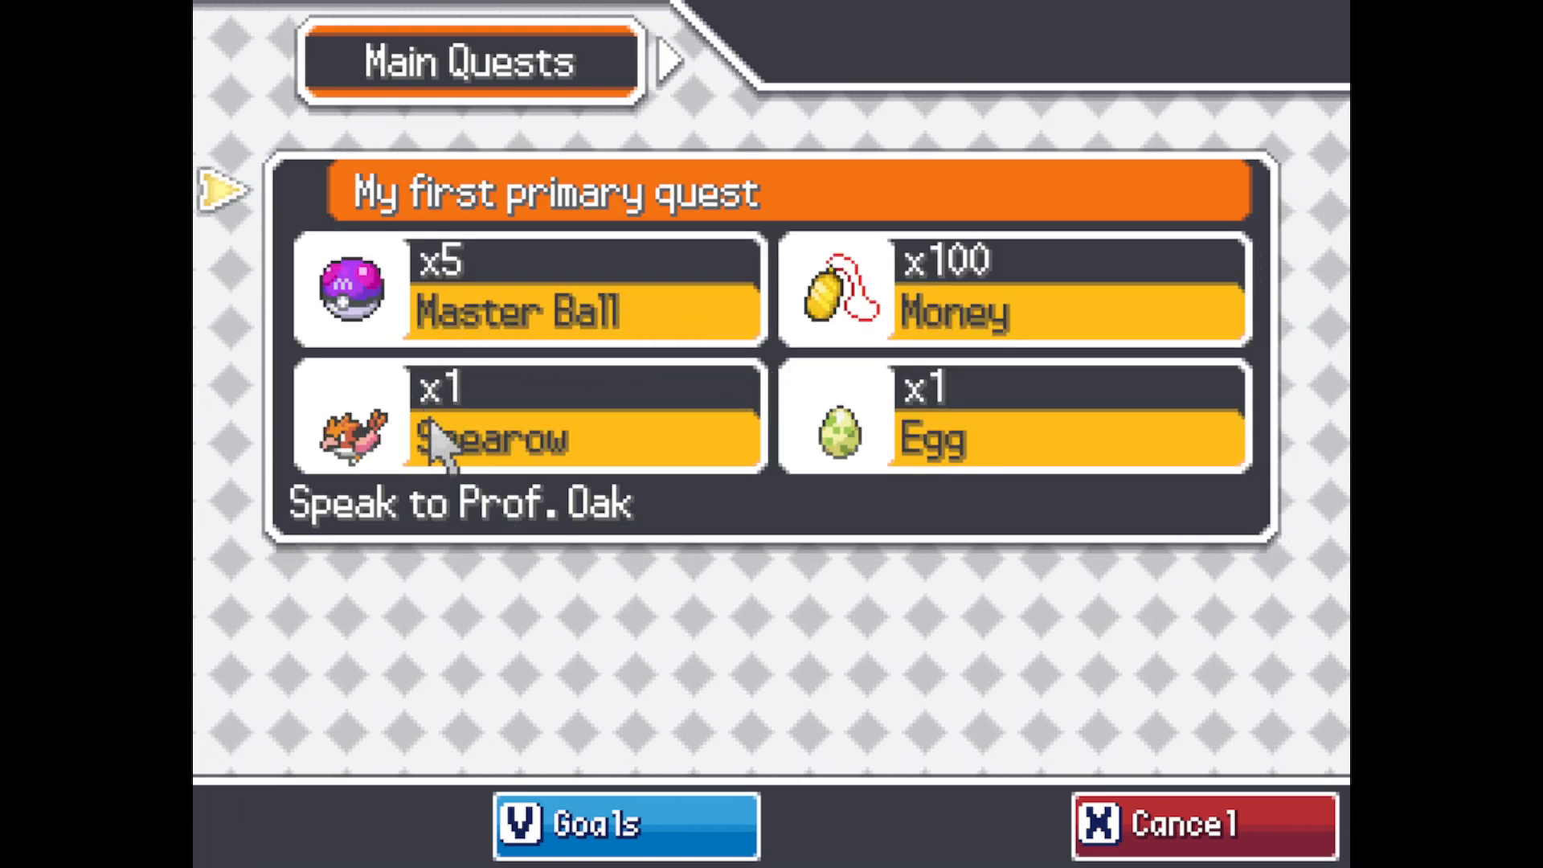
key(v)
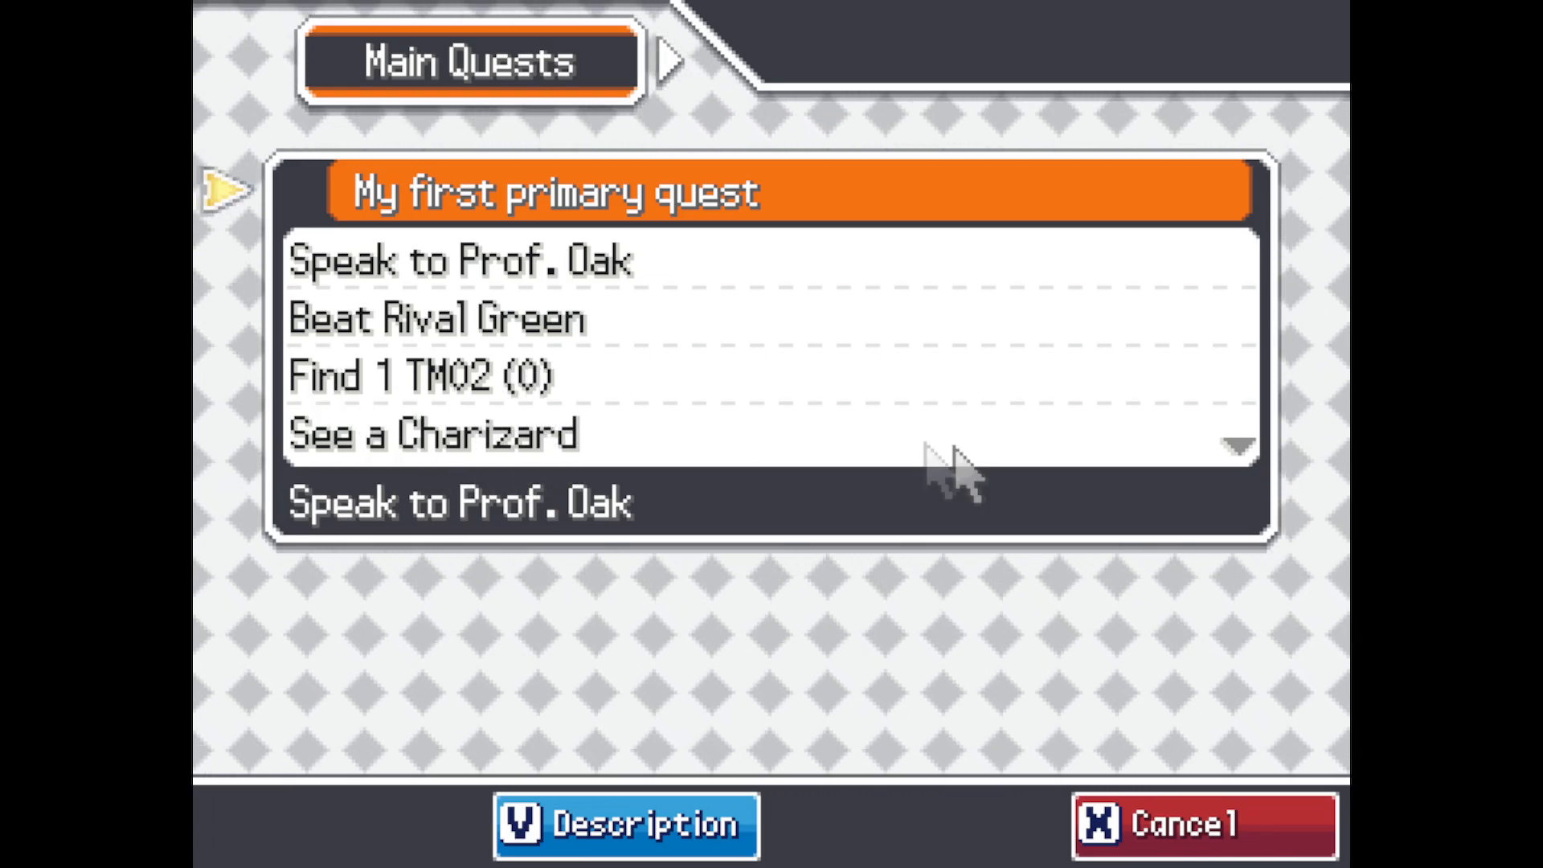
key(v)
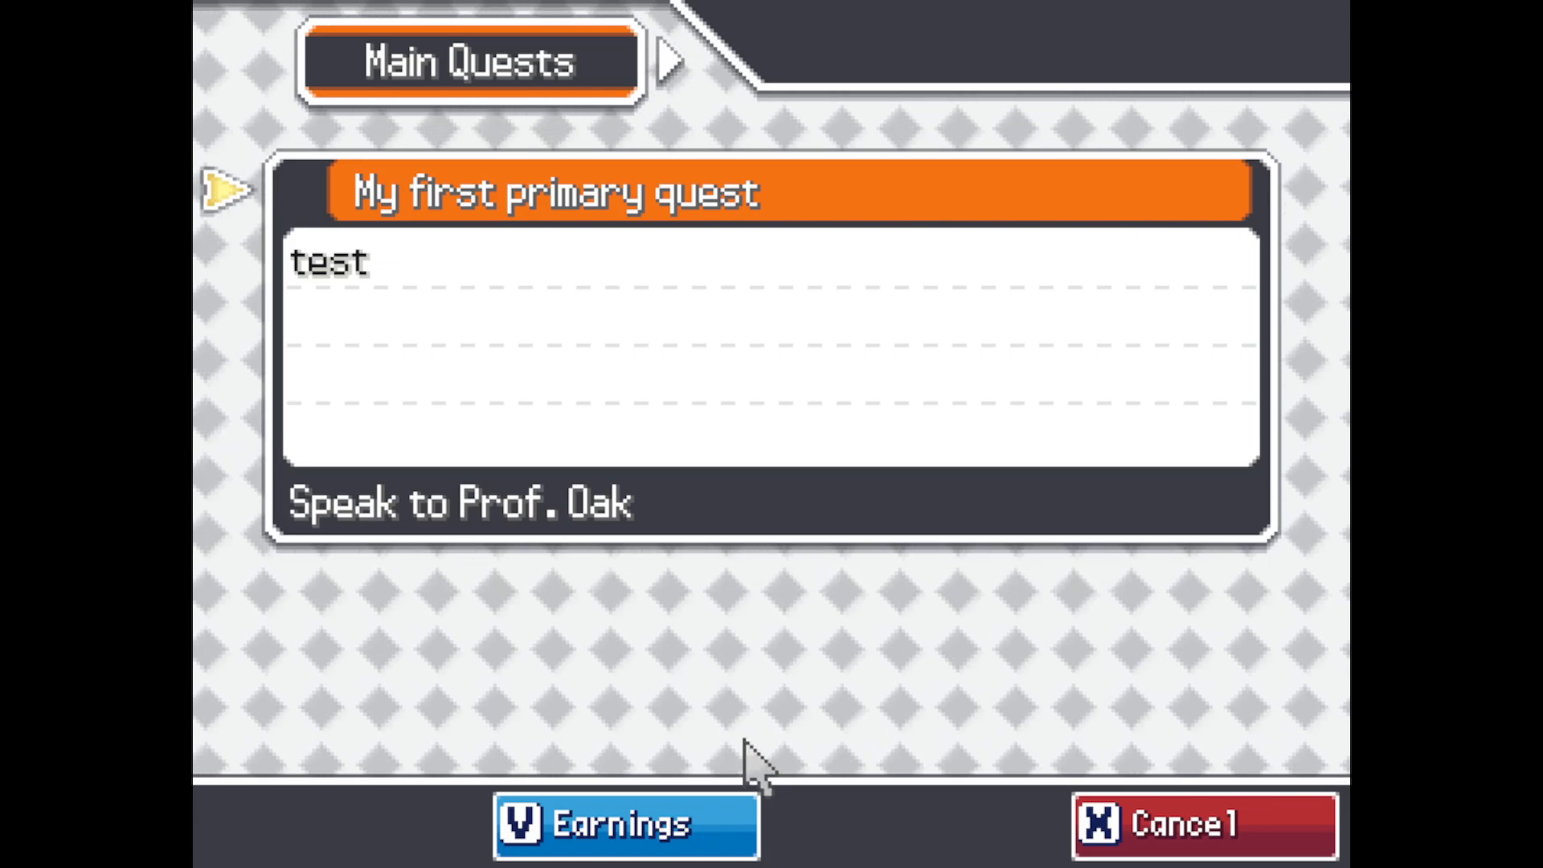
key(x)
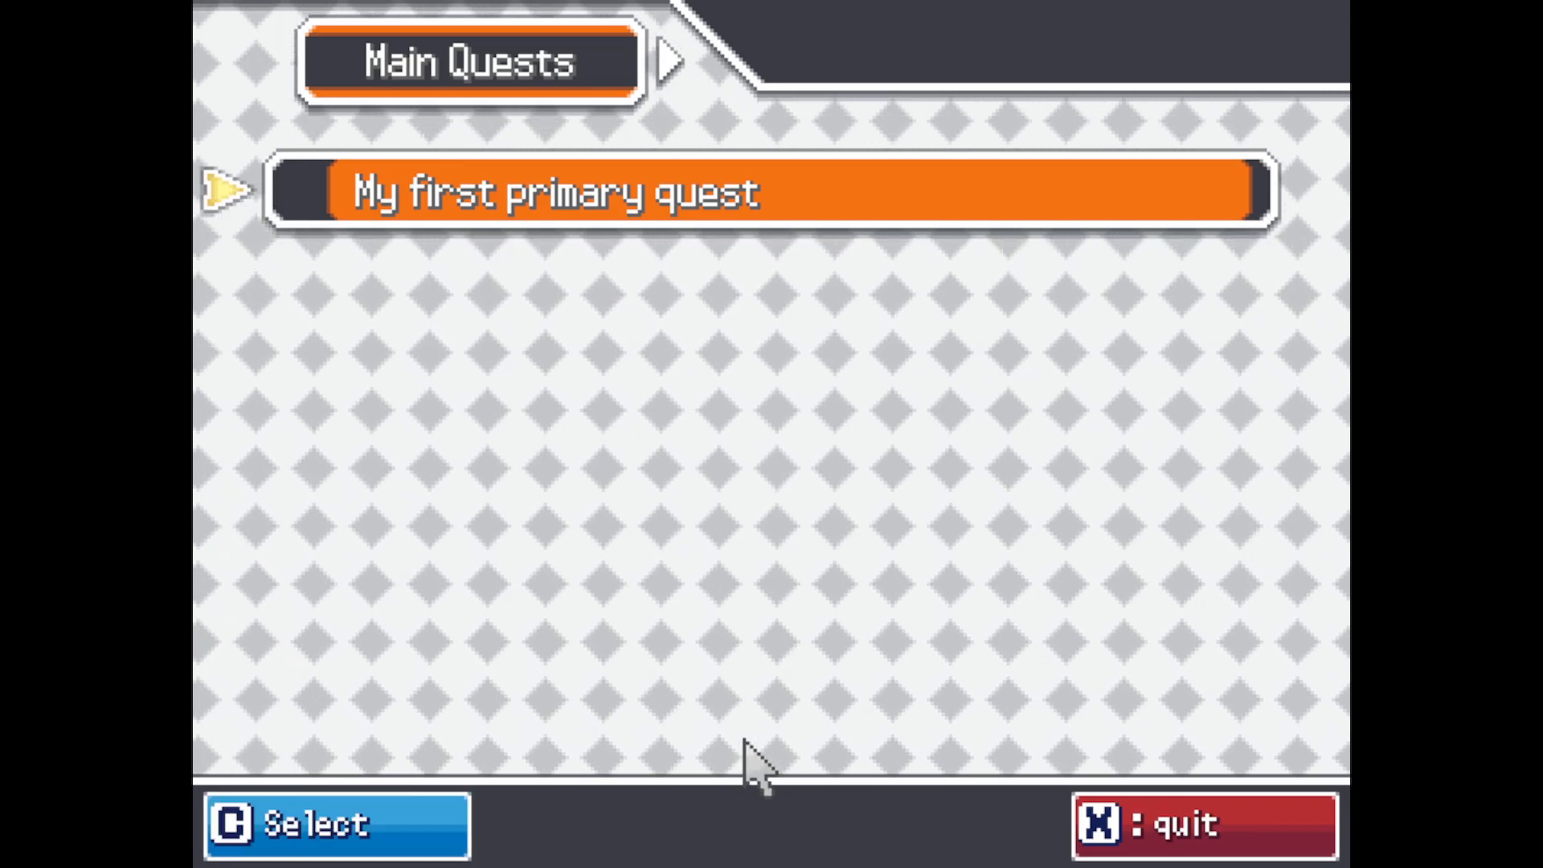
Step: View the earnings and goals of the Beat Rival side quest and exit the journal
key(Right)
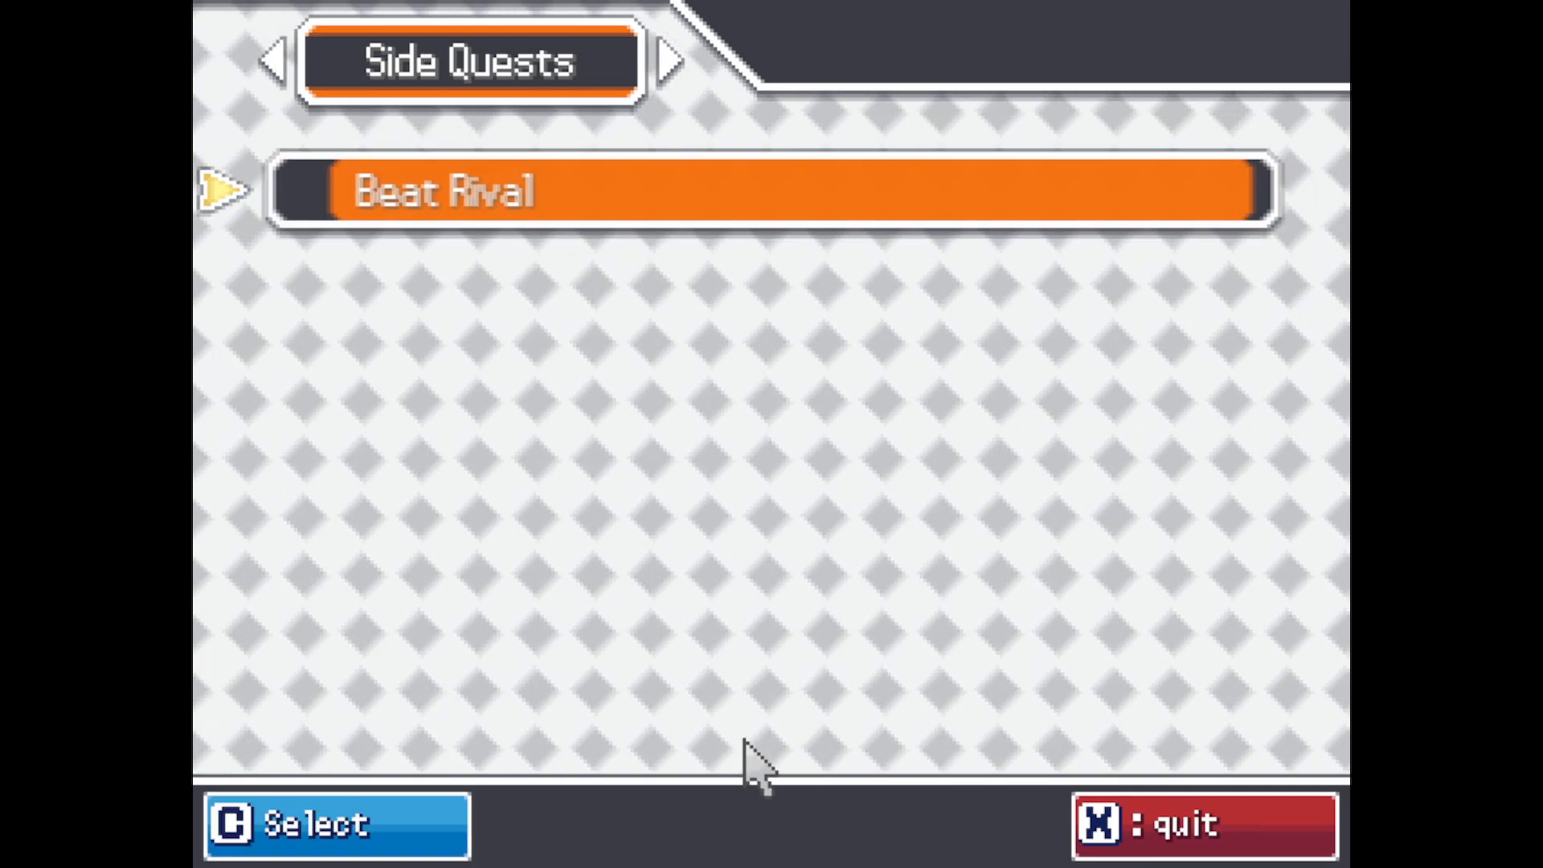
key(c)
key(v)
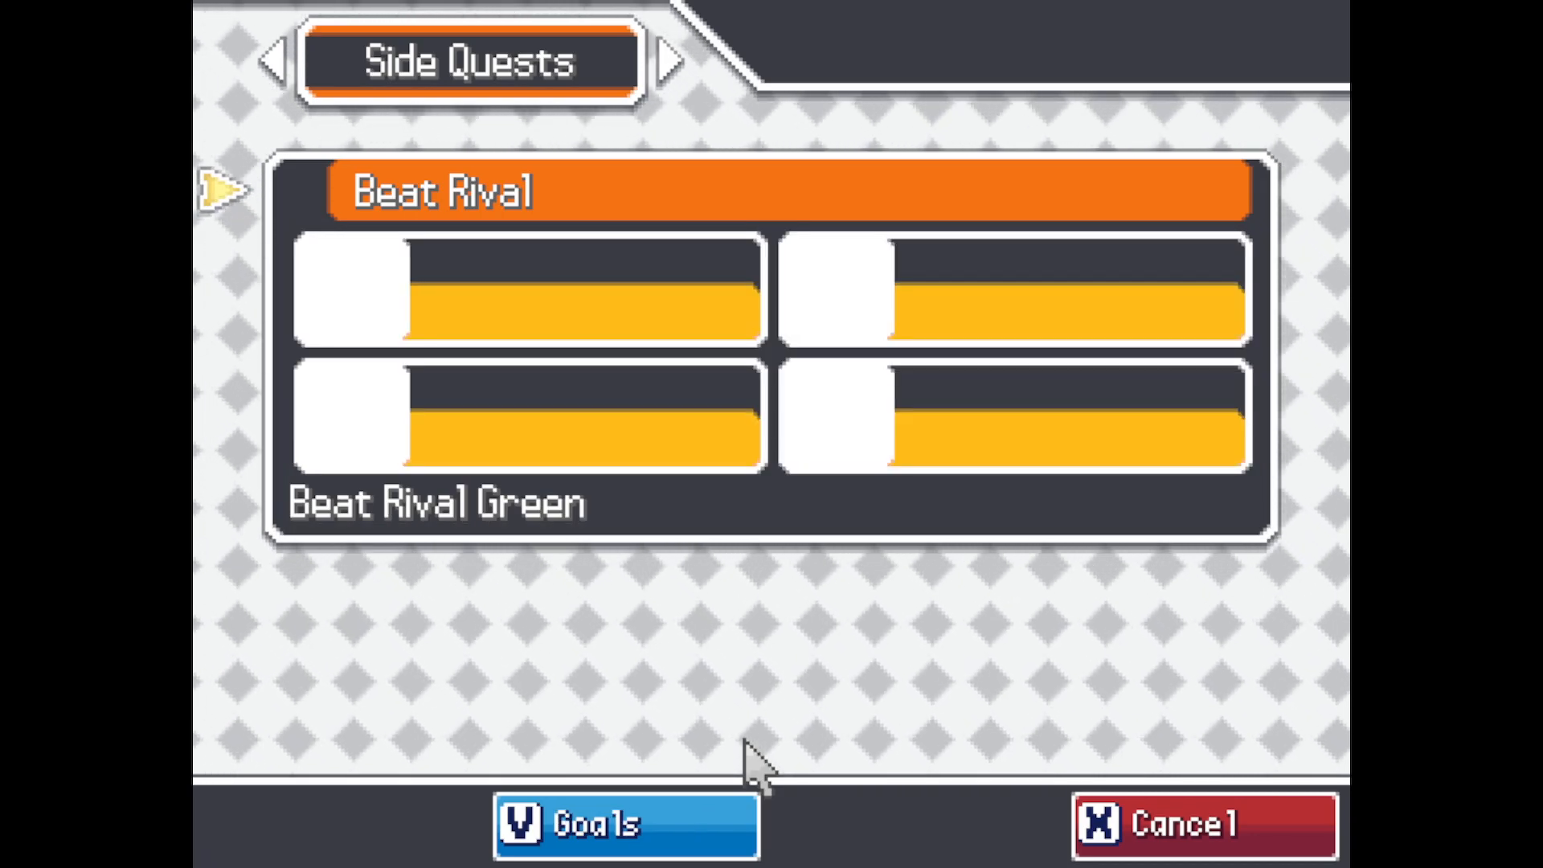
key(v)
key(v)
key(v)
key(v)
key(v)
key(v)
key(v)
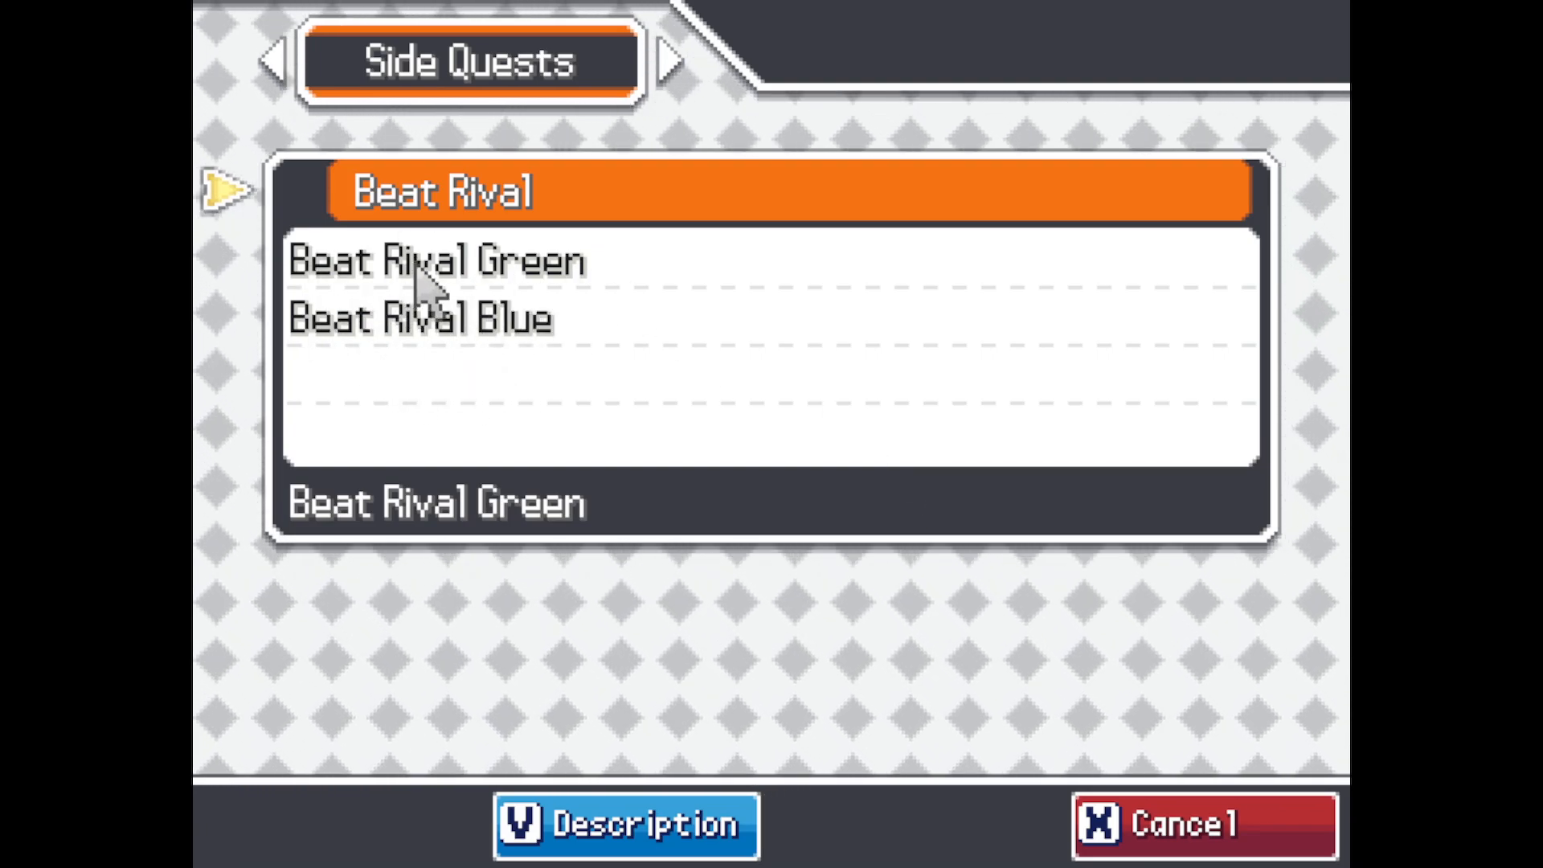
key(x)
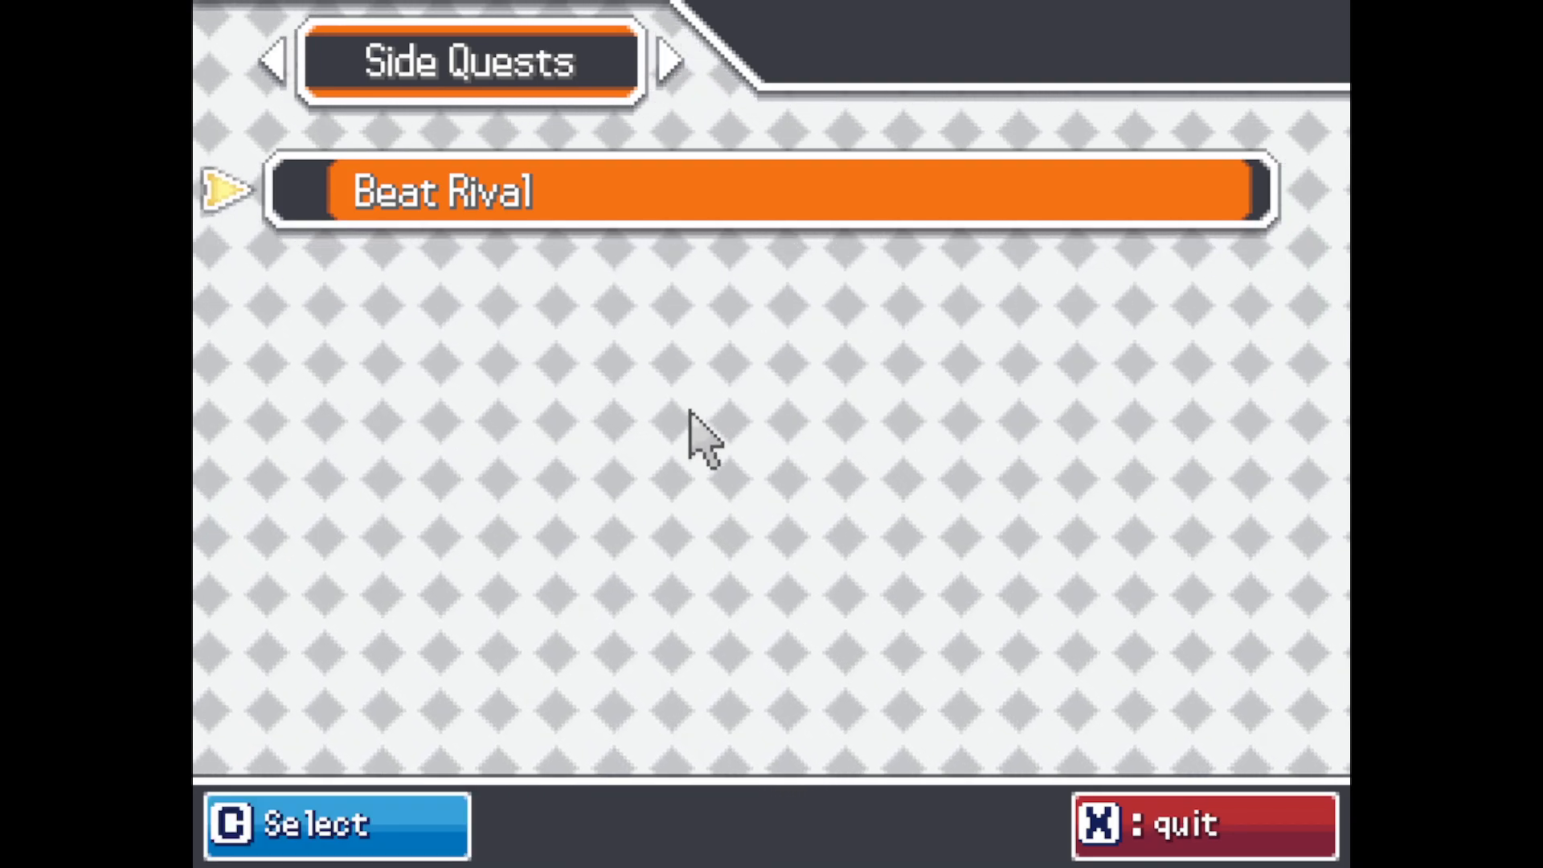
key(x)
key(v)
click(1178, 457)
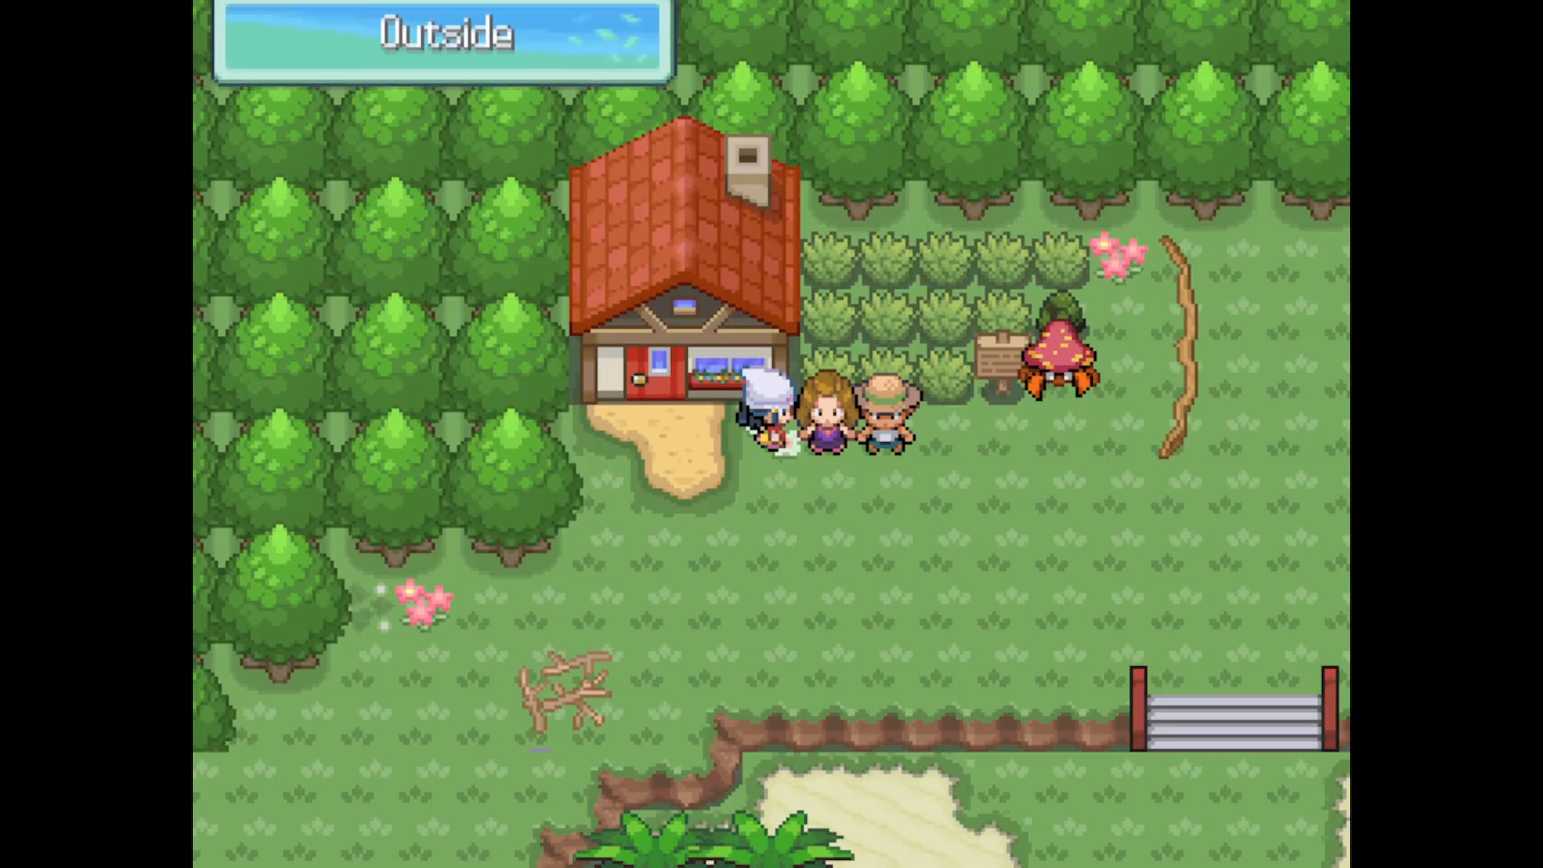
Step: Reopen the quest journal from the bag, recheck the Side Quests page and return to the map
key(Down)
key(x)
key(c)
key(c)
key(c)
key(Right)
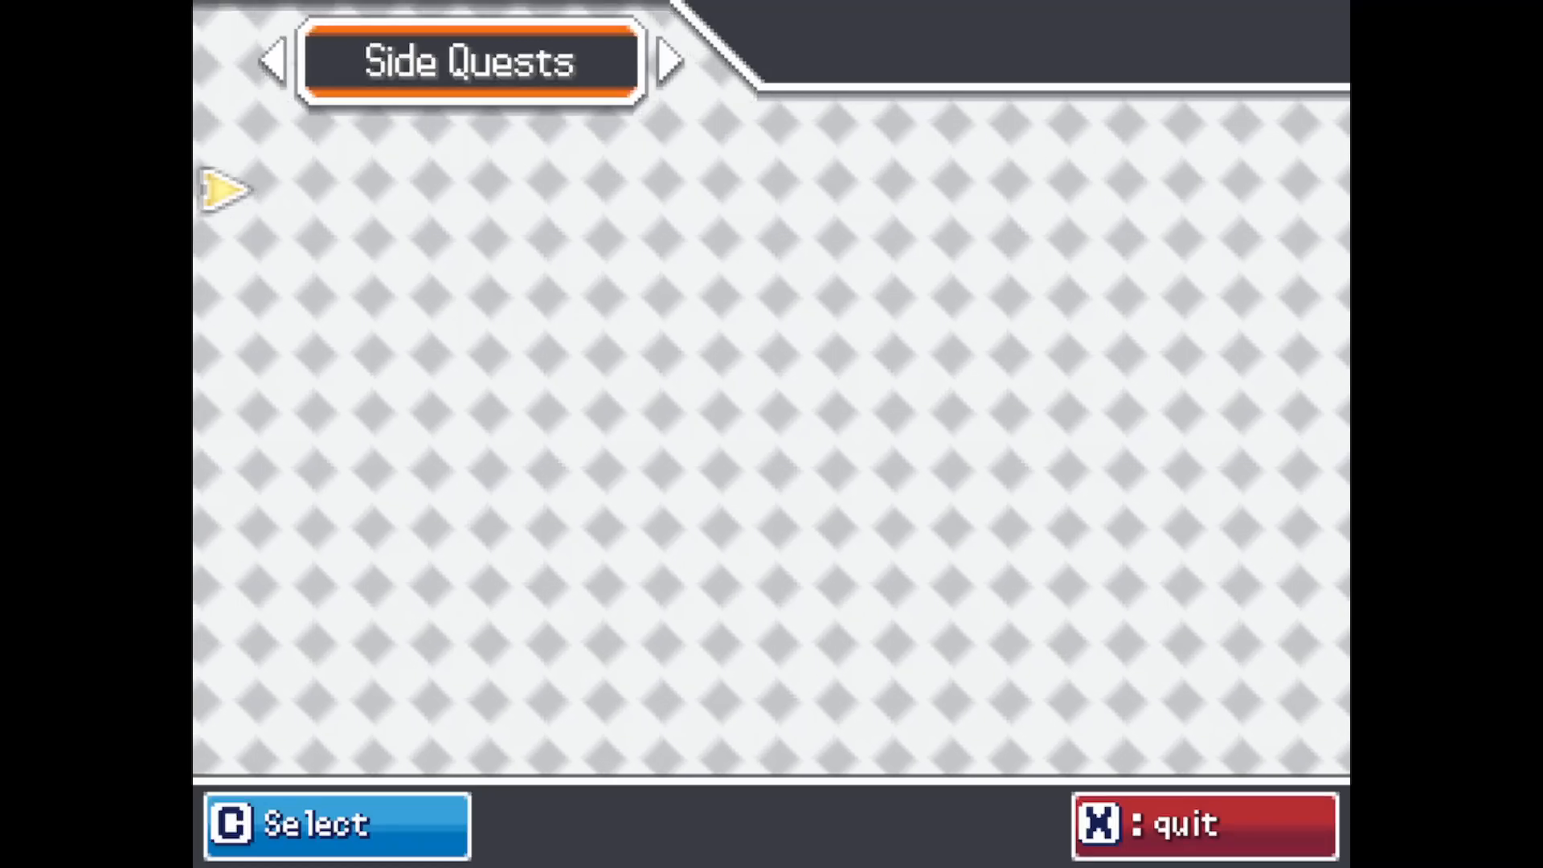
key(c)
key(v)
key(v)
key(x)
key(x)
Step: Walk up to Scout Gary beside the woman and start the trainer battle
key(Right)
key(Right)
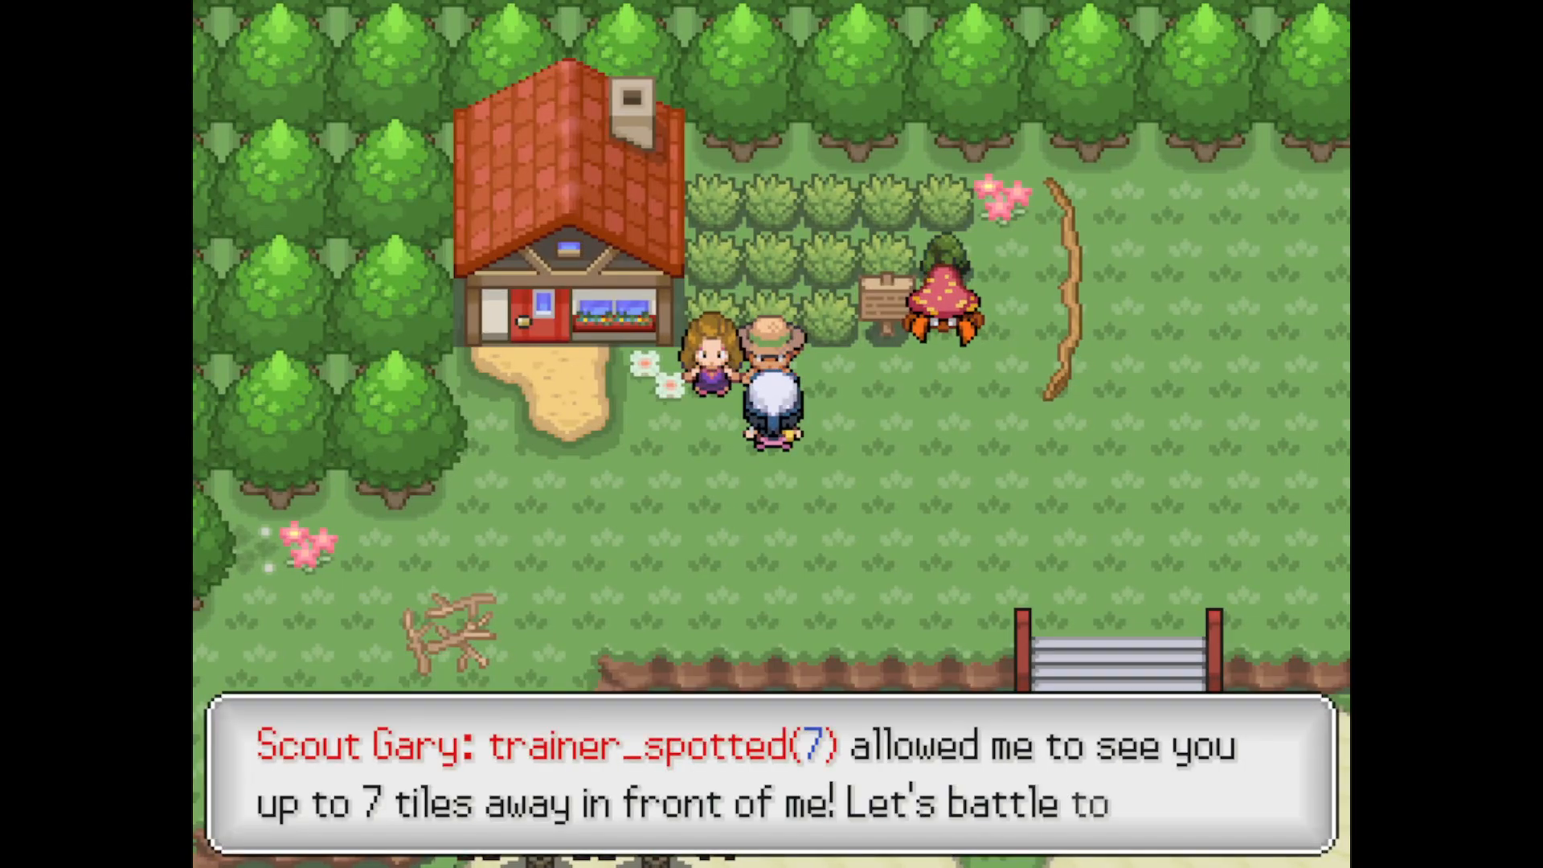
key(c)
key(c)
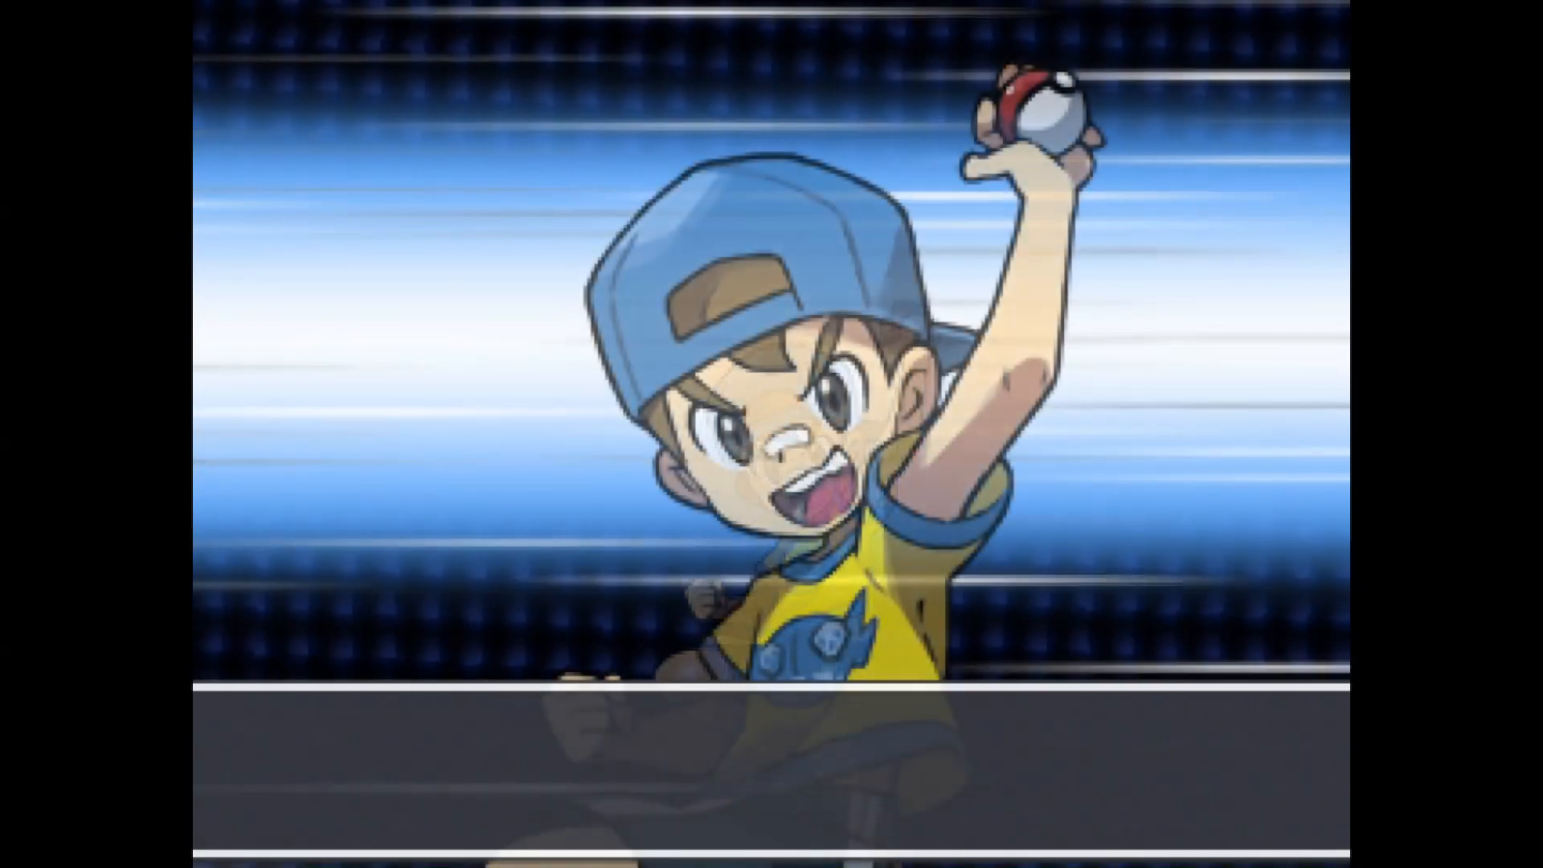
key(c)
key(c)
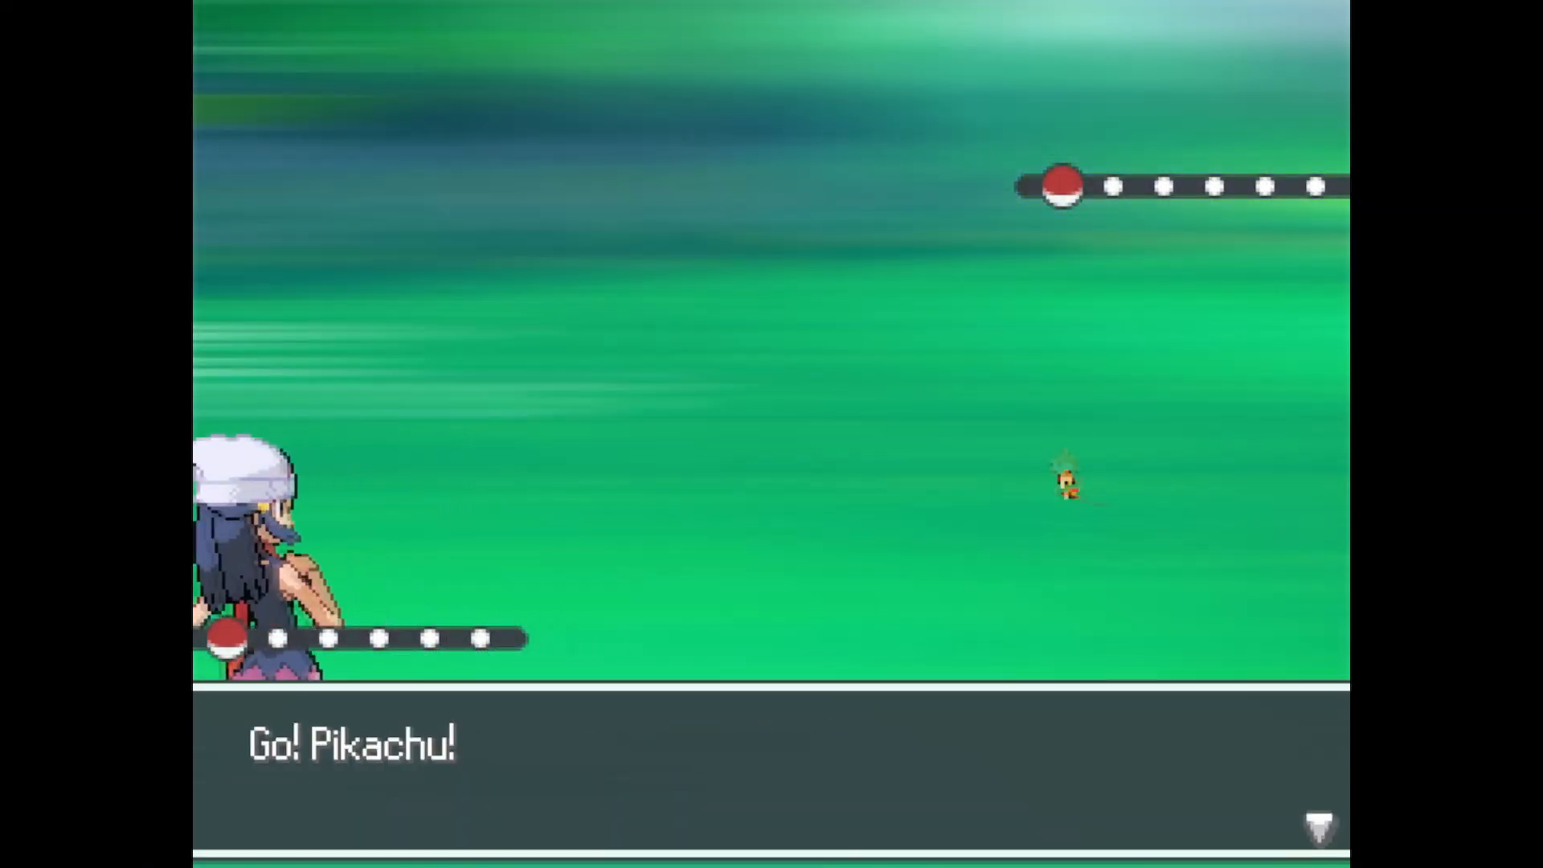
Step: Win the battle against Scout Gary with Pikachu and advance his dialogue to complete the Beat Rival quest
key(c)
key(Down)
key(Down)
key(Down)
key(c)
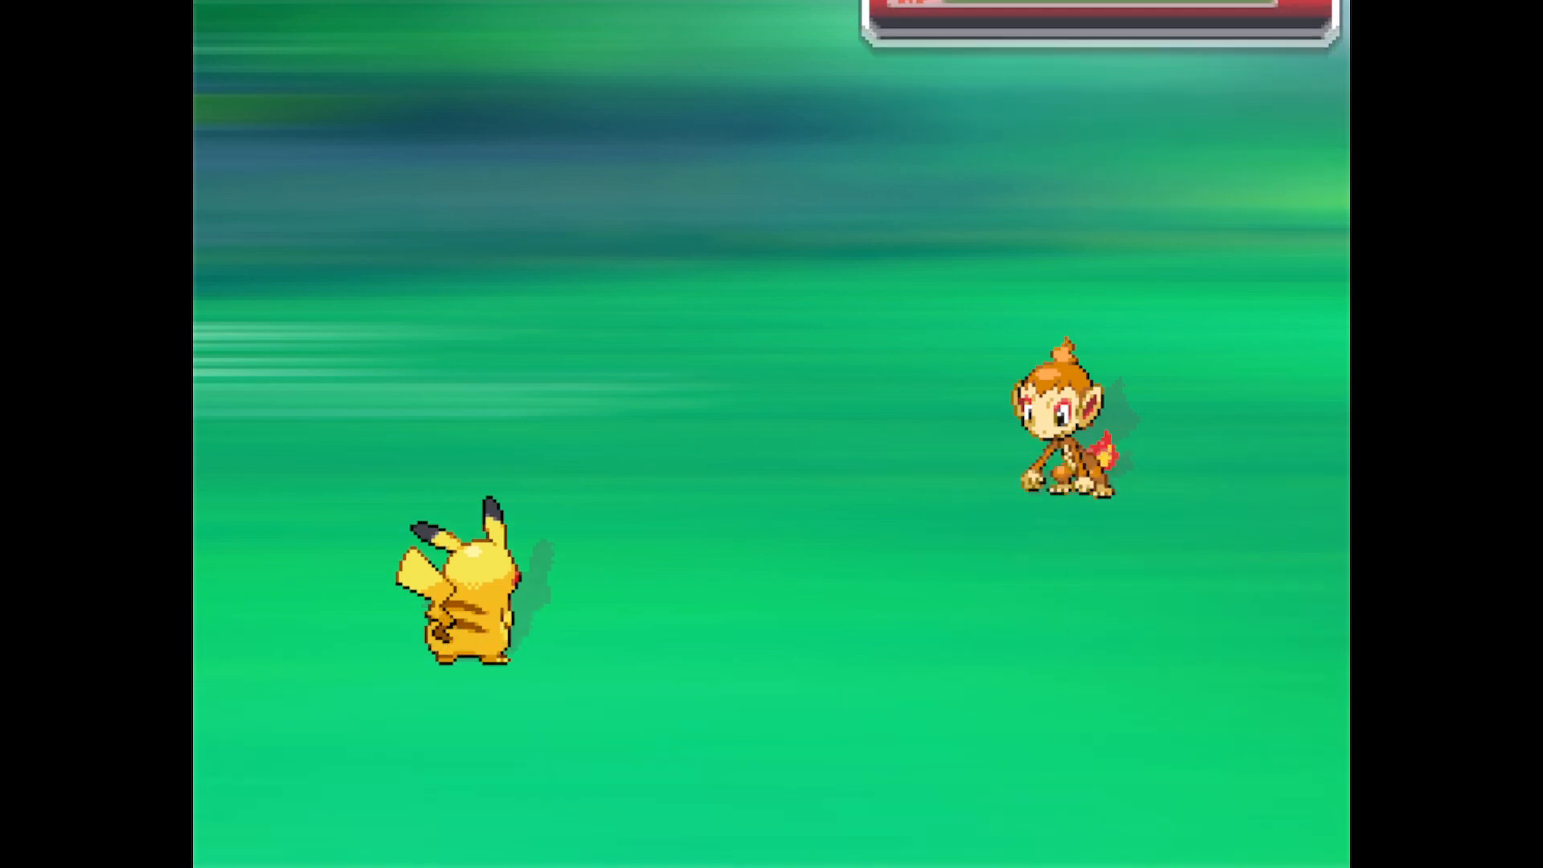
key(c)
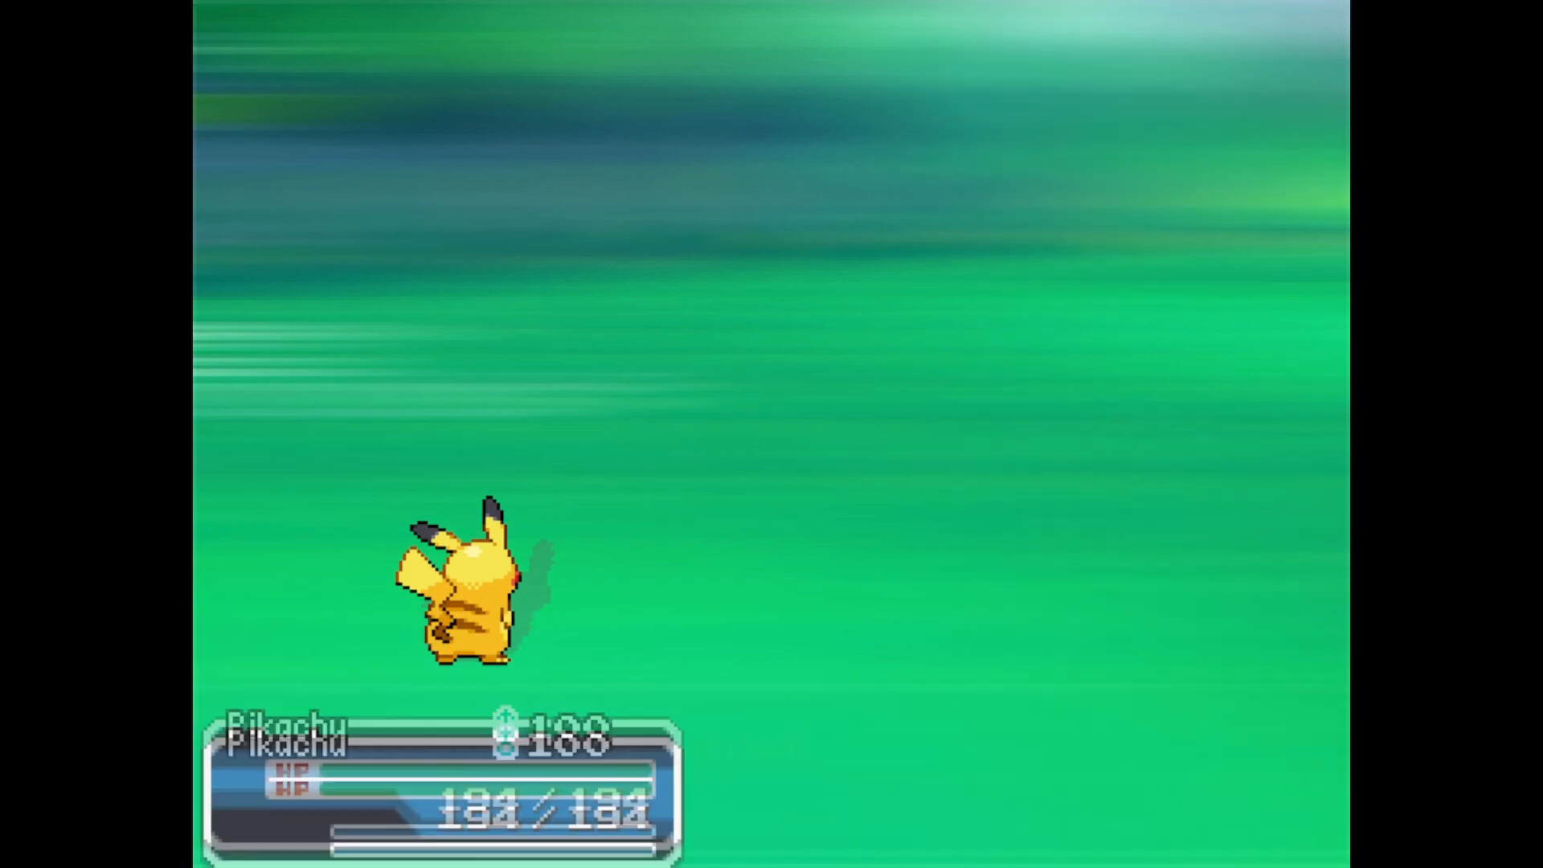
key(c)
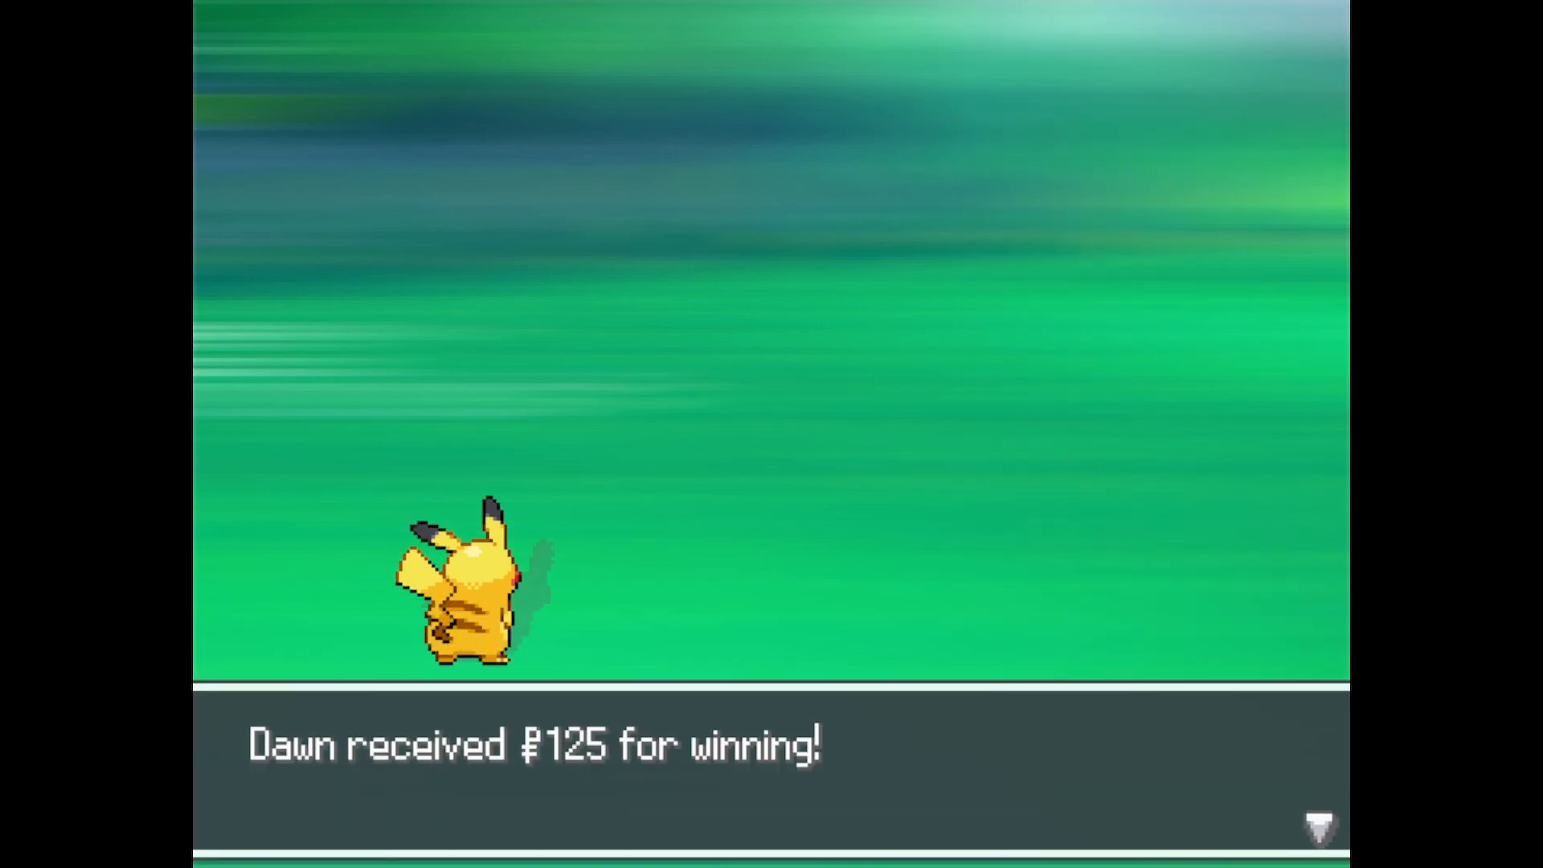
key(c)
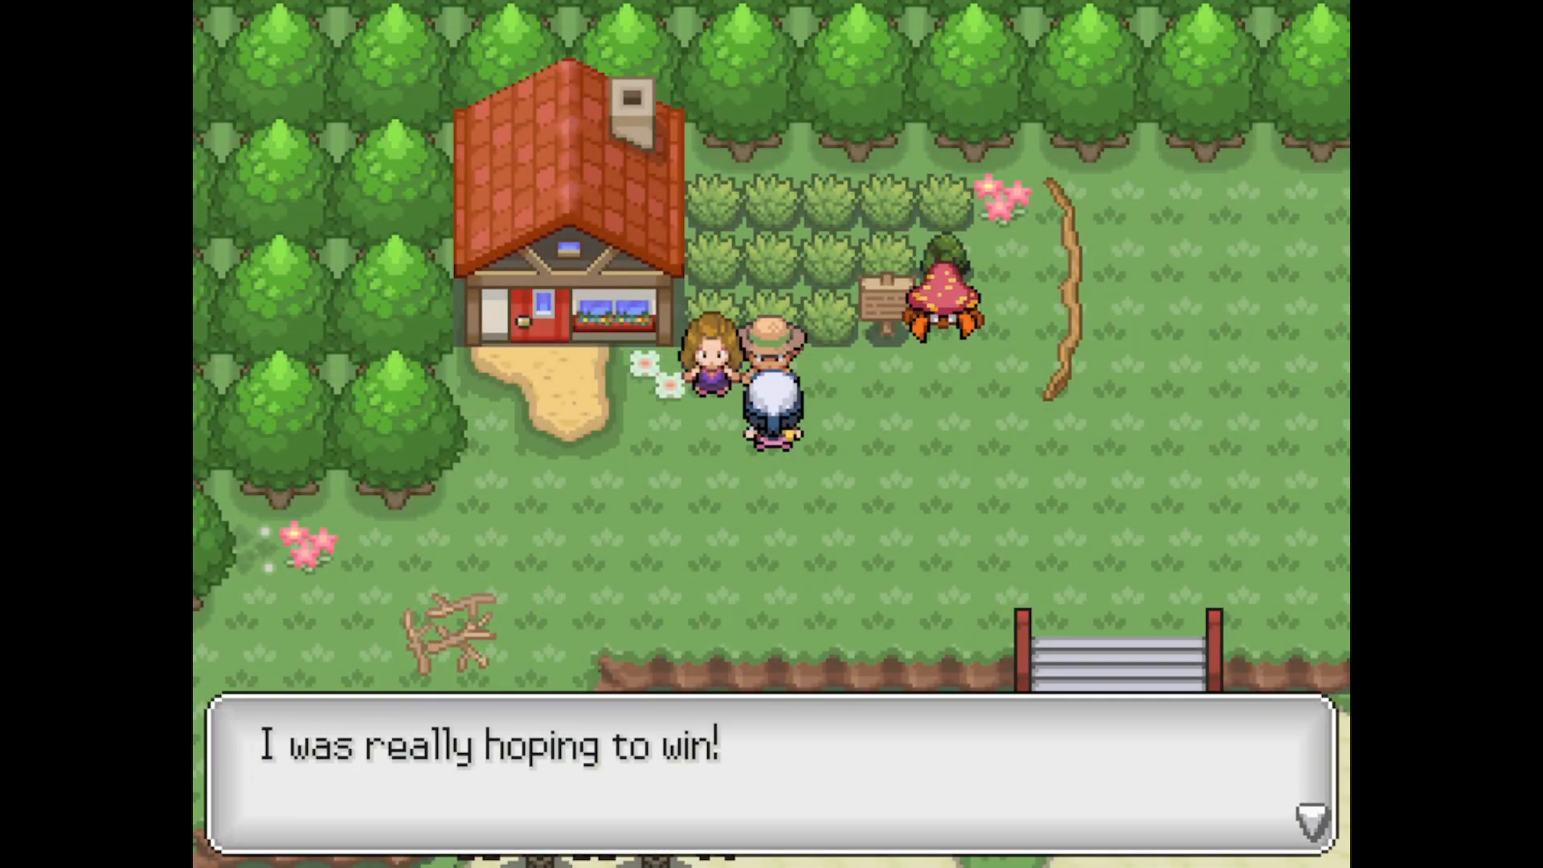
key(c)
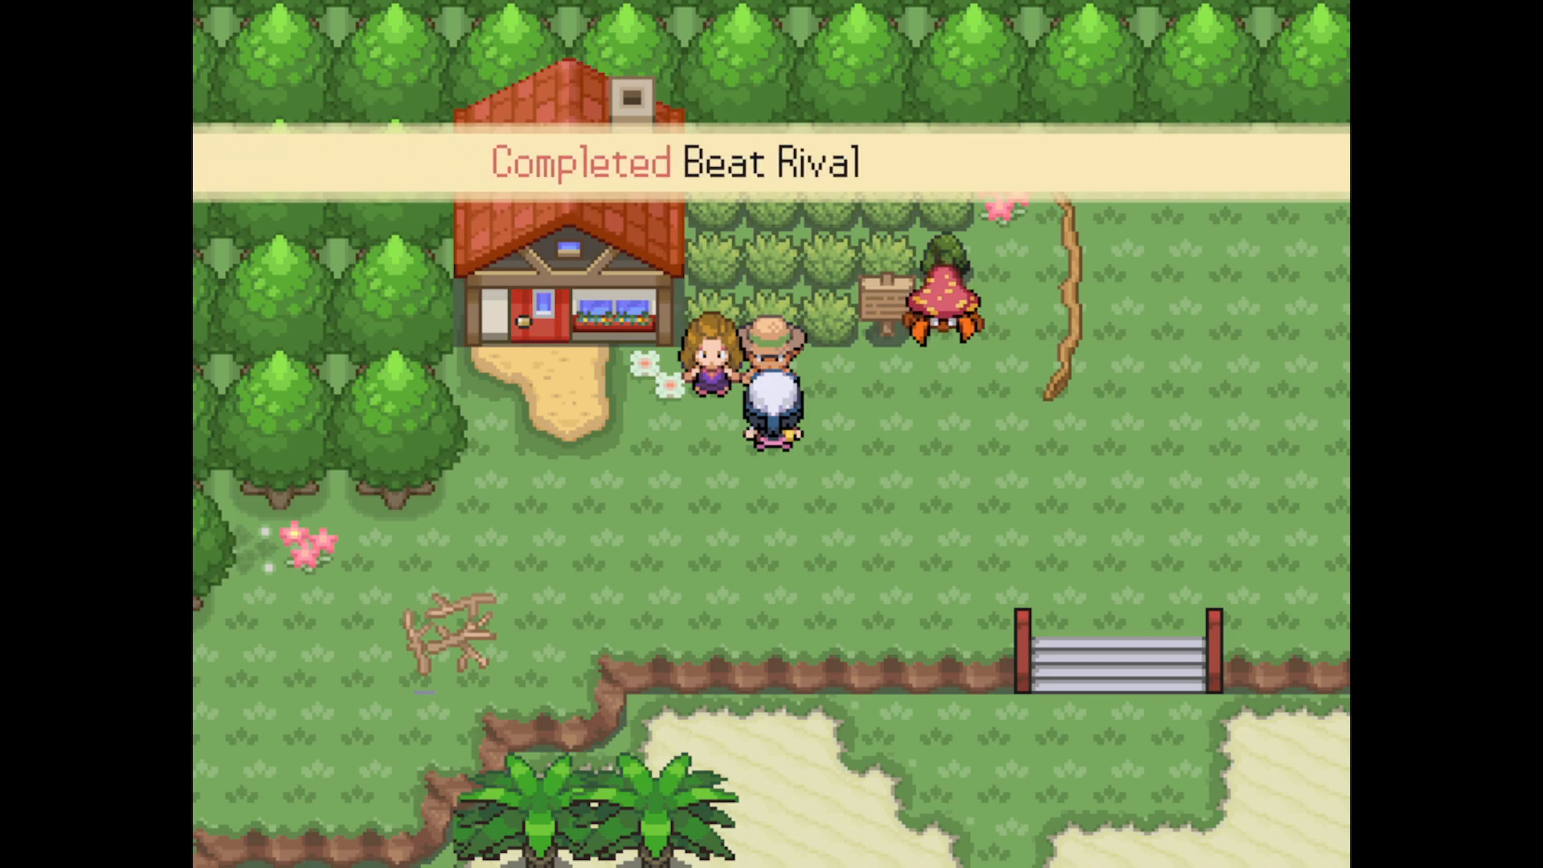
Step: Leave the current playthrough and load Save 1 from the title screen
key(x)
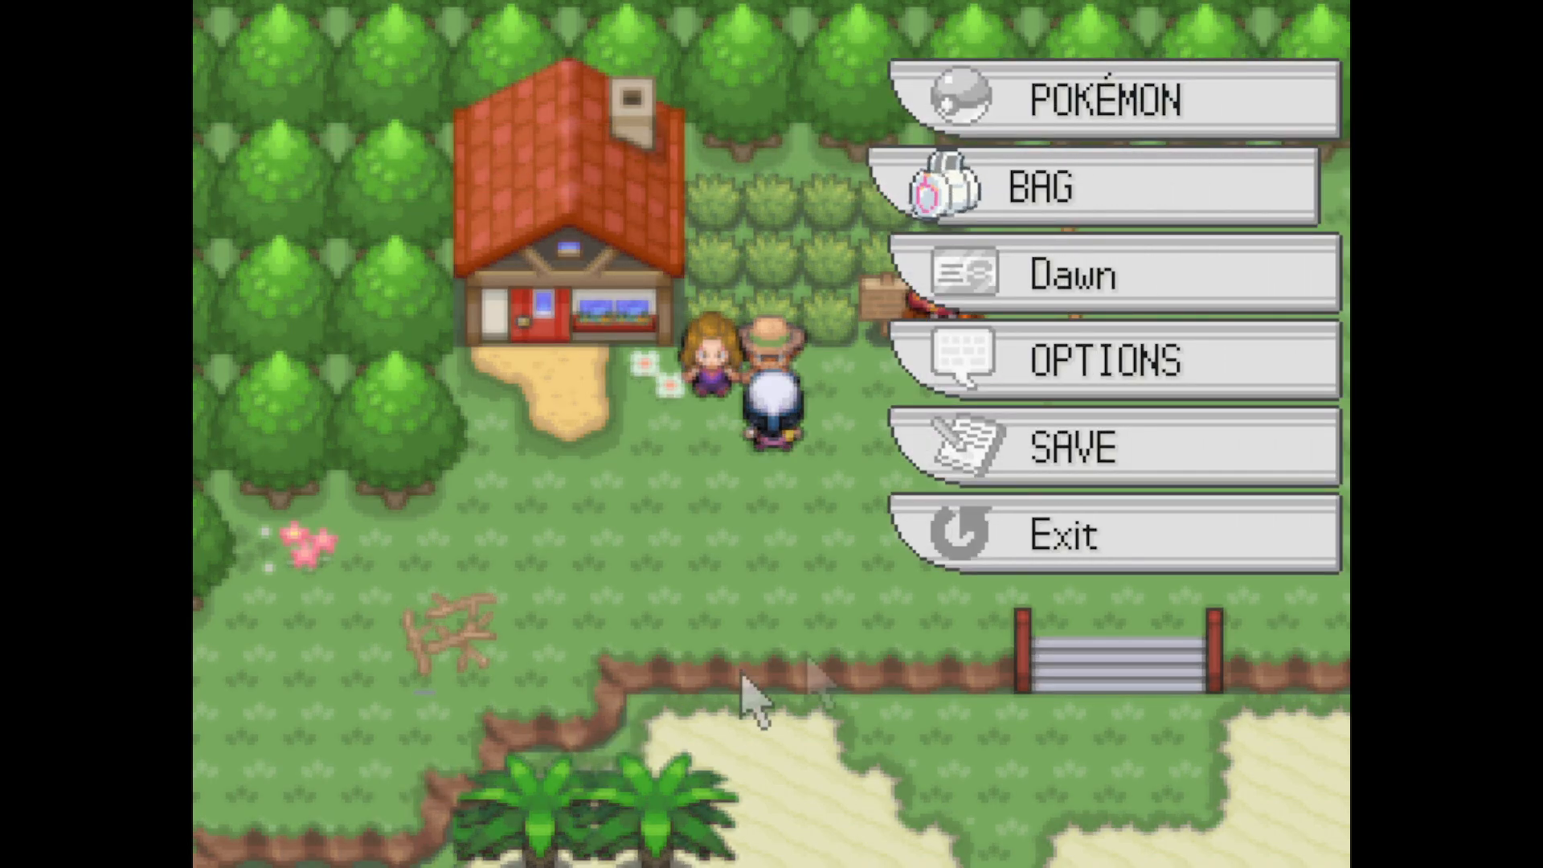
click(1049, 540)
key(Down)
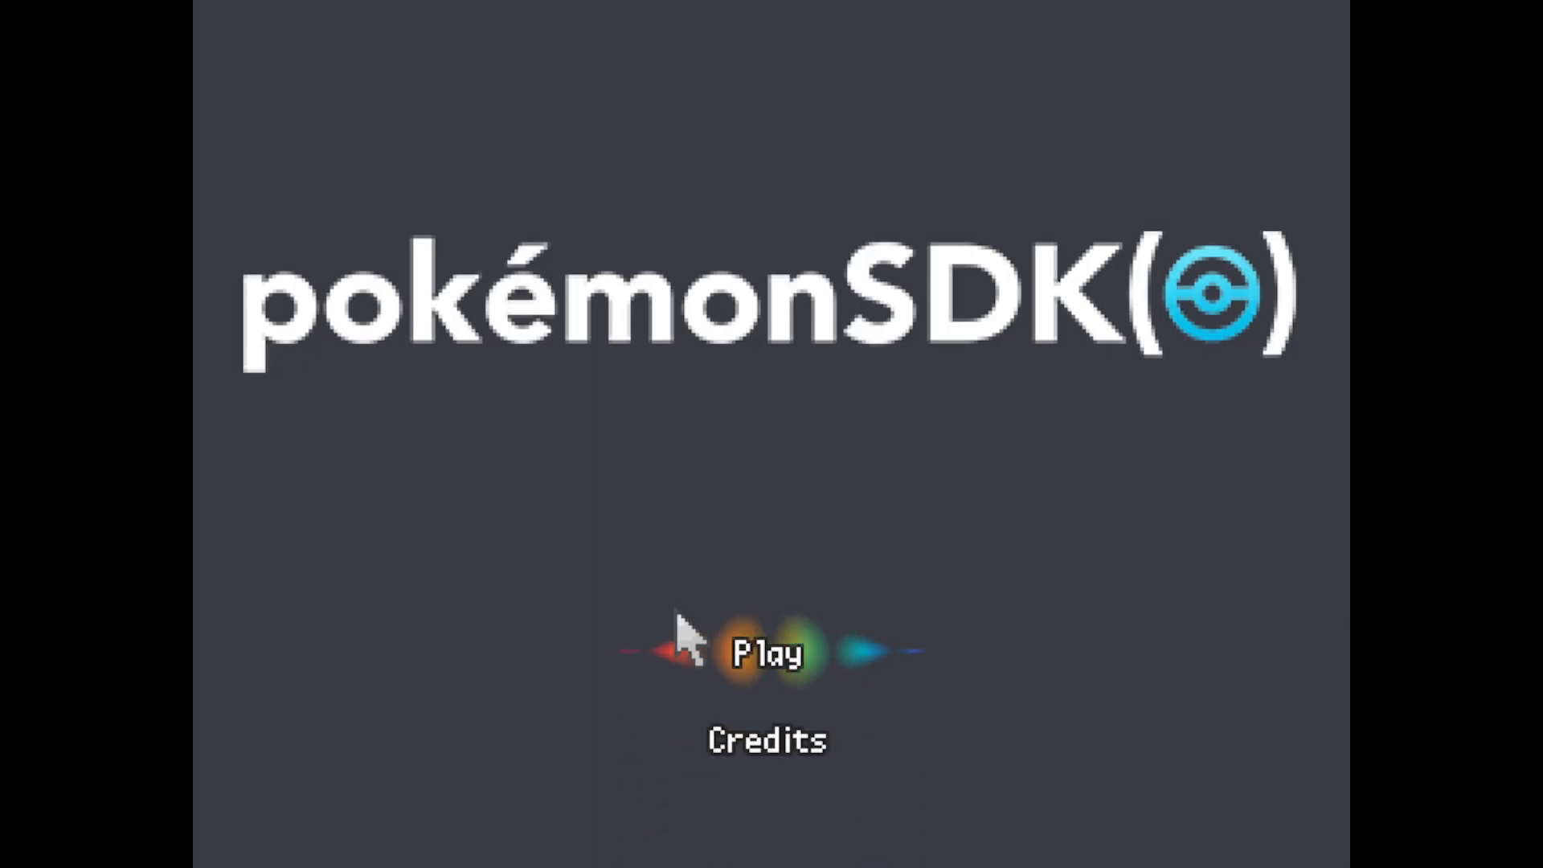
key(Return)
key(Right)
key(Right)
key(Left)
key(Left)
key(Return)
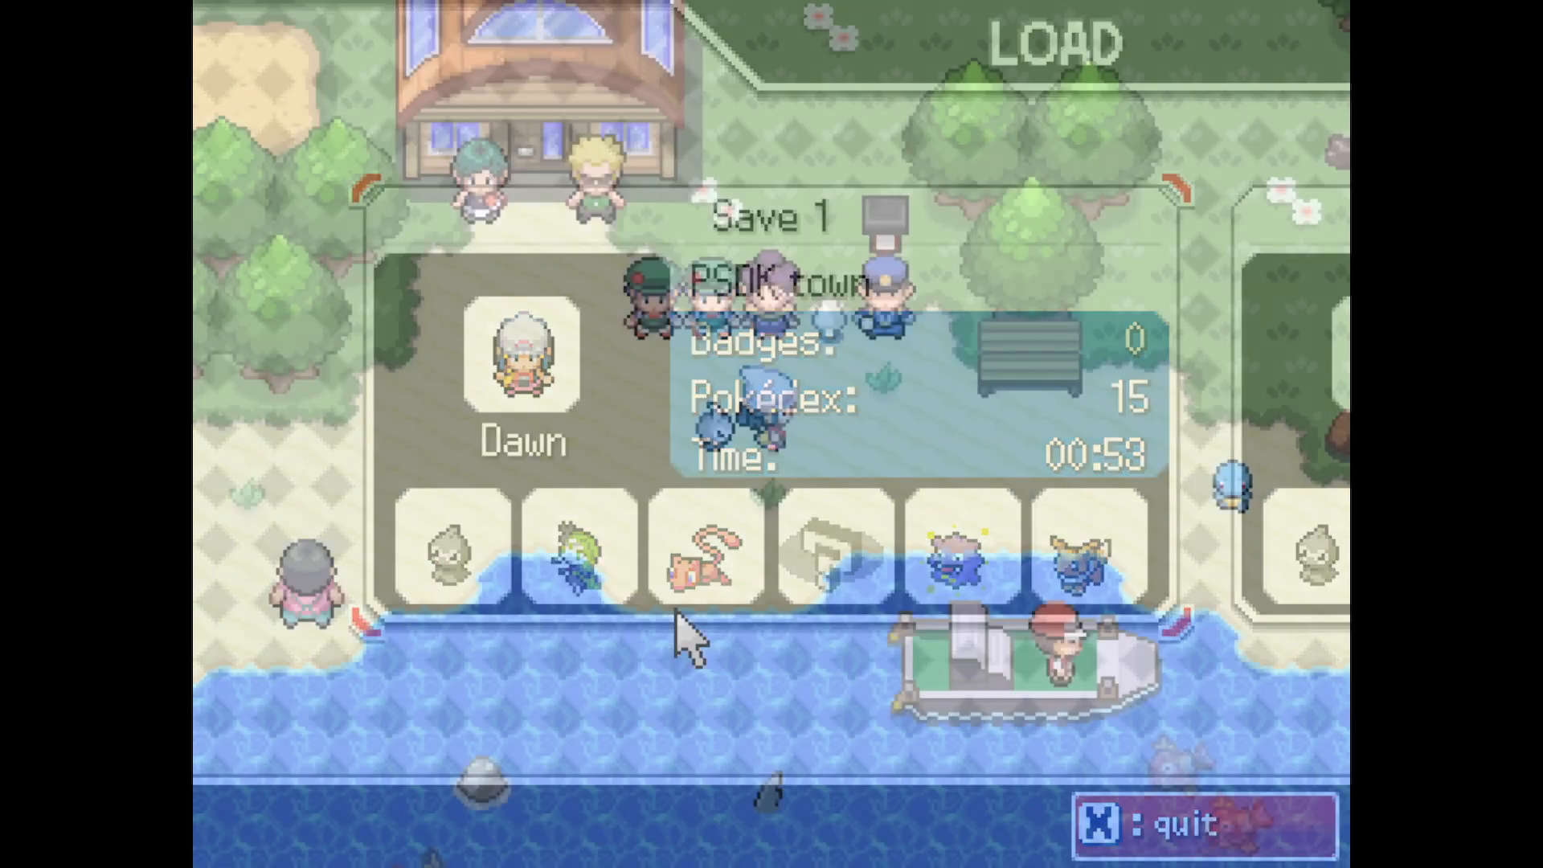
Step: Walk up to the officer beside the bench and check the journal's Side Quests and Failed Quests pages
key(Right)
key(Up)
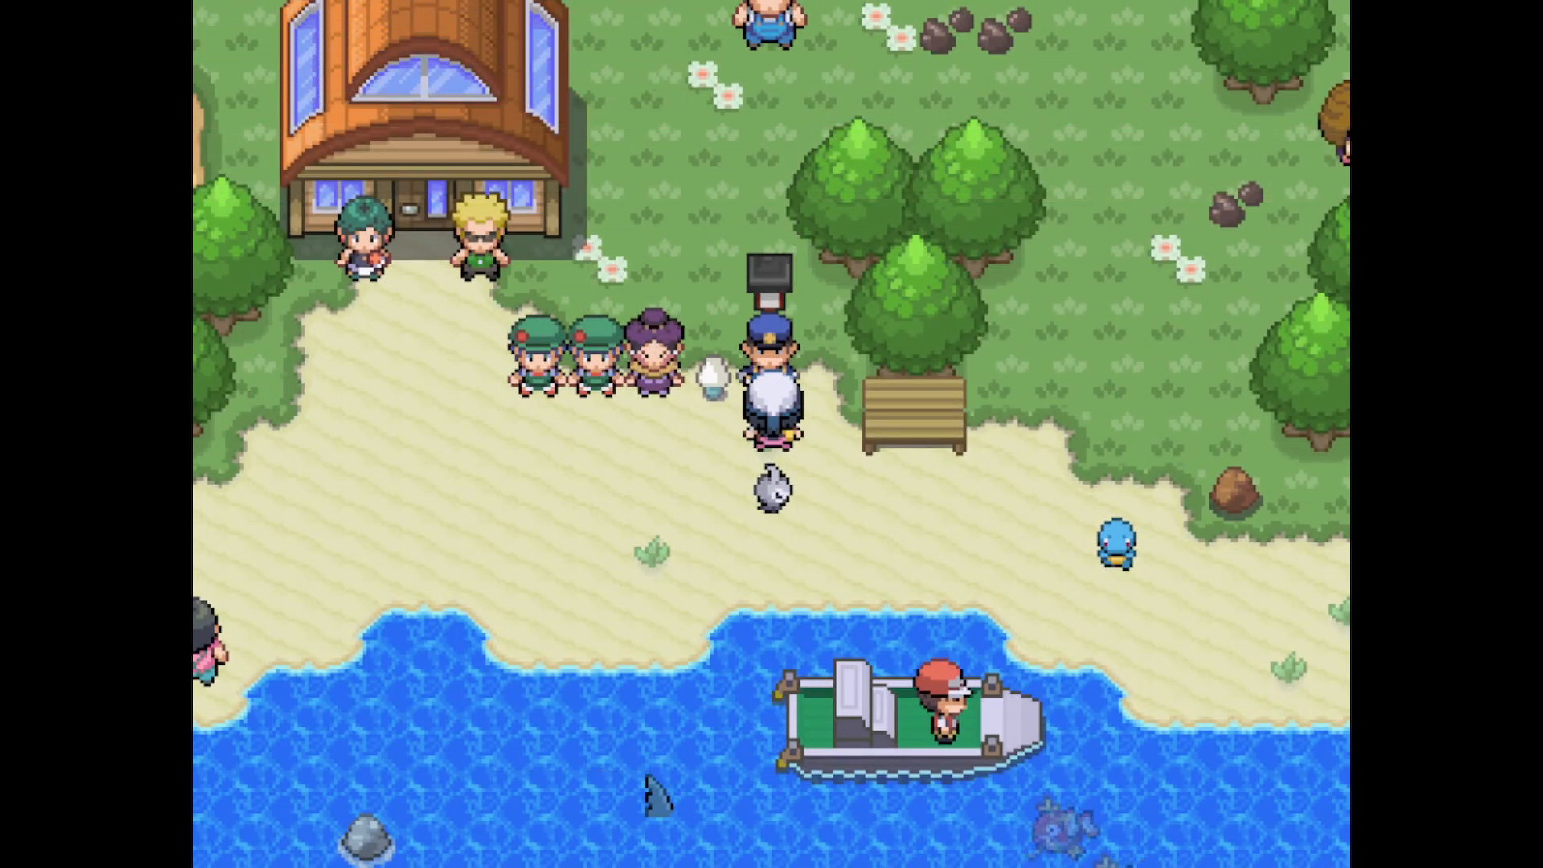
key(x)
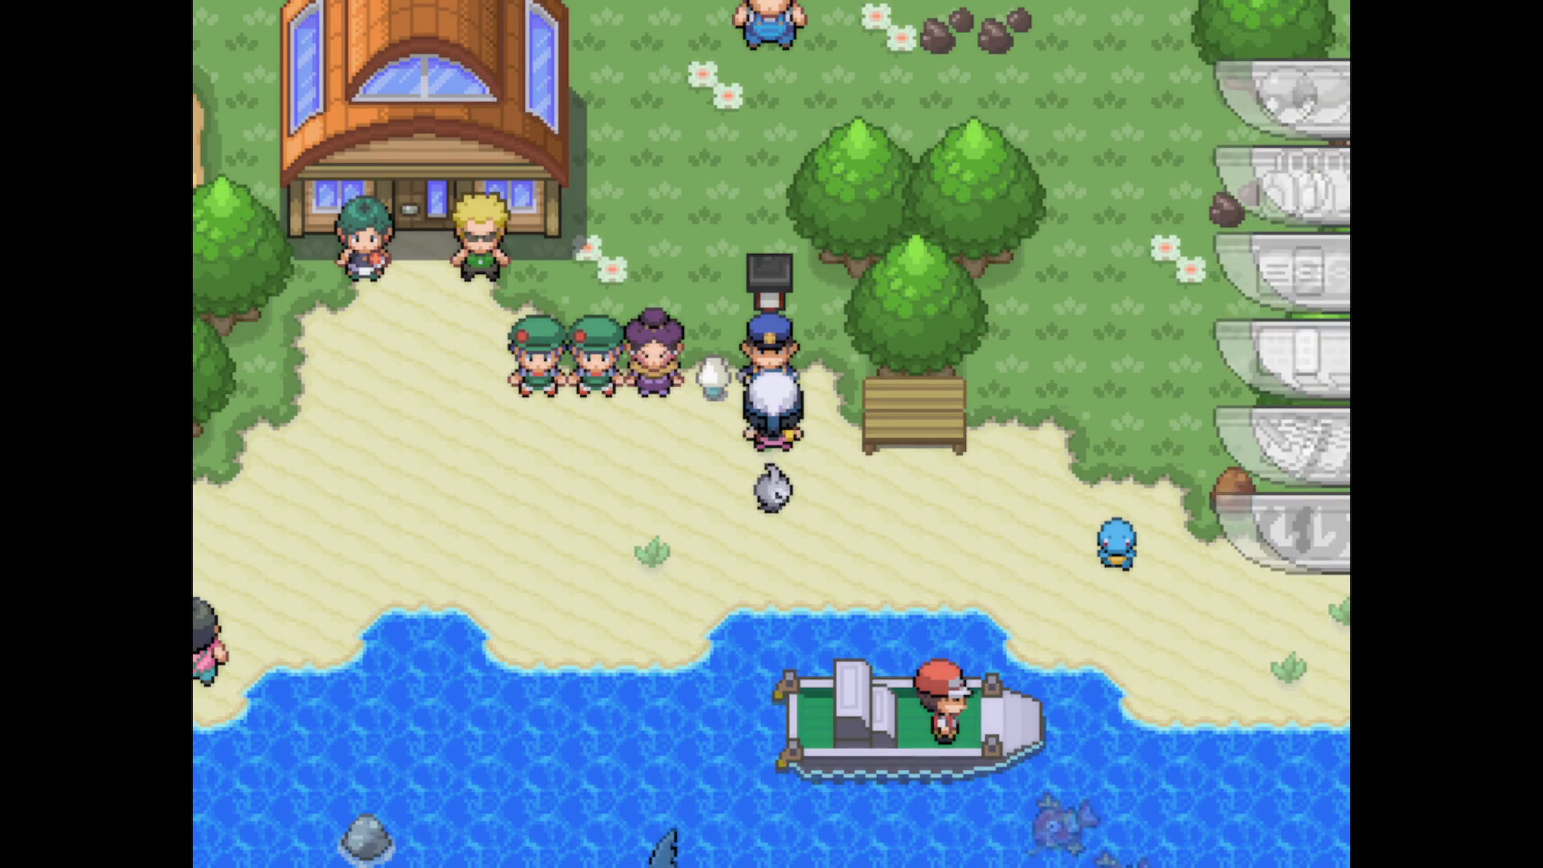
key(c)
key(c)
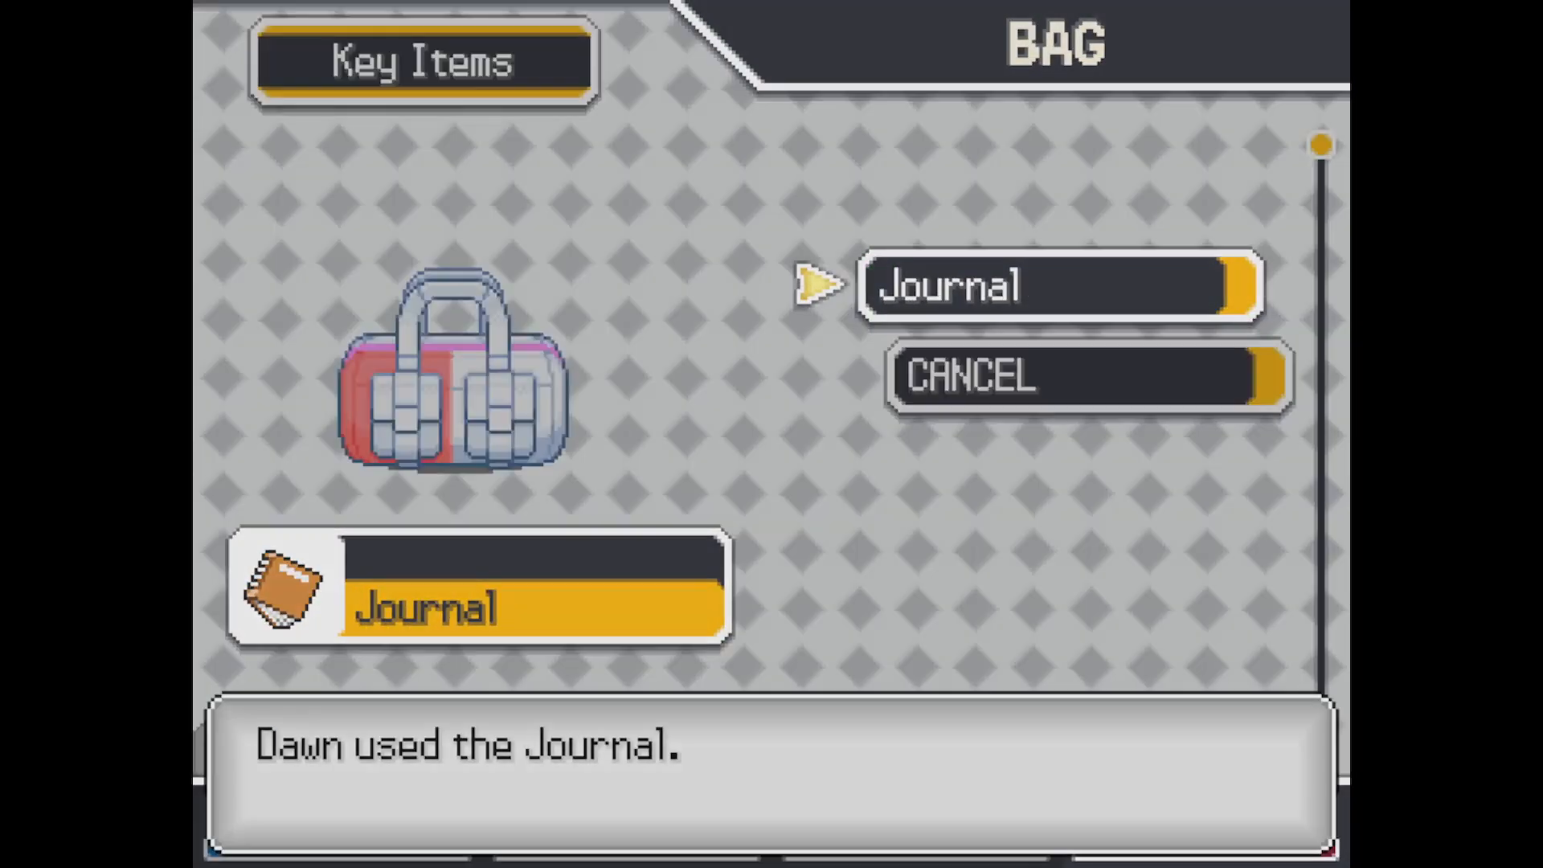
key(c)
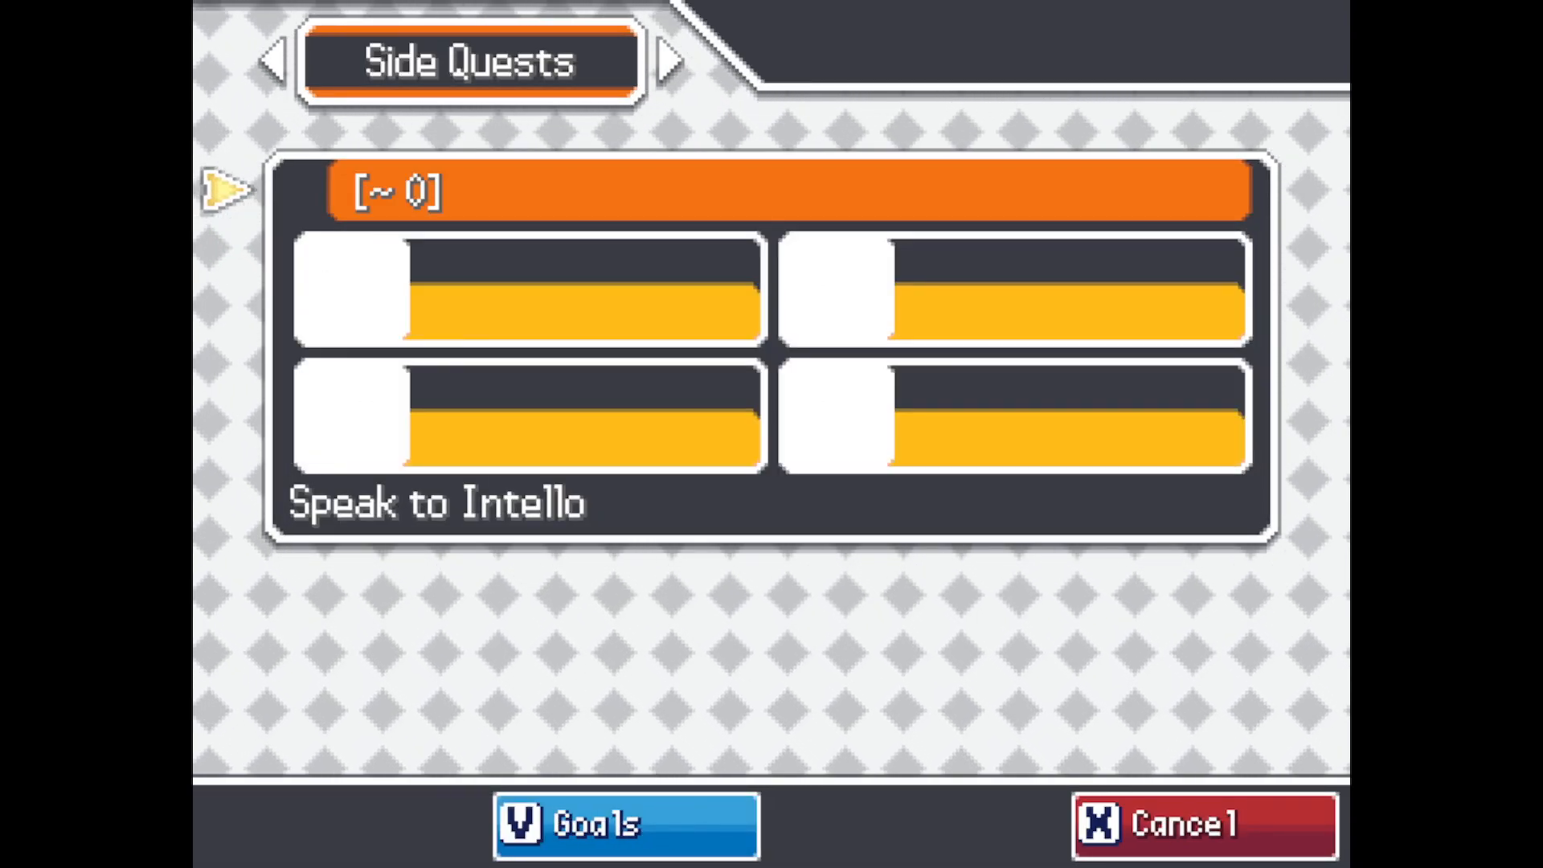
key(x)
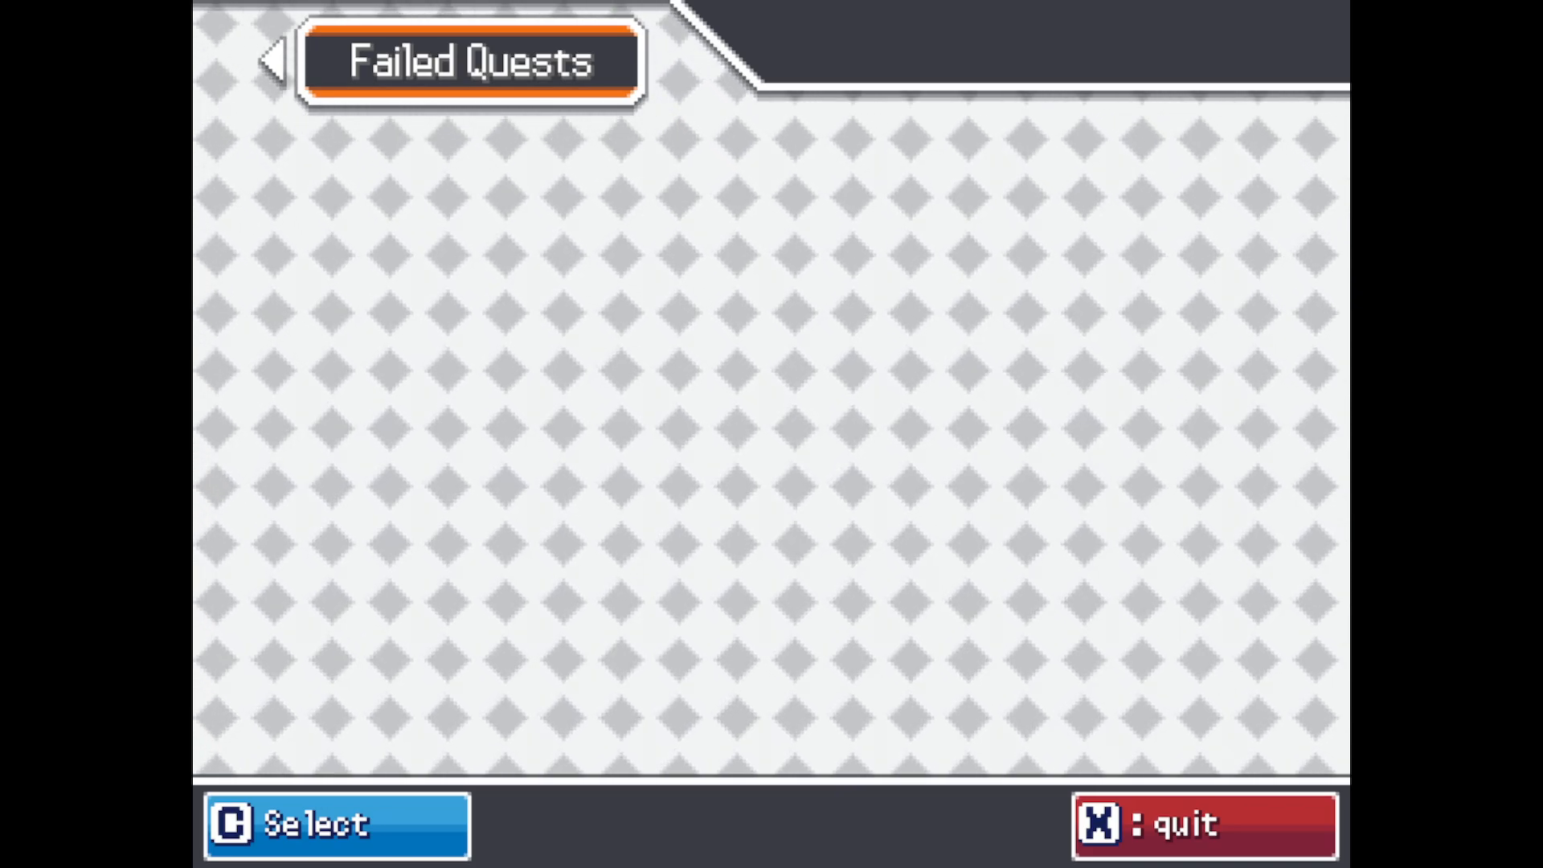
key(x)
Step: Talk to the officer to fail the quest, check the journal's Failed Quests page and return to the map
key(c)
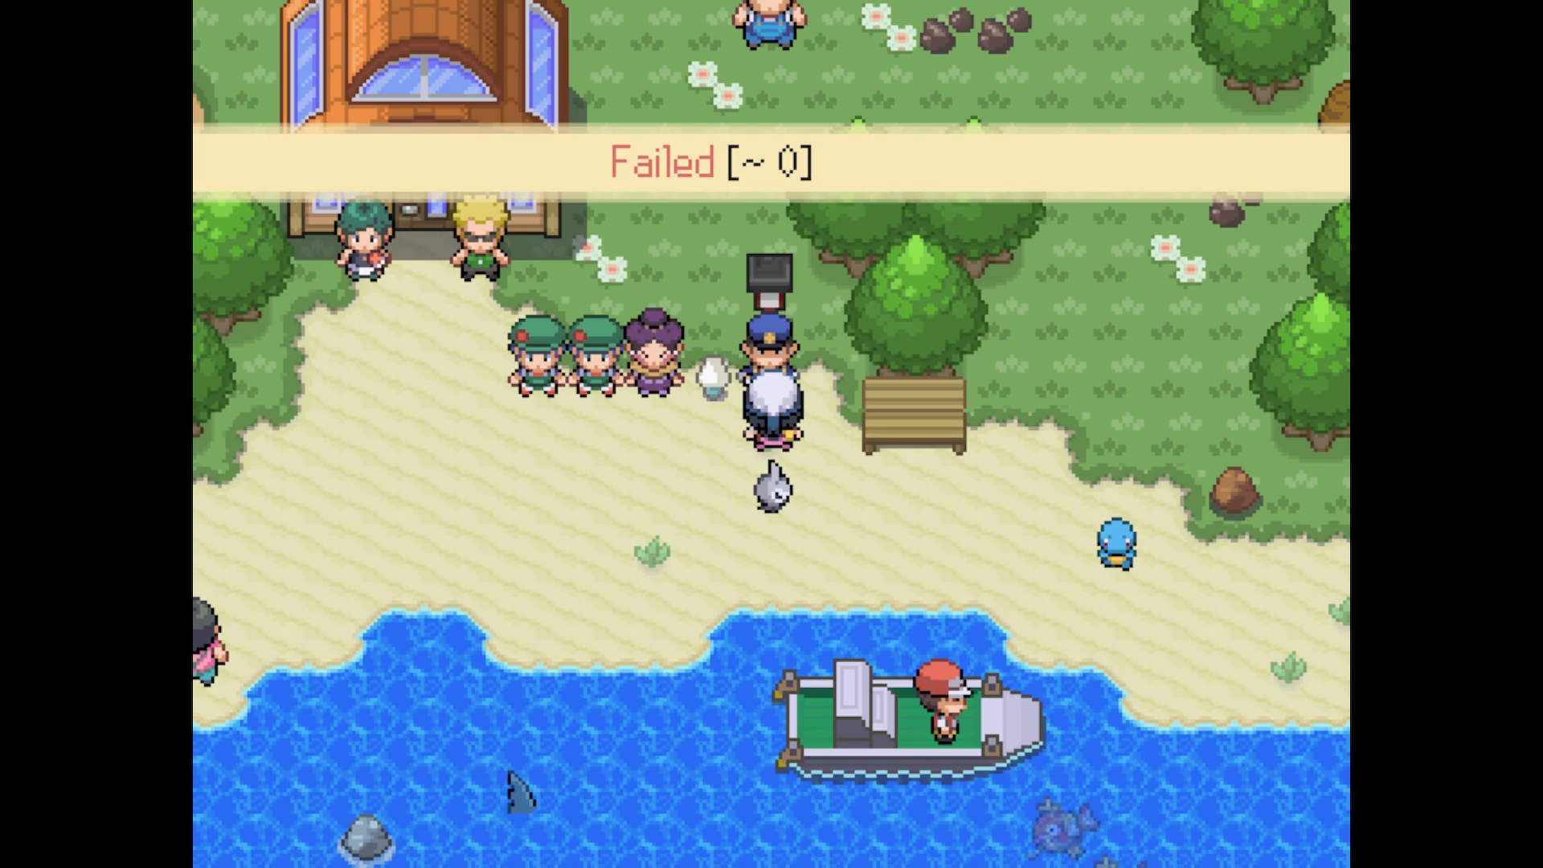
key(x)
key(c)
key(c)
key(c)
key(c)
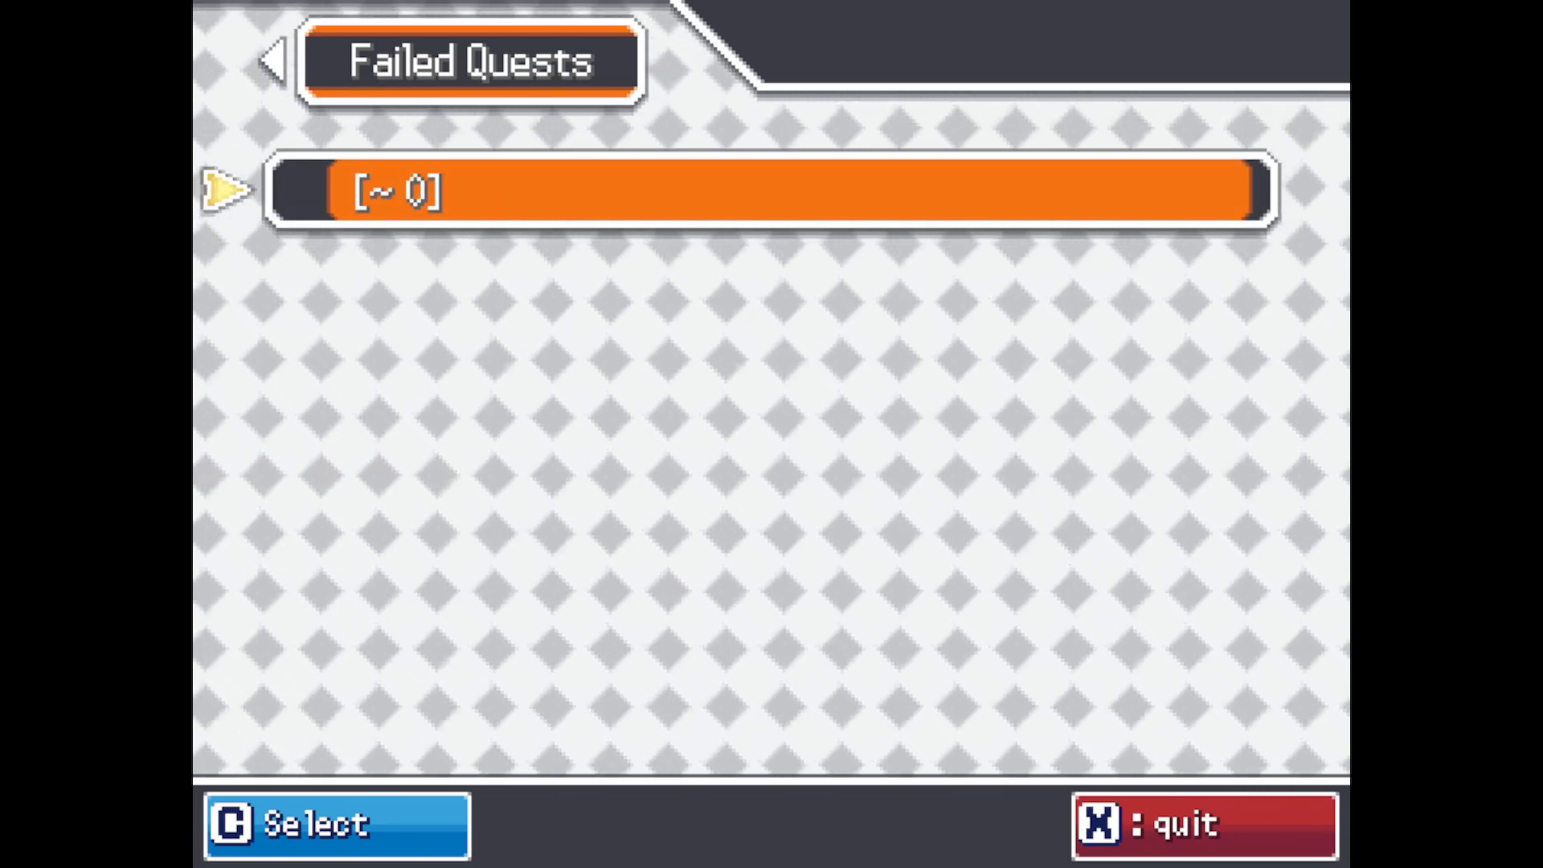
key(x)
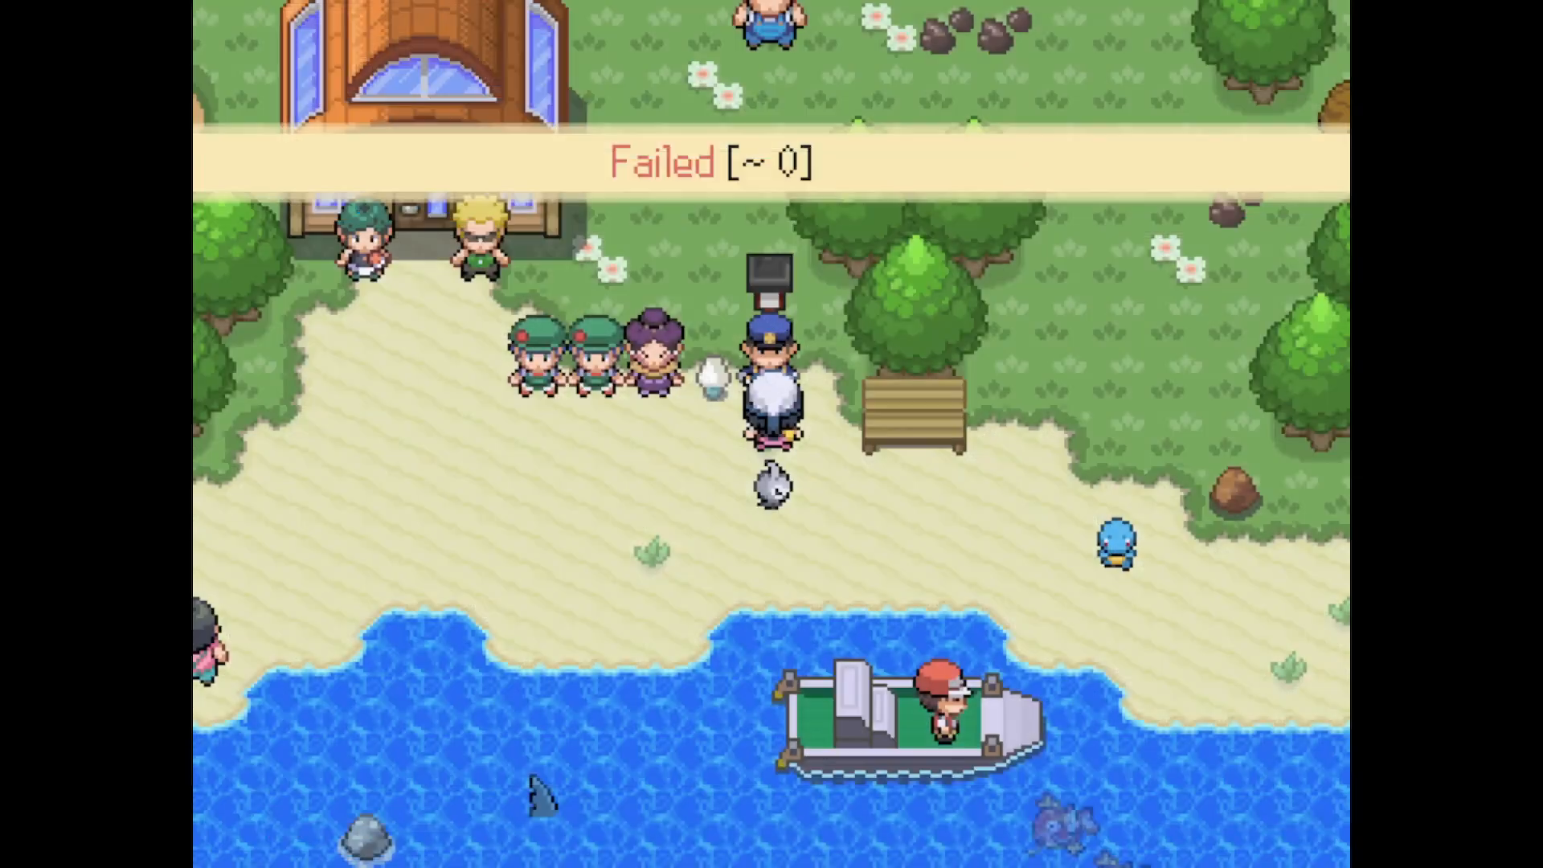
Step: Talk to the officer again to restart the quest and browse the journal's Completed and Failed Quests pages
key(c)
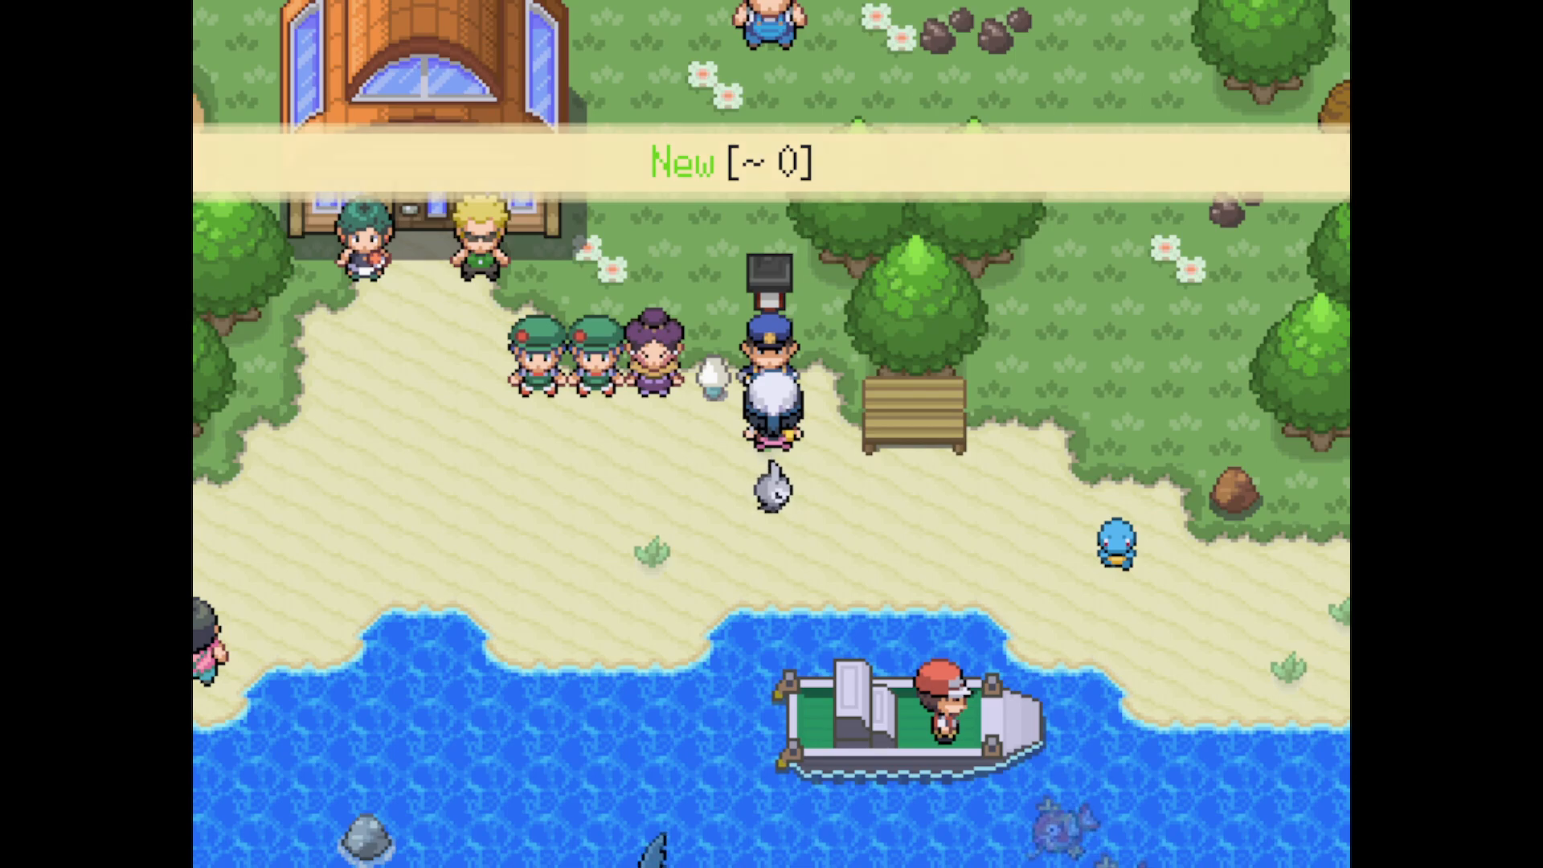
key(x)
key(c)
key(c)
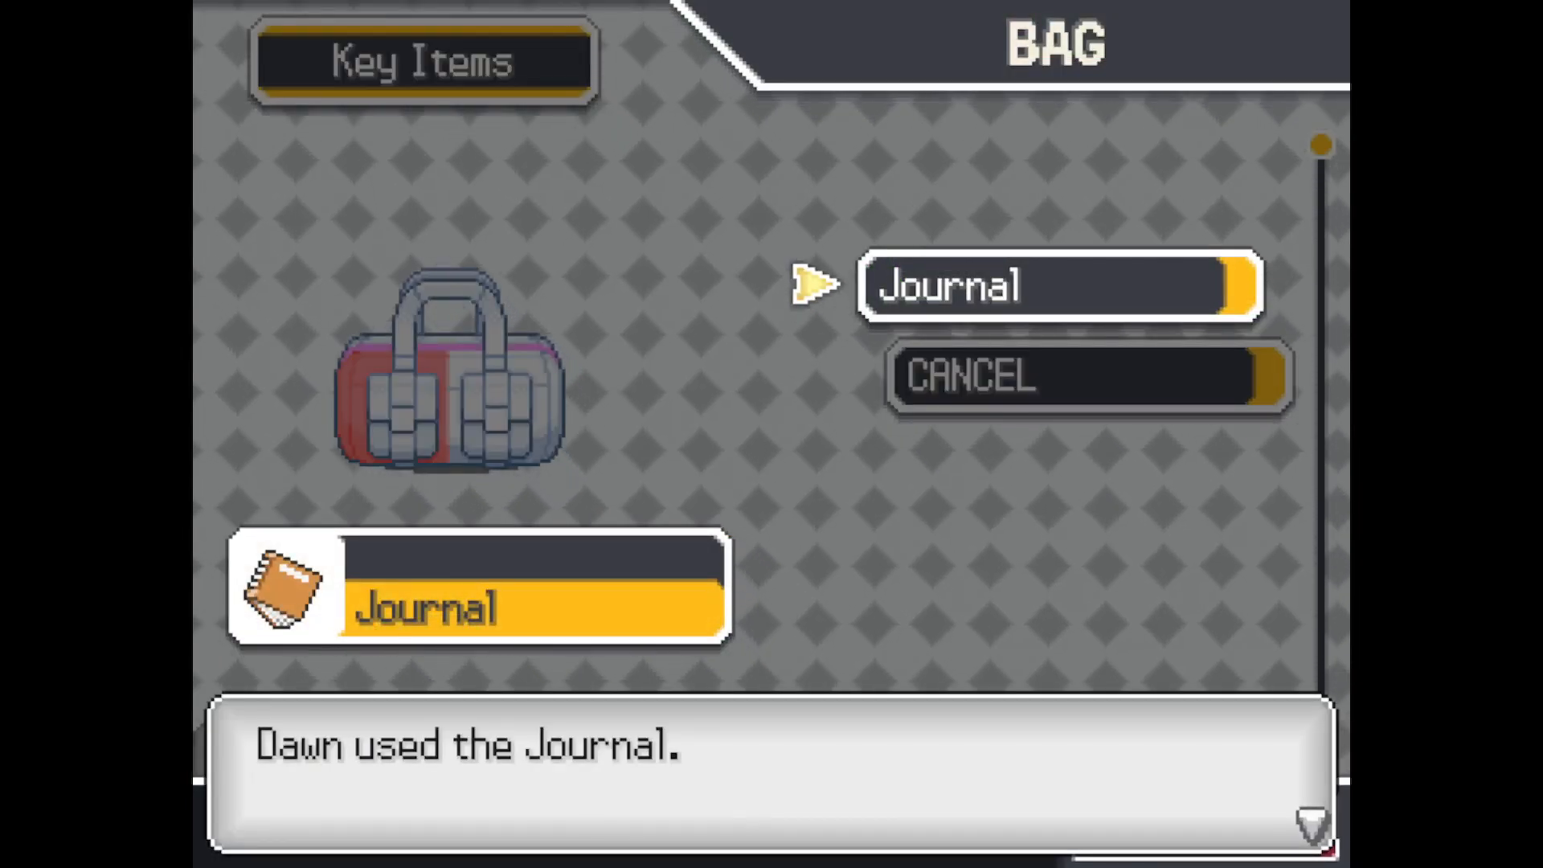
key(Right)
key(Right)
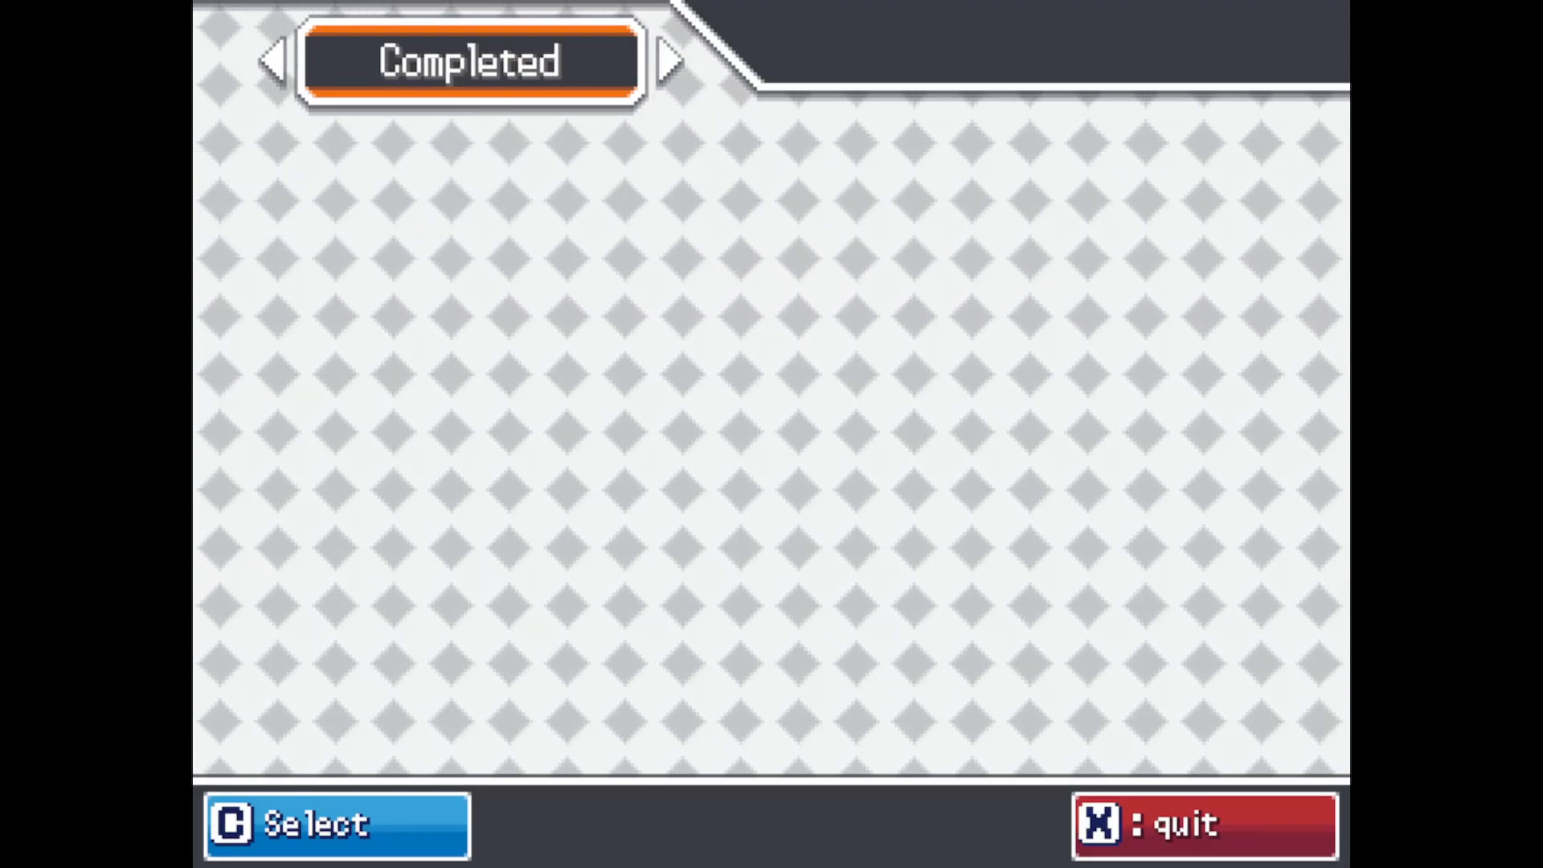
key(Right)
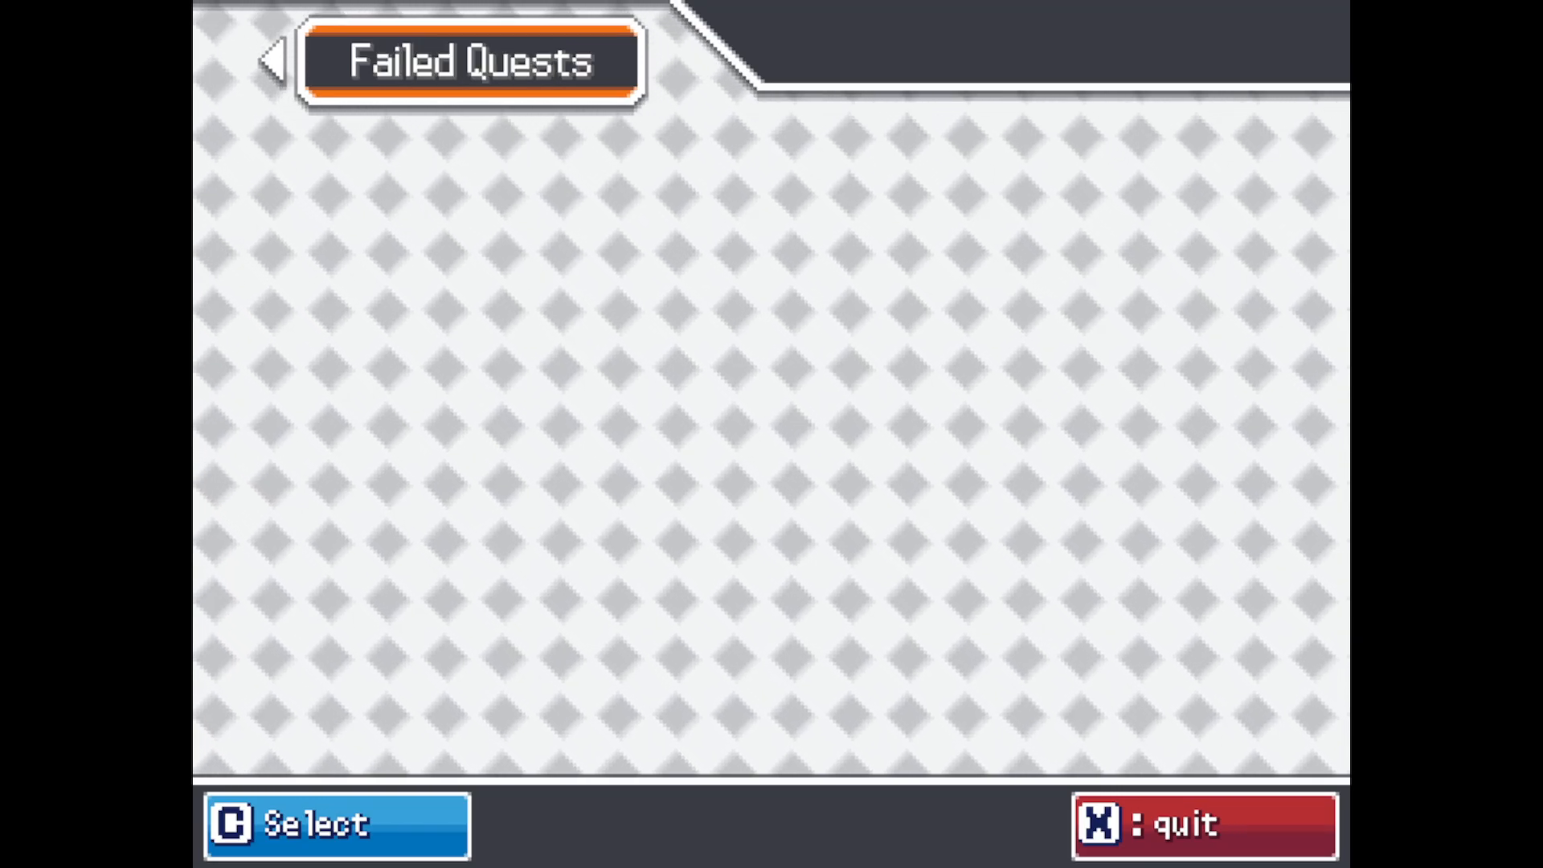
key(Left)
key(Left)
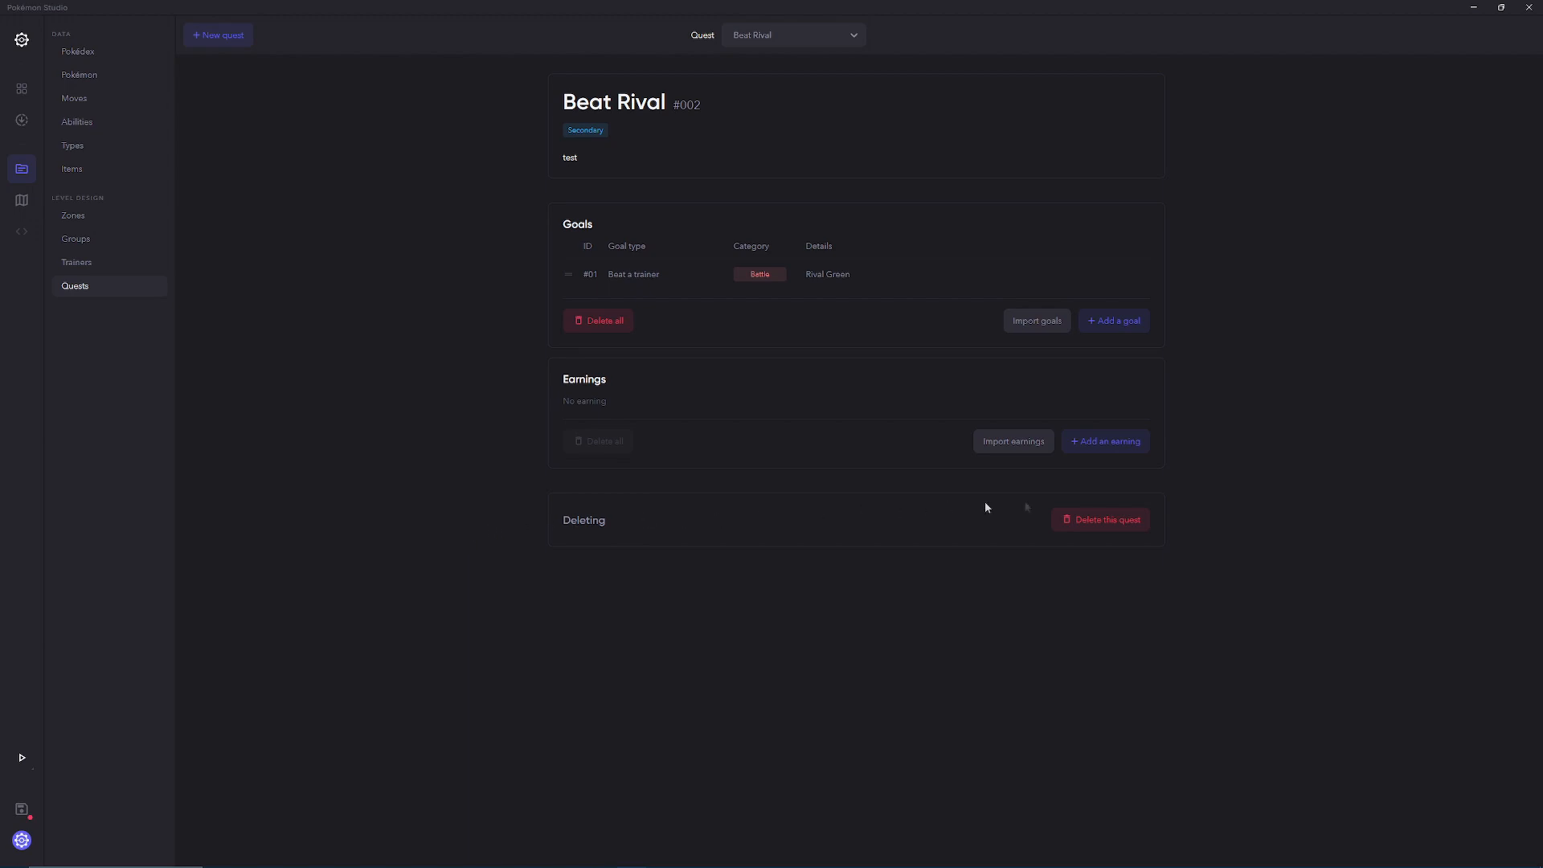
Step: In Pokémon Studio, add a Pokémon earning of Chimchar to the Beat Rival quest
click(1142, 443)
click(689, 452)
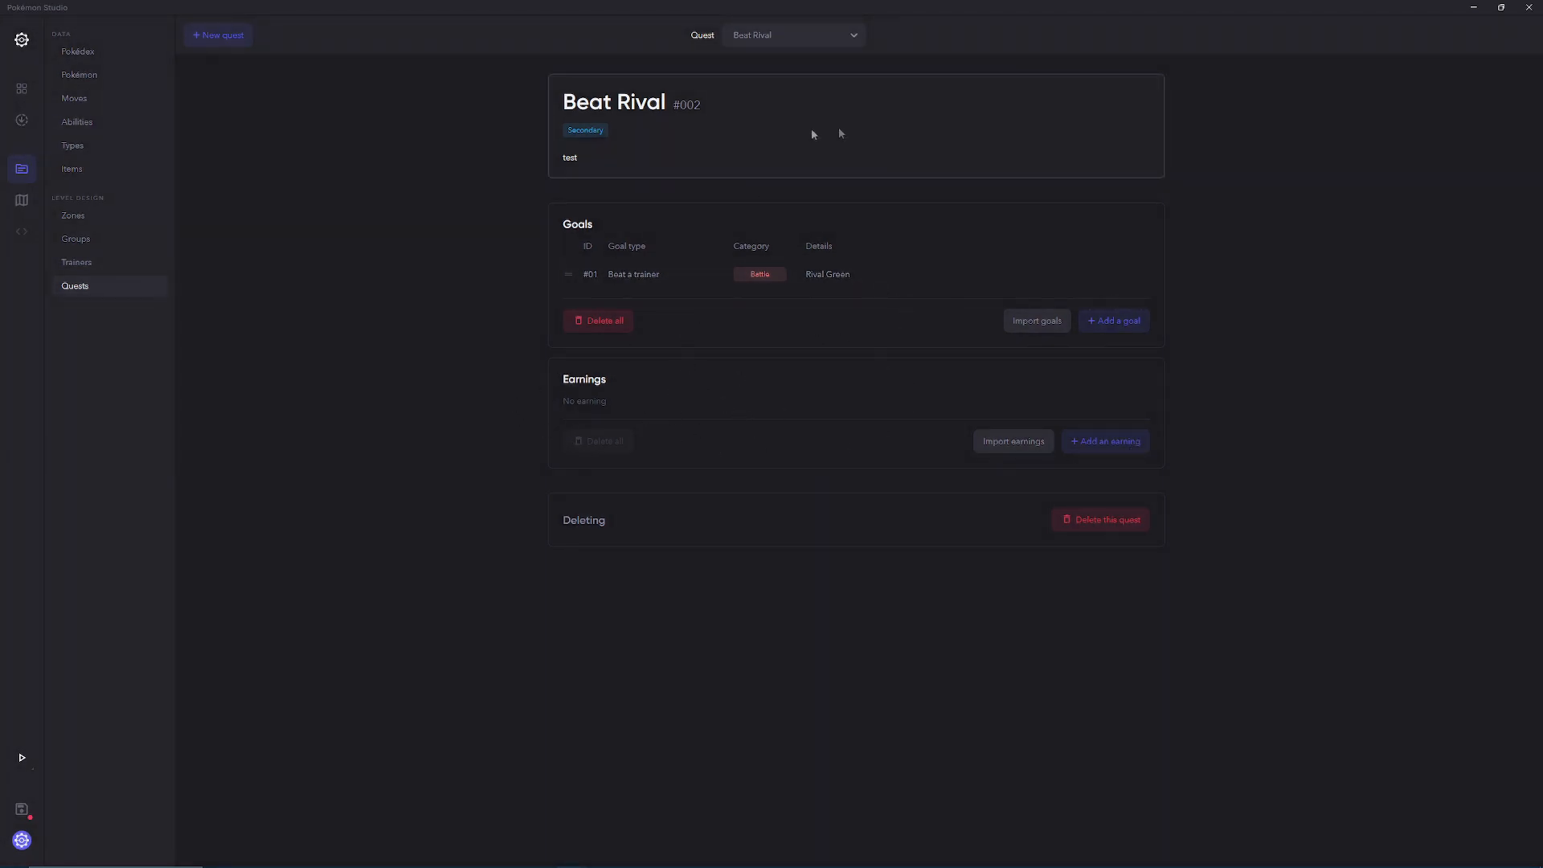
click(1129, 443)
click(1468, 102)
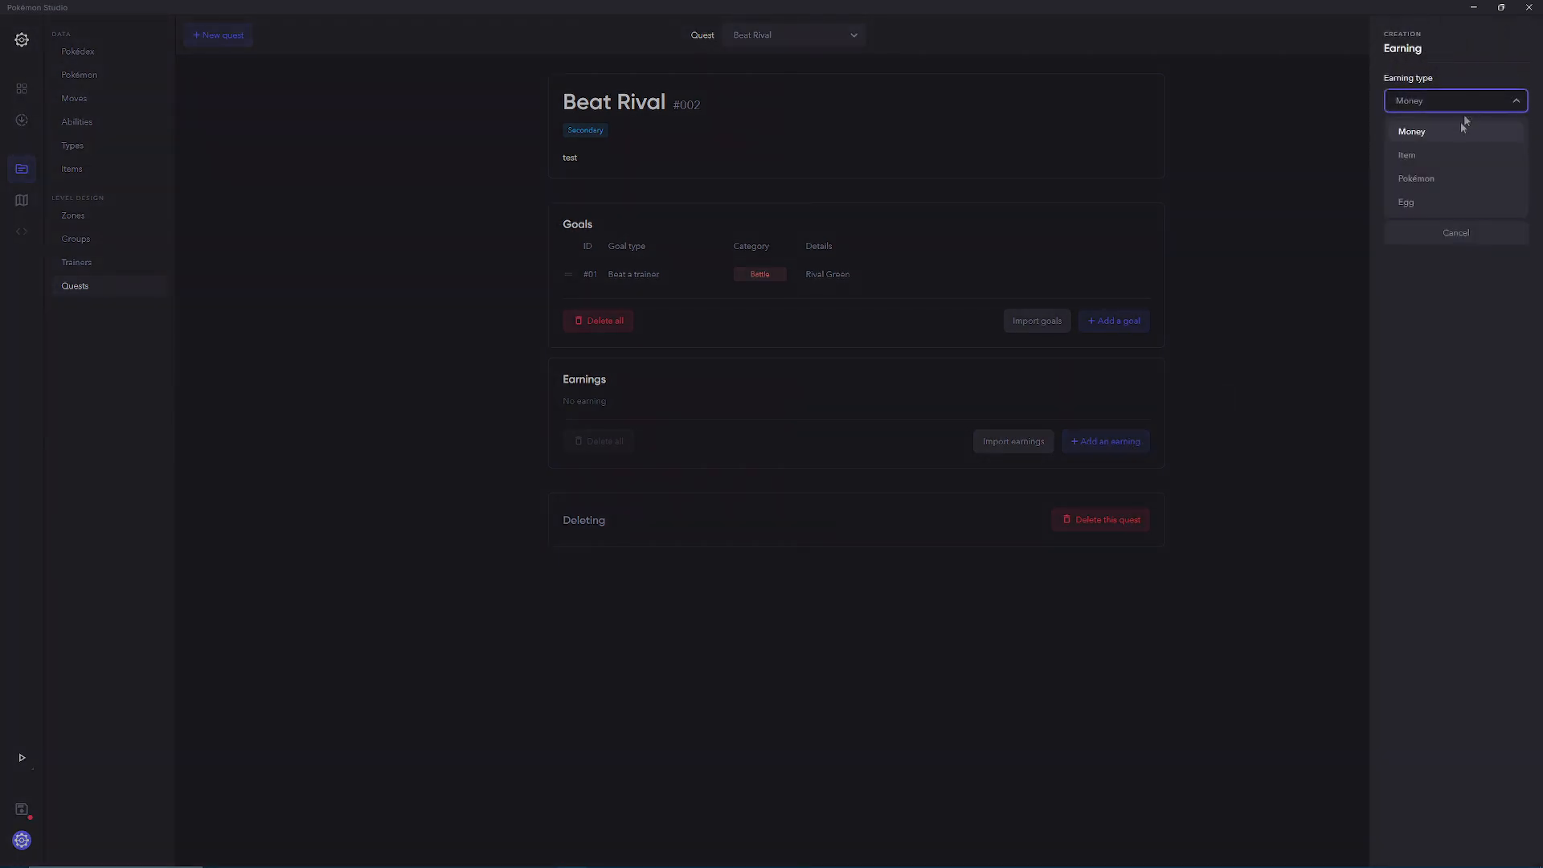
click(1423, 178)
click(1430, 155)
text(chimc)
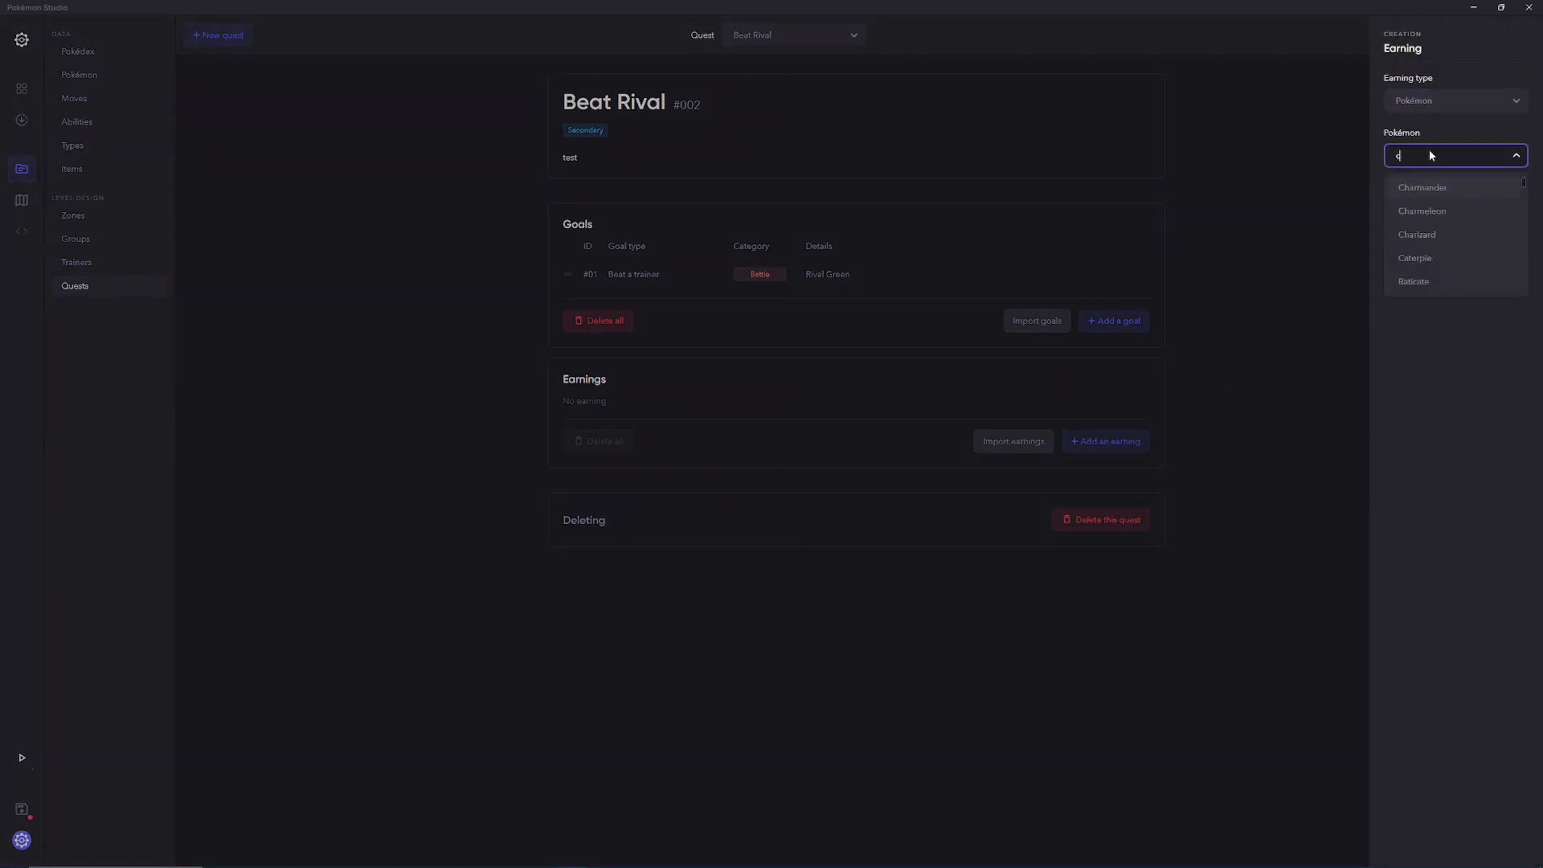
key(Return)
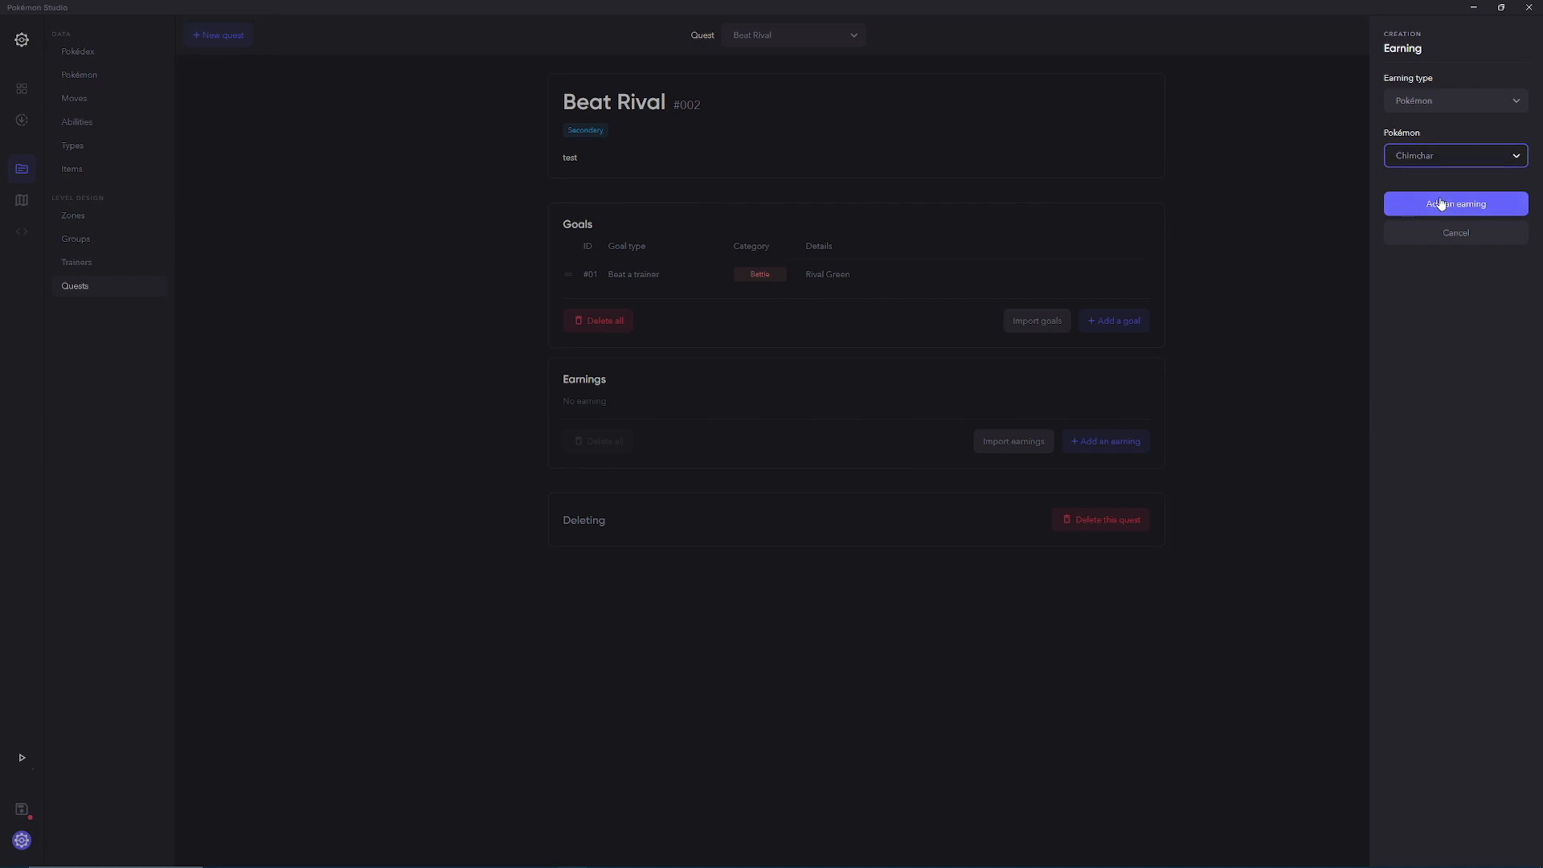
click(1441, 204)
Step: Add an item earning of 15 Rare Candy to the Beat Rival quest and save the project
click(1106, 482)
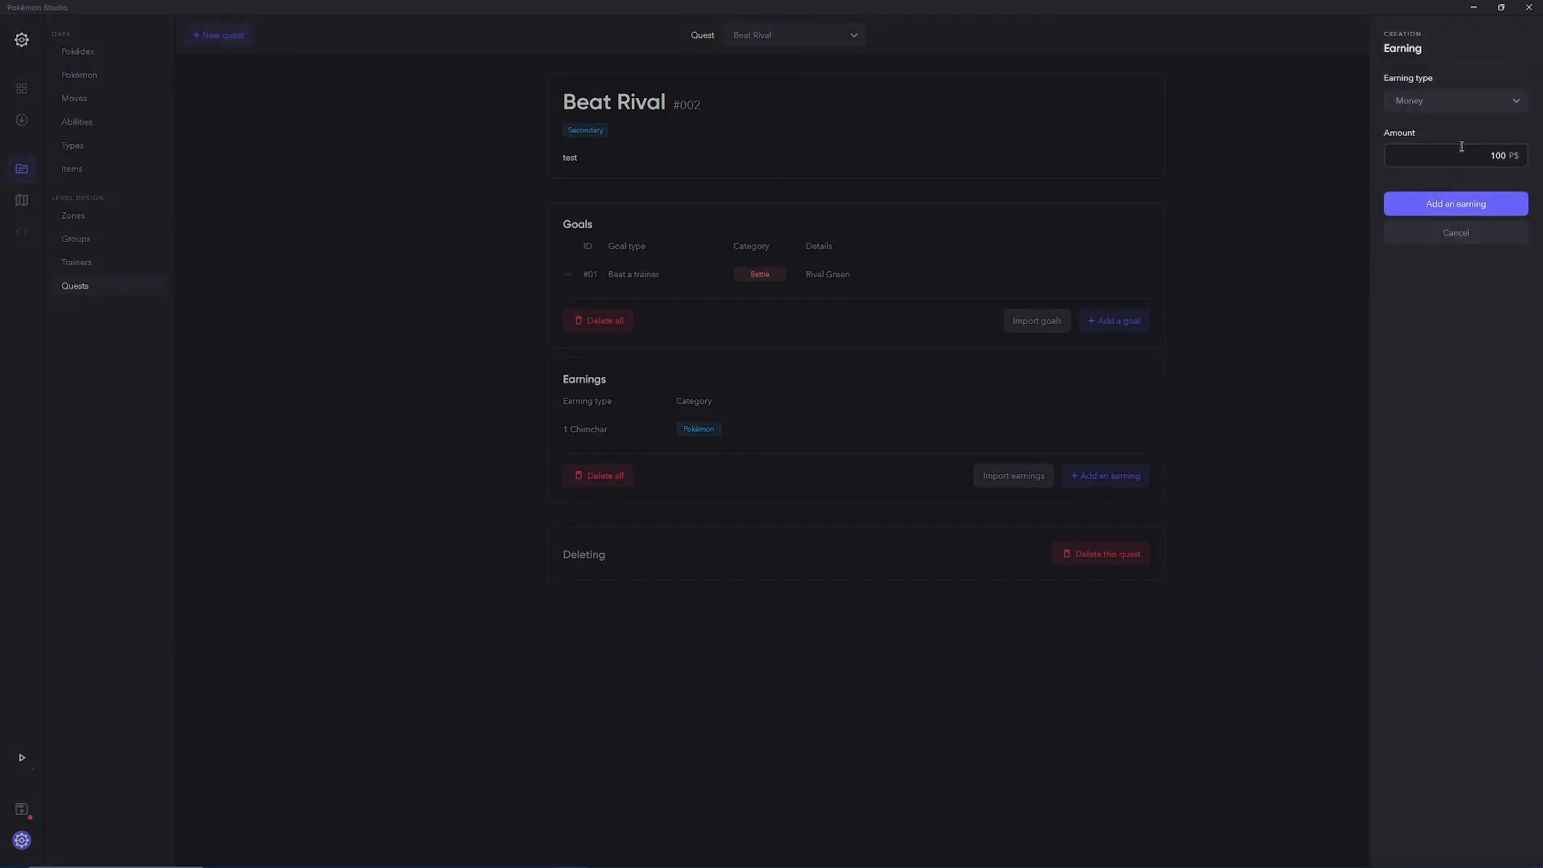
click(1426, 101)
click(1414, 156)
click(1434, 159)
text(rar)
key(Return)
double_click(1515, 195)
text(15)
click(1414, 250)
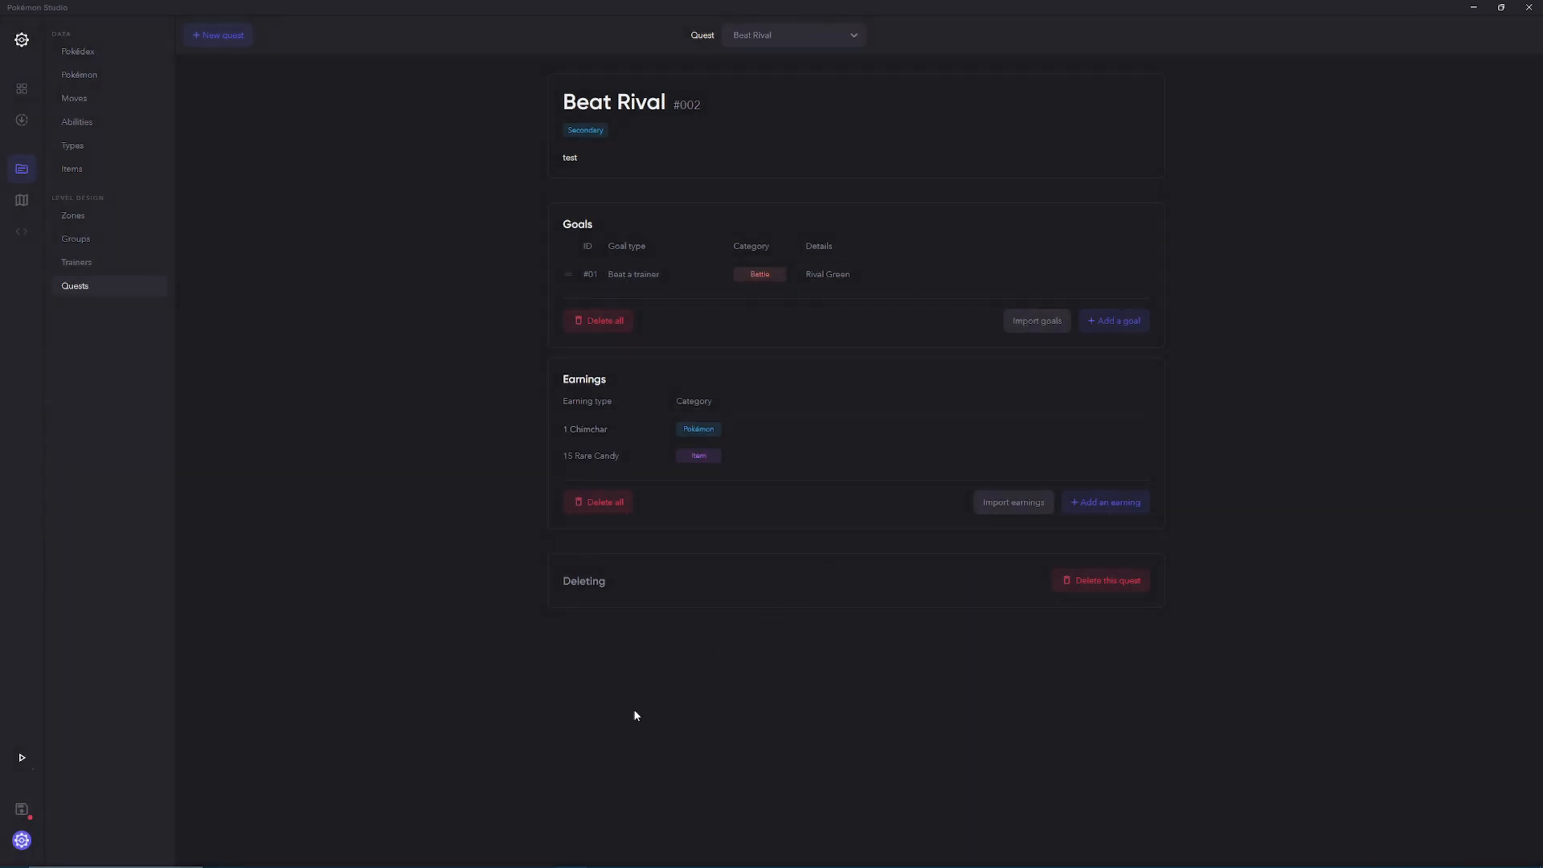
click(26, 811)
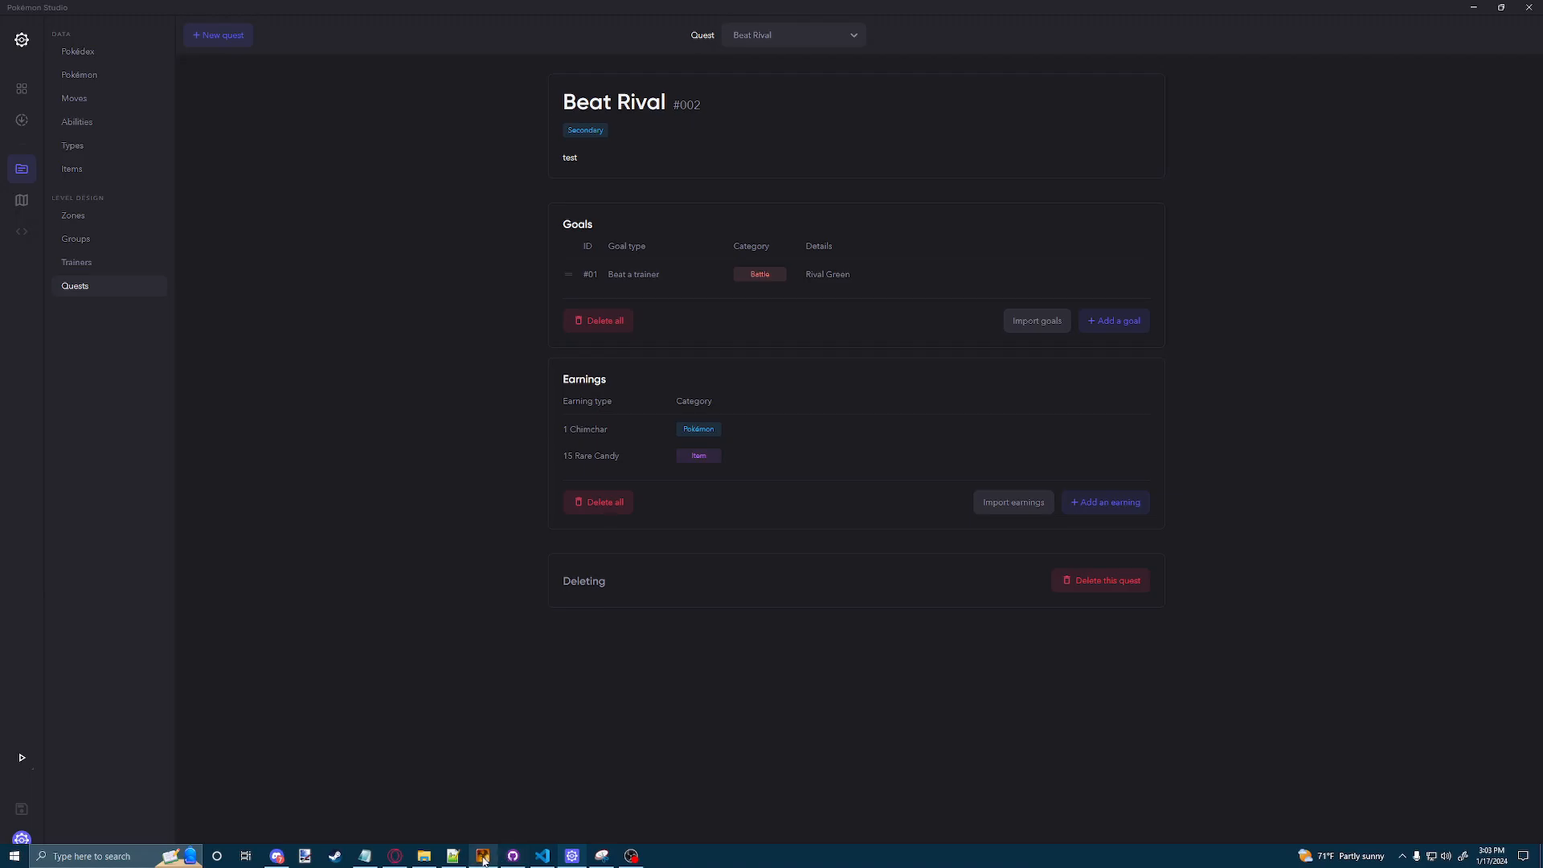
Step: Switch to RPG Maker XP, open the Tutorial Project and bring up page 3 of the Gary le Scout event on Tut map 1
click(483, 857)
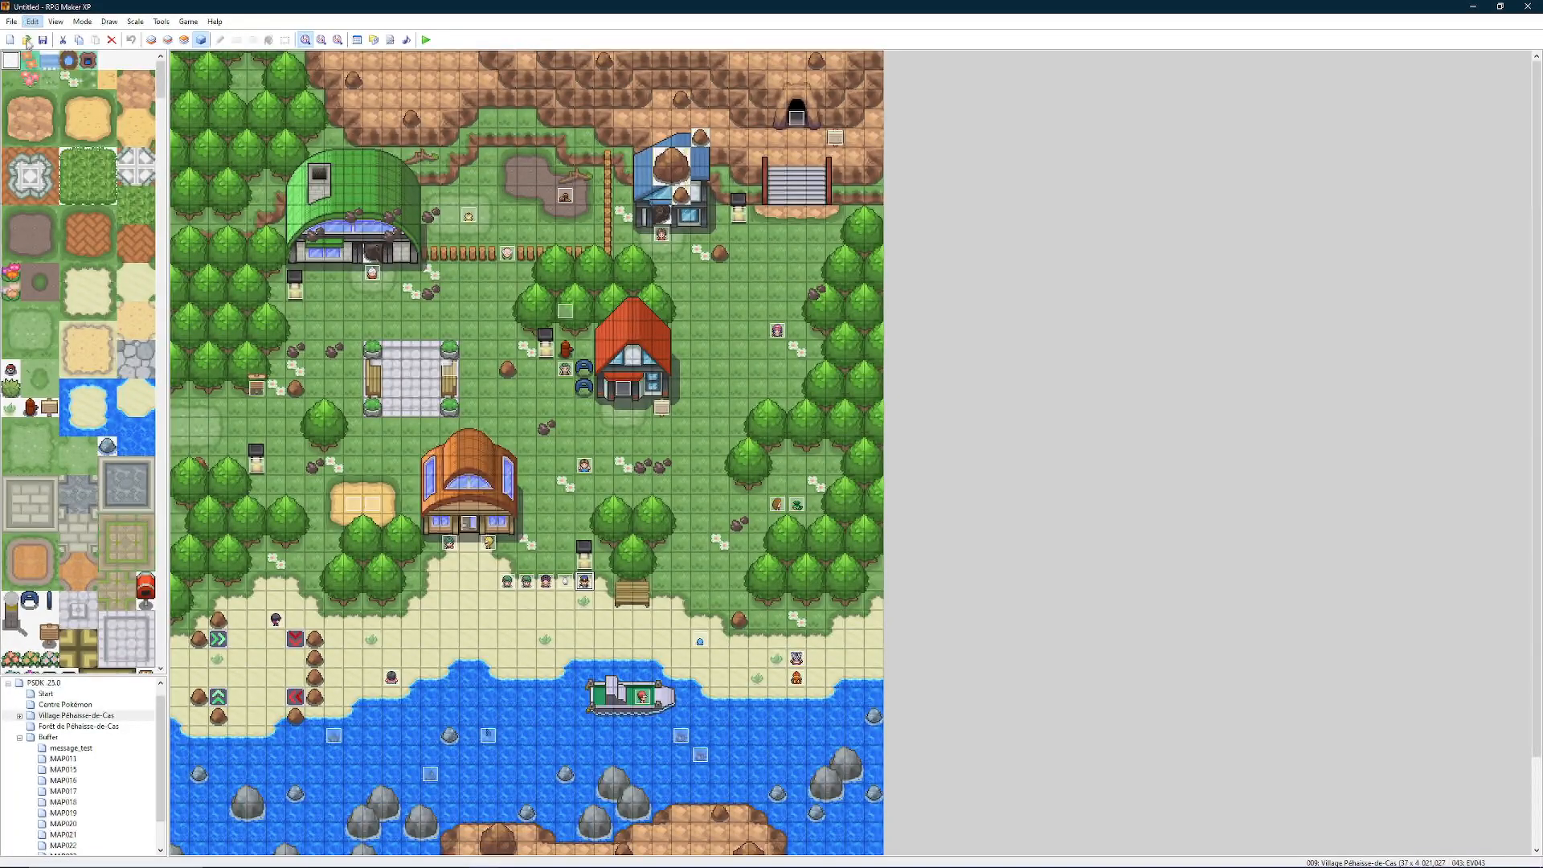
click(26, 40)
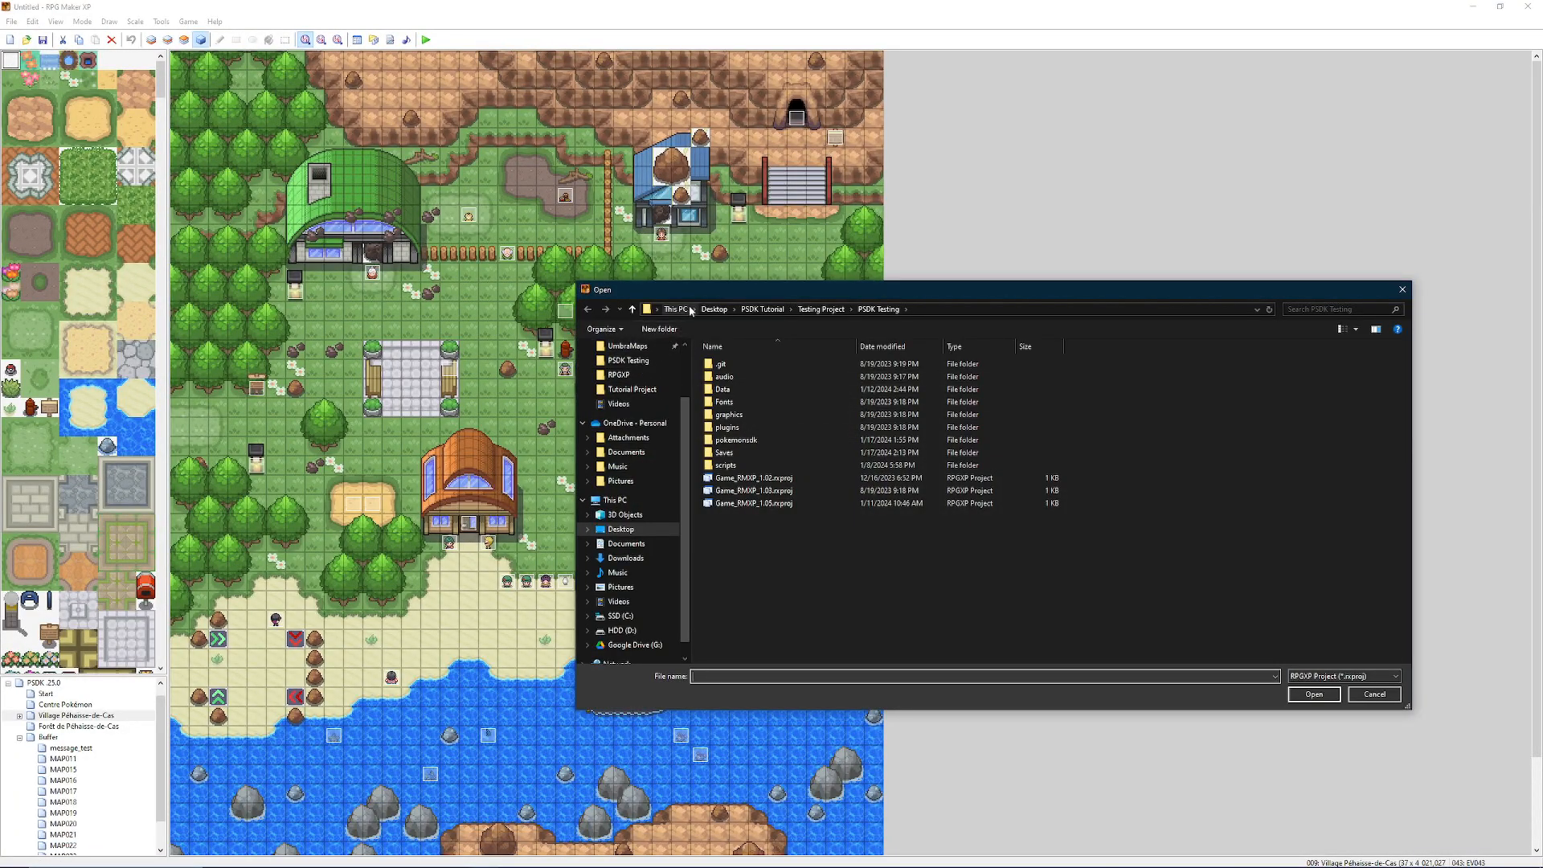
click(632, 389)
double_click(756, 465)
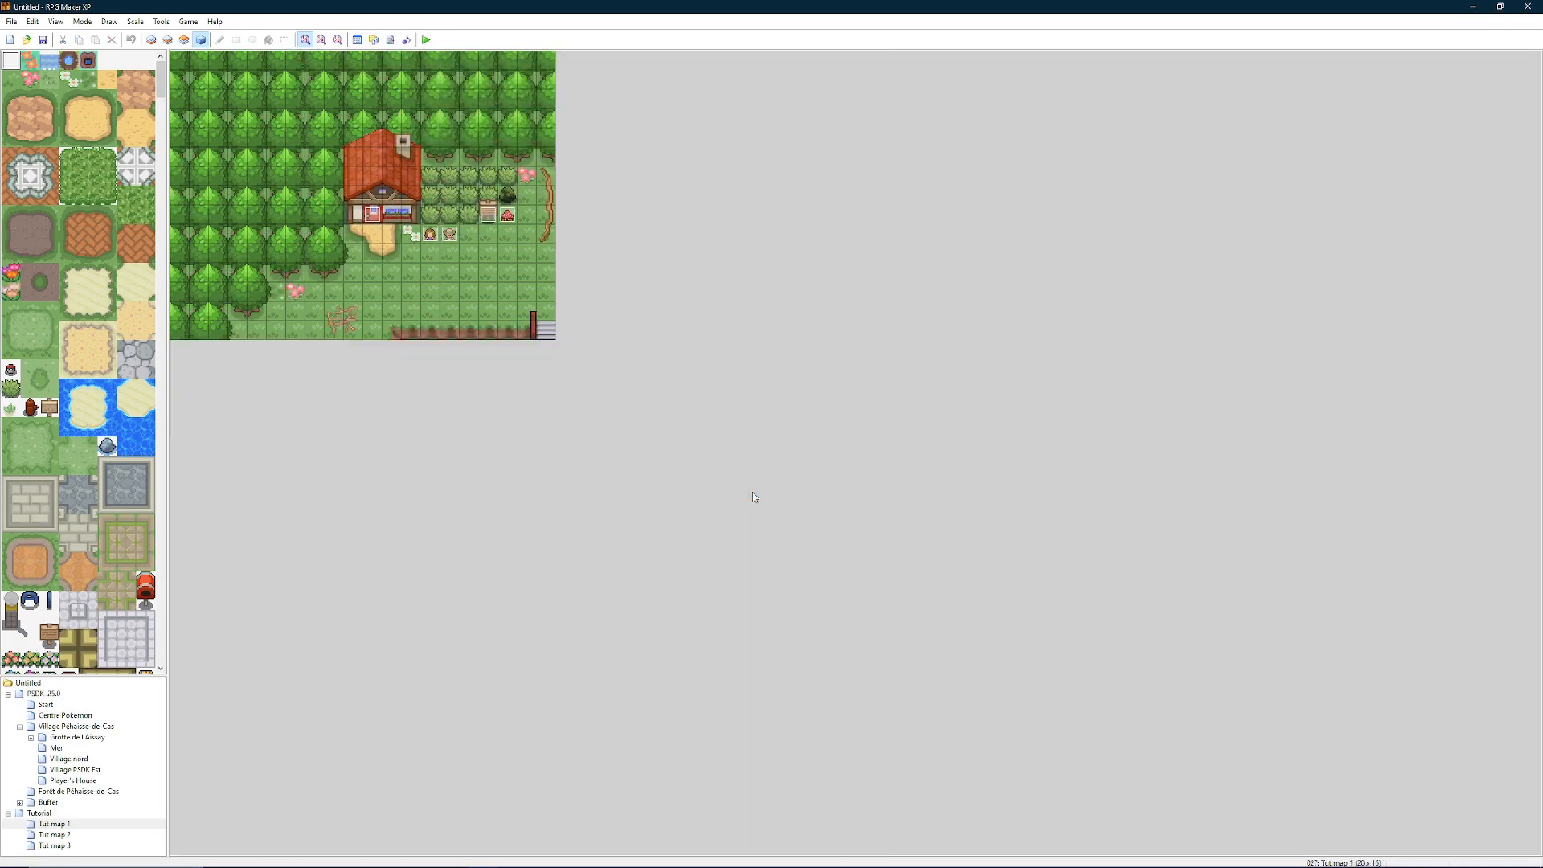
double_click(450, 235)
click(649, 301)
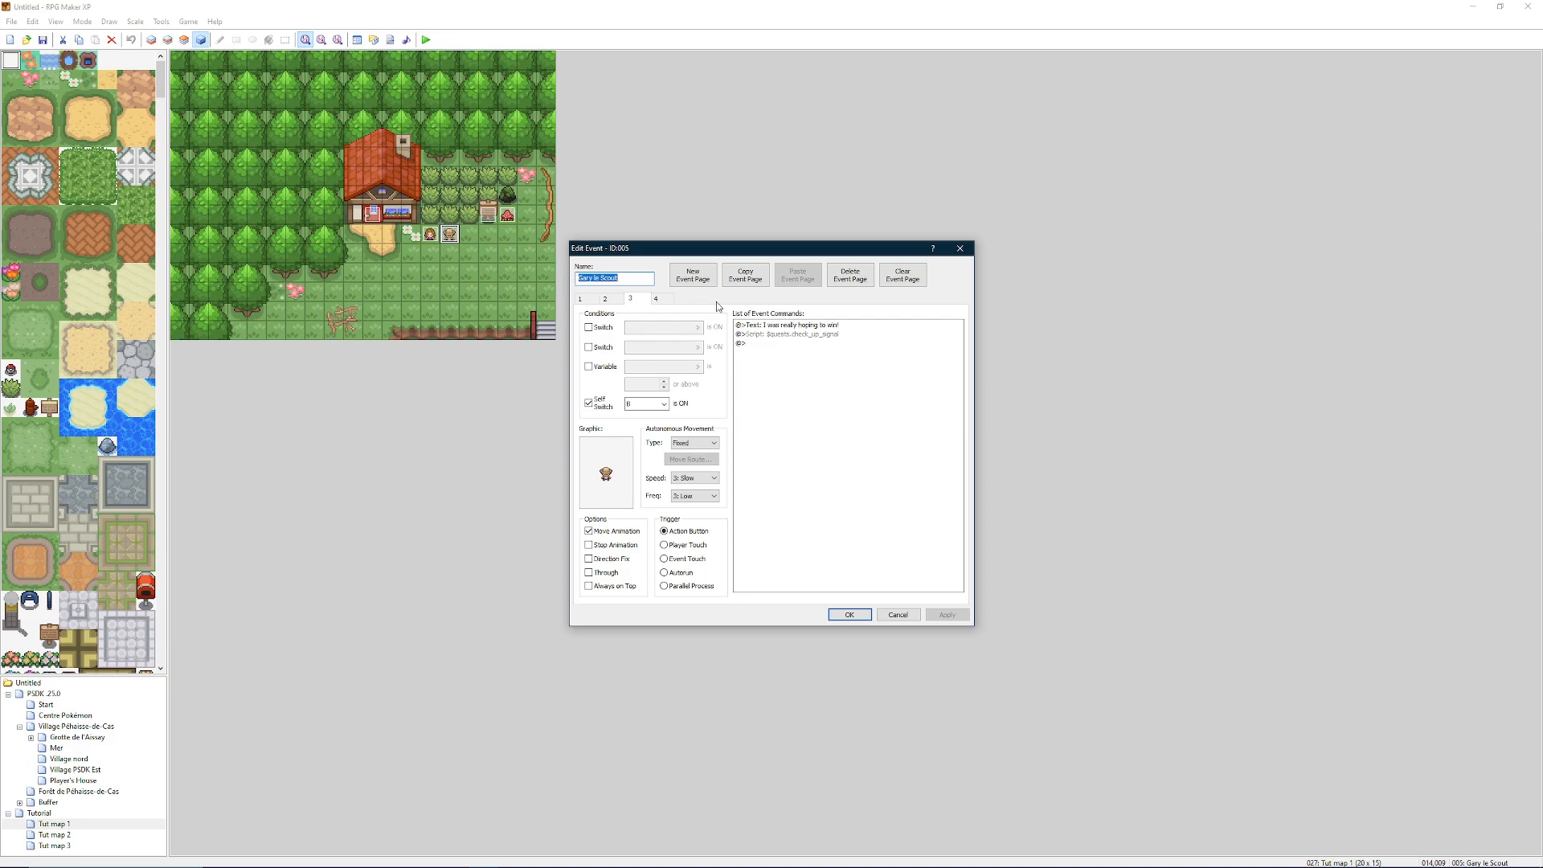
click(631, 300)
Step: Add the script command $quests.get_earnings(2) at the end of the event page, after $quests.check_up_signal
click(817, 383)
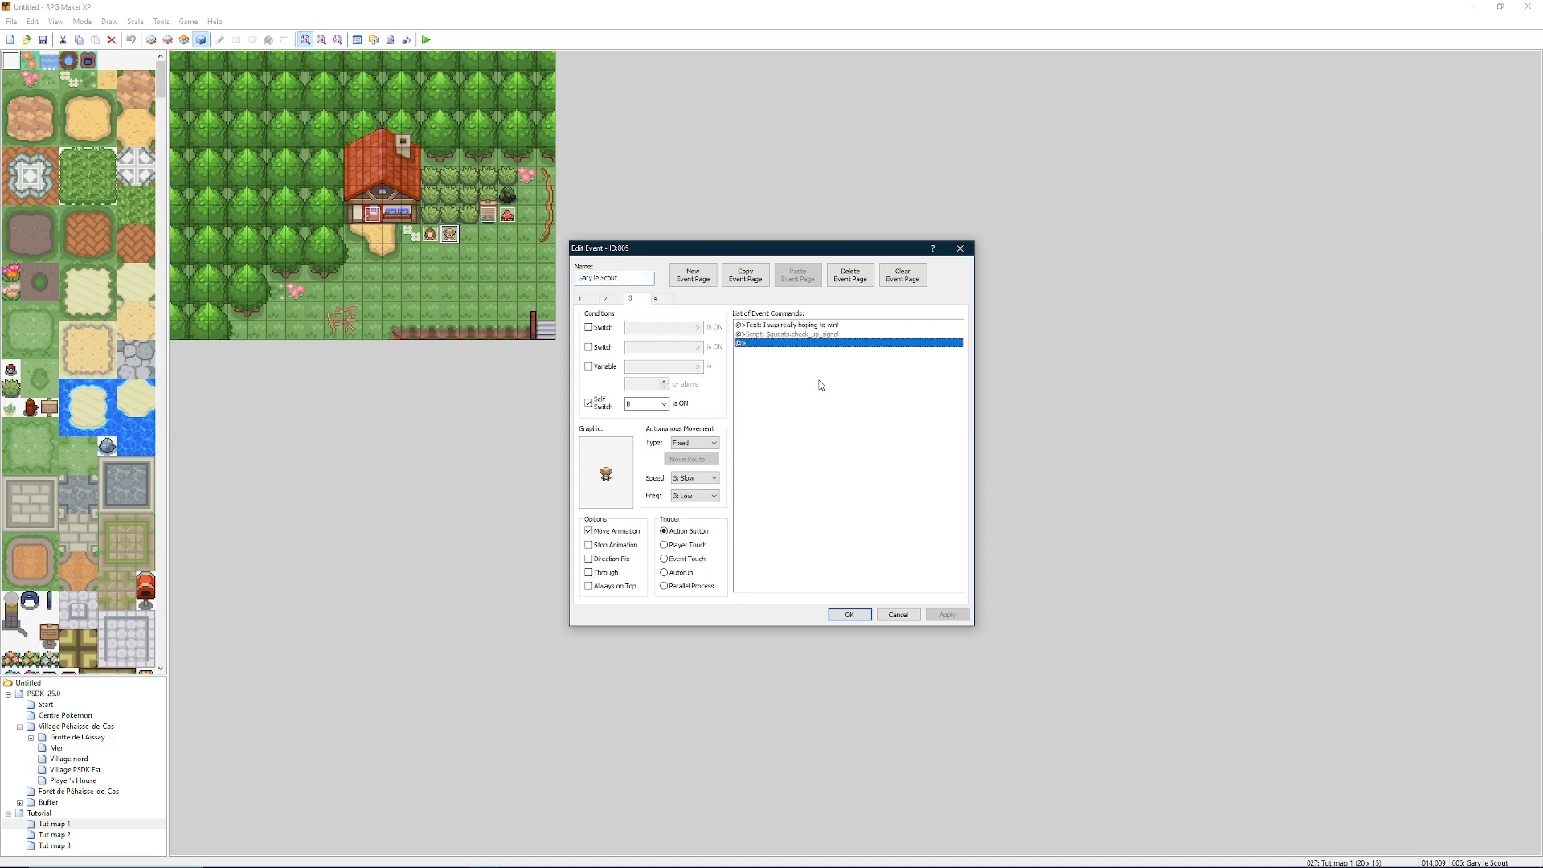
right_click(819, 382)
click(852, 391)
click(1017, 540)
text($queses)
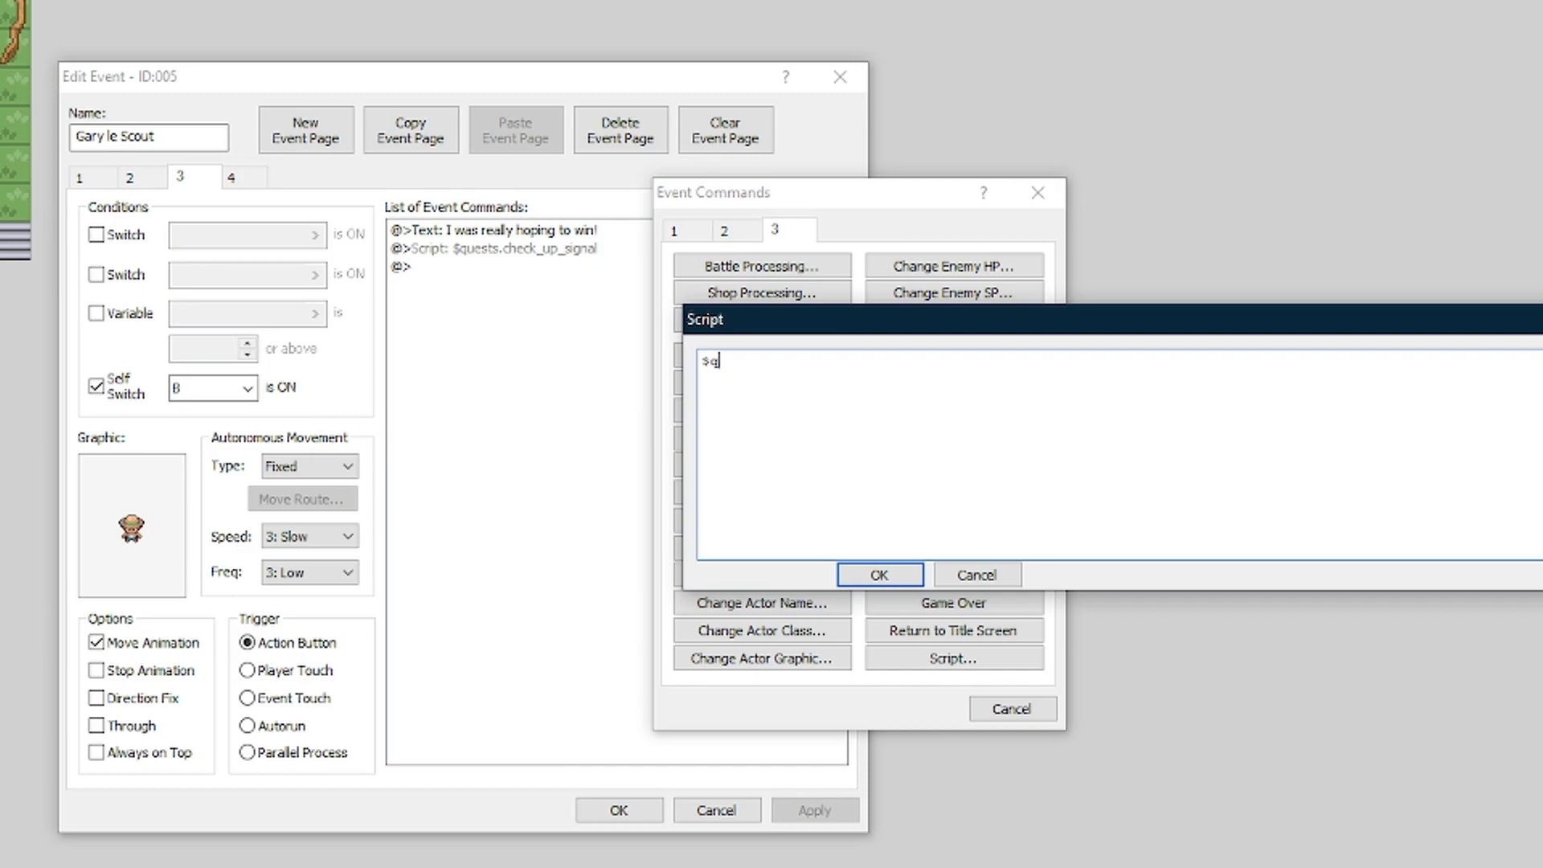
key(BackSpace)
key(BackSpace)
key(BackSpace)
key(BackSpace)
key(BackSpace)
text(uests.g)
text(et_earnings(1)
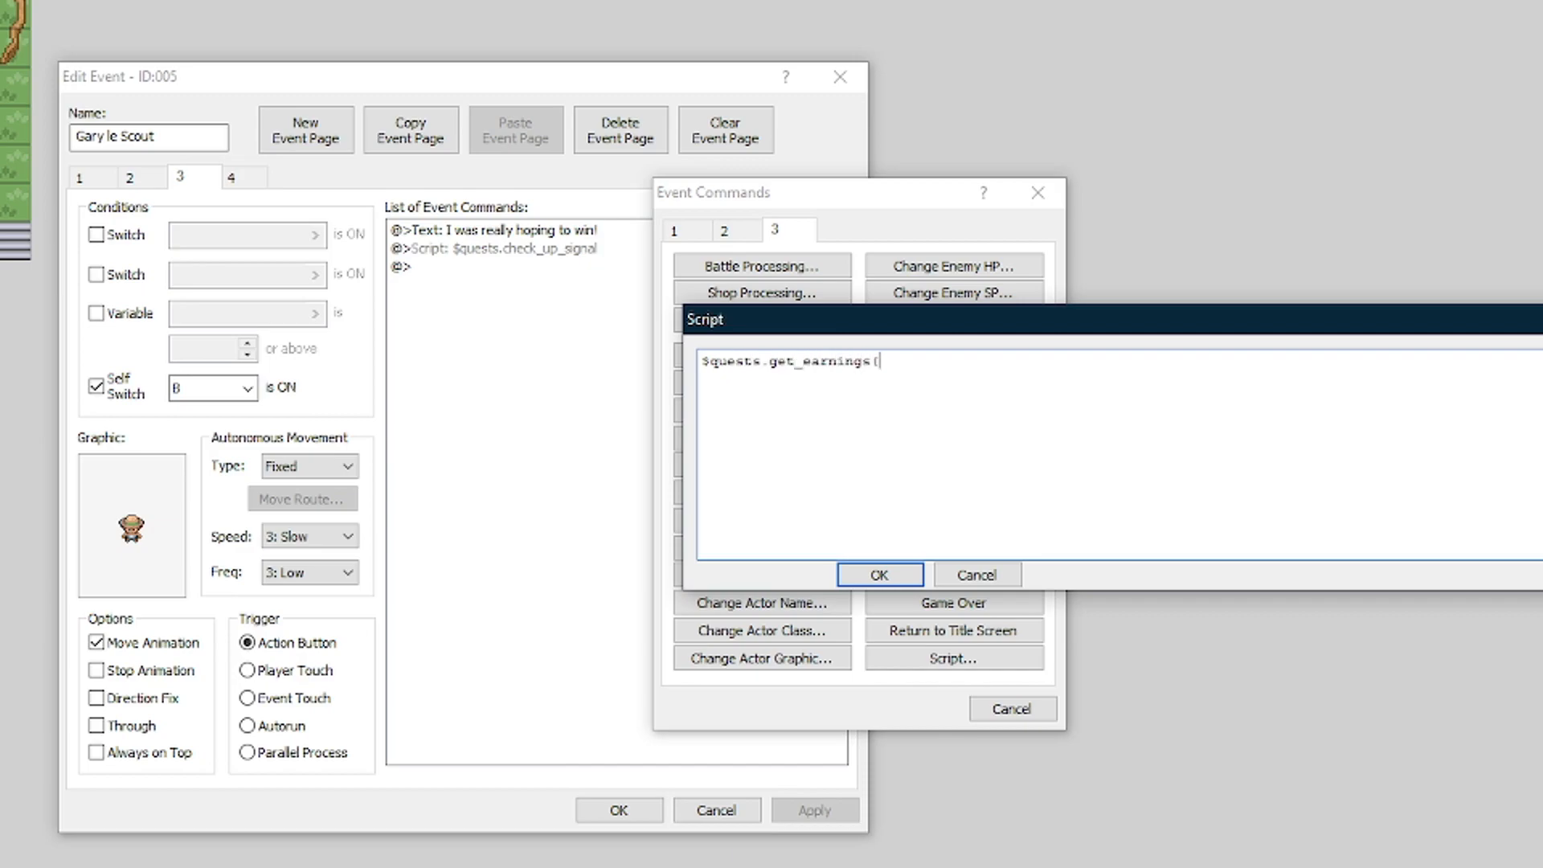
text())
key(BackSpace)
key(BackSpace)
text(2))
click(873, 575)
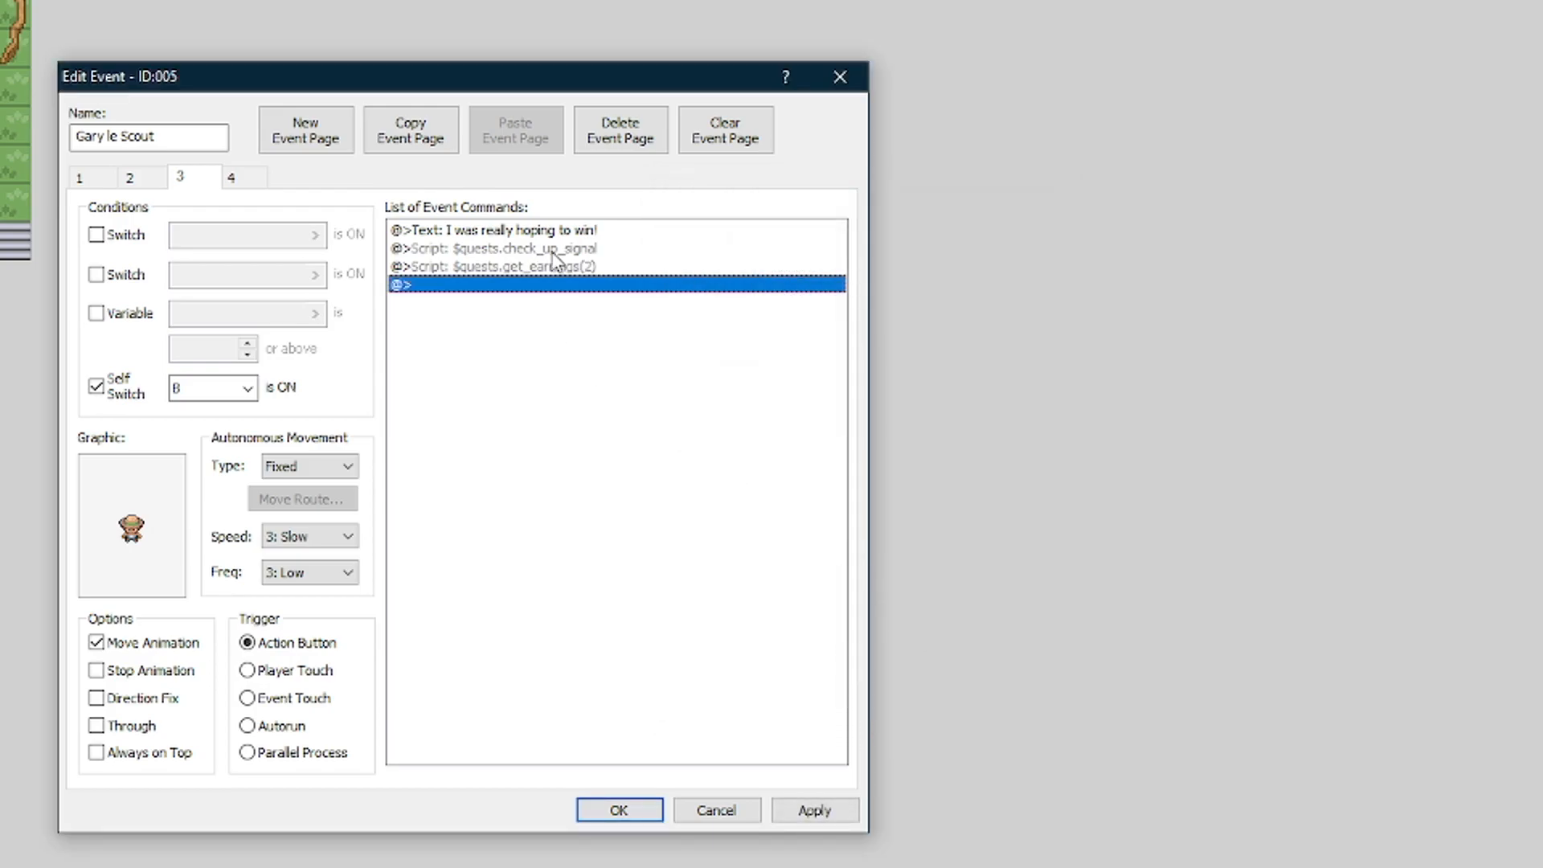
Step: Insert a conditional branch with the script condition $quests.finished?(2) above the $quests.get_earnings(2) command
click(505, 267)
right_click(500, 268)
click(615, 291)
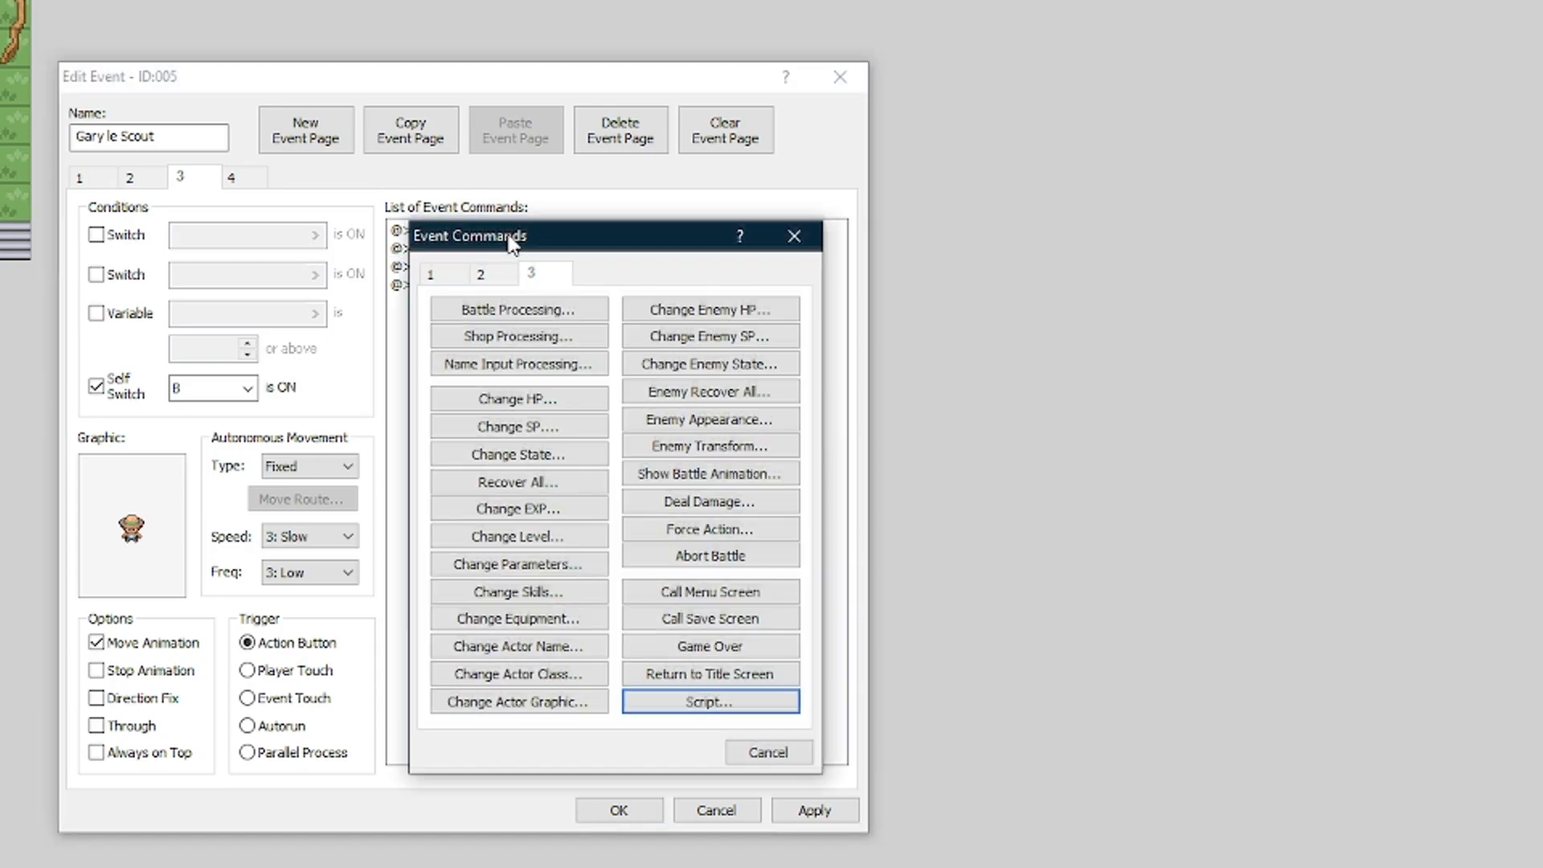
drag(594, 228, 1080, 220)
click(919, 257)
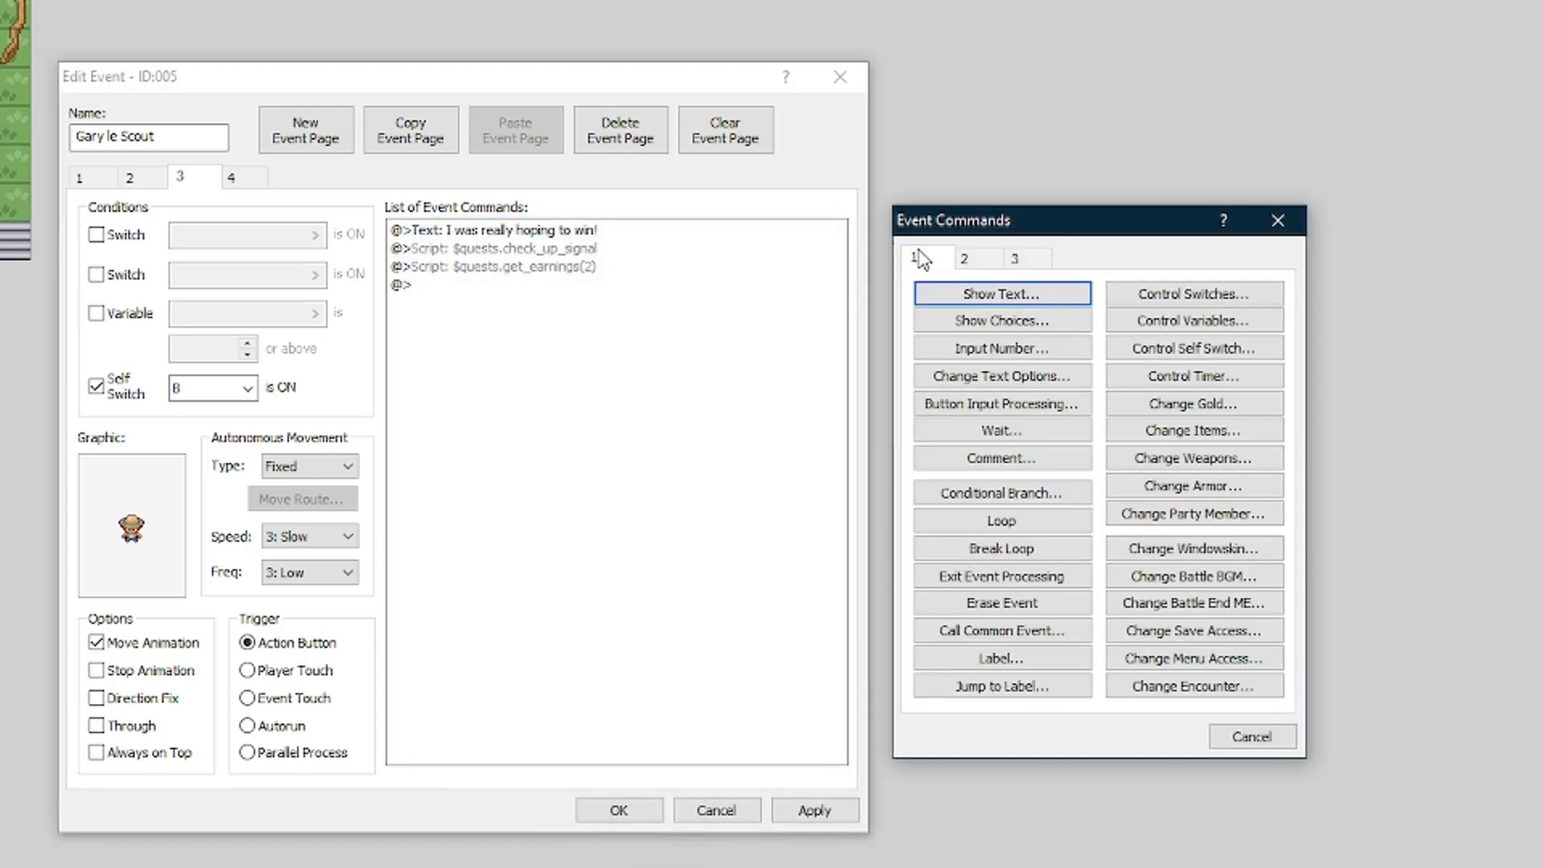
click(986, 493)
click(1033, 320)
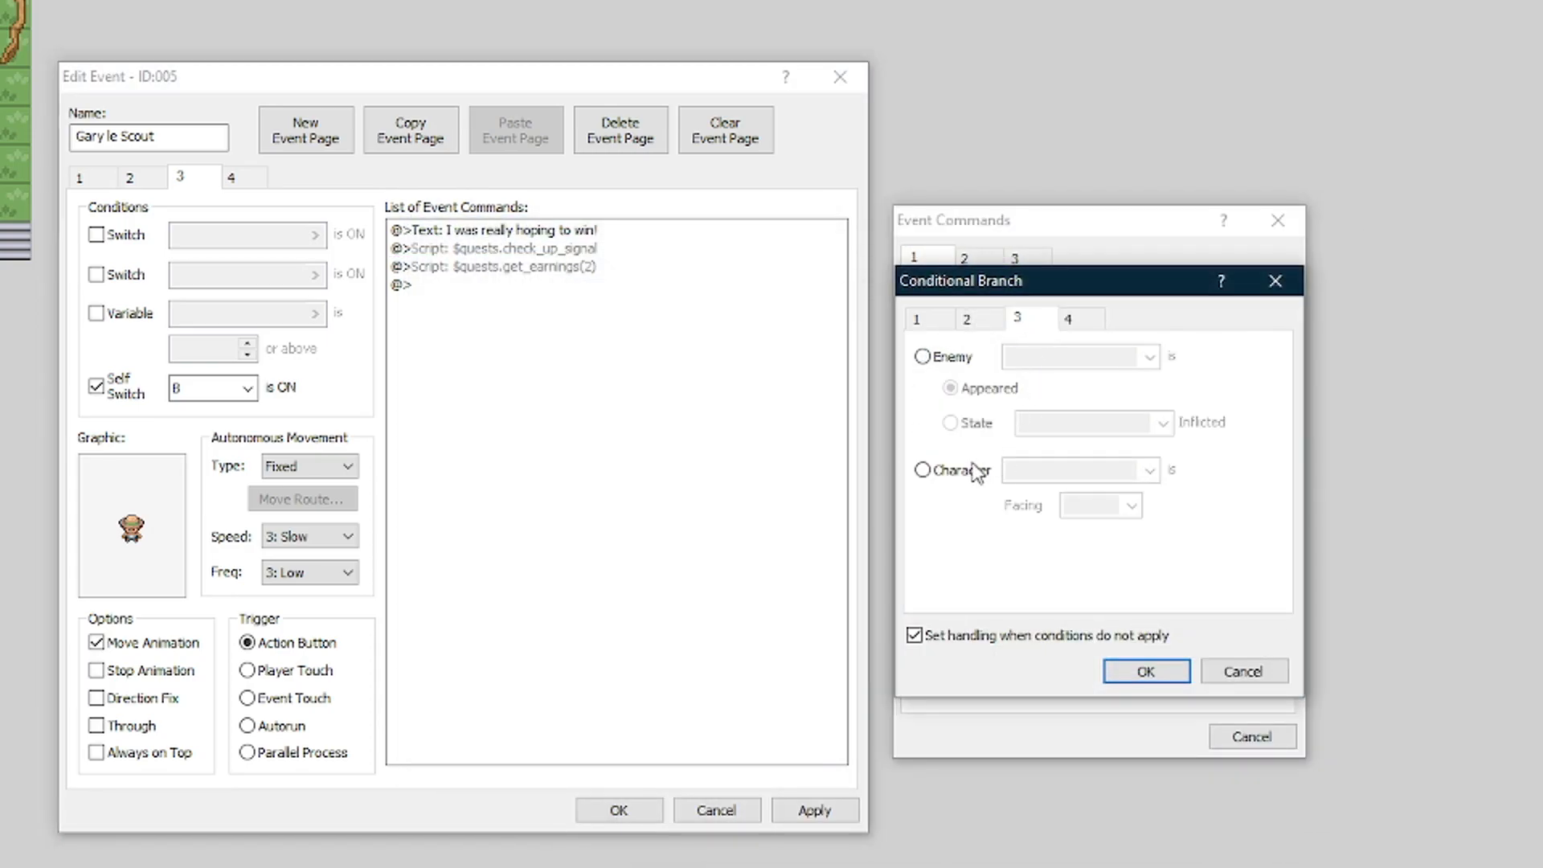
click(1076, 320)
click(947, 558)
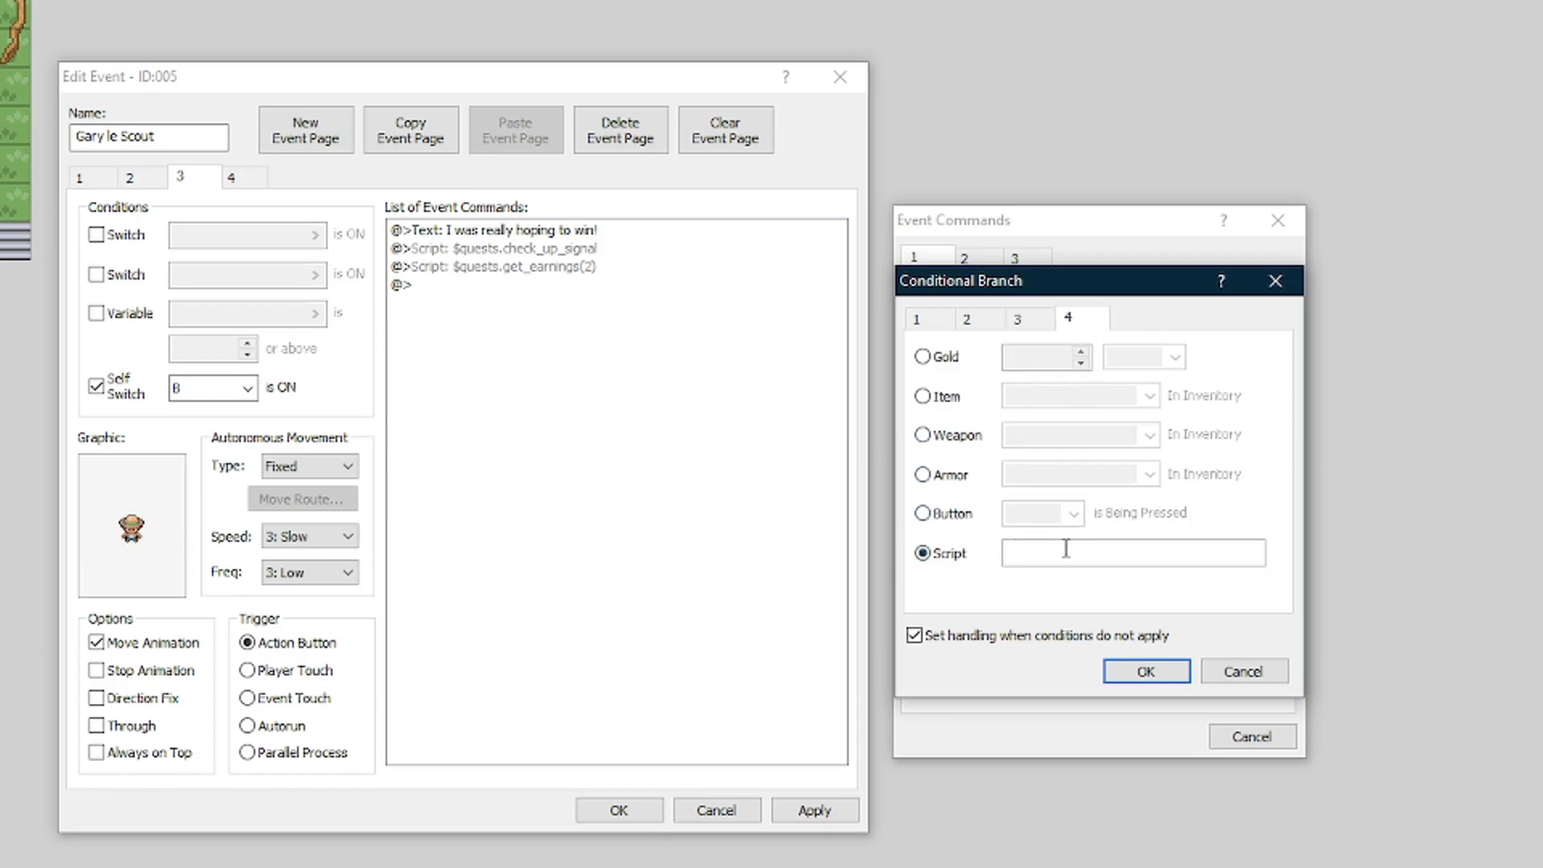
text($quests.finished?(2)
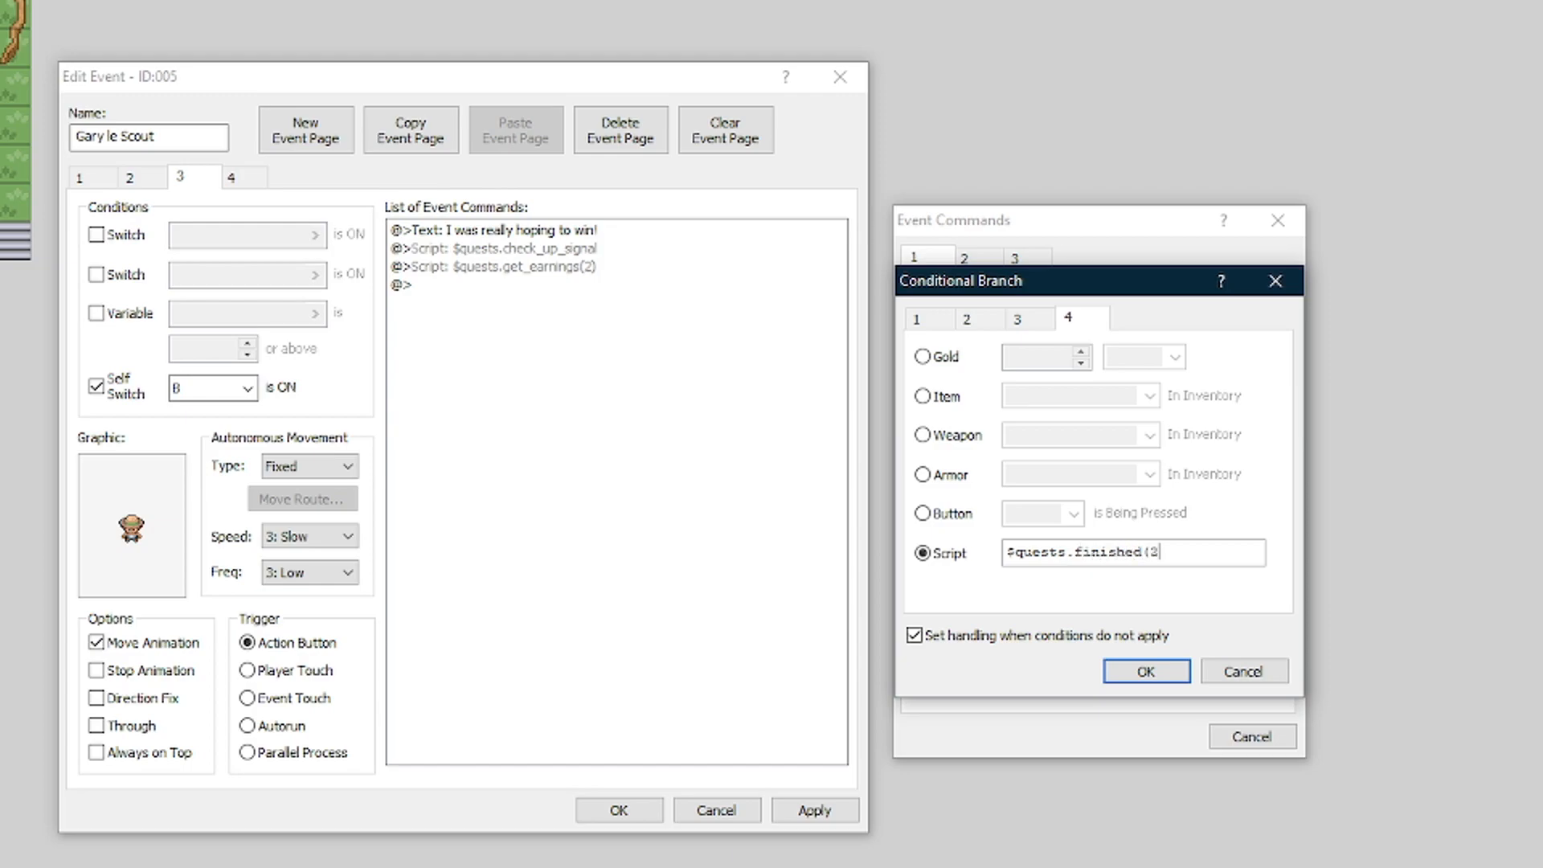
text())
key(Left)
key(Left)
key(Left)
text(?)
click(1147, 672)
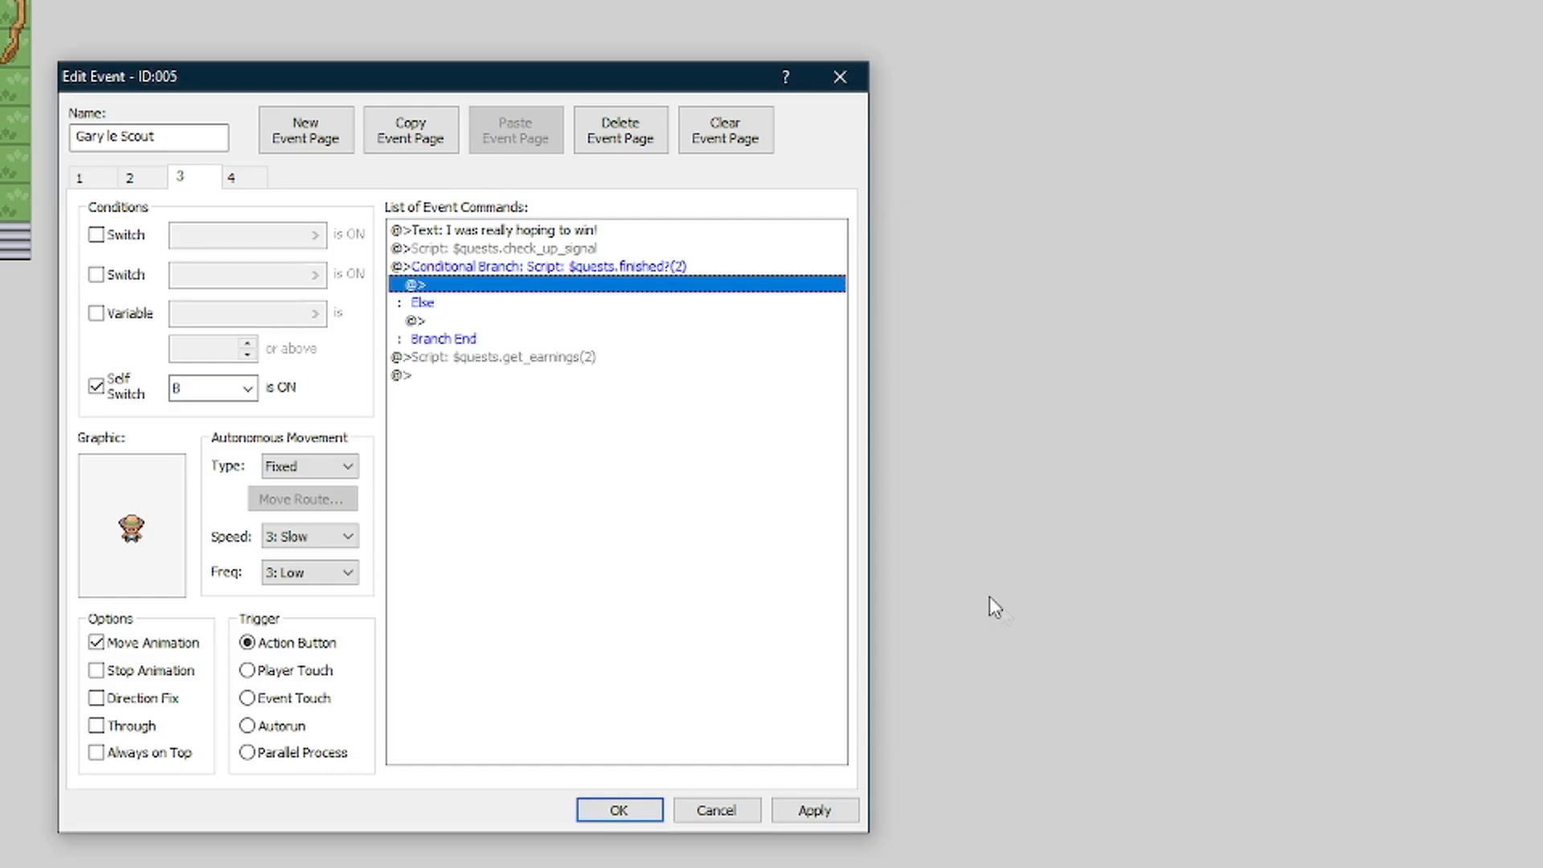
Step: Turn off the handling for unmet conditions in the $quests.finished?(2) conditional branch to remove its Else section
key(Return)
click(552, 654)
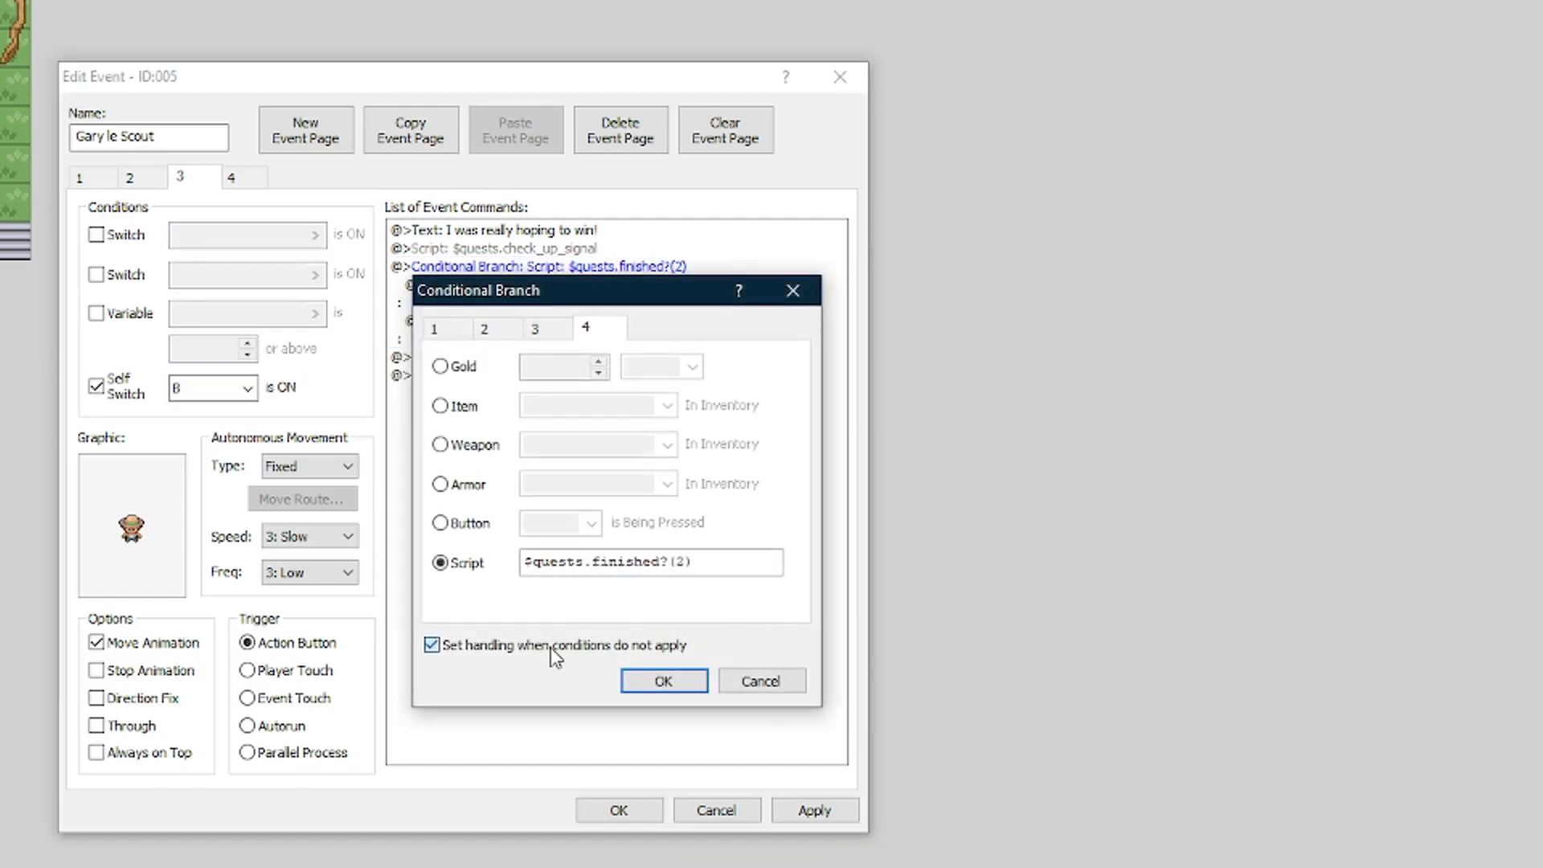
click(641, 677)
Step: Move the $quests.get_earnings(2) script command inside the conditional branch, then apply the changes and close the event
click(456, 322)
drag(460, 330, 459, 286)
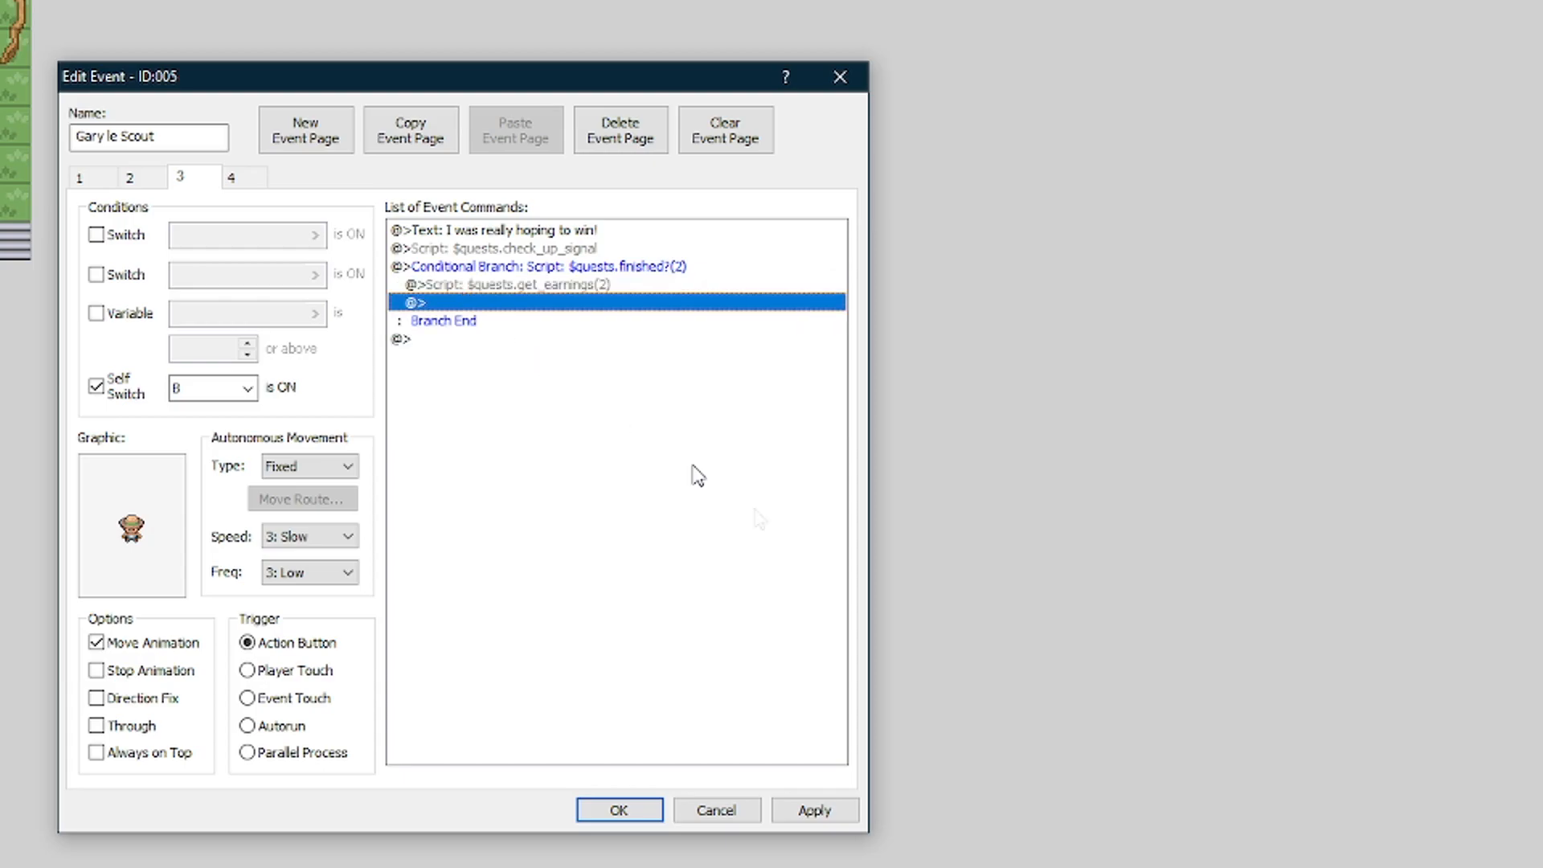
click(779, 811)
click(630, 812)
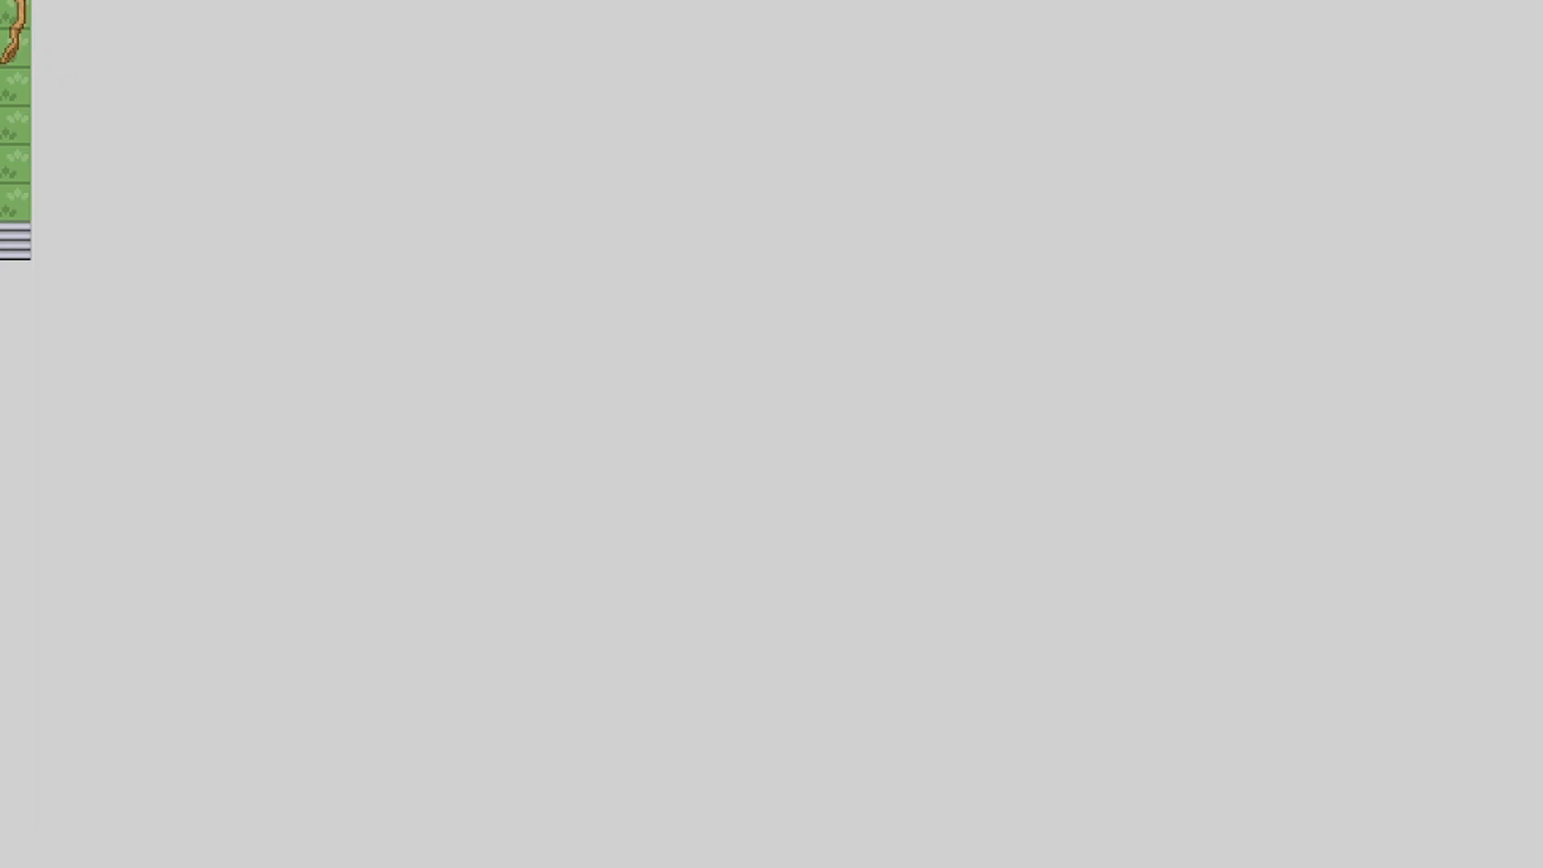
Step: Playtest the game, defeat the rival's Chimchar with Pikachu's Thunder and finish the rival's dialogue after the battle
key(F12)
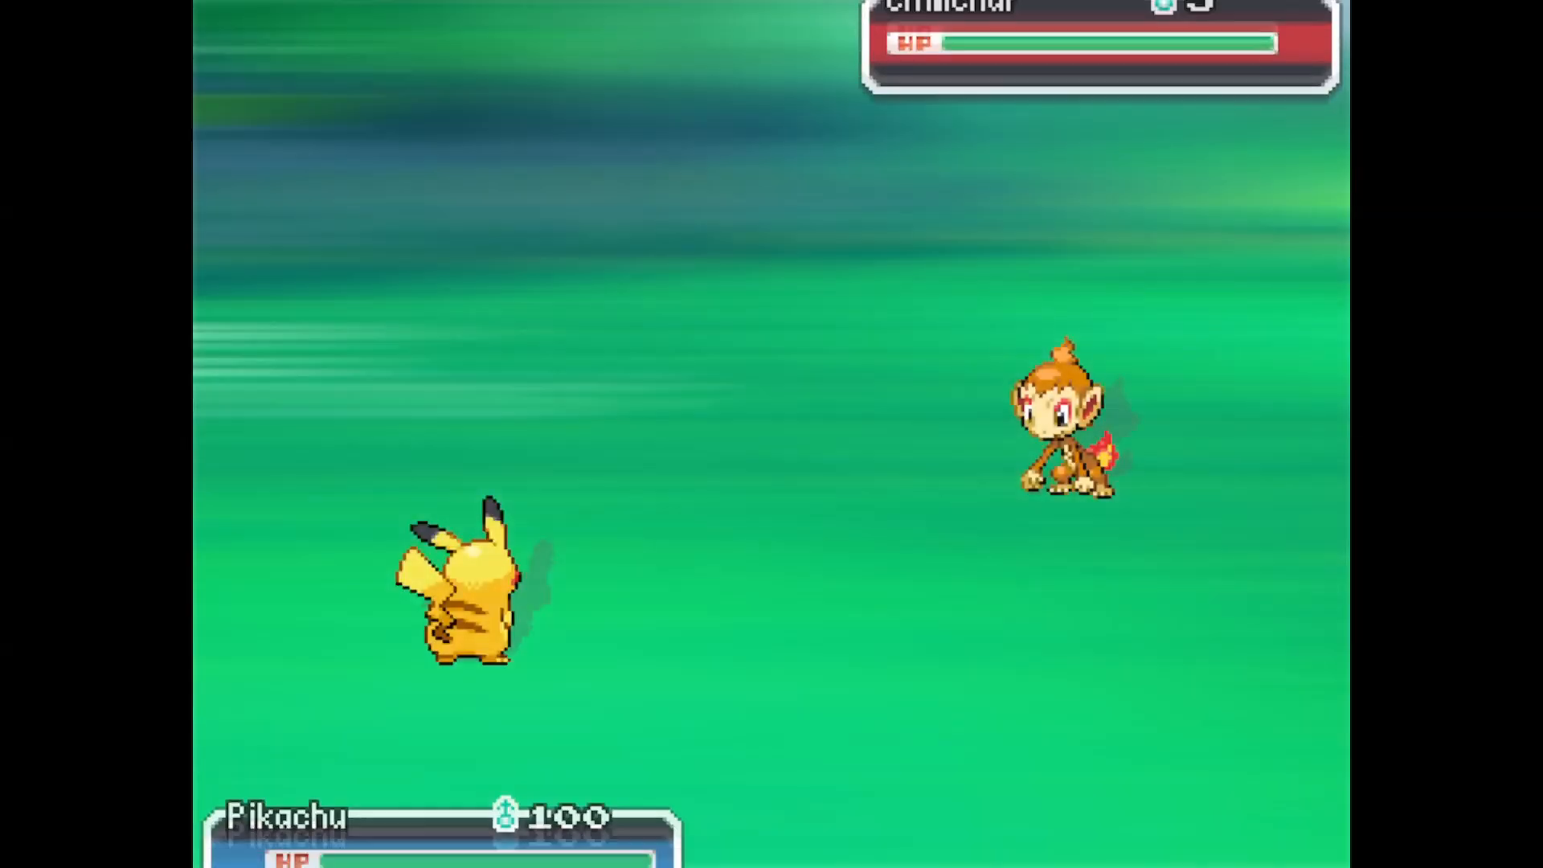
key(Return)
key(Return)
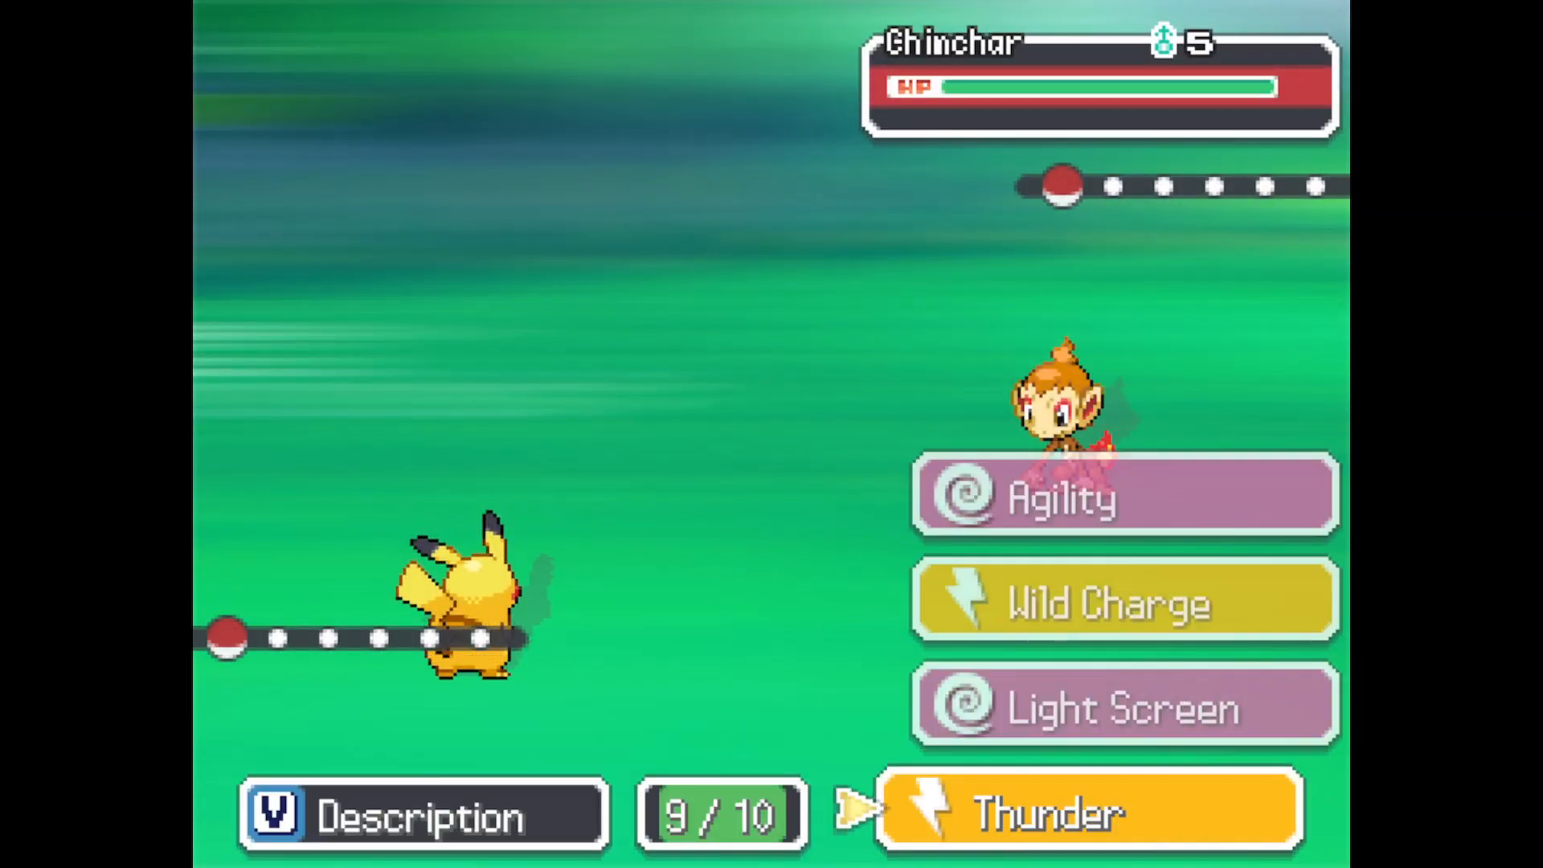
key(Return)
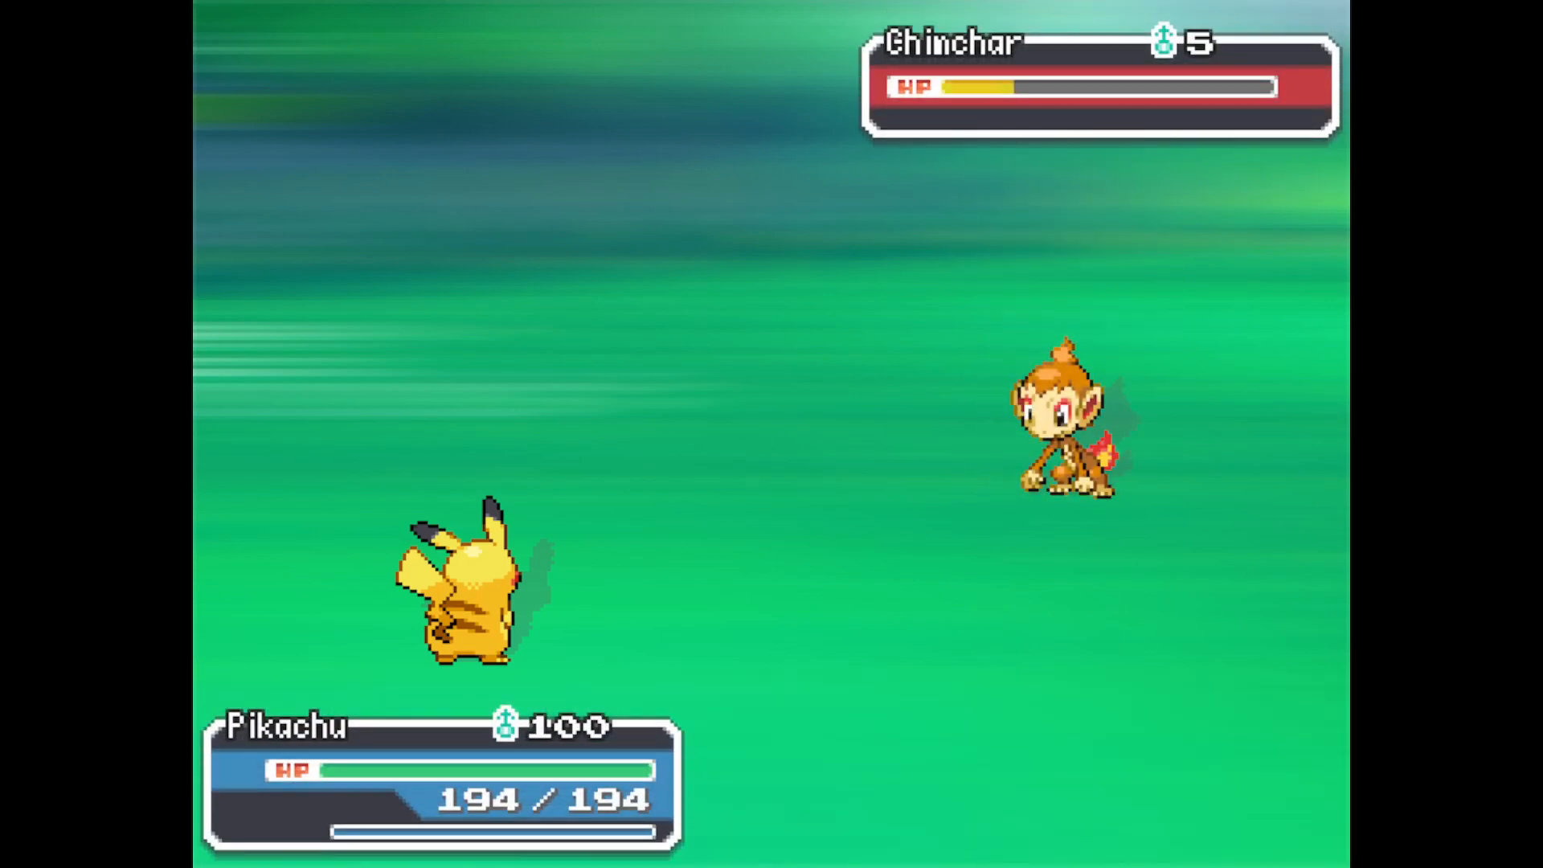
key(Return)
key(Return)
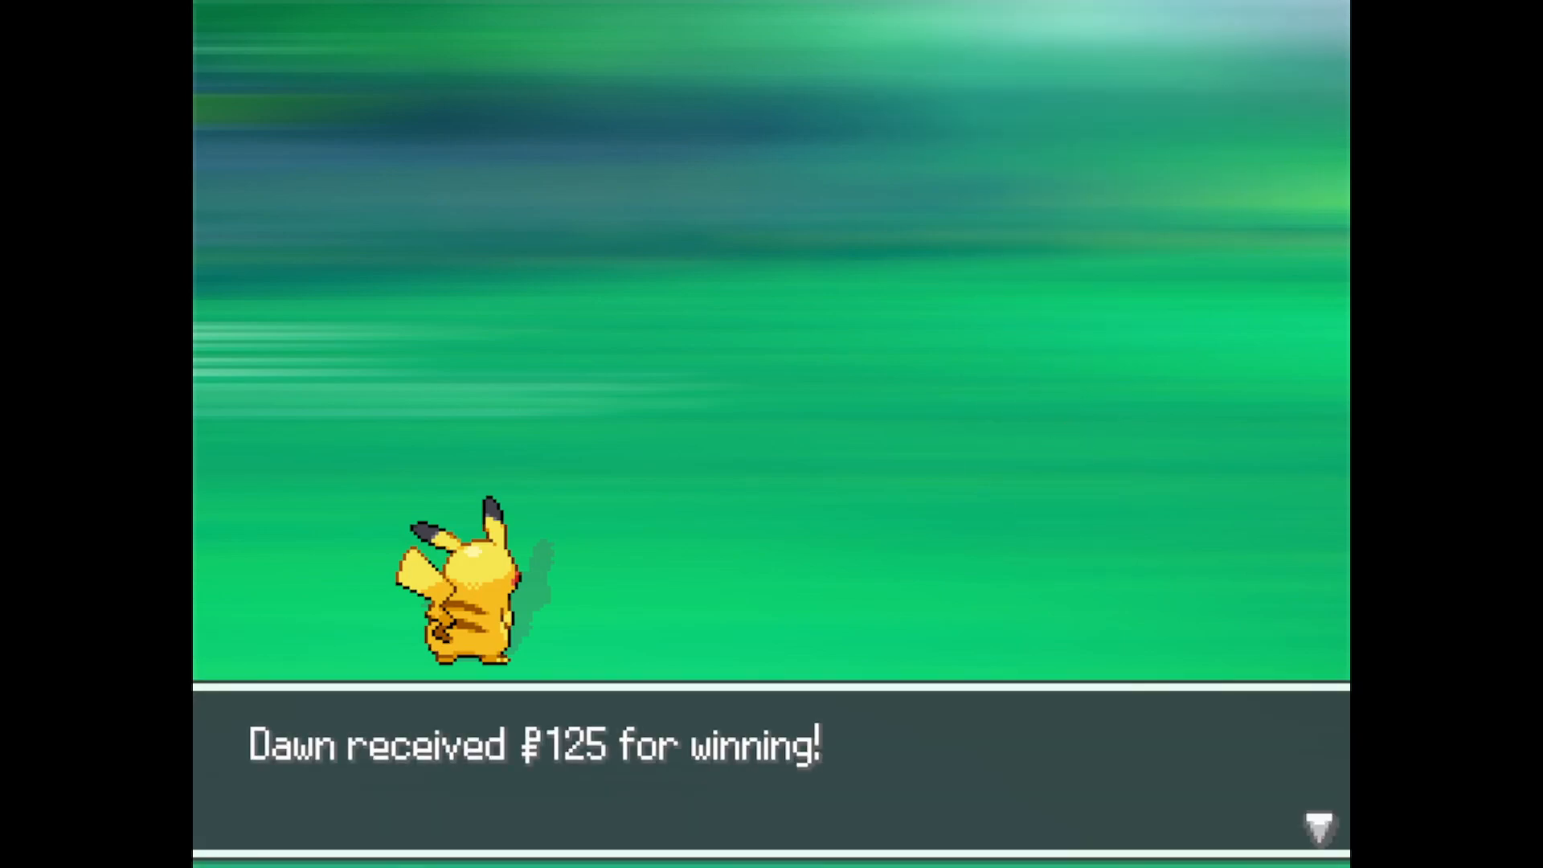
key(Return)
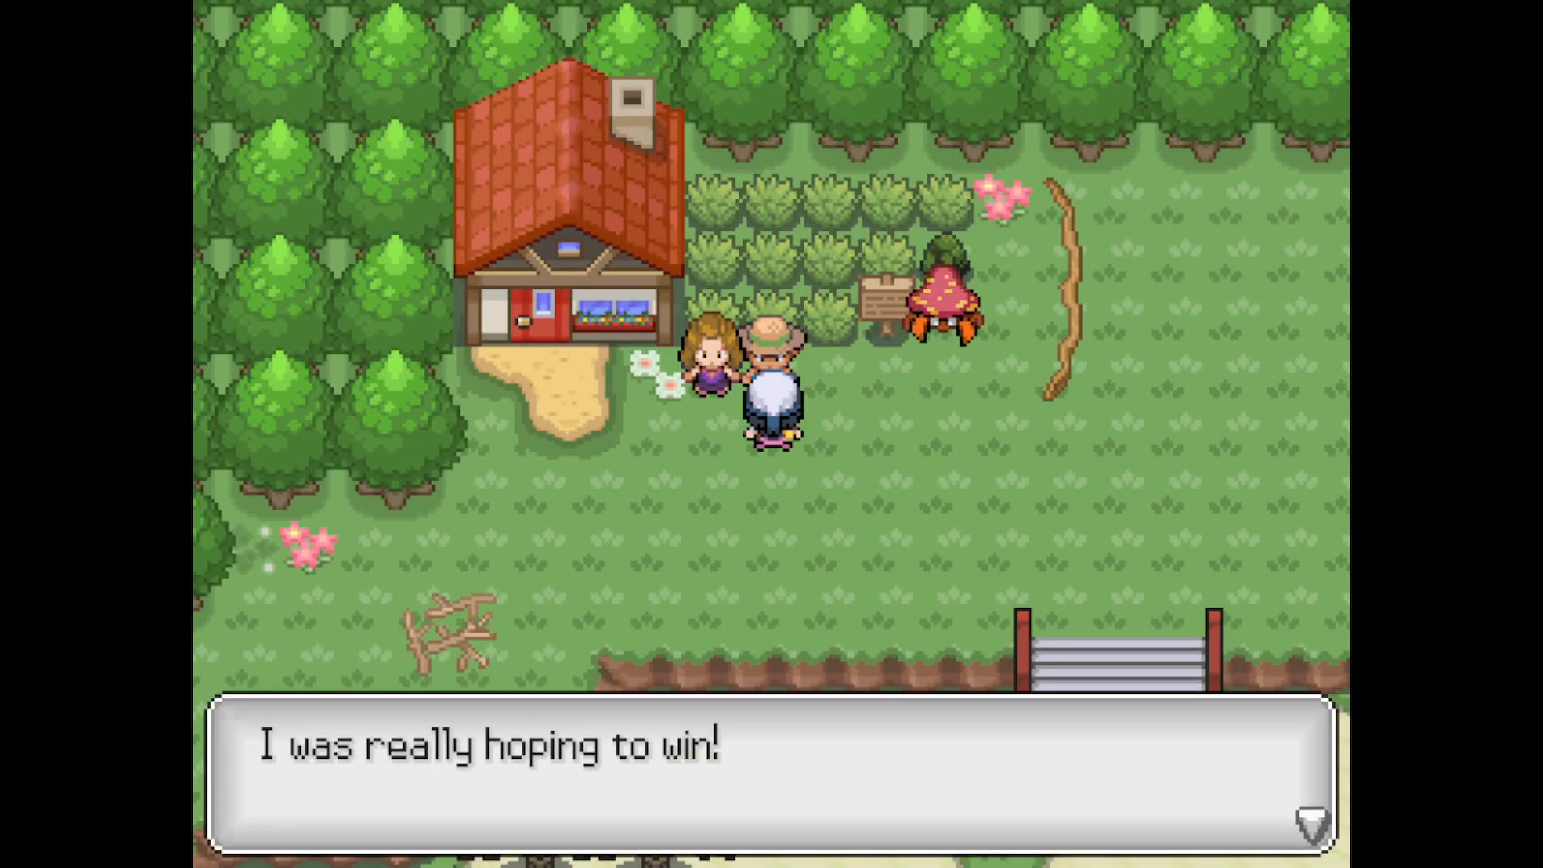
key(Return)
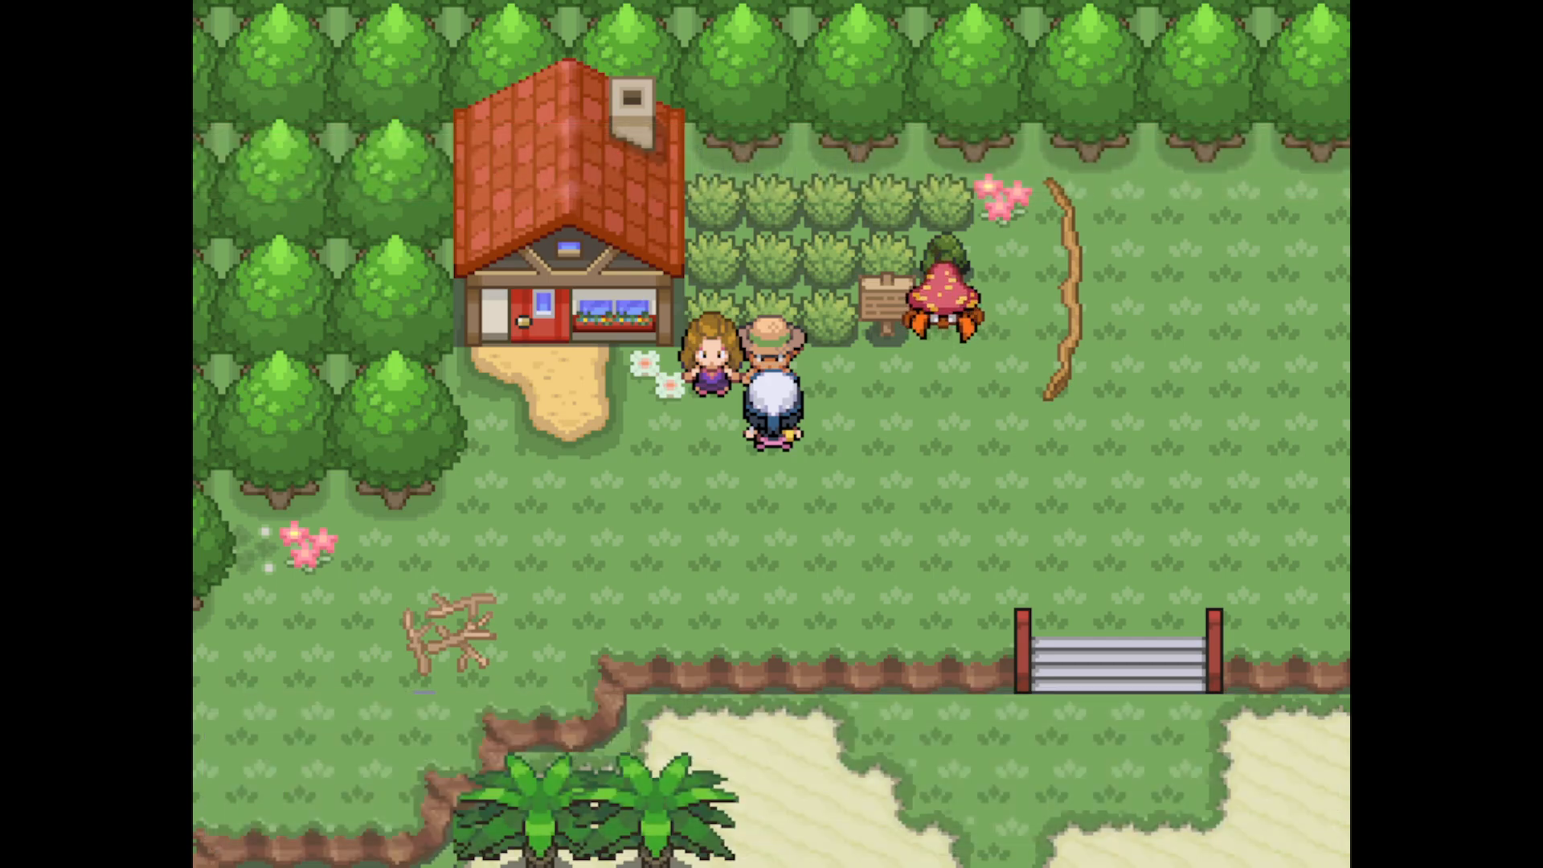
Step: Open the in-game party and inspect the summary of the Chimchar received as a quest reward
key(Escape)
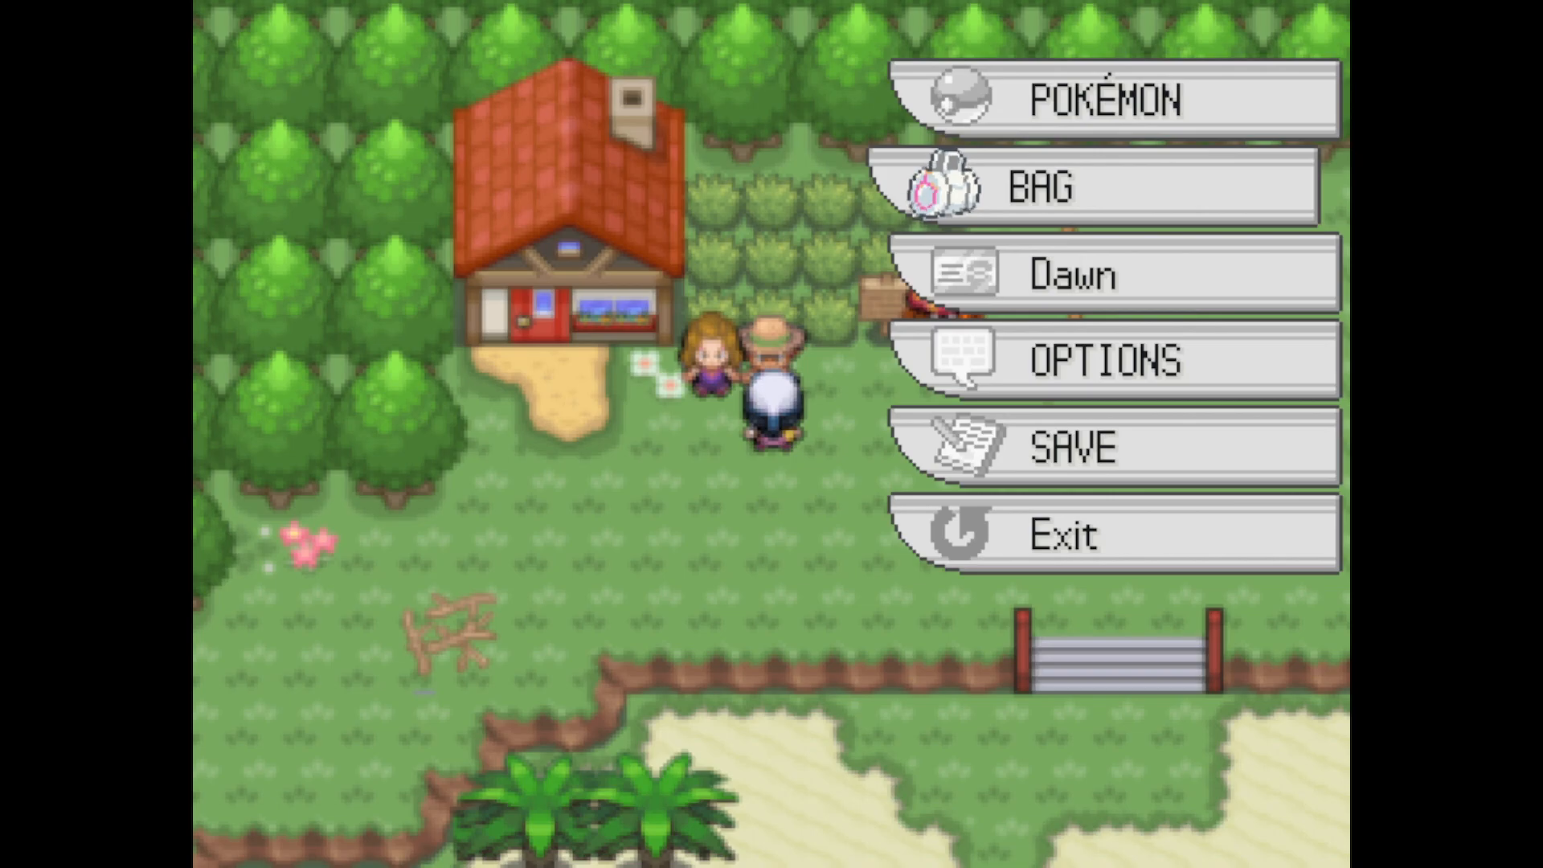
key(c)
key(Right)
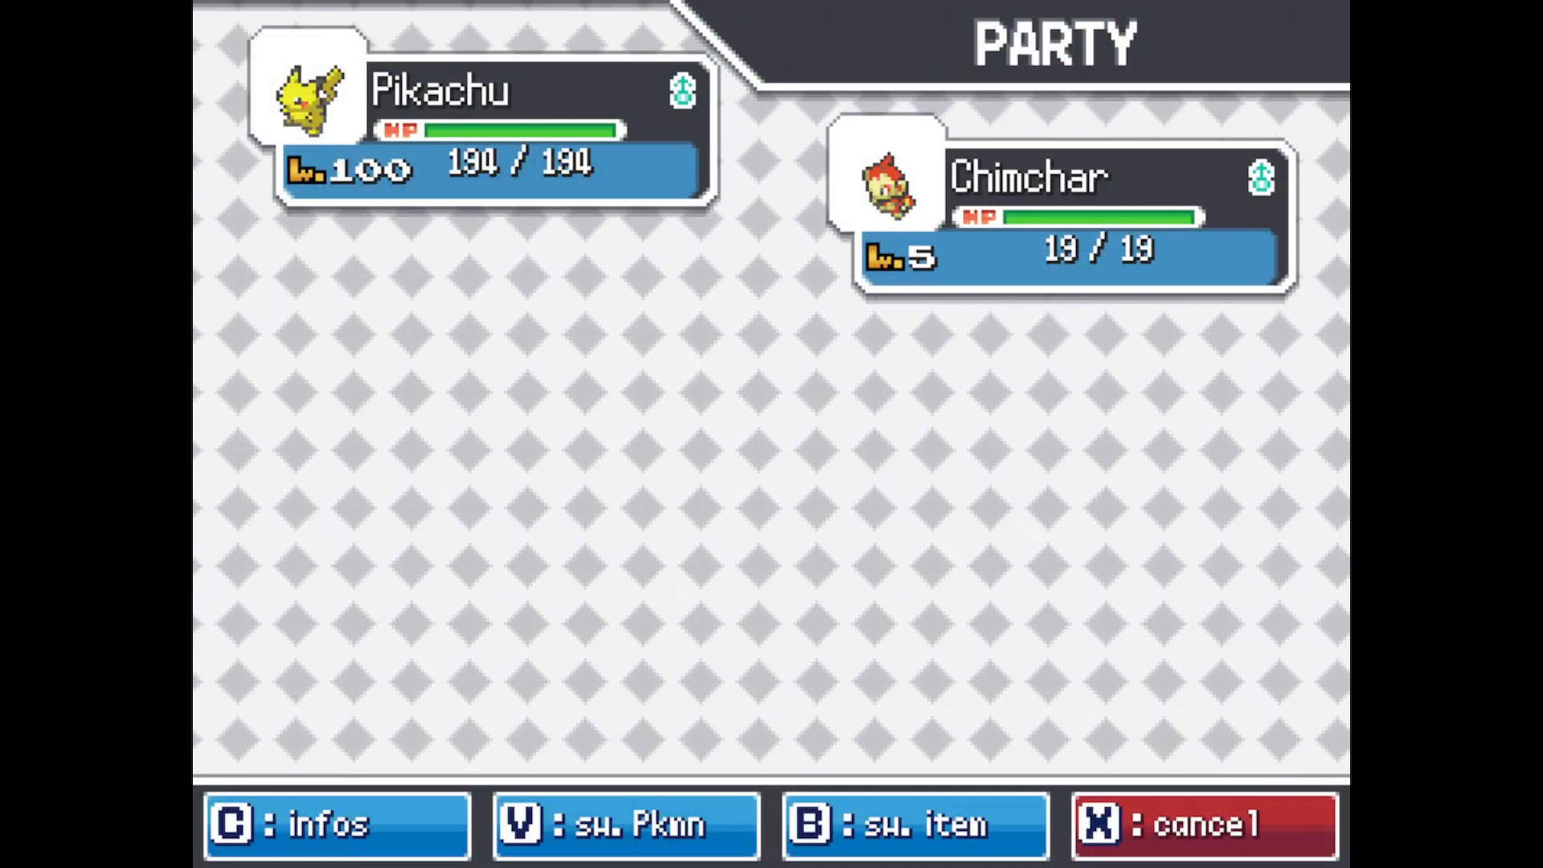
key(c)
key(c)
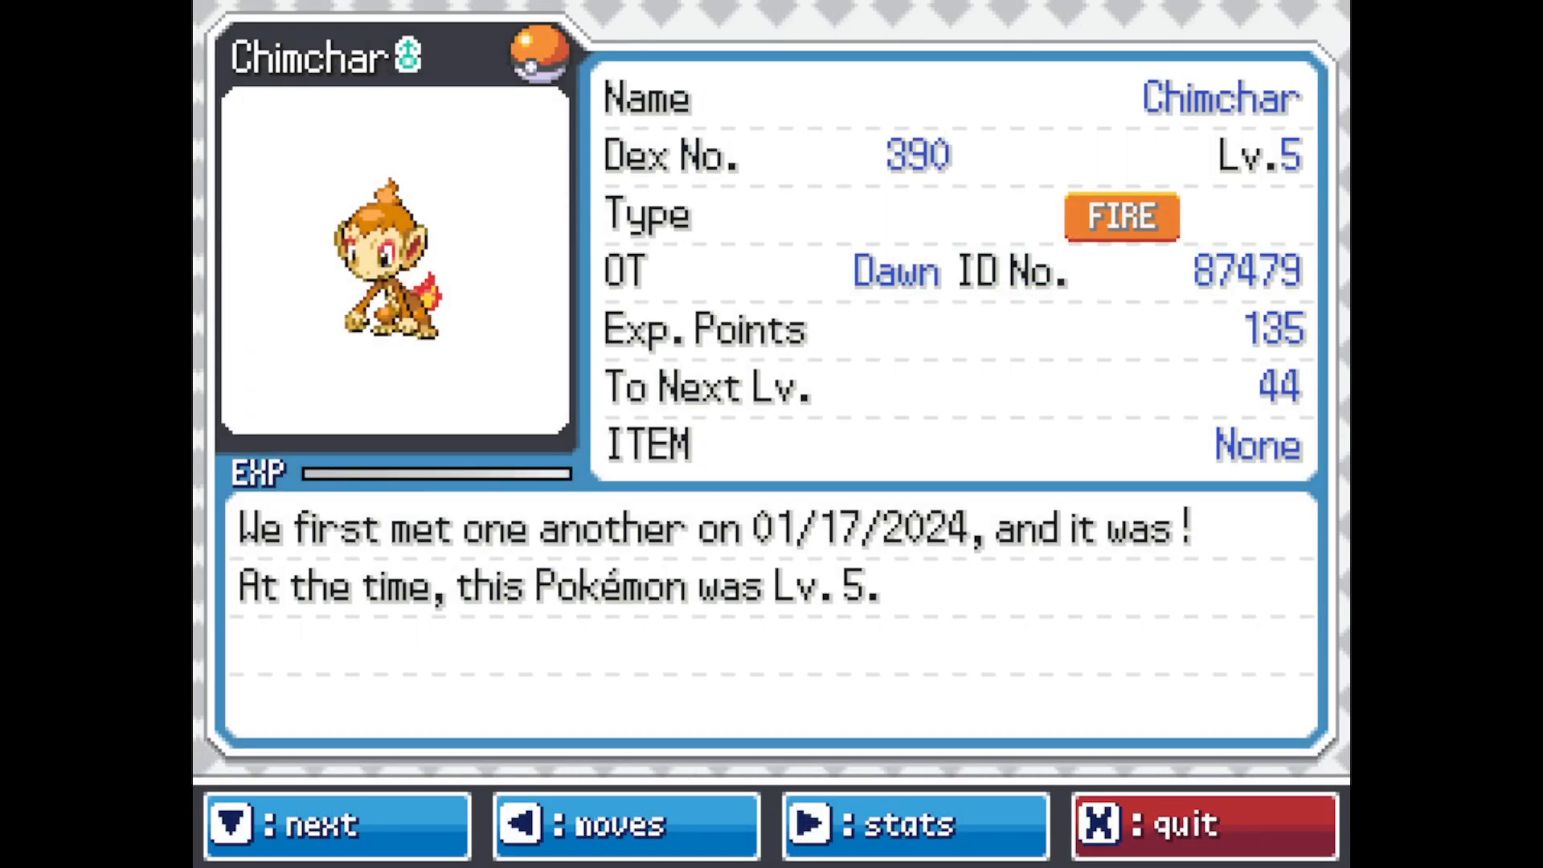
Step: Return to the game menu, open the bag and check its pockets for the Rare Candy reward
key(x)
key(x)
key(Down)
key(c)
key(Right)
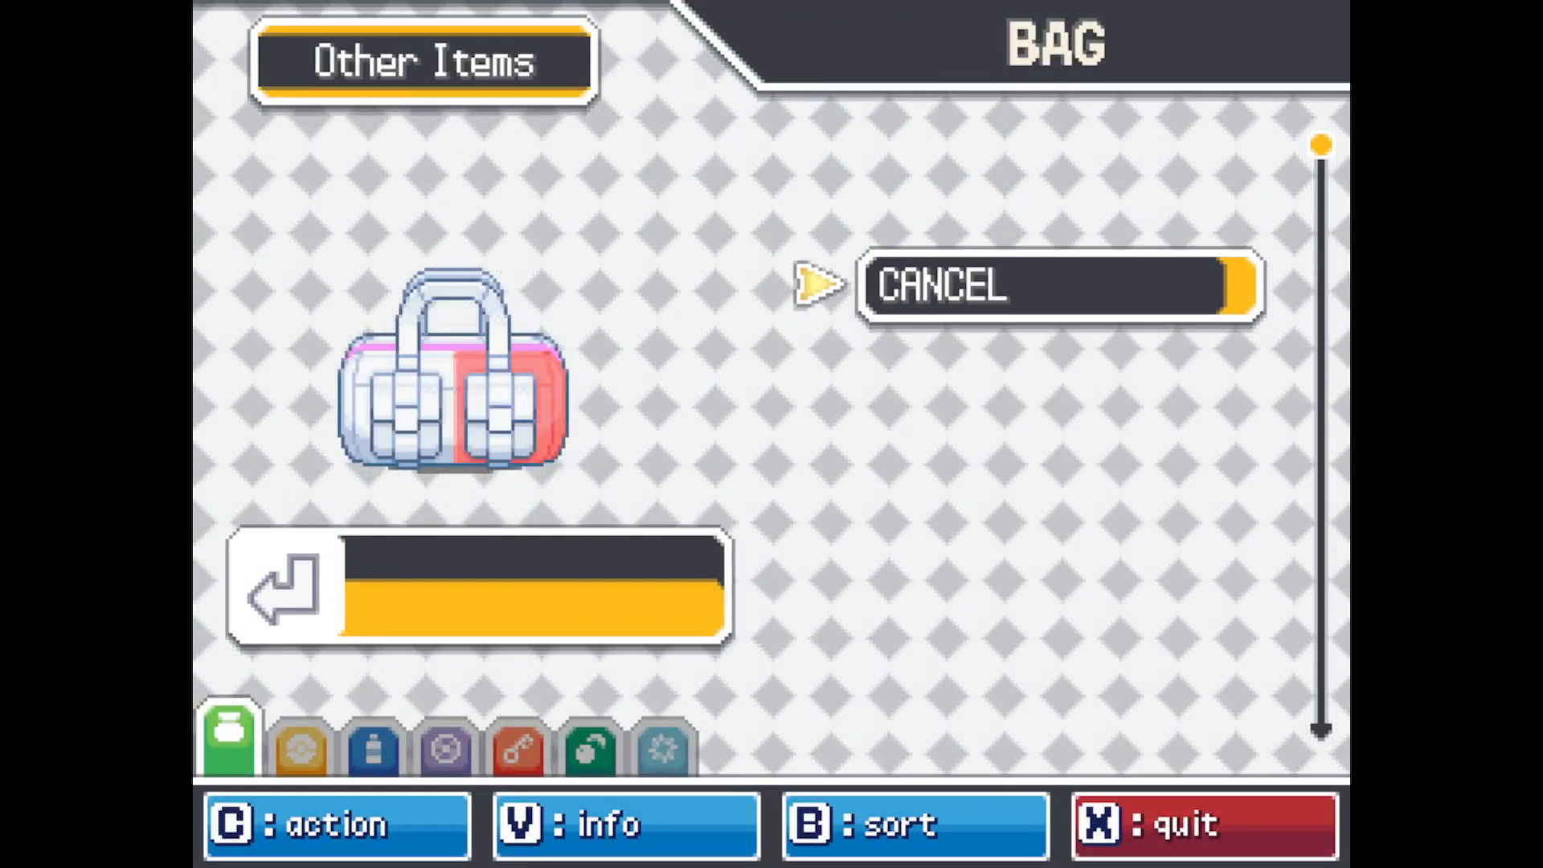